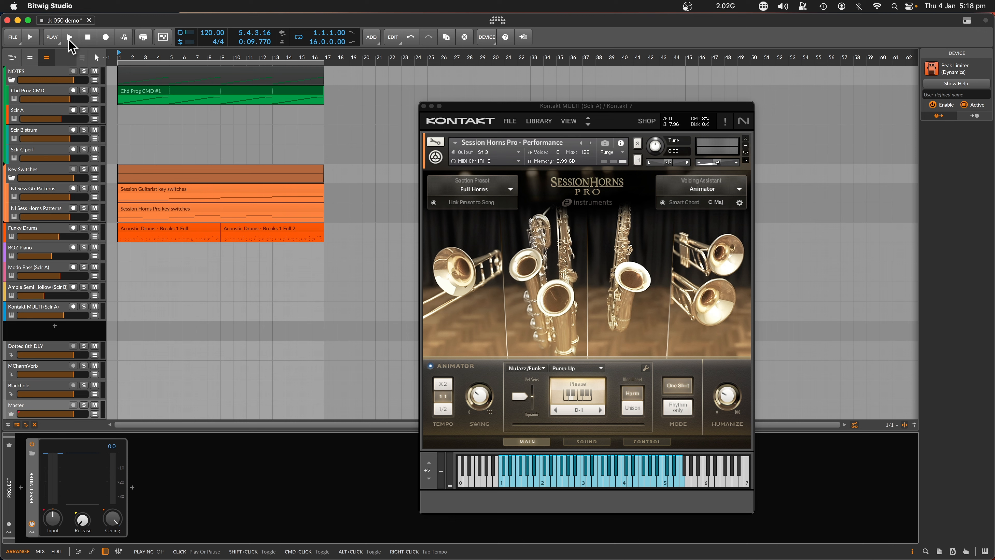
Play the arrangement briefly, stop it, and move the Kontakt window clear of the clips.
{"action": "left_click", "coordinate": [70, 37]}
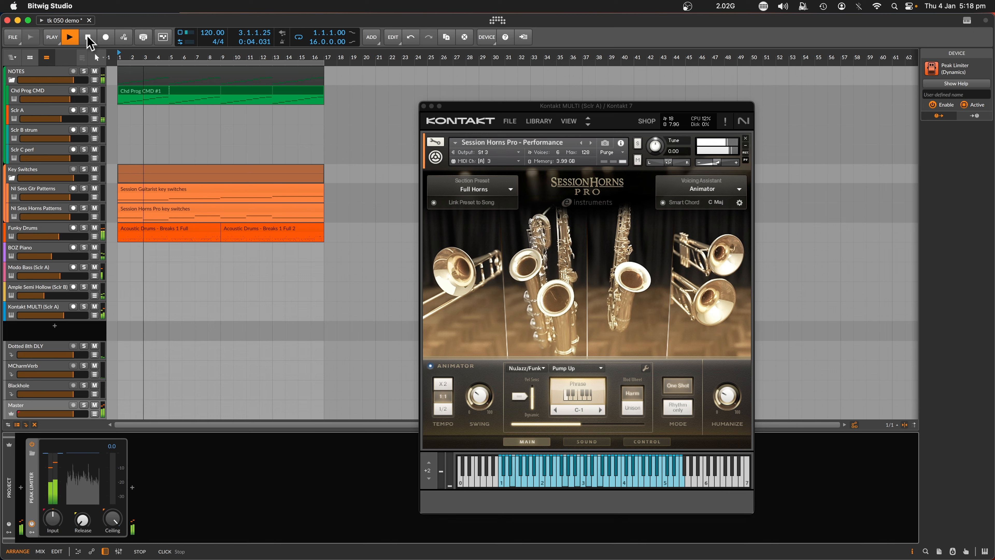
{"action": "left_click", "coordinate": [87, 36]}
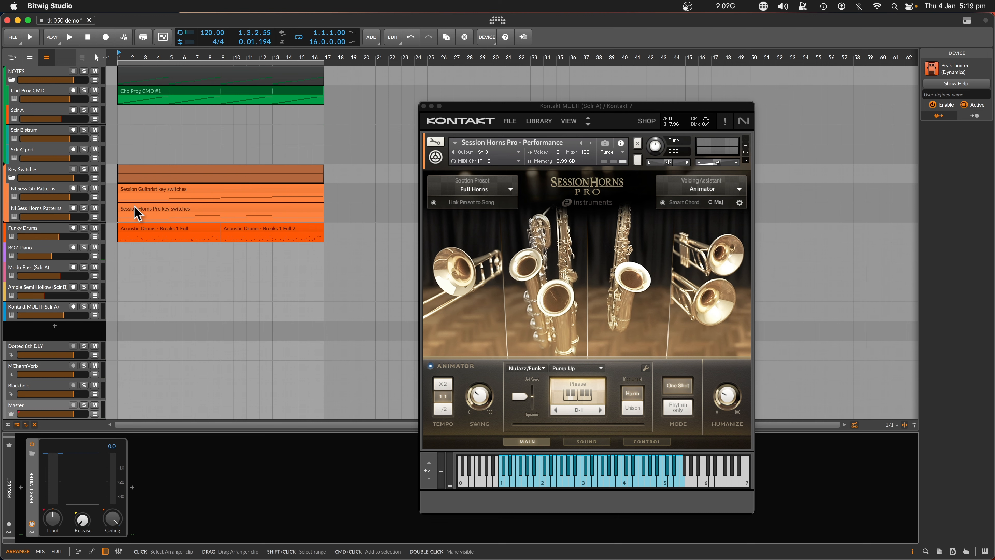
{"action": "left_click_drag", "start_coordinate": [507, 105], "coordinate": [650, 105]}
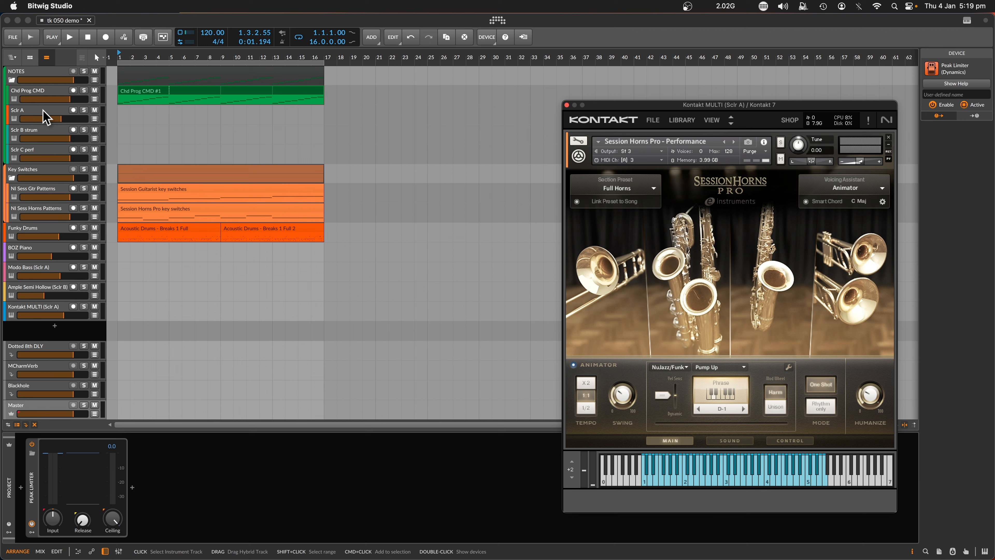
Open the Scaler 2 plugin window on the Sclr A track.
{"action": "left_click", "coordinate": [46, 117]}
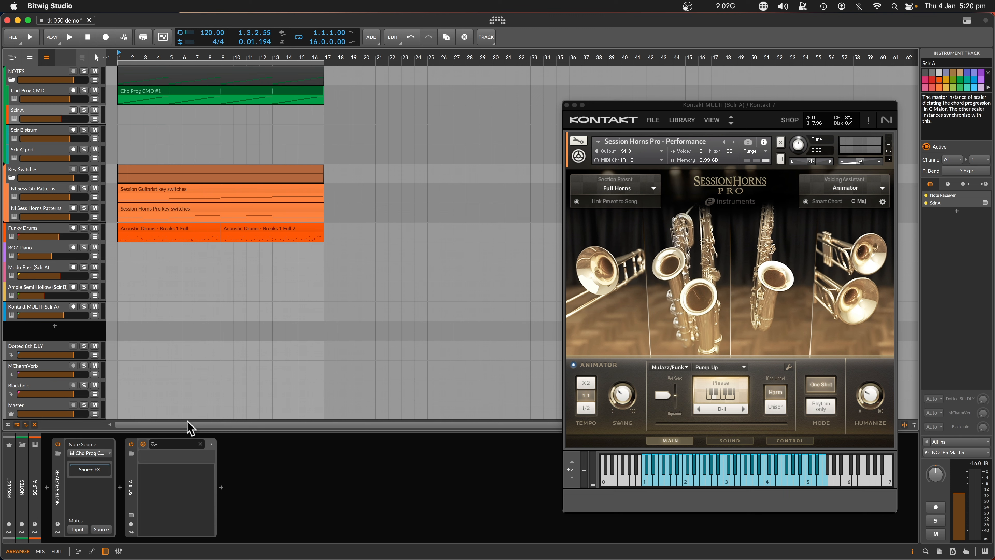
{"action": "left_click", "coordinate": [131, 514]}
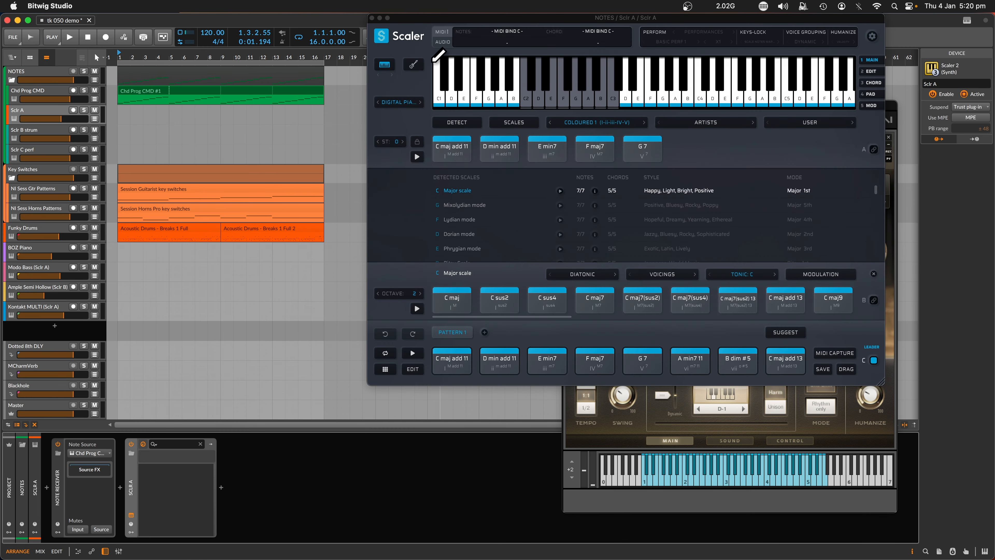
{"action": "left_click_drag", "start_coordinate": [415, 17], "coordinate": [408, 16]}
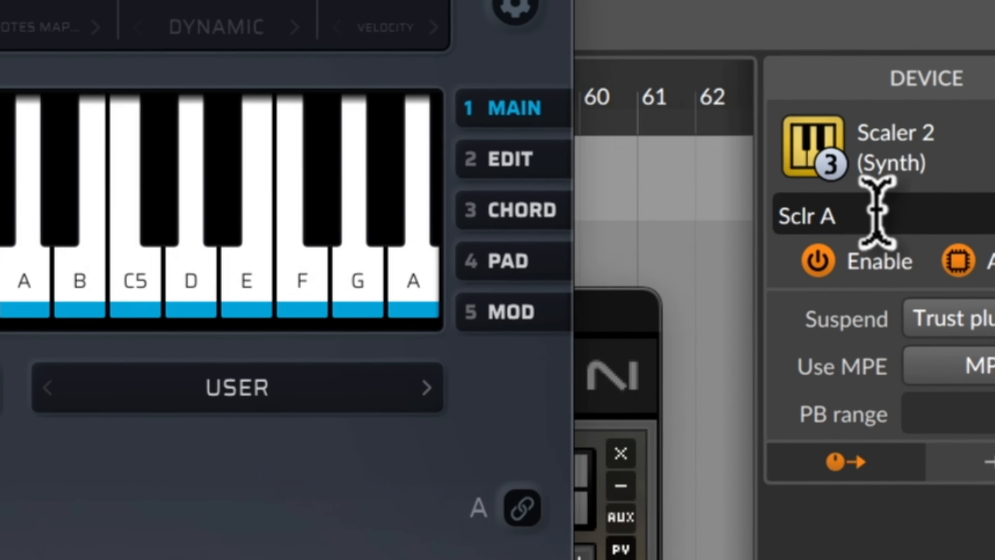
Look through the Scaler devices on the Sclr A, Sclr B strum and Sclr C perf tracks.
{"action": "left_click", "coordinate": [948, 83]}
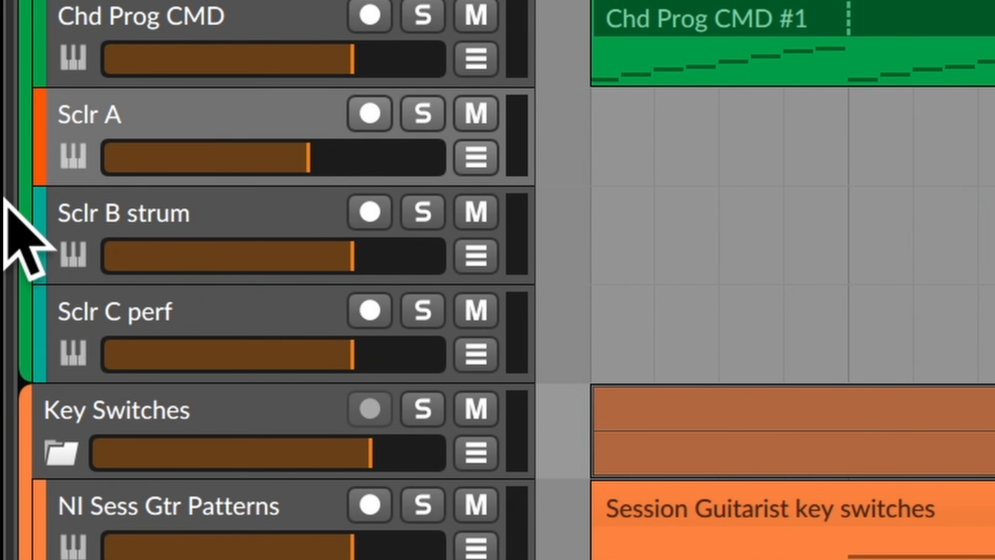
{"action": "left_click", "coordinate": [227, 206]}
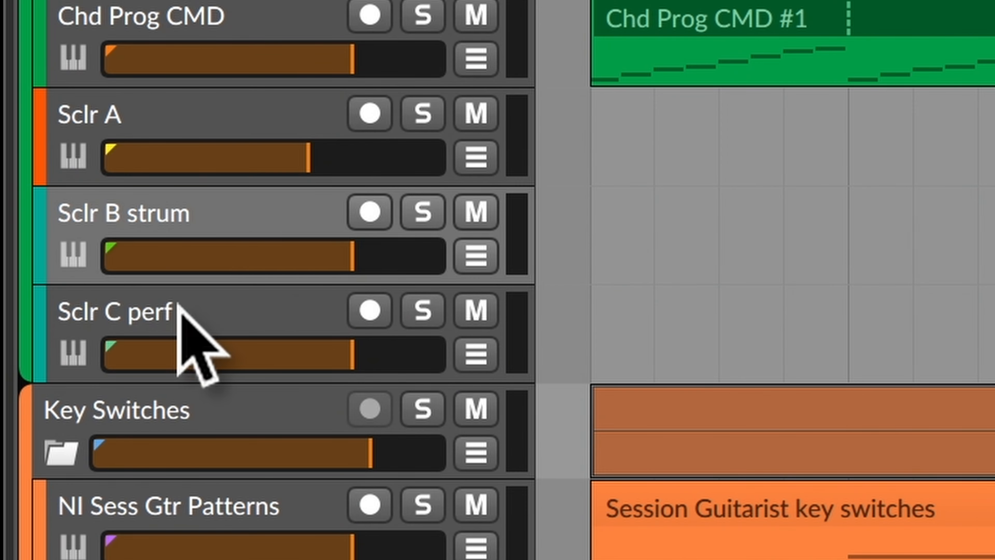
{"action": "left_click", "coordinate": [179, 315]}
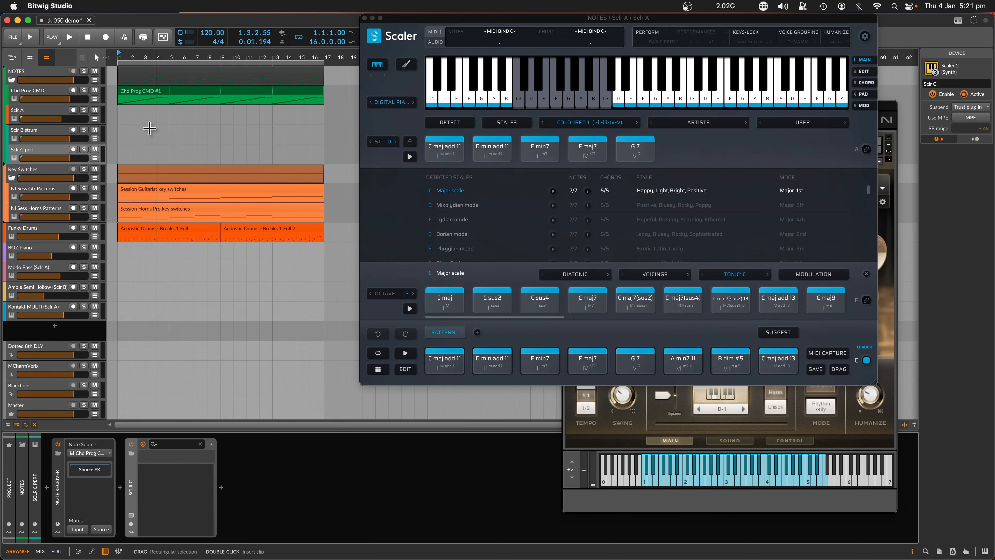
{"action": "left_click", "coordinate": [130, 133]}
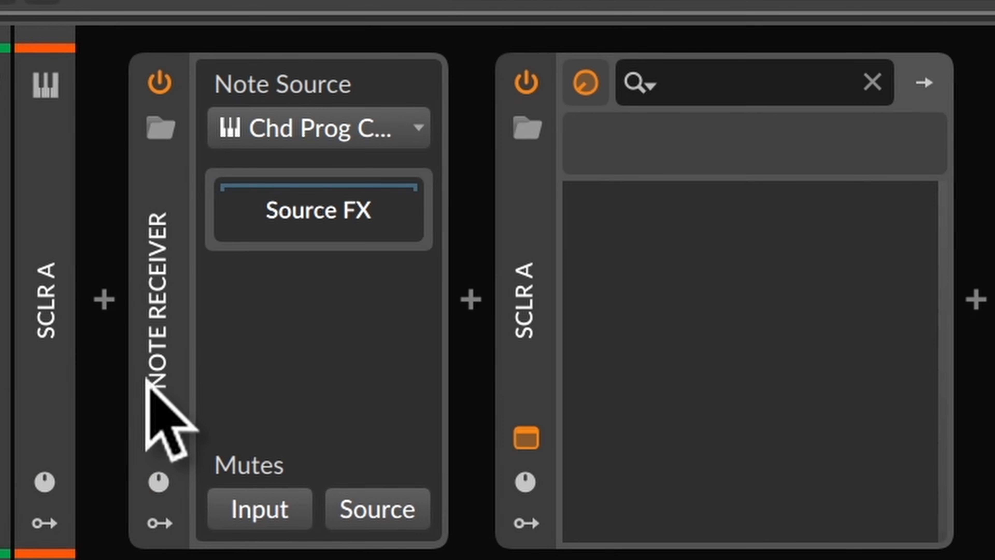
Examine the Sclr A track's Note Receiver source and the Chd Prog CMD #1 clip that feeds it.
{"action": "left_click", "coordinate": [146, 382]}
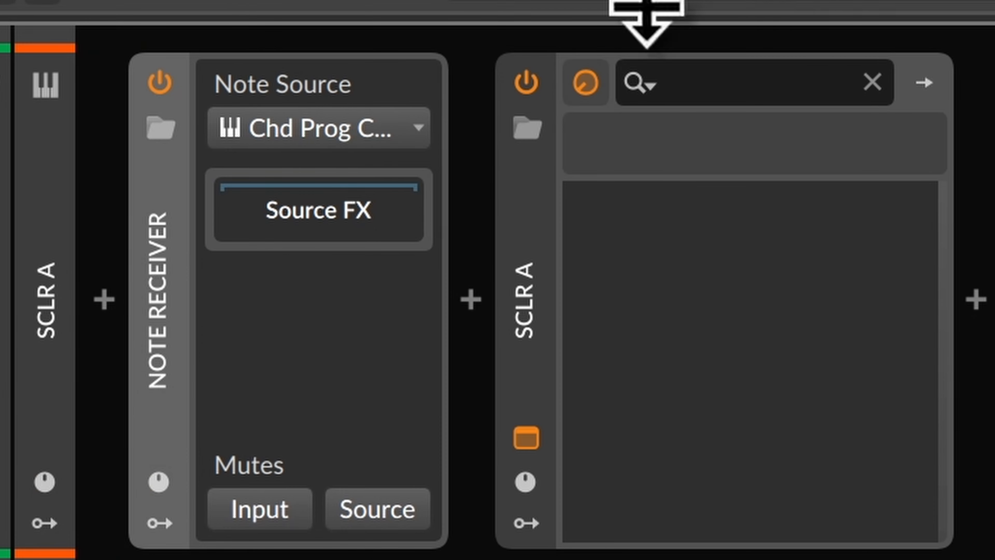
{"action": "left_click", "coordinate": [413, 128]}
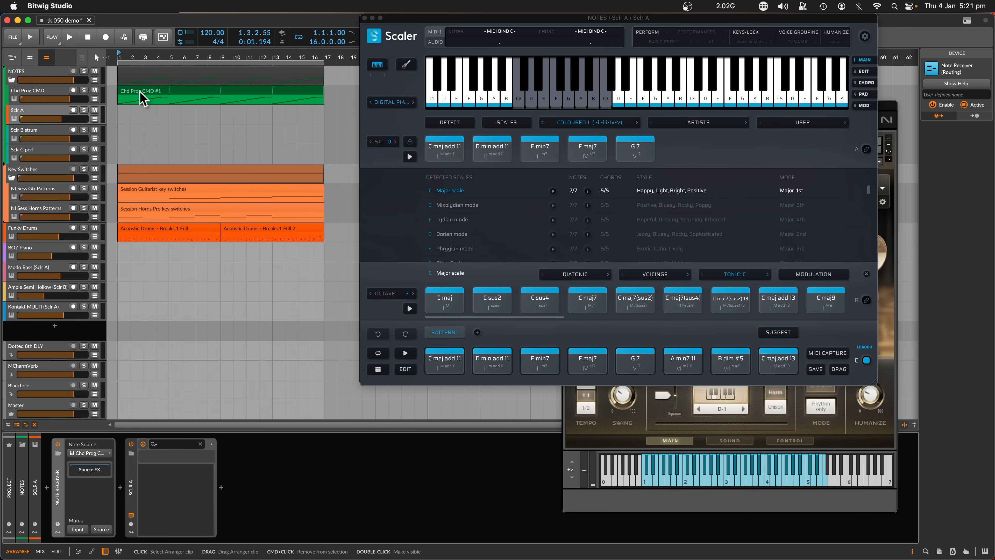
{"action": "left_click", "coordinate": [140, 92]}
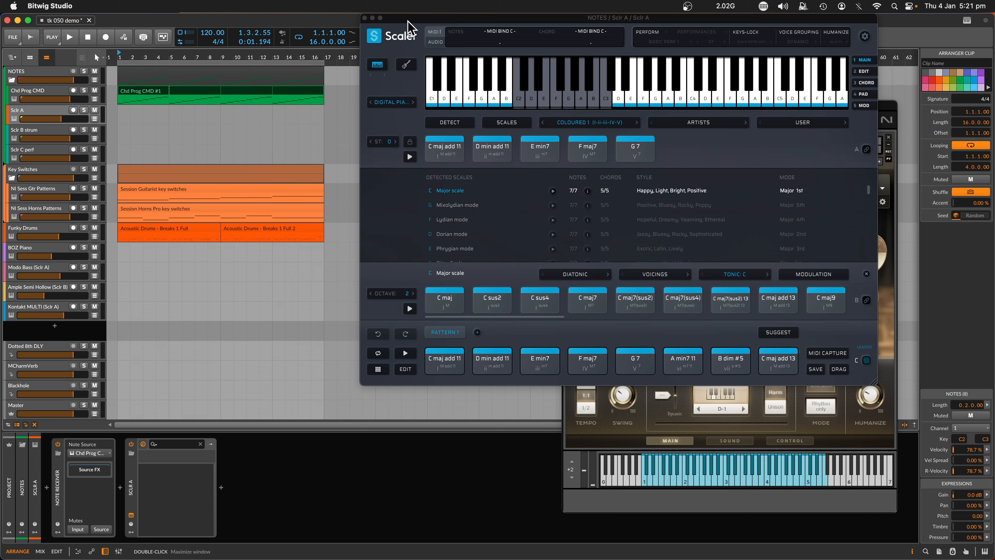
Audition the C maj add 11, D min add 11, E min7 and F maj7 chords of Pattern 1 in the Sclr A Scaler.
{"action": "left_click_drag", "start_coordinate": [407, 27], "coordinate": [390, 27]}
{"action": "left_click", "coordinate": [430, 364]}
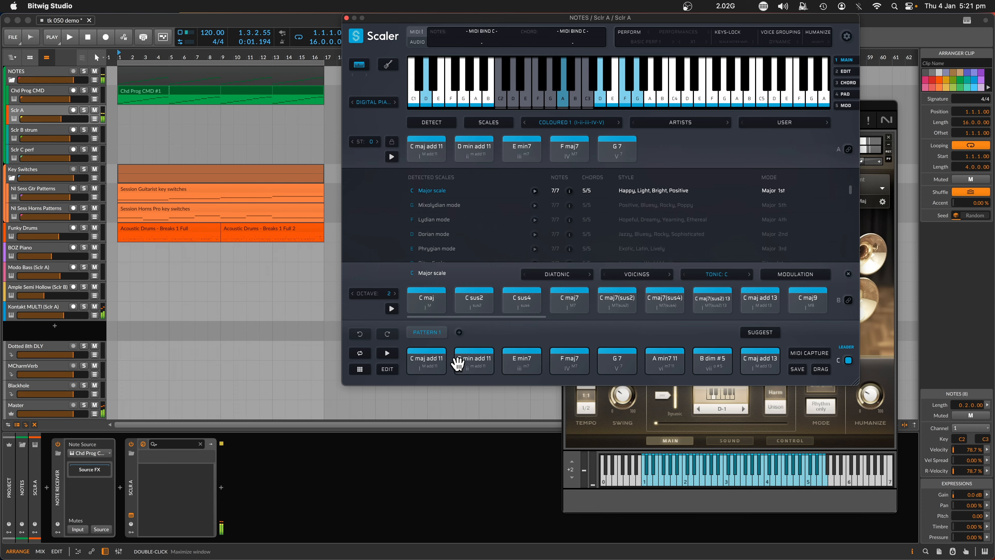
{"action": "left_click", "coordinate": [470, 360]}
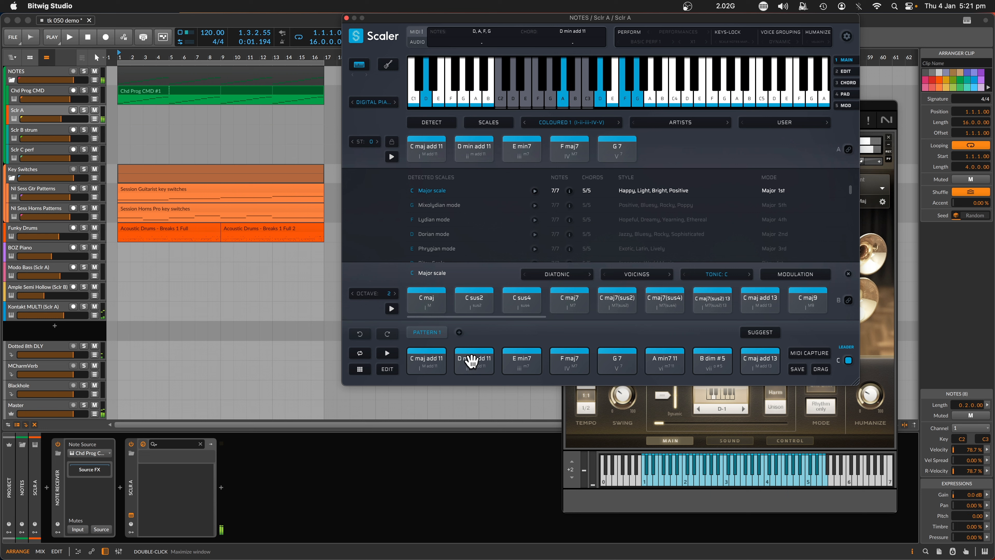
{"action": "left_click", "coordinate": [518, 358]}
{"action": "left_click", "coordinate": [575, 357]}
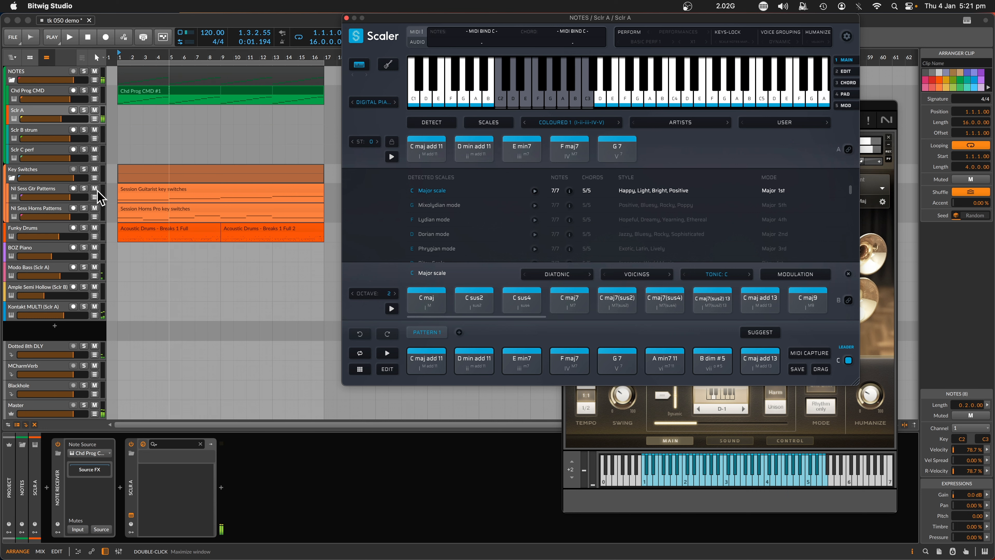
Show the Chd Prog CMD #1 clip's notes and switch the Sclr A Scaler's MIDI binding to section A and back to C.
{"action": "double_click", "coordinate": [129, 95]}
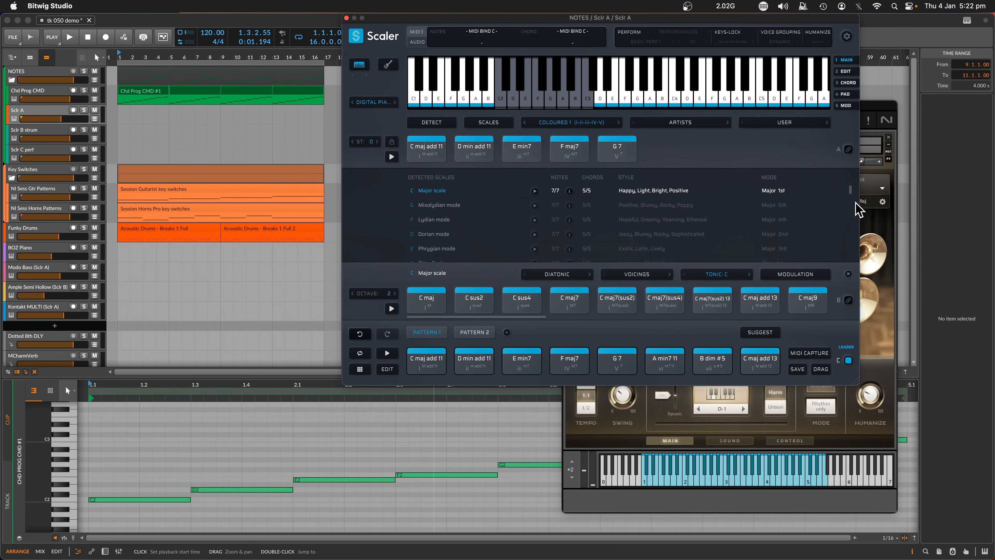
{"action": "left_click", "coordinate": [848, 150]}
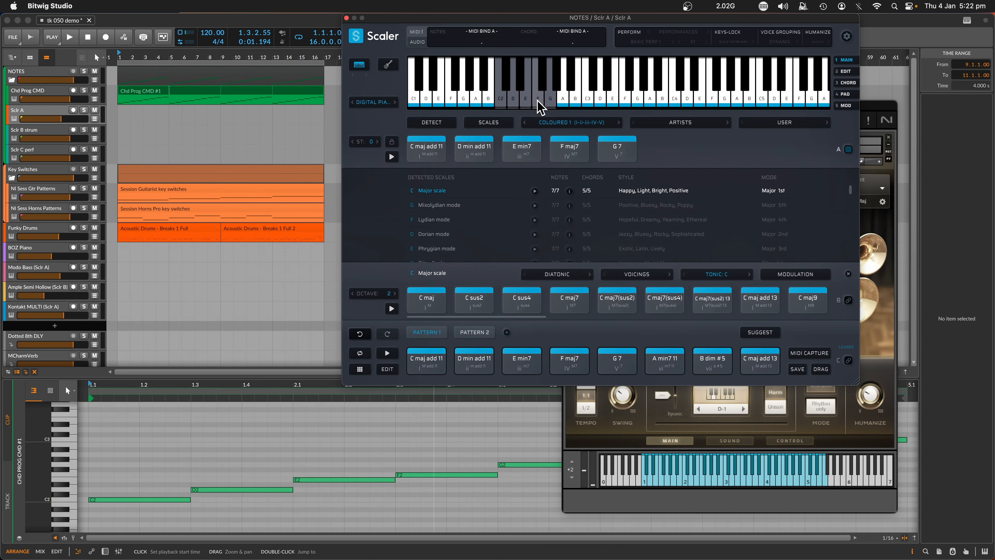
{"action": "left_click", "coordinate": [848, 360]}
{"action": "left_click", "coordinate": [628, 363]}
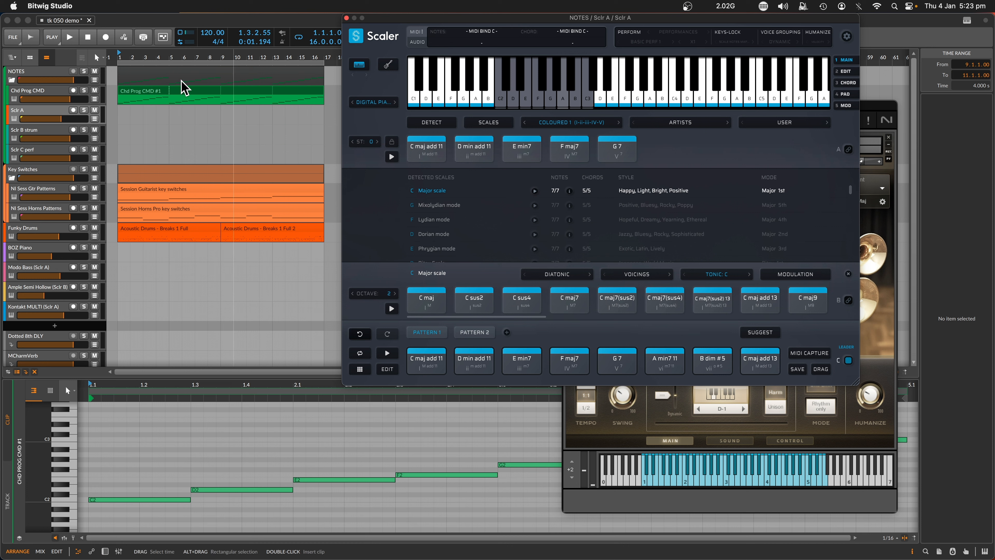
Shorten the Chd Prog CMD #1 clip to end at bar 5 and loop it back out to bar 17.
{"action": "left_click", "coordinate": [189, 94]}
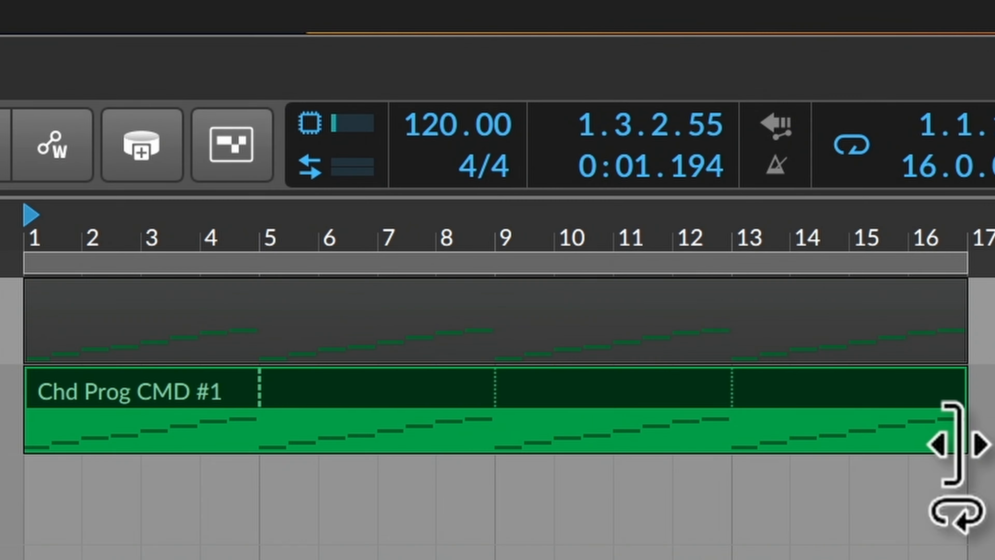
{"action": "left_click_drag", "start_coordinate": [325, 102], "coordinate": [171, 111]}
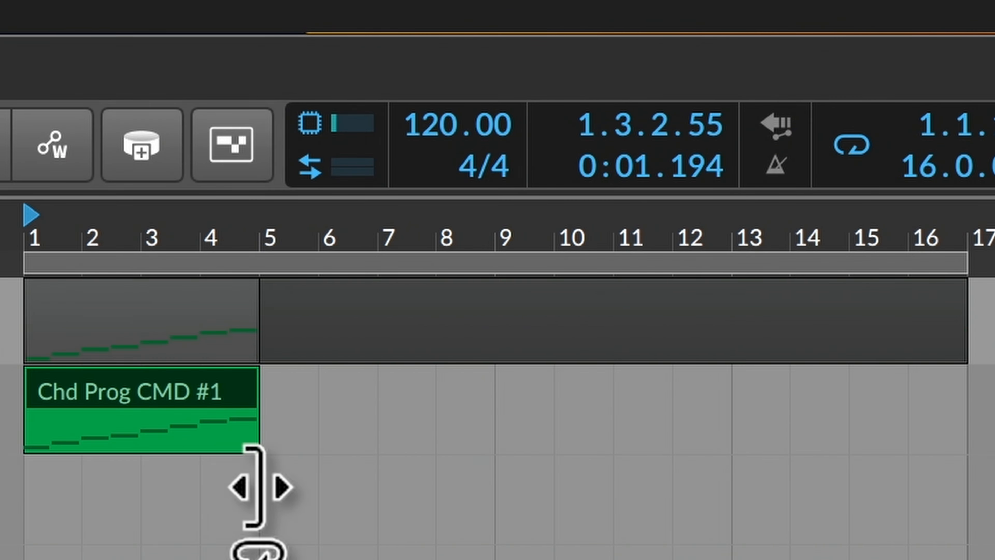
{"action": "left_click_drag", "start_coordinate": [256, 486], "coordinate": [949, 499]}
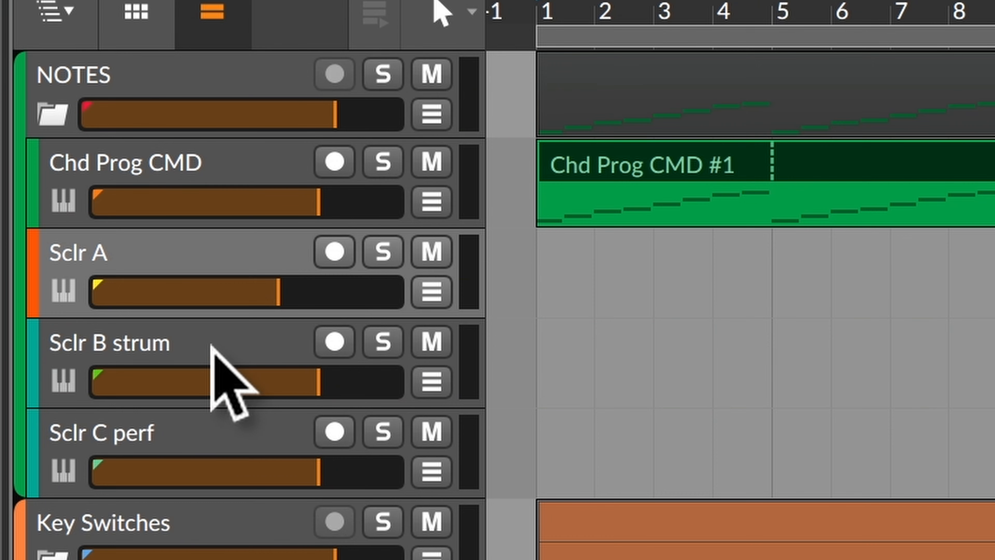
Check the note source choices of the Sclr B strum track's Note Receiver under NOTES, Chd Prog CMD, without changing the source.
{"action": "left_click", "coordinate": [46, 130]}
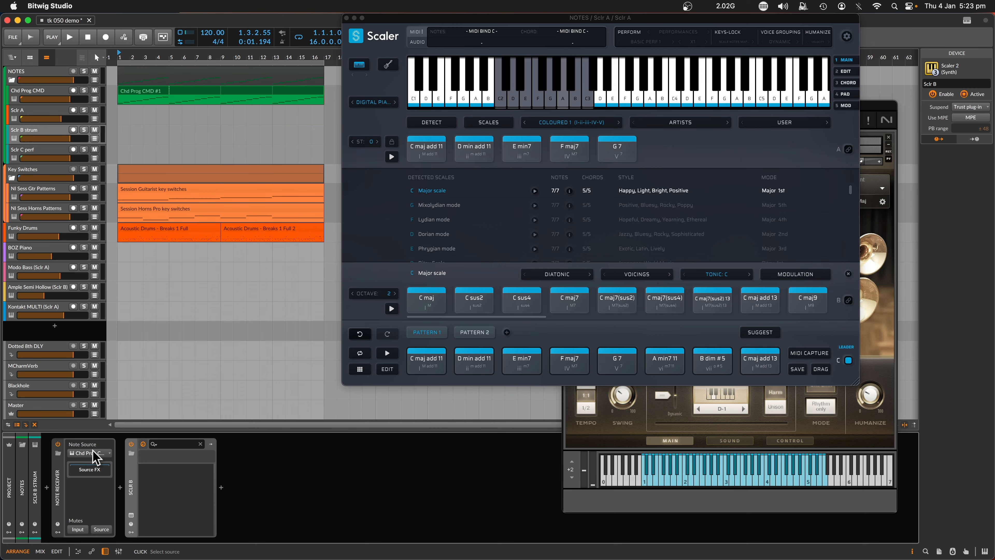
{"action": "left_click", "coordinate": [90, 453]}
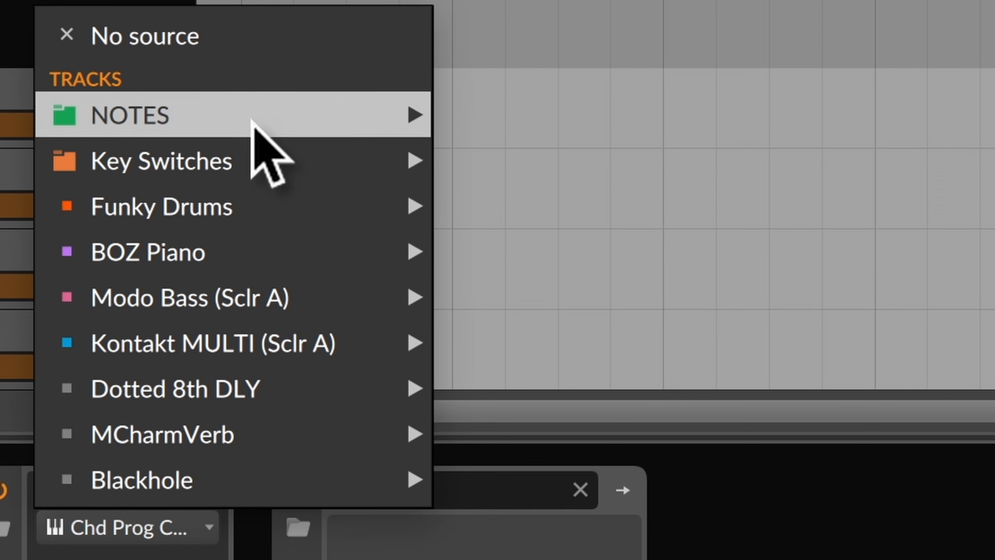
{"action": "mouse_move", "coordinate": [120, 354]}
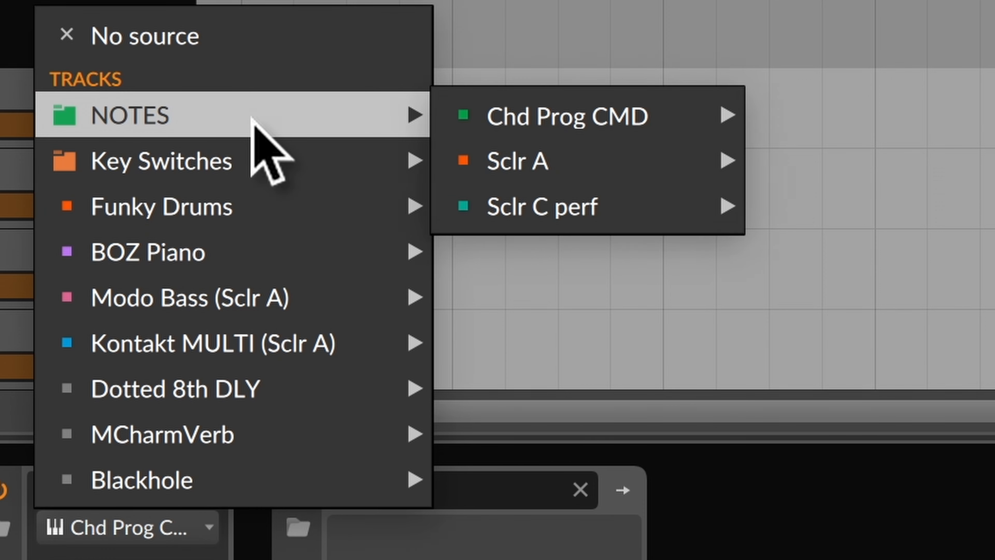
{"action": "mouse_move", "coordinate": [540, 111]}
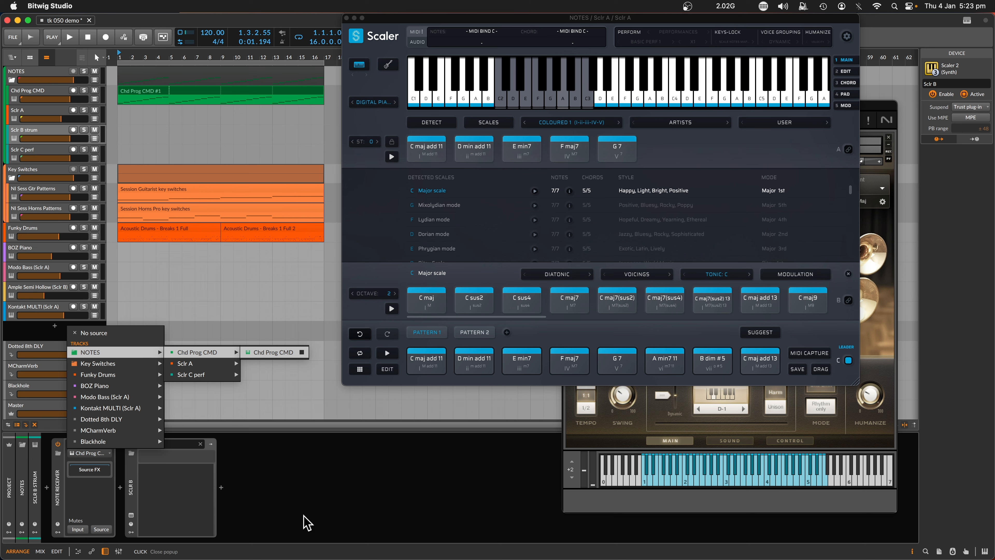
{"action": "left_click", "coordinate": [307, 522]}
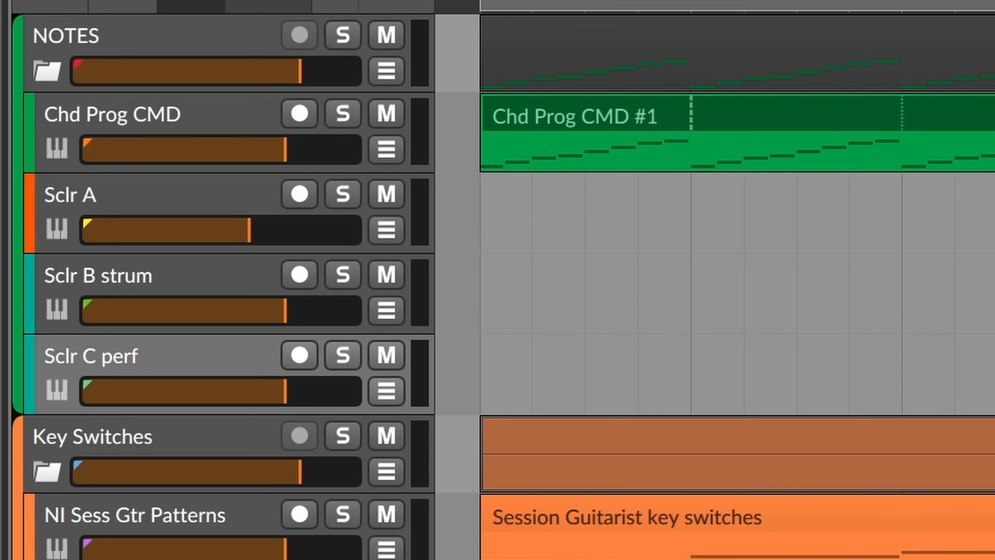
Open the Sclr B strum Scaler window and place it lower so the Sclr C perf window shows behind it.
{"action": "key", "text": "Up"}
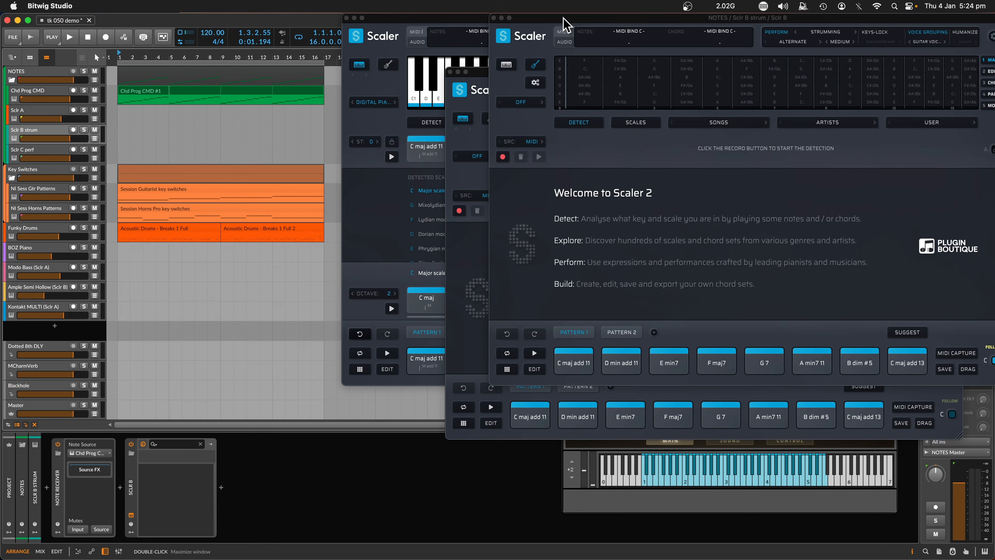
{"action": "left_click_drag", "start_coordinate": [563, 17], "coordinate": [562, 134]}
Run Sync from the Sclr A Scaler to synchronise the Scaler instances.
{"action": "left_click", "coordinate": [391, 19]}
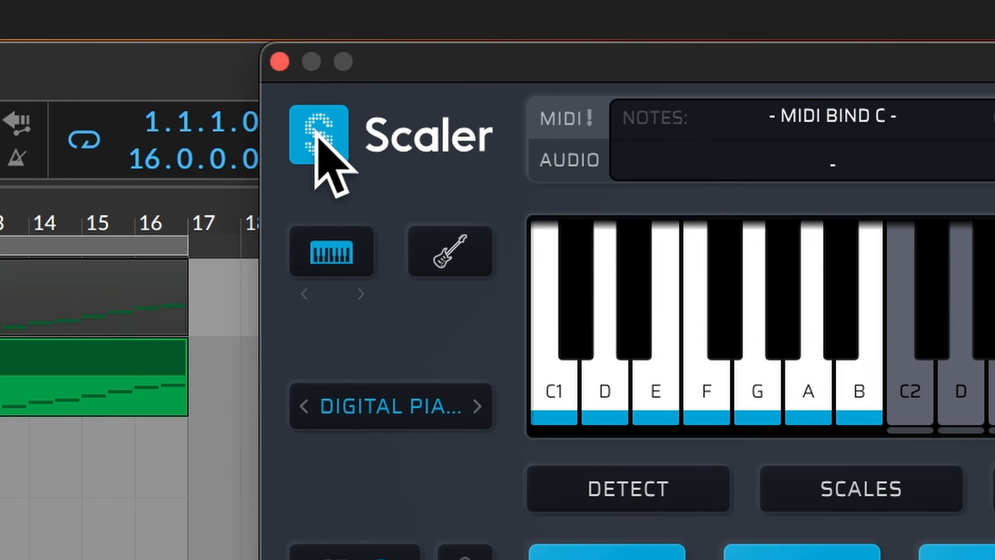
{"action": "left_click", "coordinate": [316, 133]}
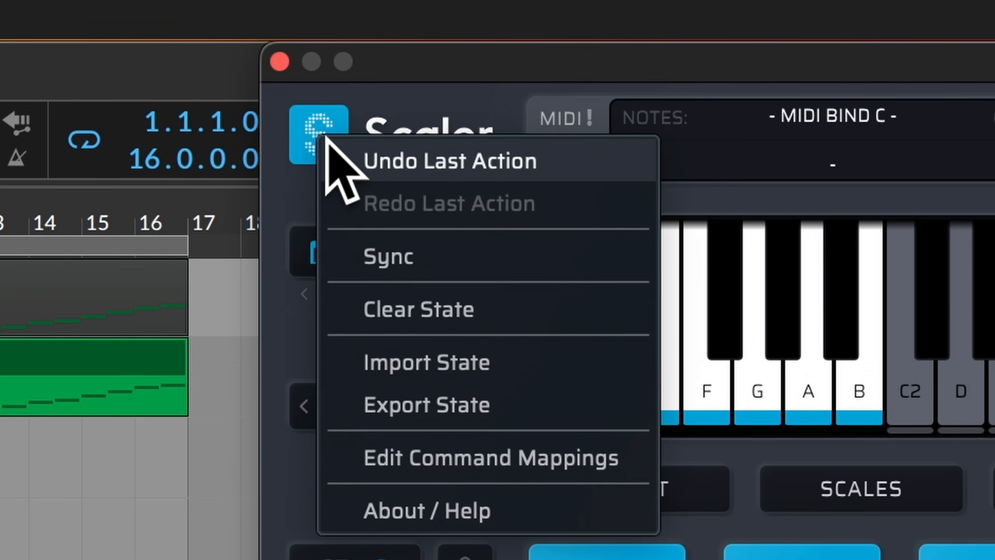
{"action": "left_click", "coordinate": [415, 256]}
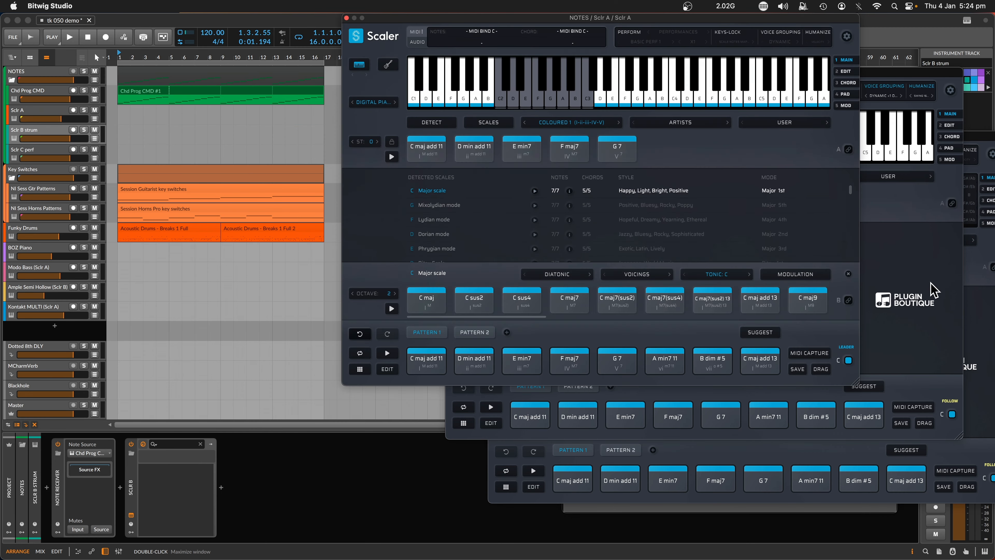
Bring the Sclr C perf and Sclr B strum Scaler windows forward and arrange them in an overlapping stack.
{"action": "left_click", "coordinate": [926, 279]}
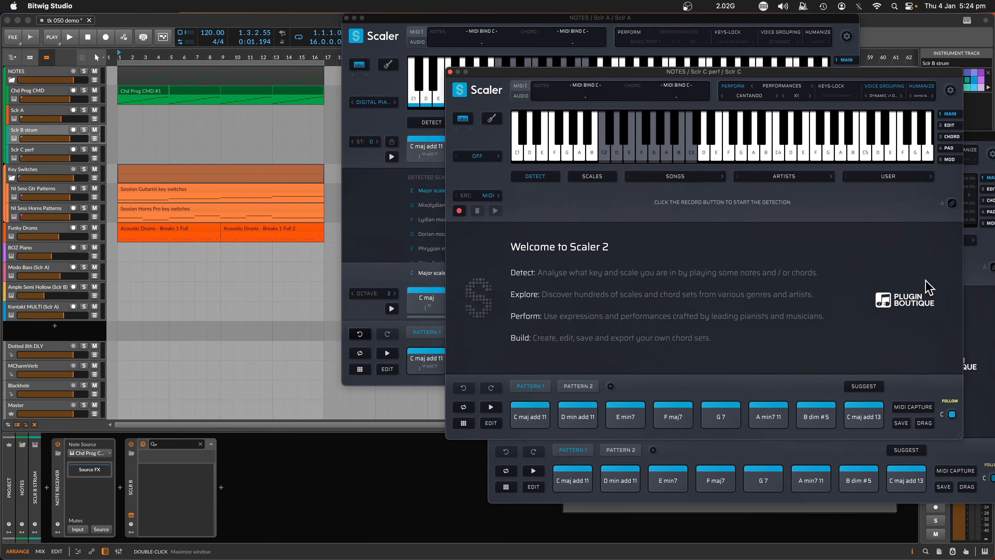
{"action": "left_click", "coordinate": [972, 270]}
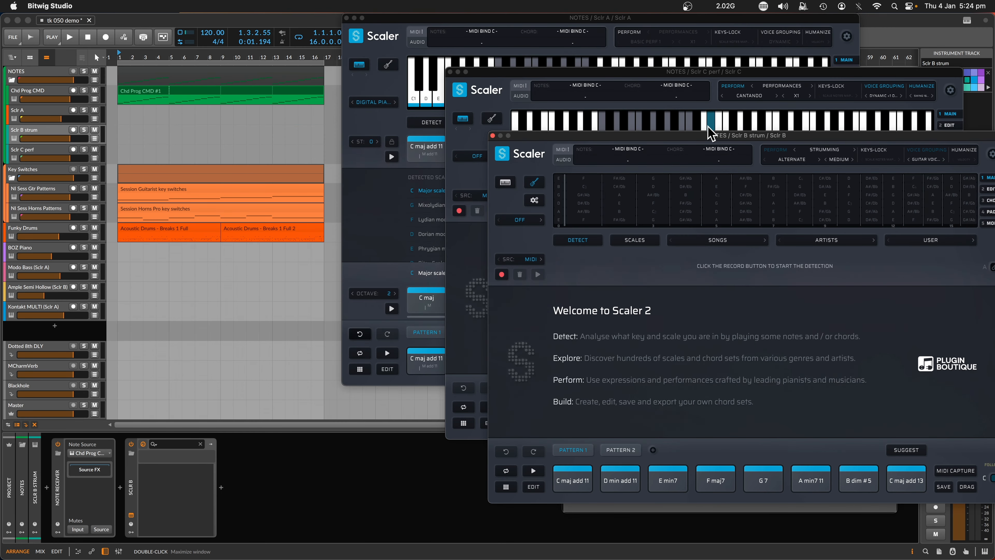
{"action": "left_click_drag", "start_coordinate": [700, 139], "coordinate": [667, 158]}
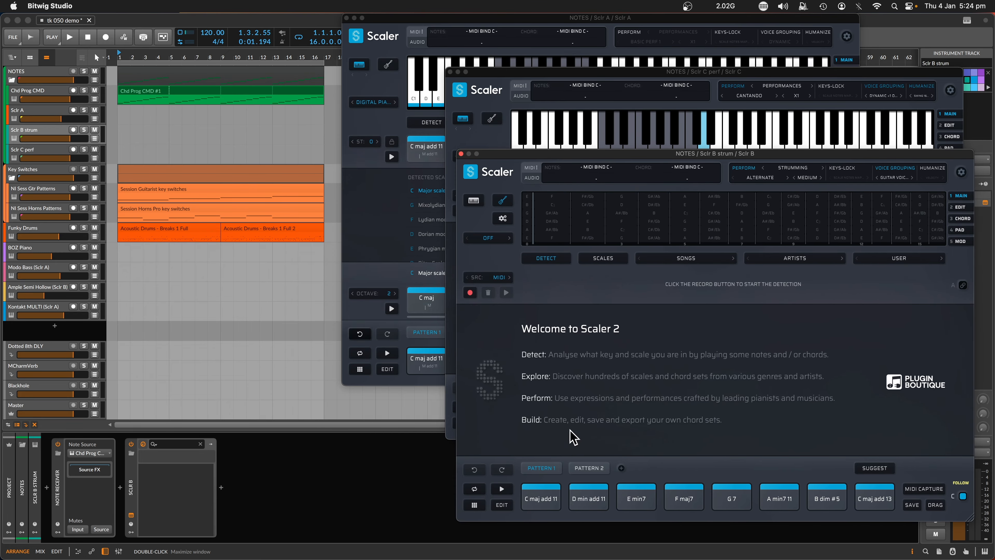
{"action": "left_click", "coordinate": [548, 499]}
{"action": "left_click_drag", "start_coordinate": [499, 157], "coordinate": [532, 150]}
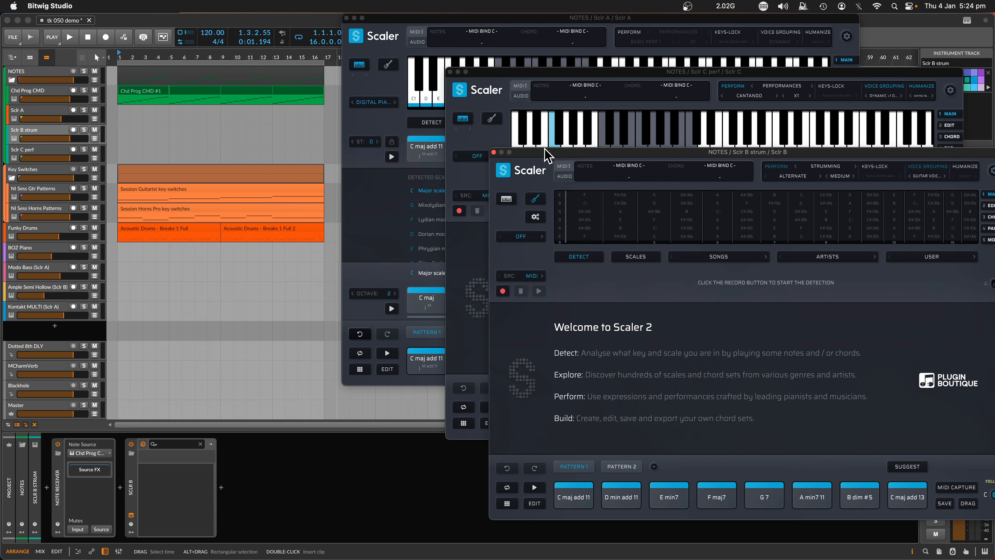
Reposition the Sclr B strum and Sclr C perf Scaler windows so they cascade behind the Sclr A window.
{"action": "left_click_drag", "start_coordinate": [548, 156], "coordinate": [509, 153]}
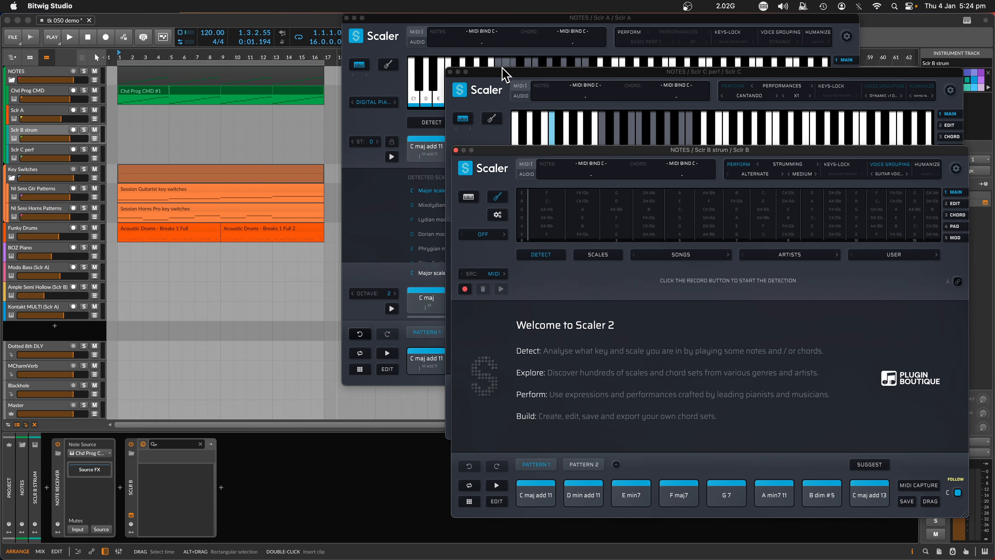
{"action": "left_click_drag", "start_coordinate": [503, 70], "coordinate": [450, 76]}
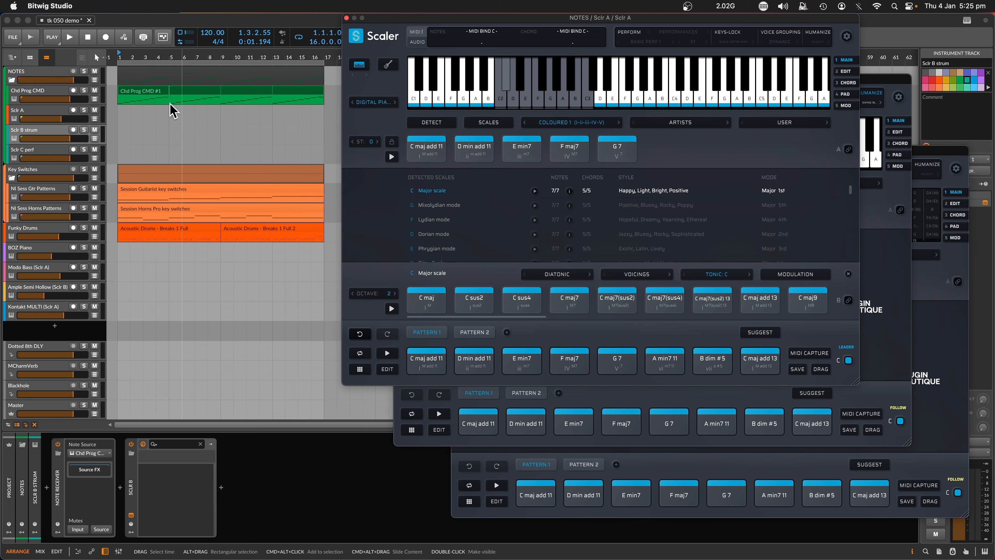
Select the Chd Prog CMD track and the header of its Chd Prog CMD #1 clip.
{"action": "left_click", "coordinate": [62, 90]}
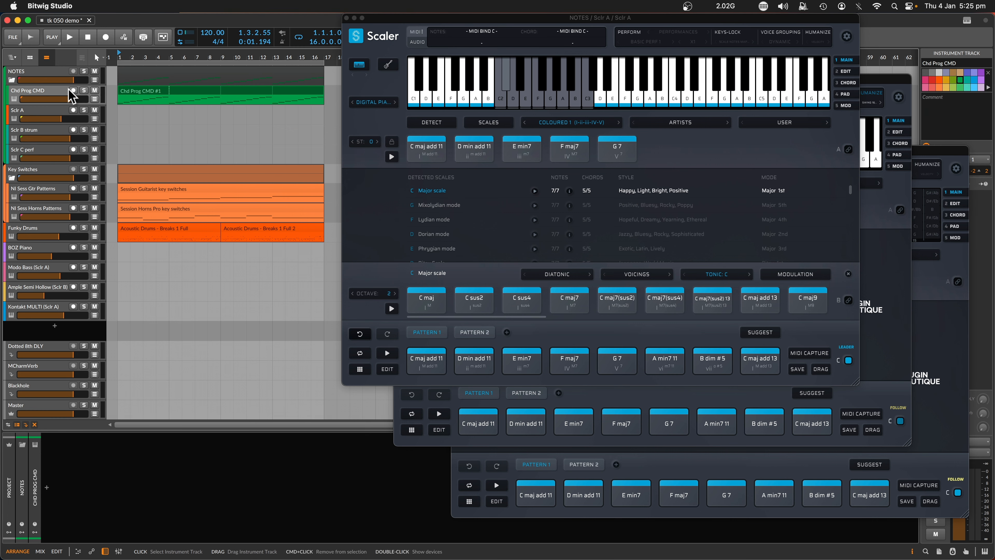
{"action": "left_click", "coordinate": [160, 98]}
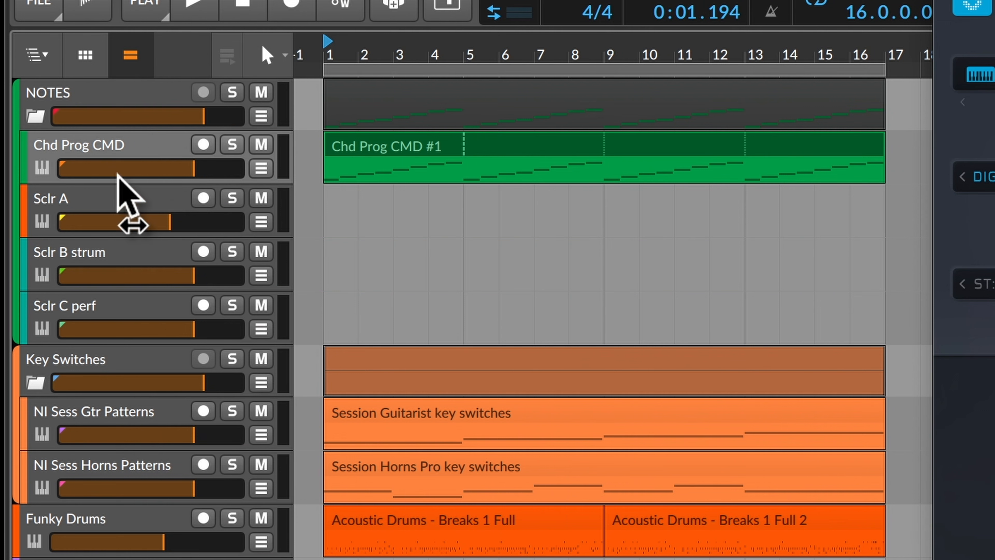
{"action": "left_click", "coordinate": [415, 160]}
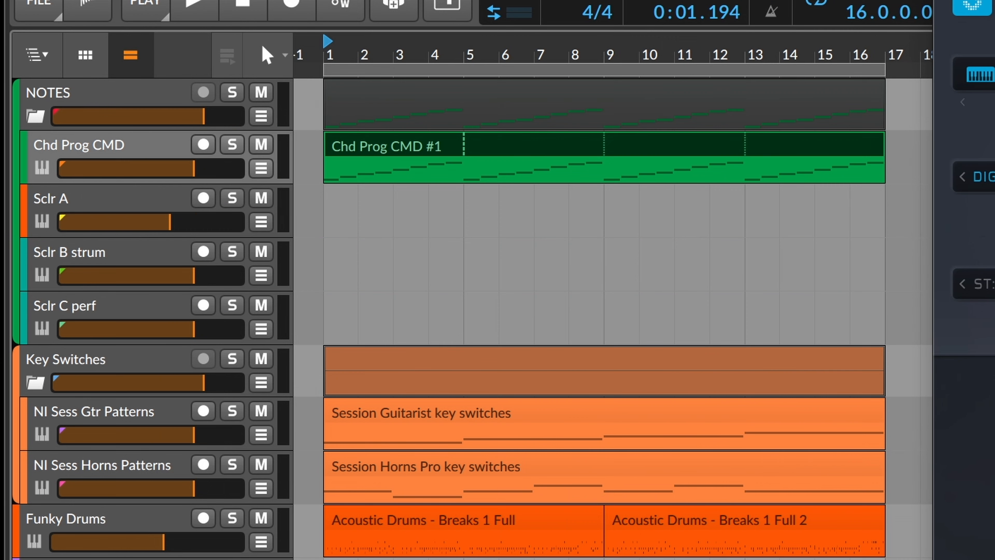
Solo the Ample Semi Hollow (Sclr B) track and audition the arrangement briefly with its Ample Guitar SH window open.
{"action": "left_click_drag", "start_coordinate": [350, 29], "coordinate": [274, 30]}
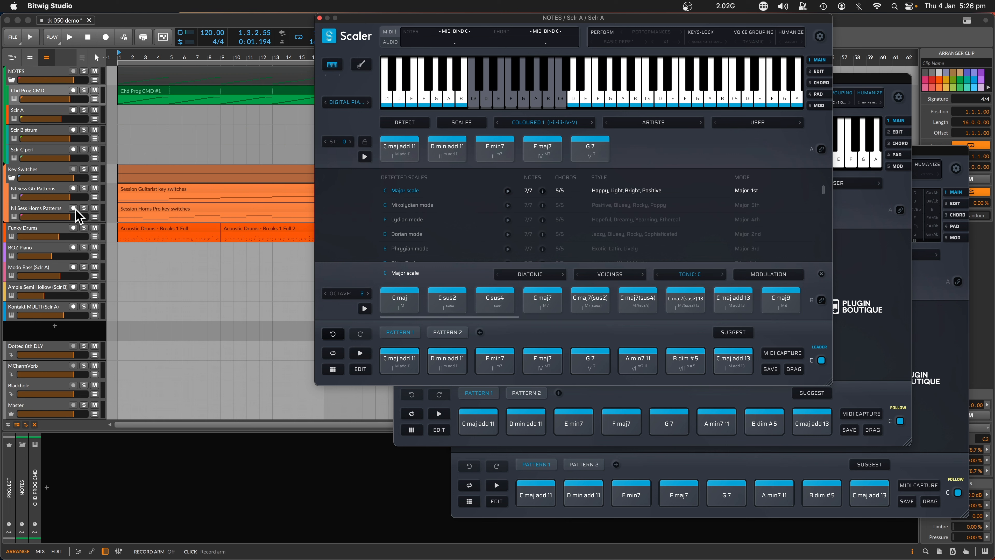
{"action": "left_click", "coordinate": [84, 287]}
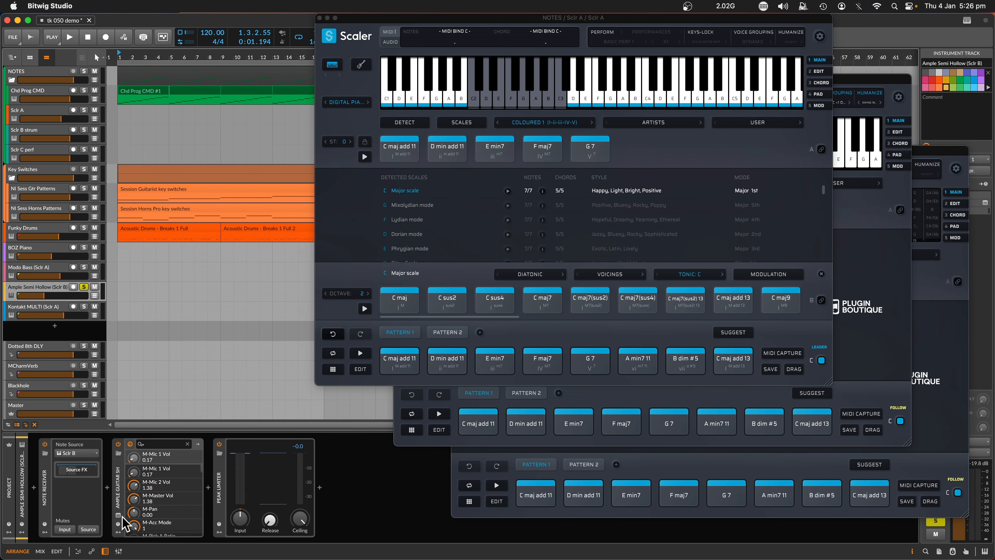
{"action": "left_click", "coordinate": [118, 514]}
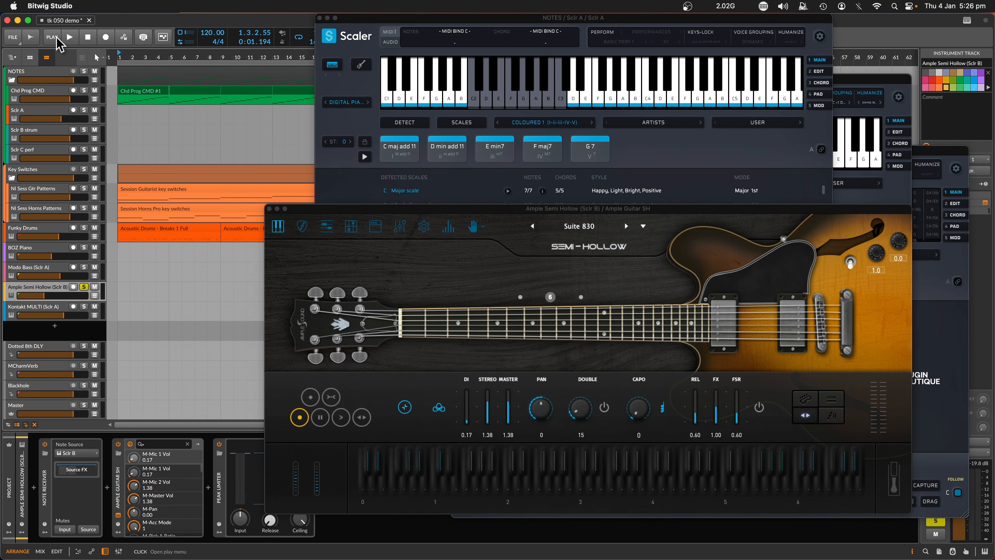
{"action": "left_click", "coordinate": [70, 37]}
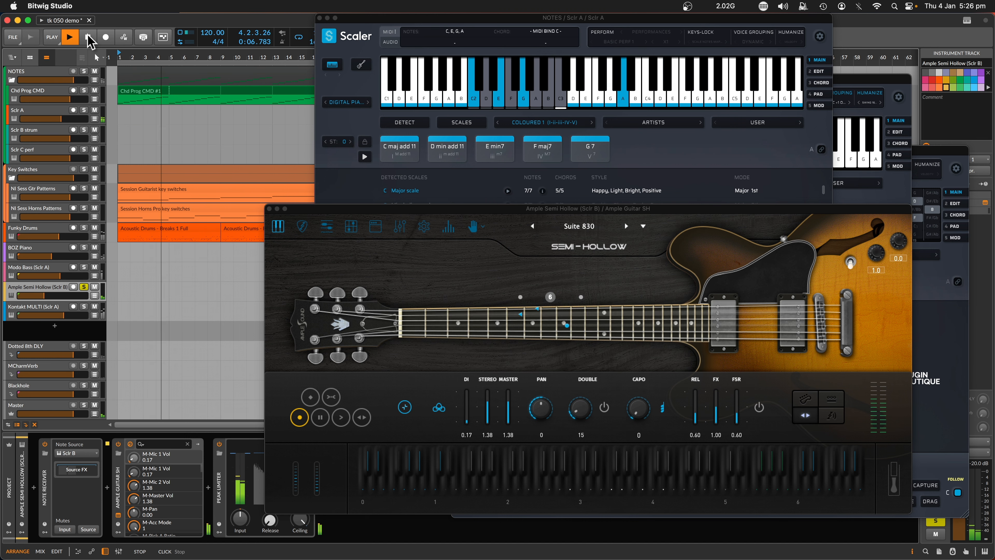
{"action": "left_click", "coordinate": [87, 37]}
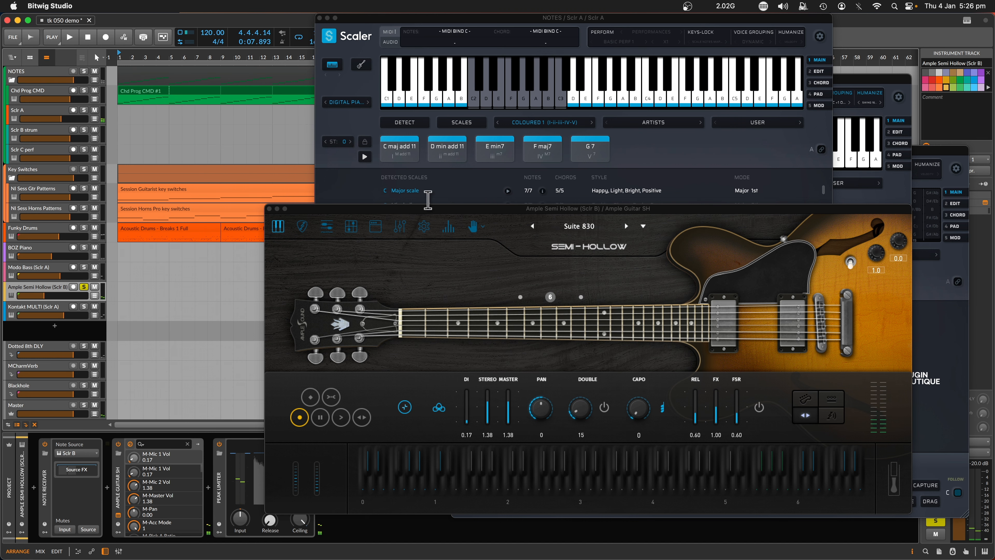
Bring the Sclr C perf and Sclr B strum Scaler windows forward and place the Ample Guitar SH window below their headers.
{"action": "left_click", "coordinate": [587, 213]}
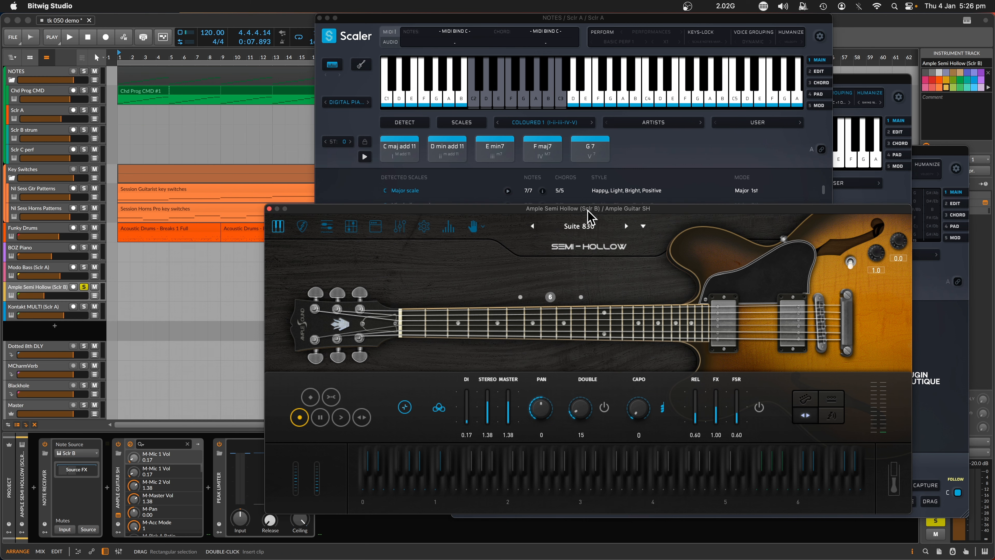
{"action": "left_click_drag", "start_coordinate": [588, 212], "coordinate": [515, 212]}
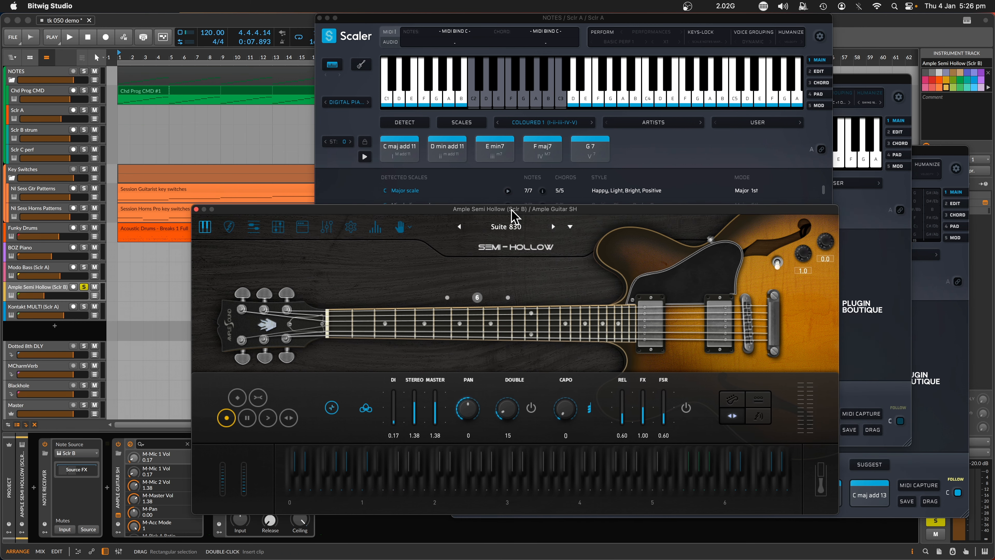
{"action": "left_click_drag", "start_coordinate": [481, 212], "coordinate": [578, 210]}
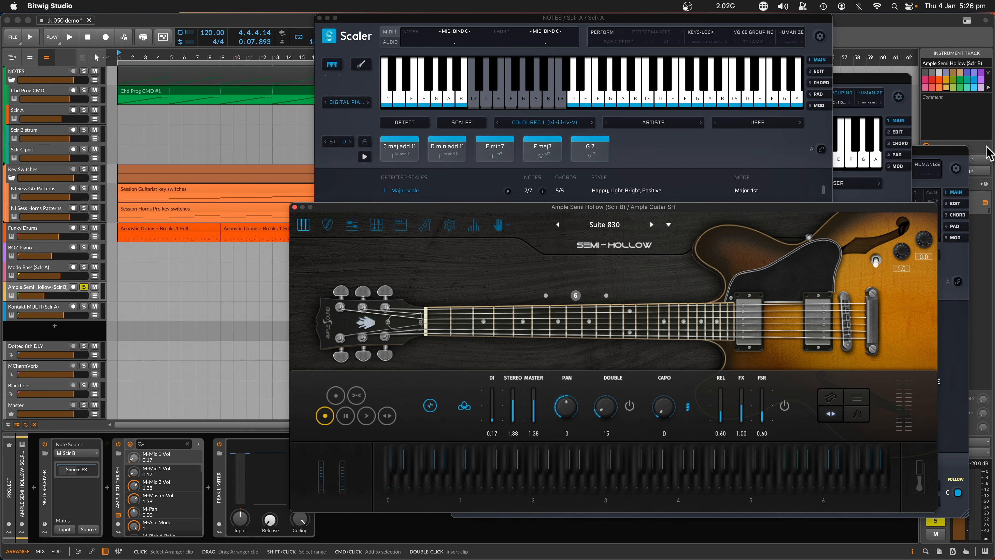
{"action": "left_click", "coordinate": [895, 84]}
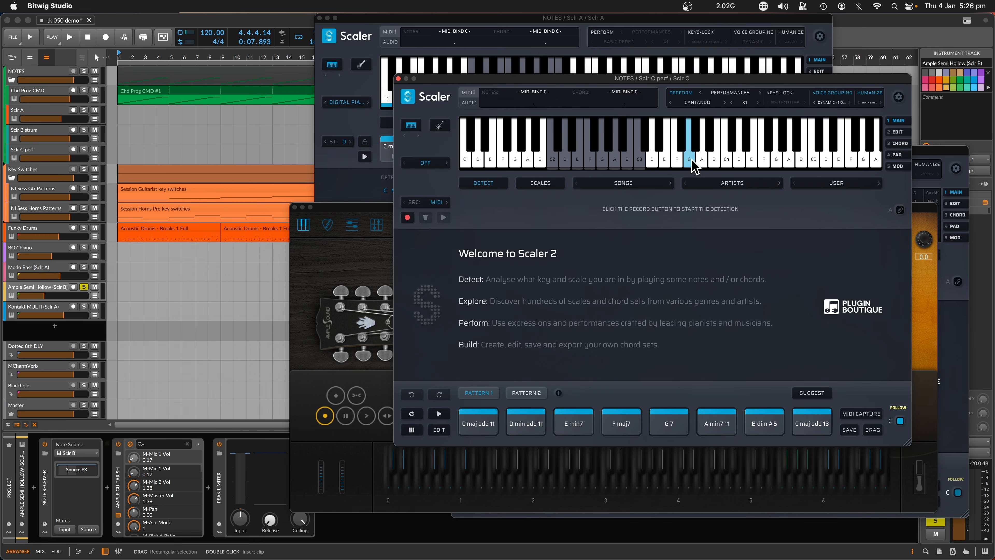
{"action": "left_click", "coordinate": [962, 313]}
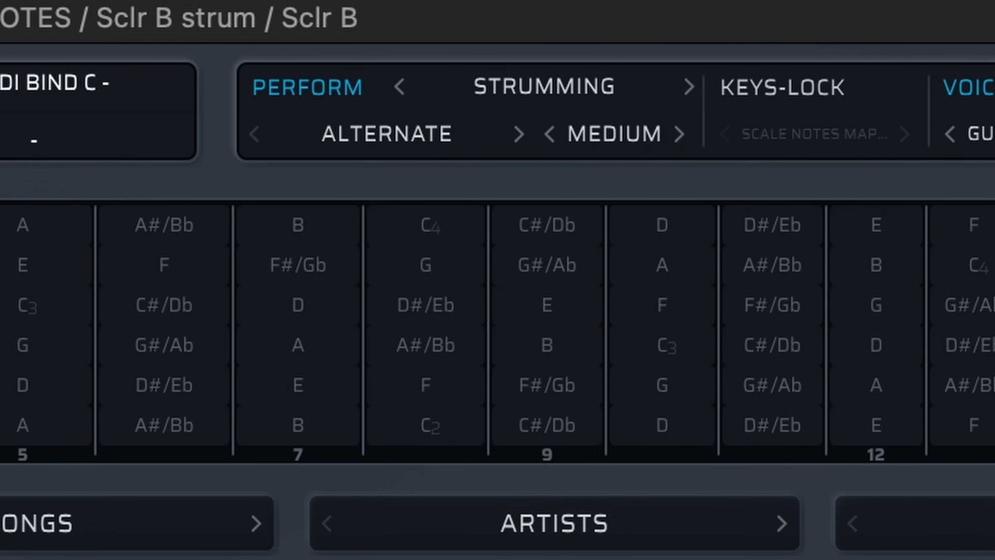
{"action": "left_click", "coordinate": [118, 515]}
{"action": "left_click_drag", "start_coordinate": [322, 191], "coordinate": [383, 233]}
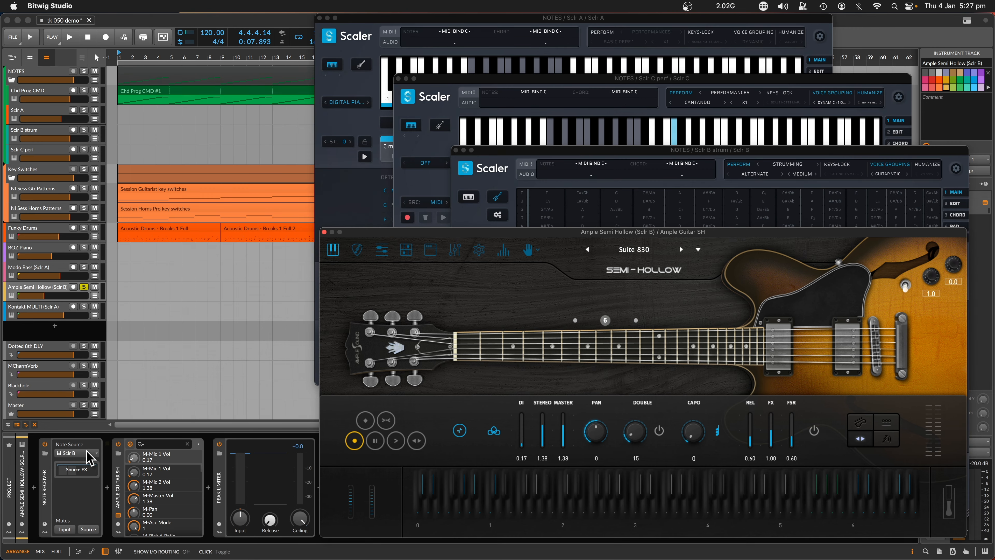
Set the Ample Semi Hollow Note Receiver's source to the Sclr A device under NOTES, Sclr A, and audition the guitar.
{"action": "left_click", "coordinate": [85, 454]}
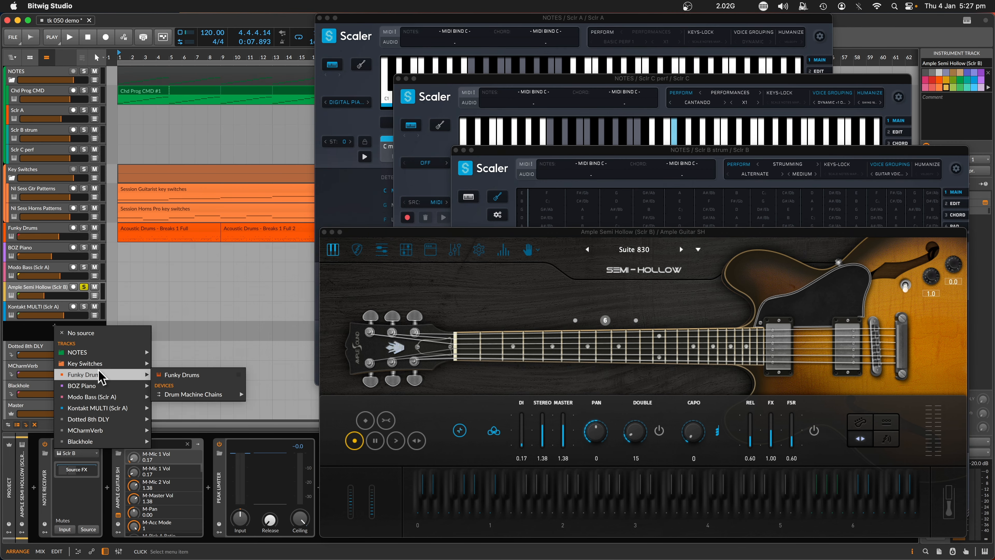
{"action": "mouse_move", "coordinate": [111, 356]}
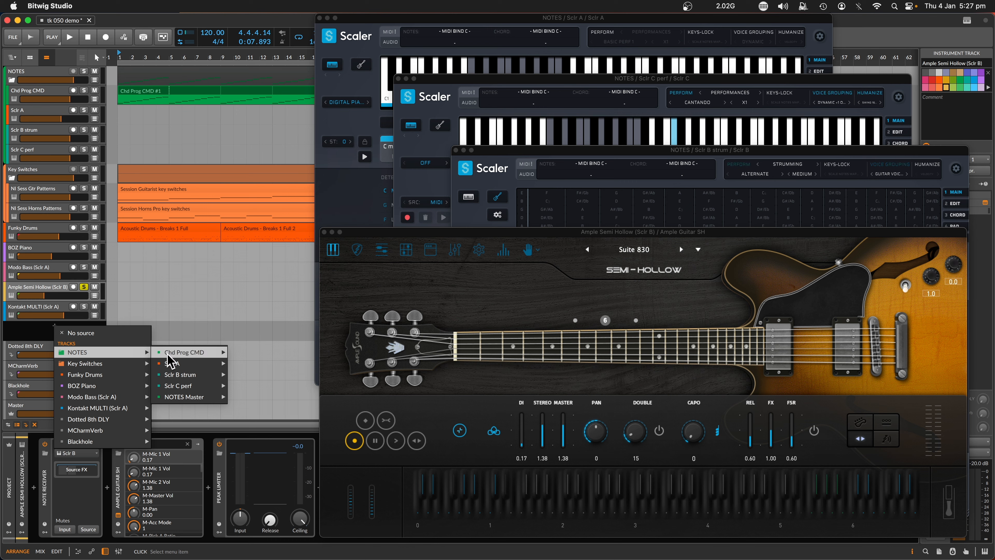
{"action": "mouse_move", "coordinate": [180, 364]}
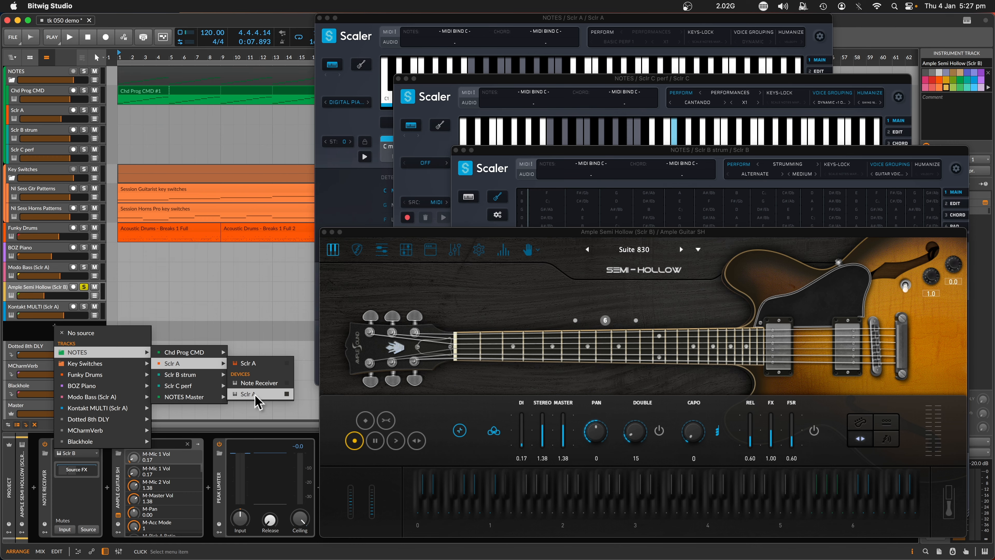
{"action": "left_click", "coordinate": [255, 394]}
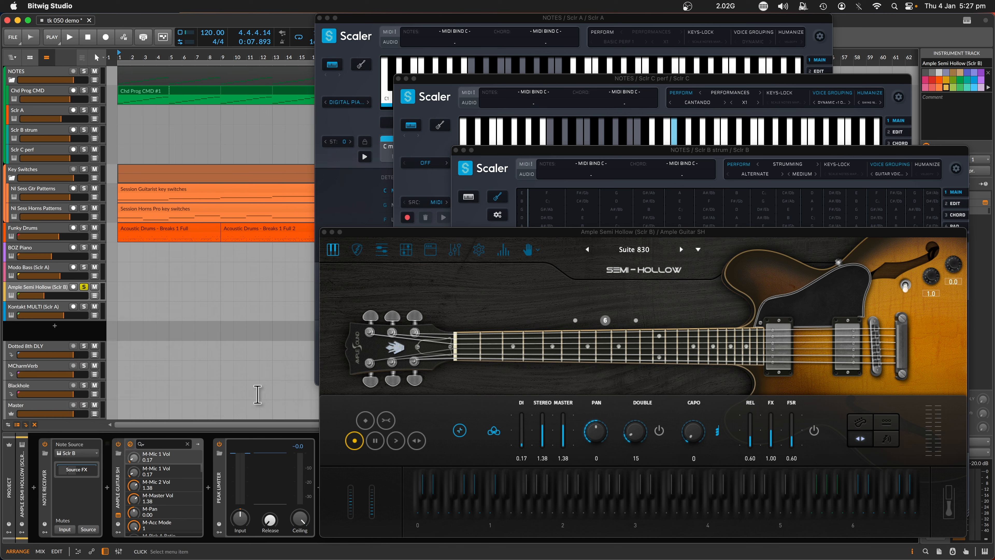
{"action": "left_click", "coordinate": [361, 235]}
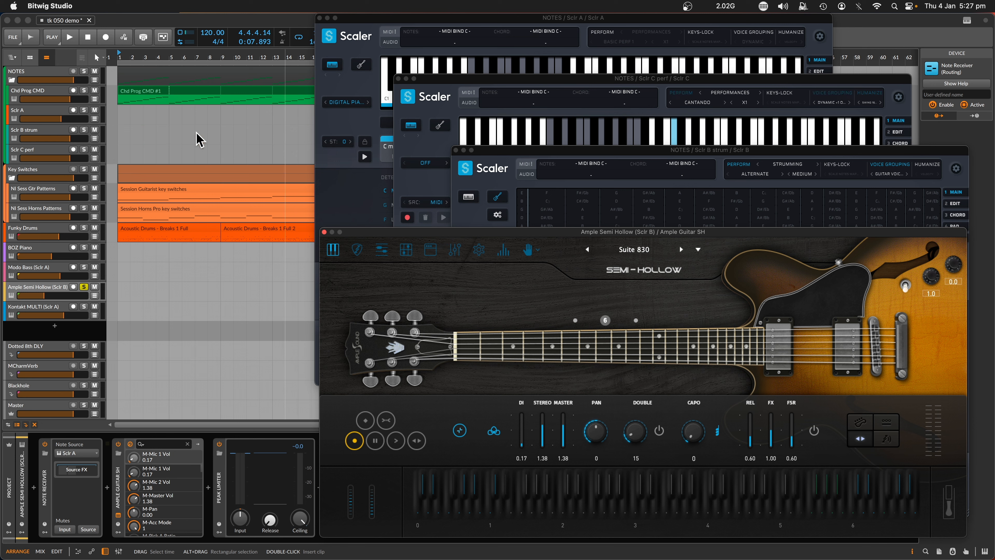
{"action": "left_click", "coordinate": [71, 37]}
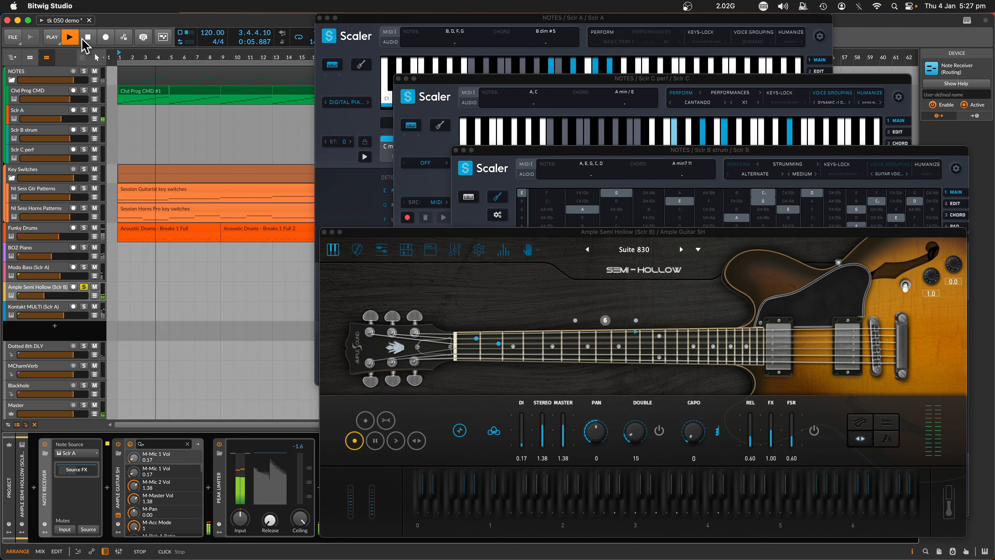
{"action": "left_click", "coordinate": [88, 37]}
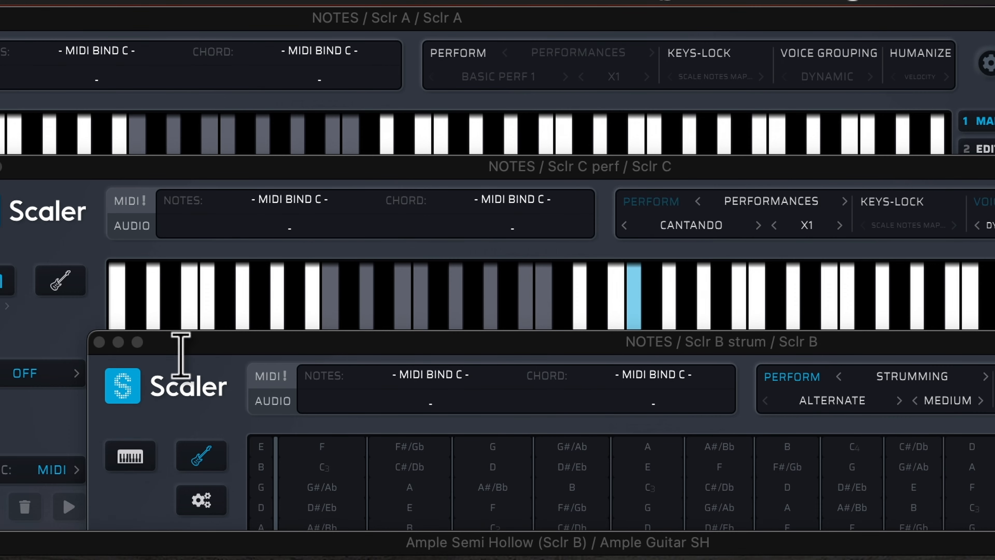
Examine the Sclr B strum Scaler's Perform choices for articulation type, strum direction and strum speed without changing them.
{"action": "left_click", "coordinate": [193, 344]}
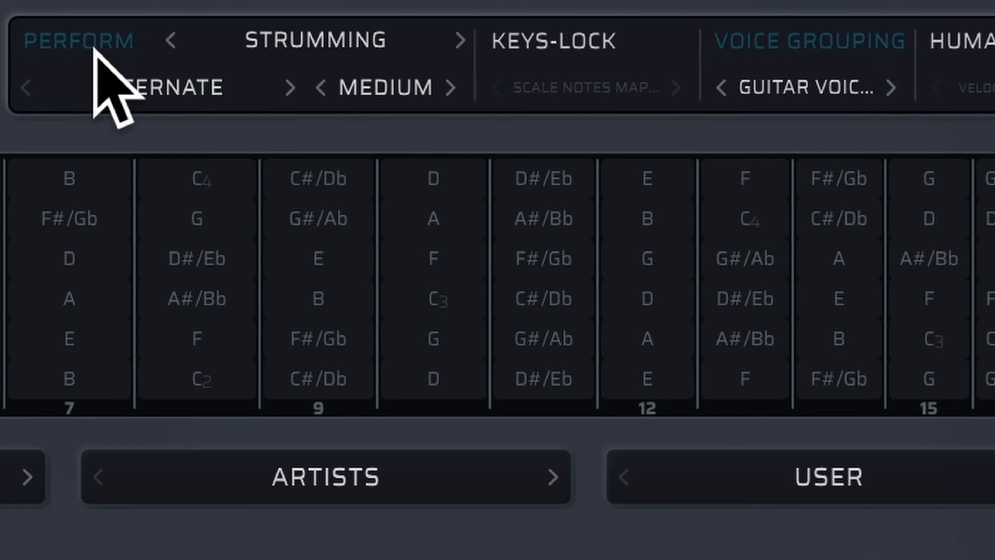
{"action": "left_click", "coordinate": [328, 38]}
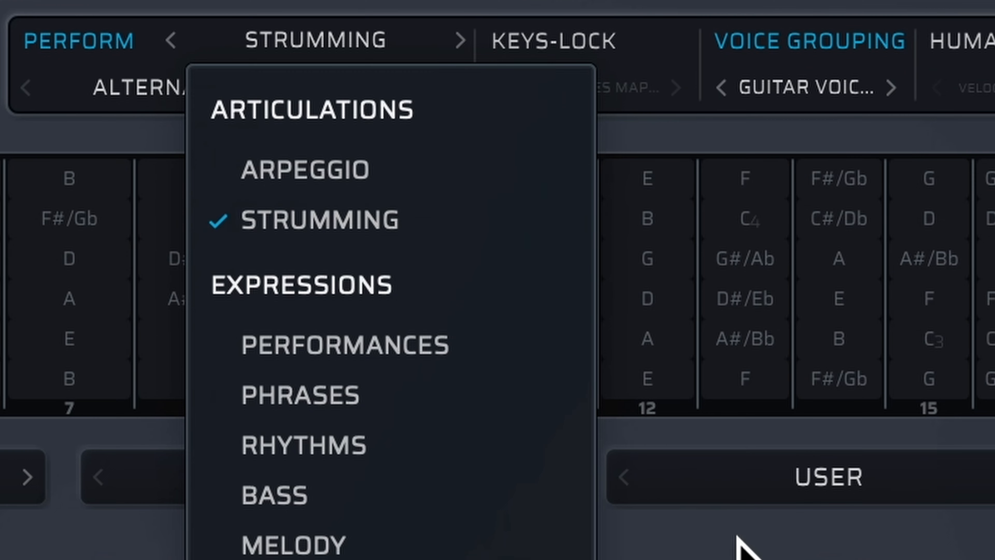
{"action": "left_click", "coordinate": [748, 556]}
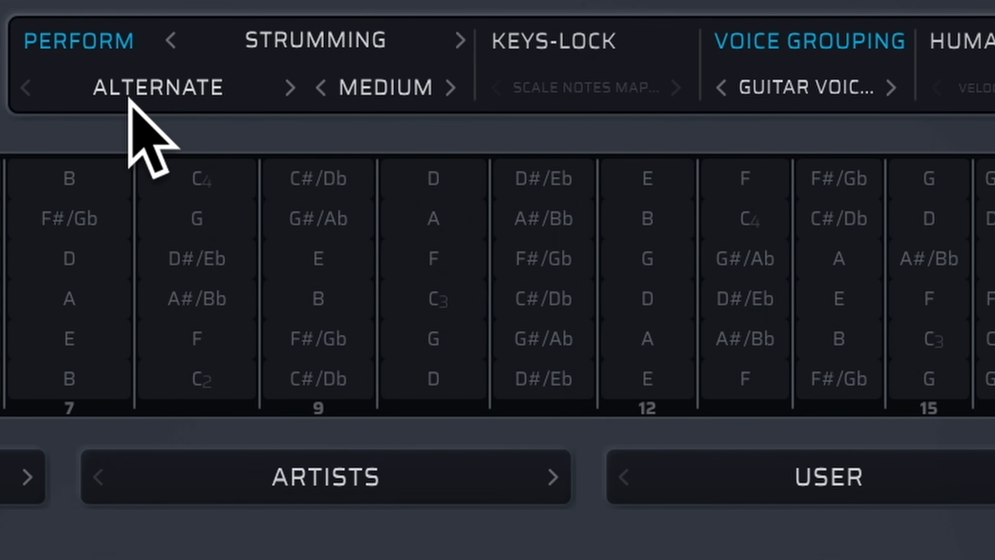
{"action": "left_click", "coordinate": [143, 84]}
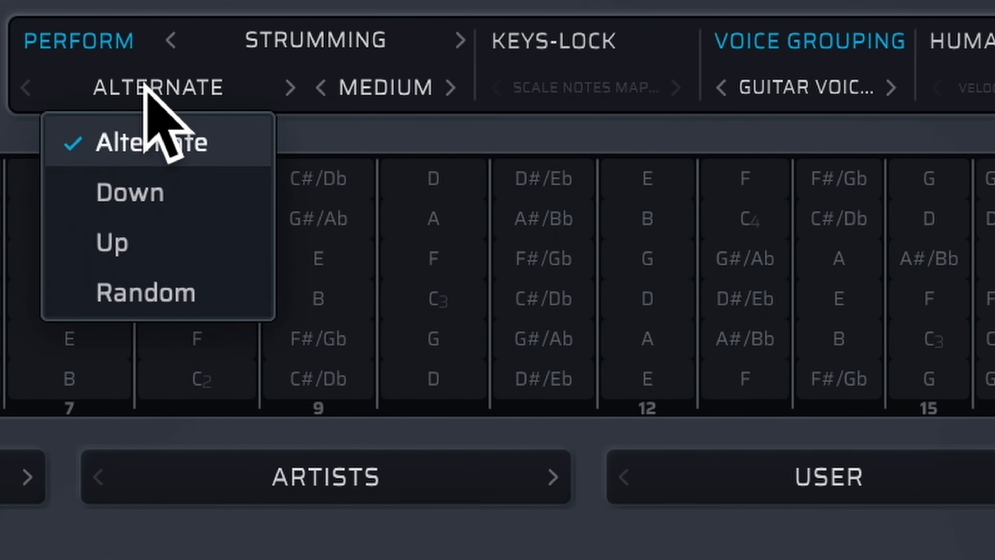
{"action": "left_click", "coordinate": [376, 93]}
{"action": "left_click", "coordinate": [378, 94]}
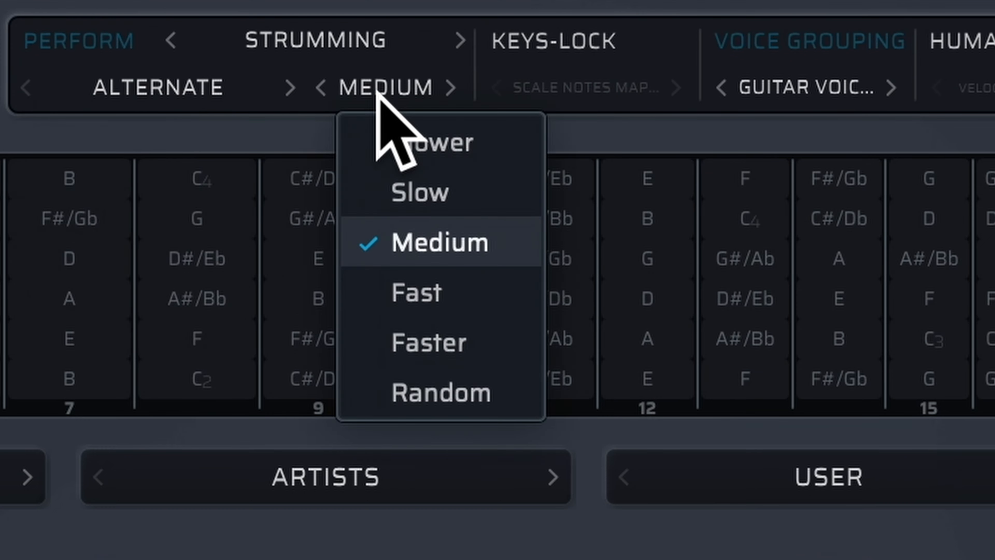
{"action": "left_click", "coordinate": [243, 550]}
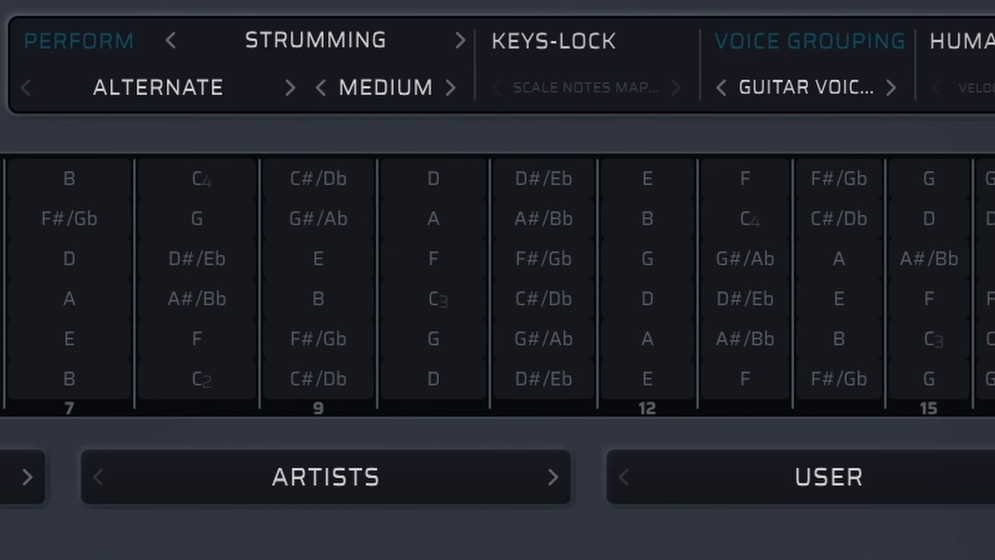
Set the Ample Semi Hollow Note Receiver's source to the Sclr B device under NOTES, Sclr B strum.
{"action": "left_click_drag", "start_coordinate": [424, 231], "coordinate": [367, 215]}
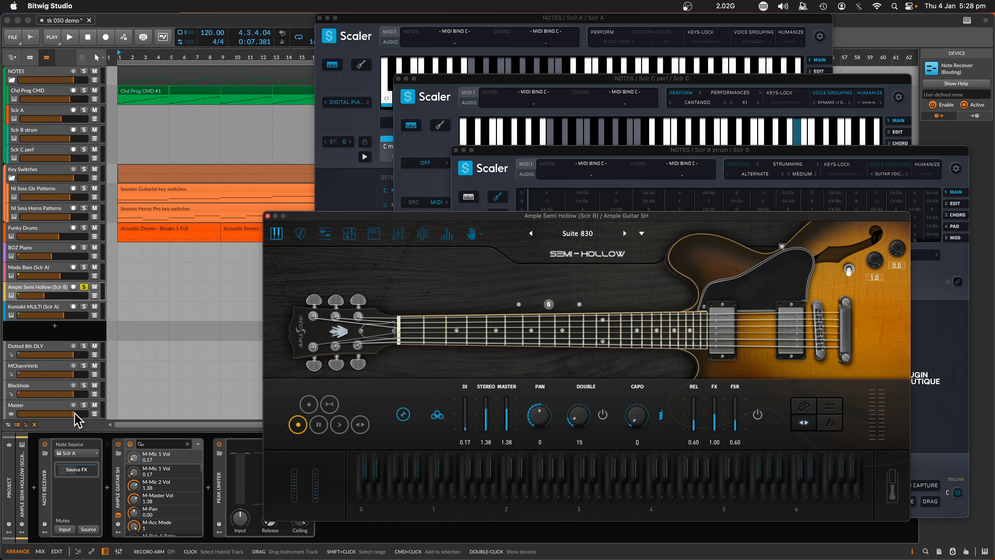
{"action": "left_click", "coordinate": [76, 455]}
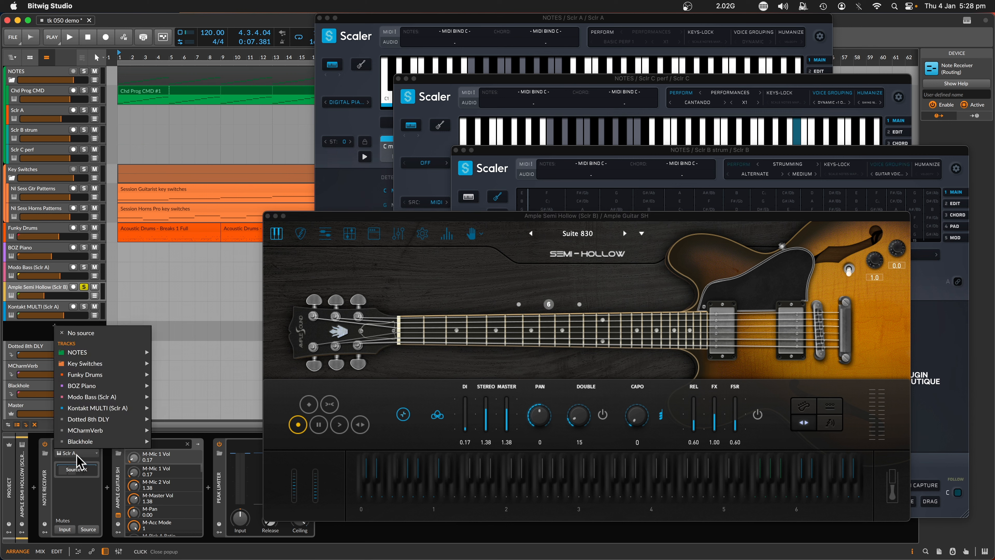
{"action": "mouse_move", "coordinate": [89, 391]}
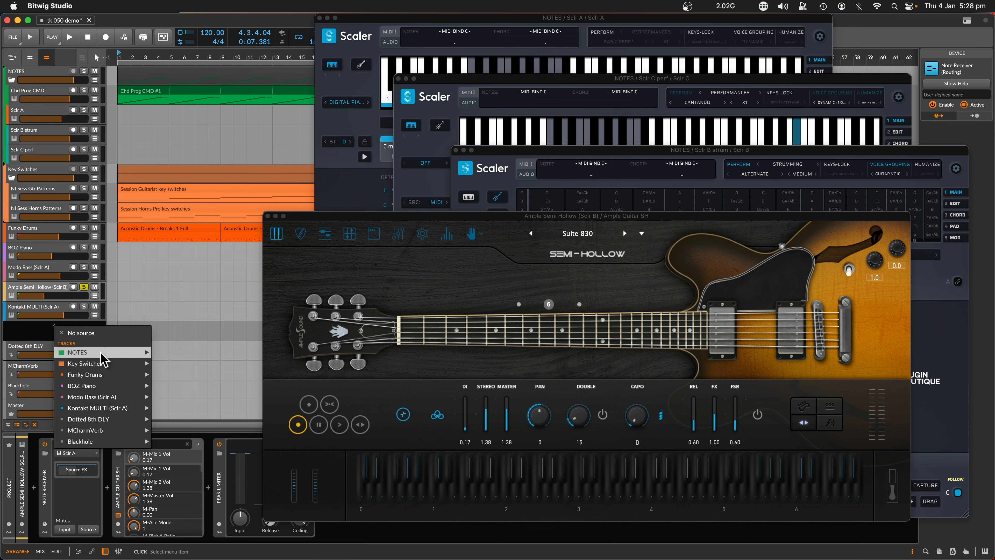
{"action": "mouse_move", "coordinate": [112, 355]}
{"action": "mouse_move", "coordinate": [193, 378]}
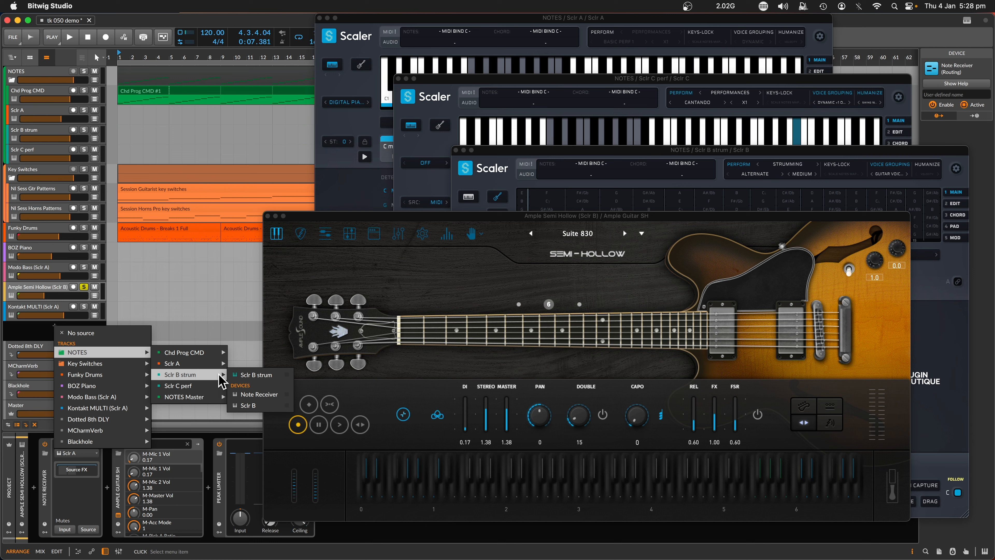
{"action": "left_click", "coordinate": [250, 407]}
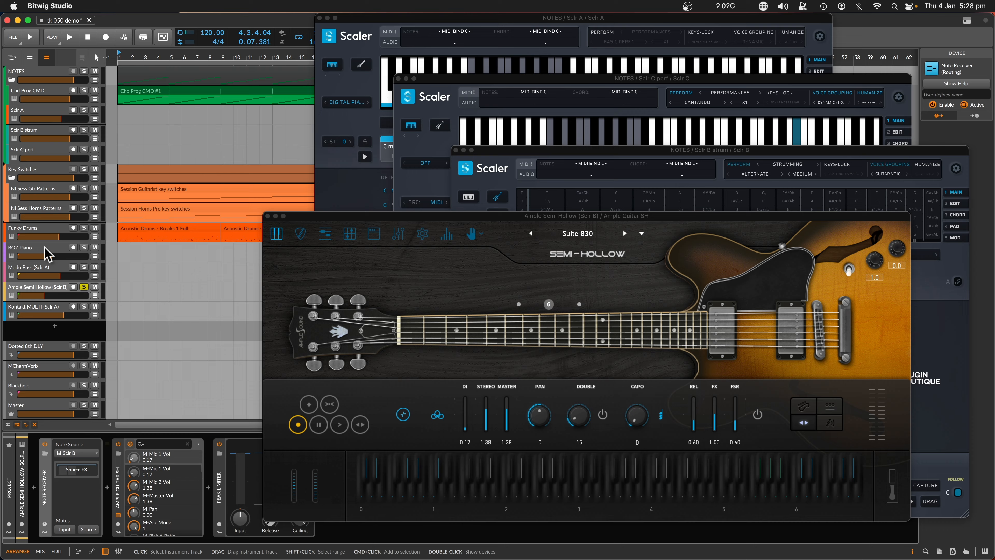
Rename the BOZ Piano track as "BOZ Piano (Sclr C)".
{"action": "left_click", "coordinate": [46, 254]}
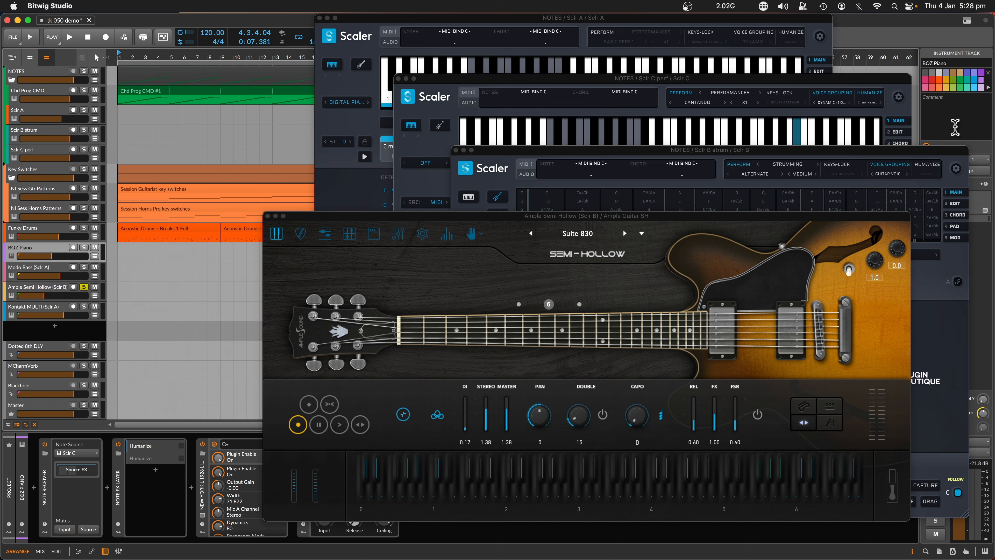
{"action": "left_click", "coordinate": [950, 62]}
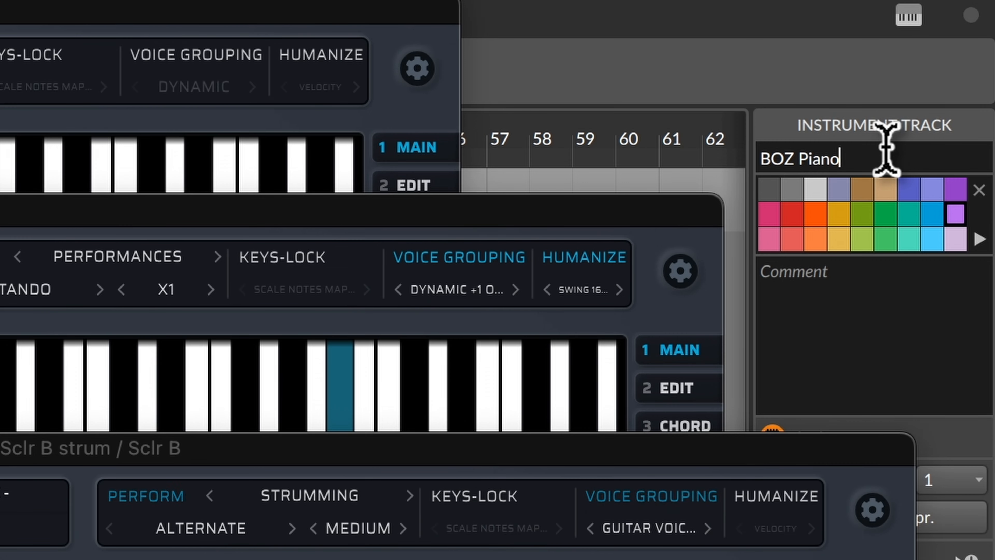
{"action": "type", "text": "(Sclr C)"}
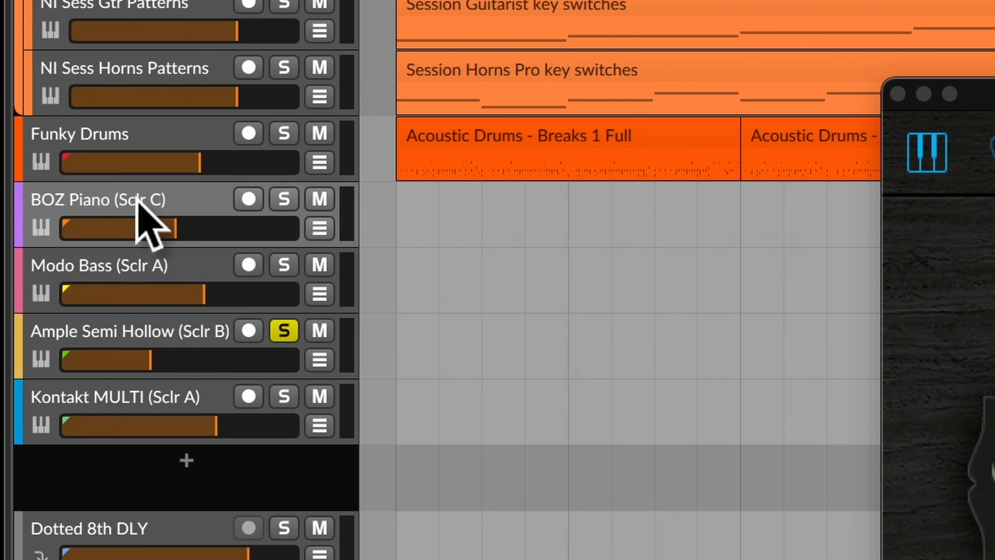
{"action": "left_click", "coordinate": [137, 196]}
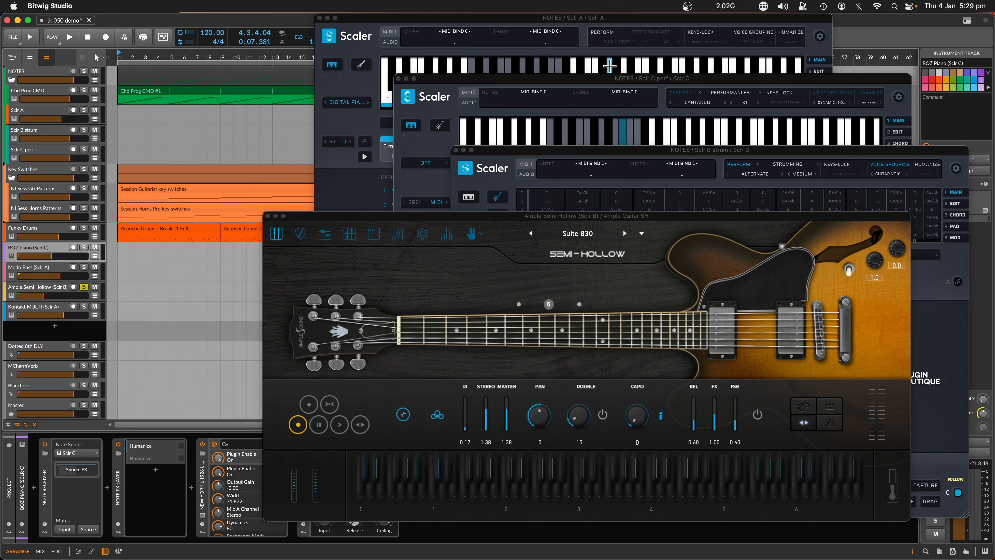
Bring the Sclr C perf Scaler window forward and examine its Perform expression types and the Espressivo performance list without changing them.
{"action": "left_click", "coordinate": [594, 78]}
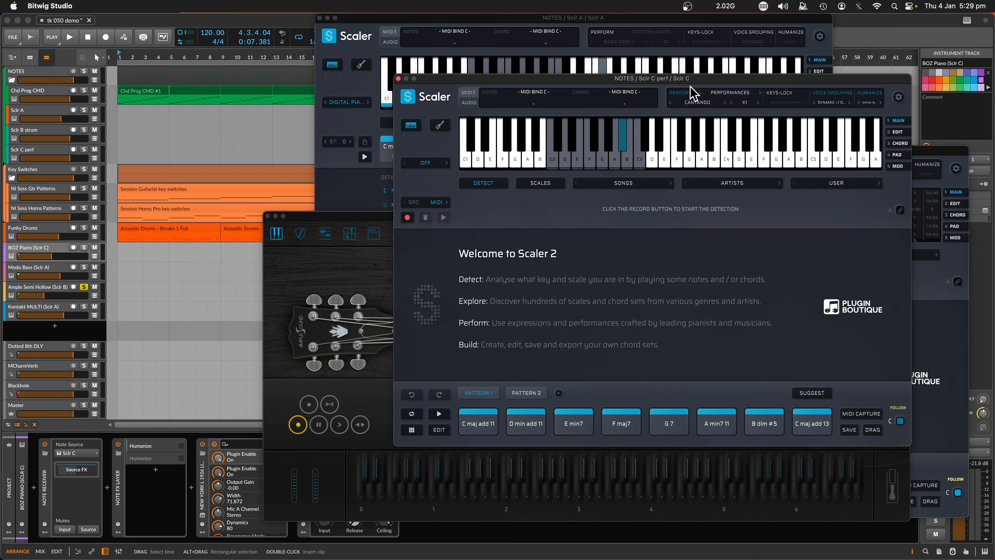
{"action": "left_click", "coordinate": [736, 92]}
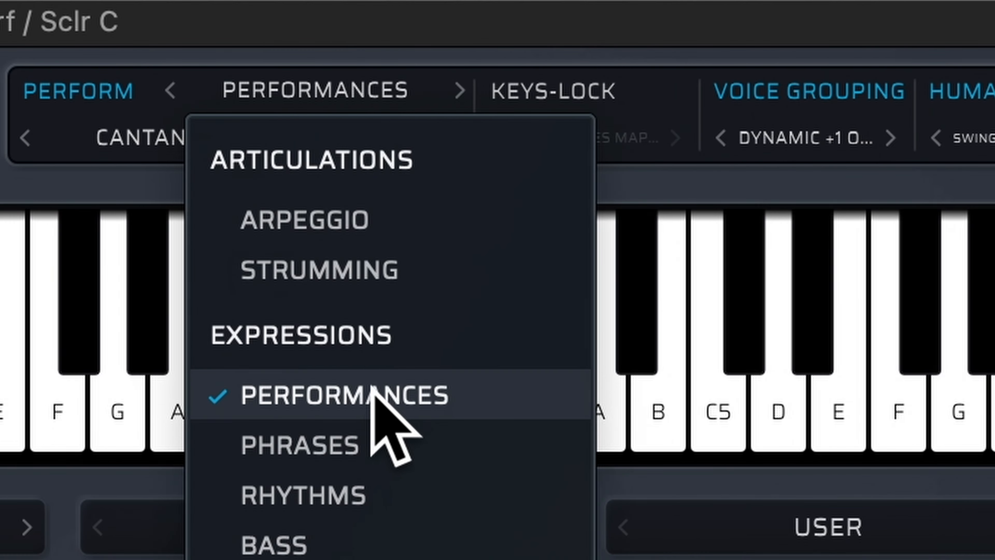
{"action": "left_click", "coordinate": [713, 558]}
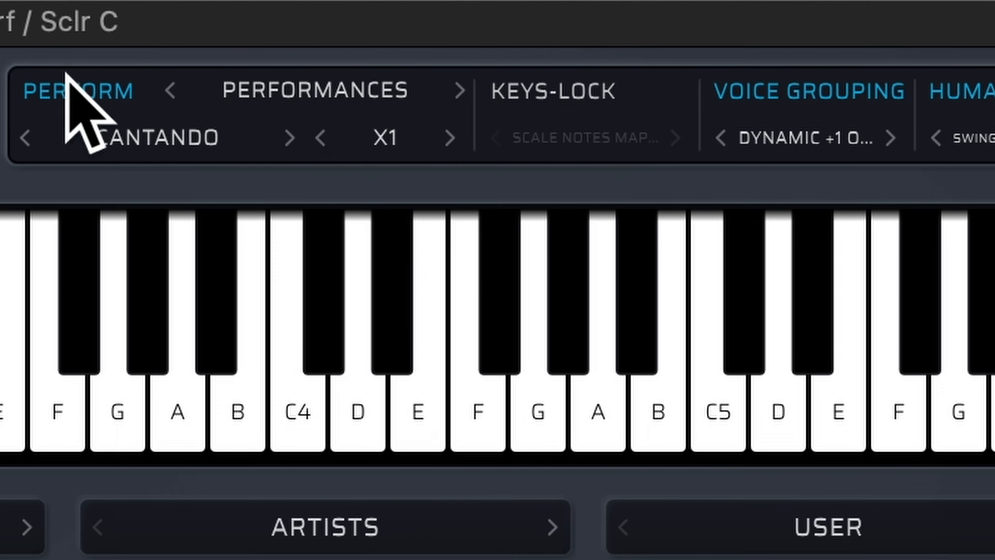
{"action": "left_click", "coordinate": [121, 124]}
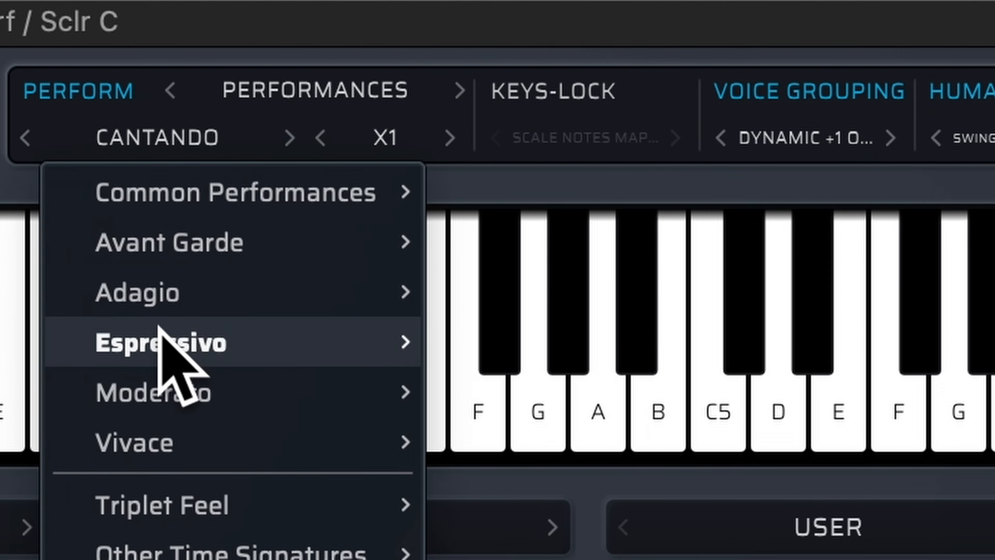
{"action": "mouse_move", "coordinate": [202, 335]}
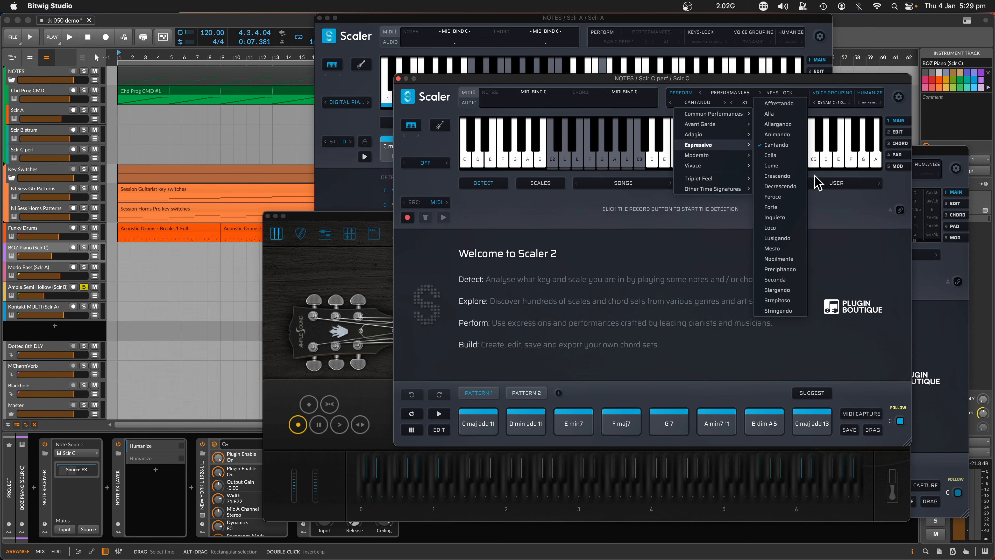
{"action": "left_click", "coordinate": [865, 212]}
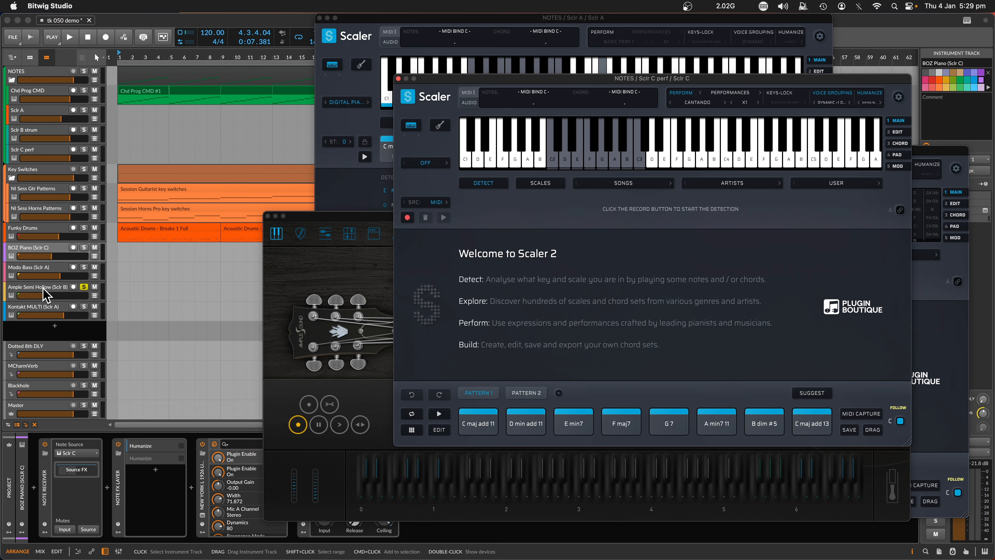
Solo the BOZ Piano (Sclr C) track in place of the guitar and start playback.
{"action": "left_click", "coordinate": [84, 286]}
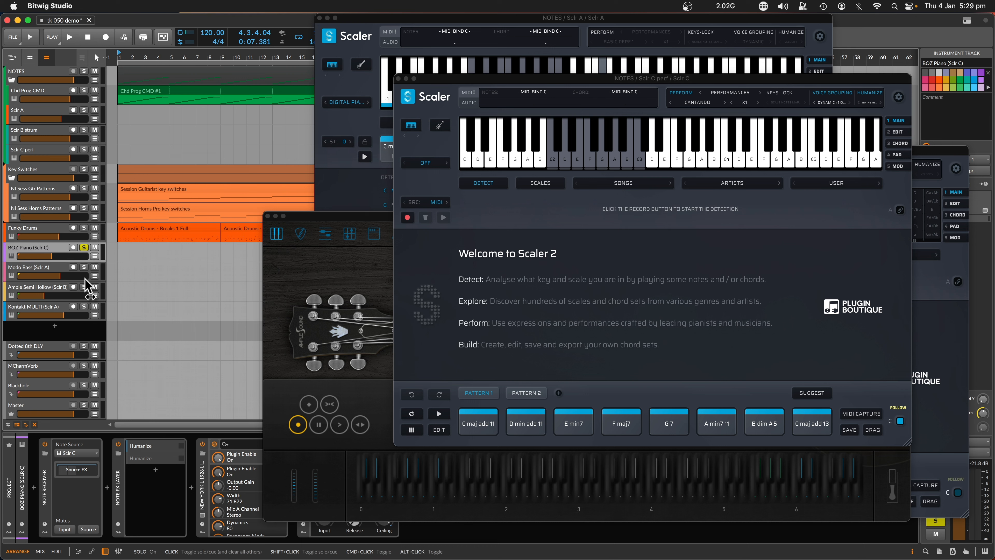
{"action": "left_click", "coordinate": [69, 37]}
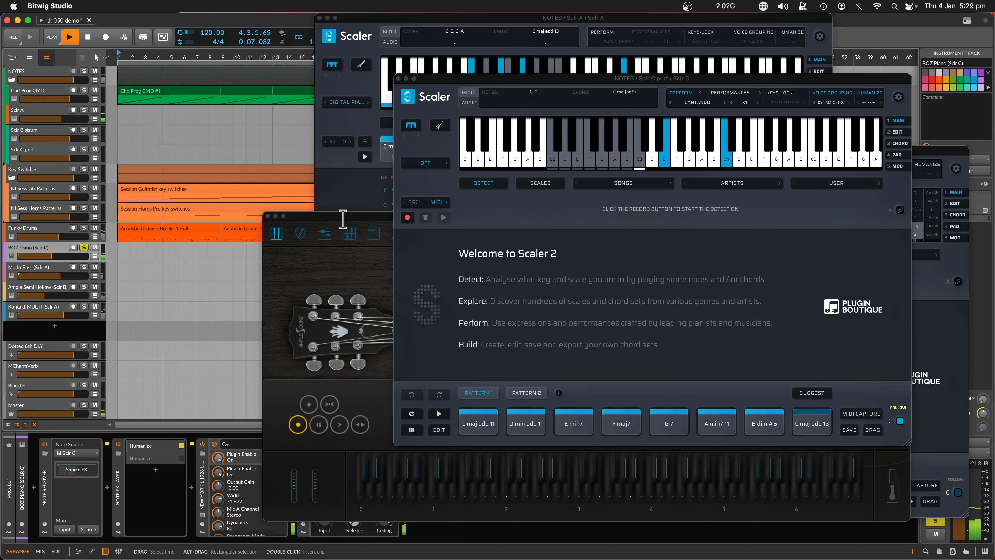
Move the Ample Guitar SH window clear of the device chain and show the first Humanize layer in the piano's Note FX Layer.
{"action": "left_click", "coordinate": [341, 223]}
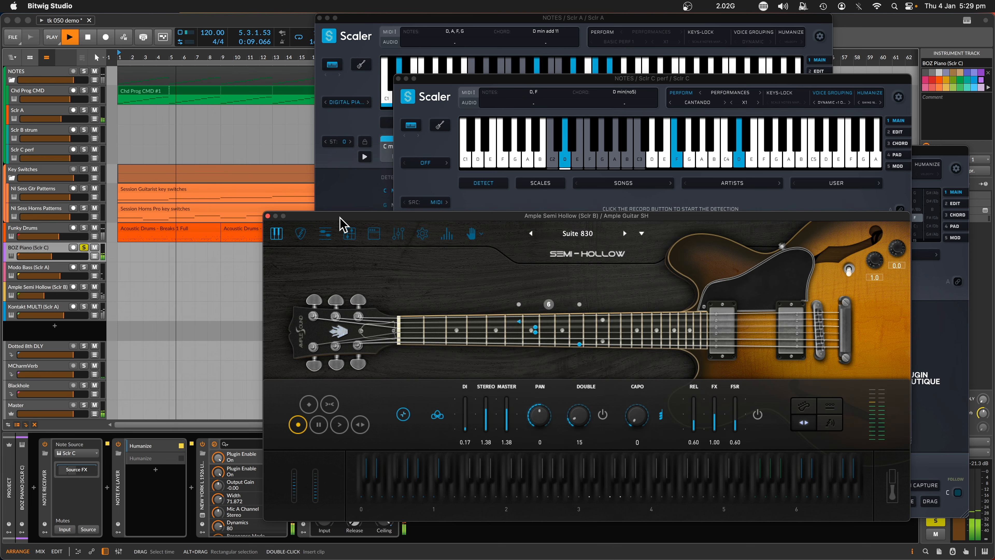
{"action": "left_click_drag", "start_coordinate": [340, 217], "coordinate": [453, 221]}
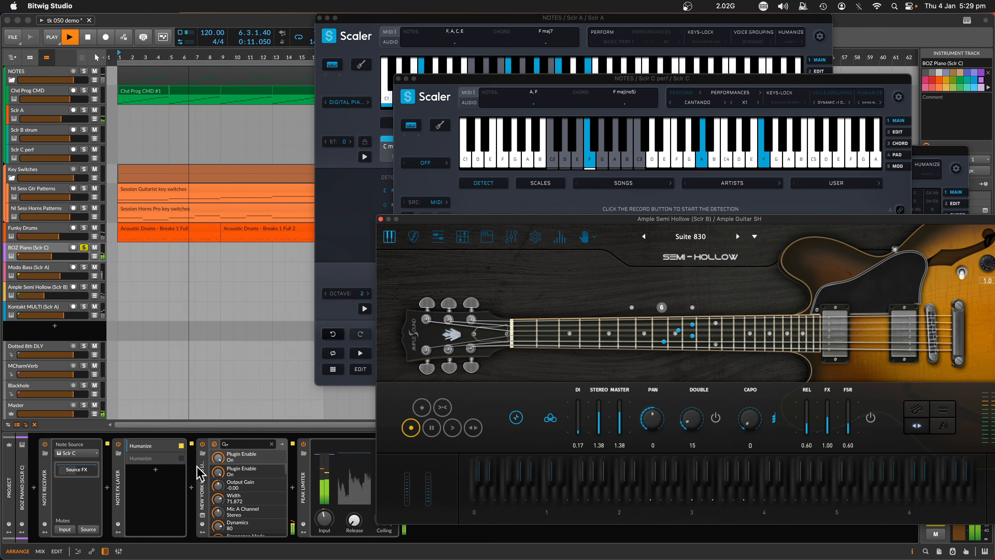
{"action": "left_click", "coordinate": [164, 458]}
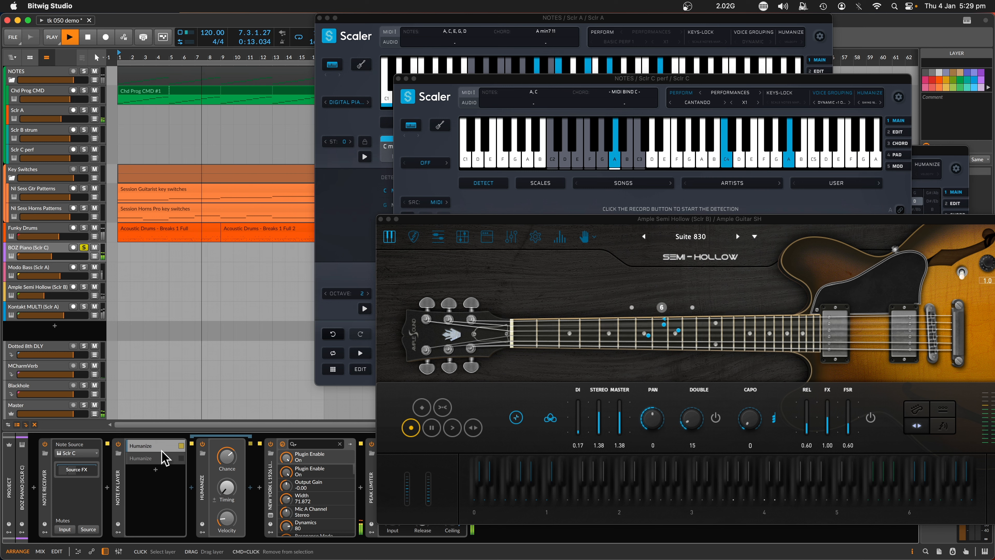
{"action": "double_click", "coordinate": [229, 460]}
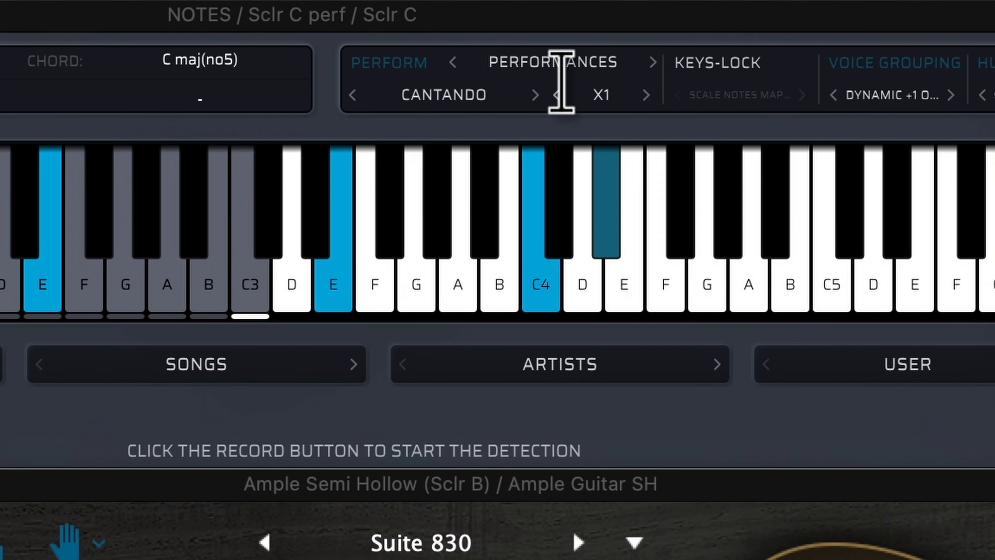
Audition the Sclr C perf Scaler's Cantando performance at speeds X0.5 and X2, and return it to X1.
{"action": "left_click", "coordinate": [558, 95]}
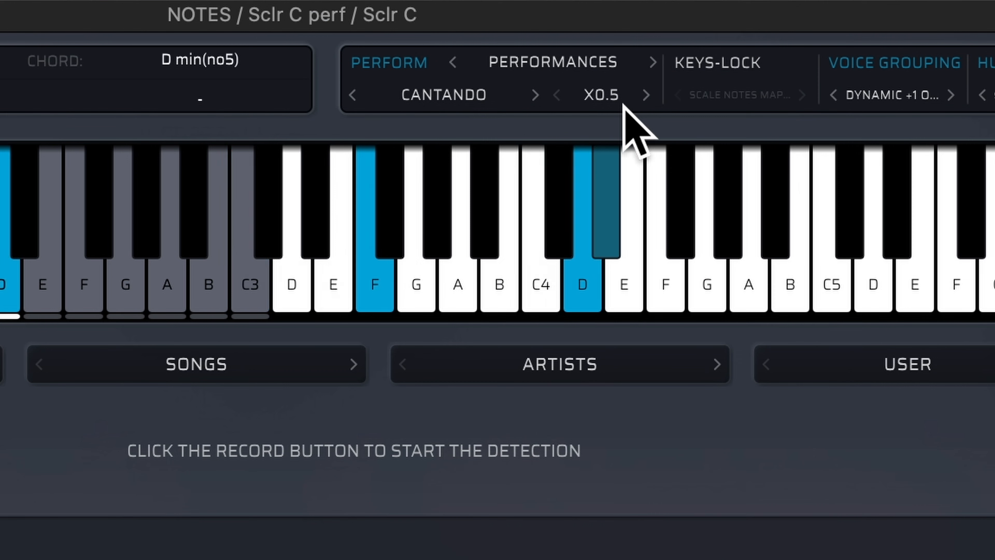
{"action": "left_click", "coordinate": [647, 94]}
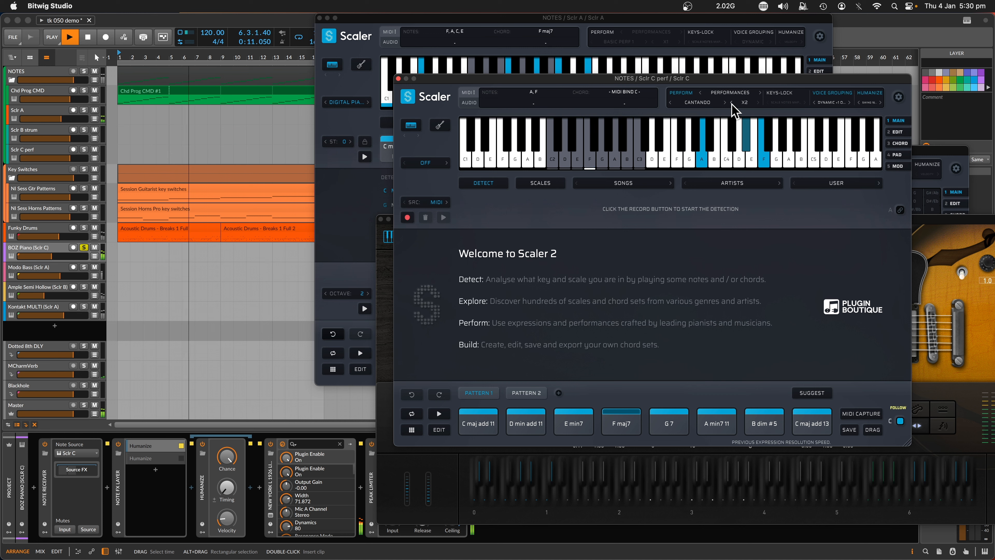
{"action": "left_click", "coordinate": [732, 102]}
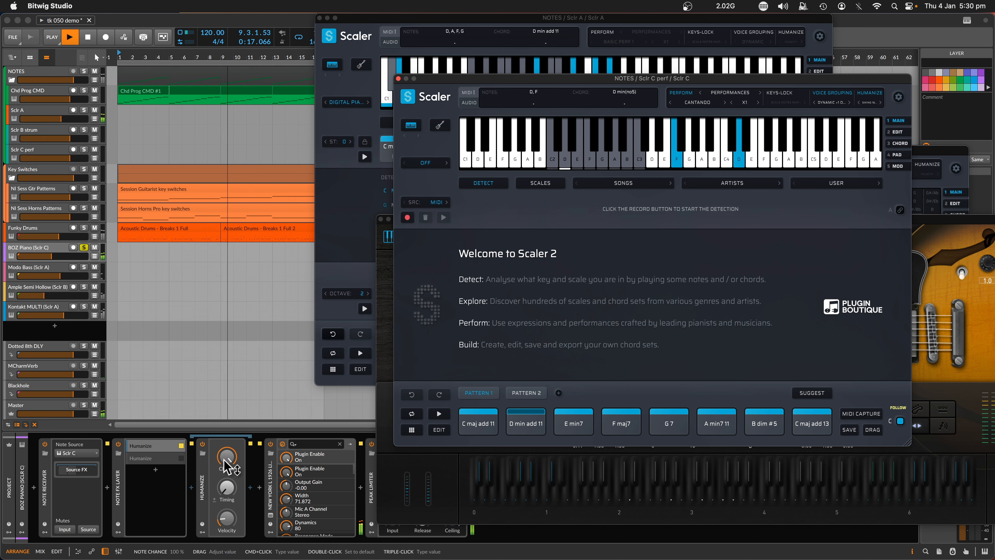
Lower the Chance of the piano's Humanize device to about 90 % and stop playback.
{"action": "left_click_drag", "start_coordinate": [226, 457], "coordinate": [226, 462]}
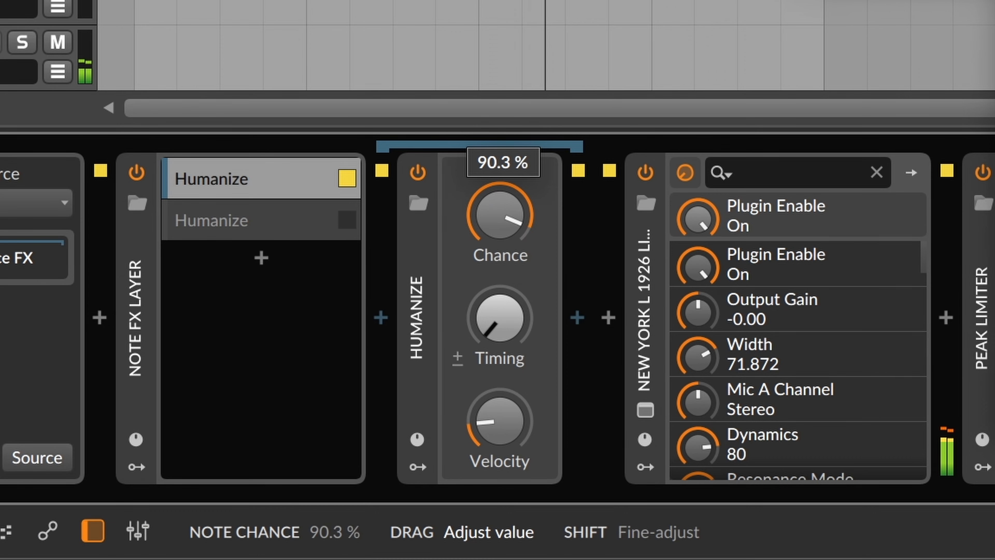
{"action": "mouse_move", "coordinate": [499, 215]}
{"action": "left_mouse_down"}
{"action": "mouse_move", "coordinate": [500, 231]}
{"action": "mouse_move", "coordinate": [497, 212]}
{"action": "left_mouse_up"}
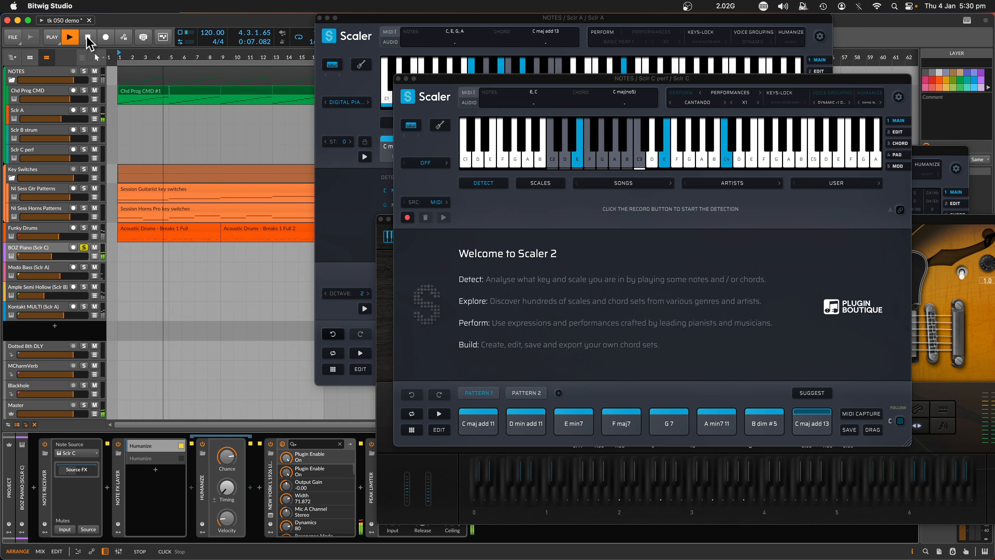
{"action": "left_click", "coordinate": [87, 25]}
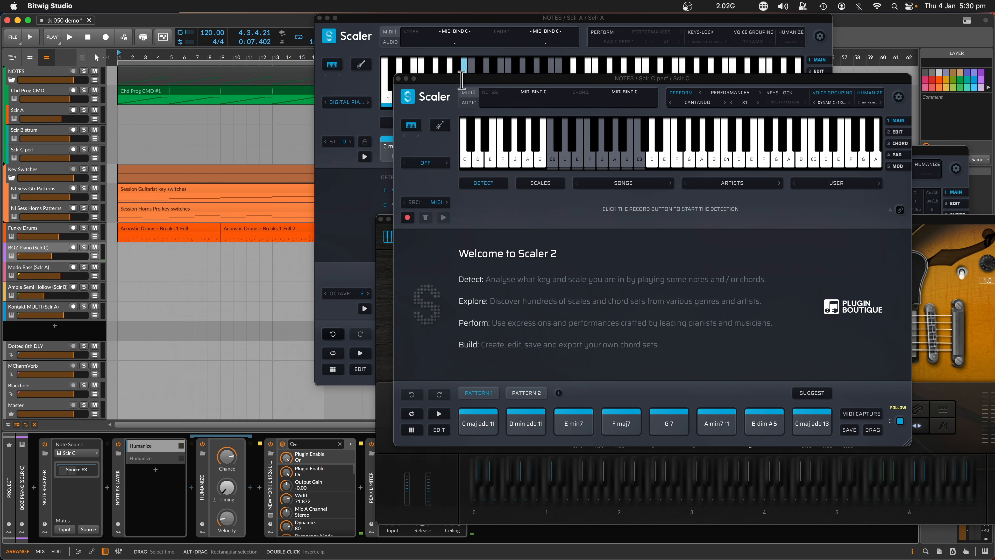
Close the Sclr C perf, Sclr B strum and Ample Guitar windows, and arrange the Sclr A Scaler and Kontakt windows side by side.
{"action": "left_click_drag", "start_coordinate": [443, 79], "coordinate": [462, 112]}
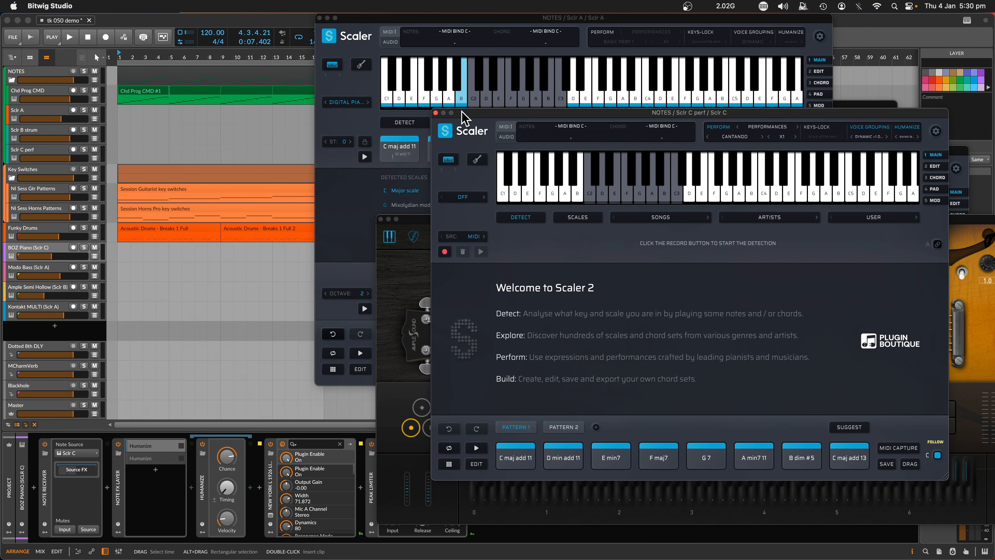
{"action": "left_click", "coordinate": [436, 113]}
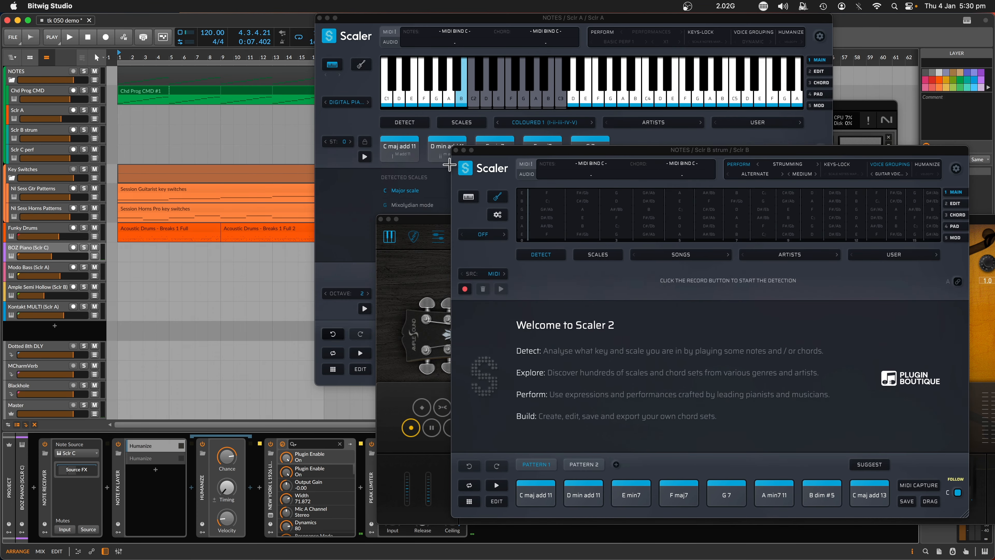
{"action": "left_click", "coordinate": [456, 150]}
{"action": "left_click_drag", "start_coordinate": [366, 20], "coordinate": [156, 28]}
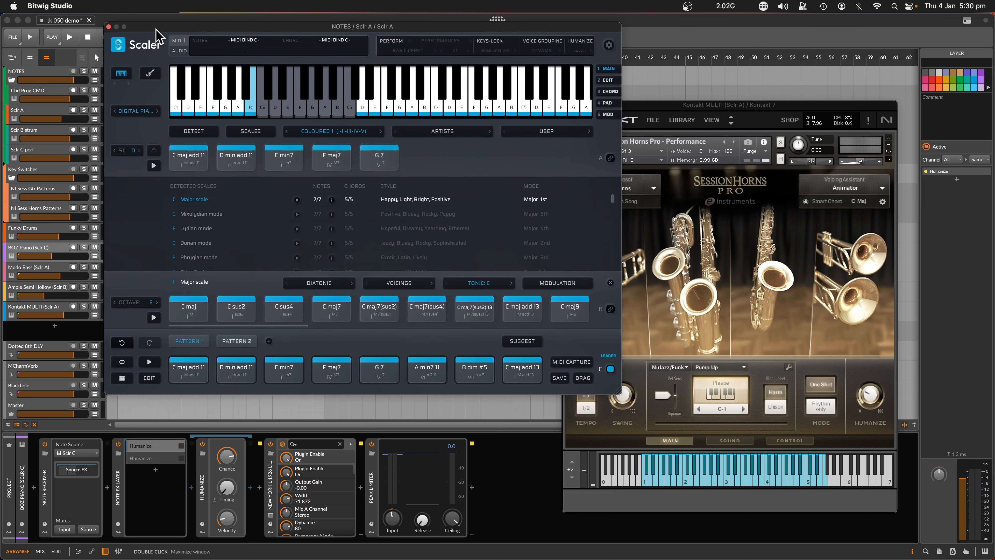
{"action": "left_click_drag", "start_coordinate": [648, 102], "coordinate": [663, 16]}
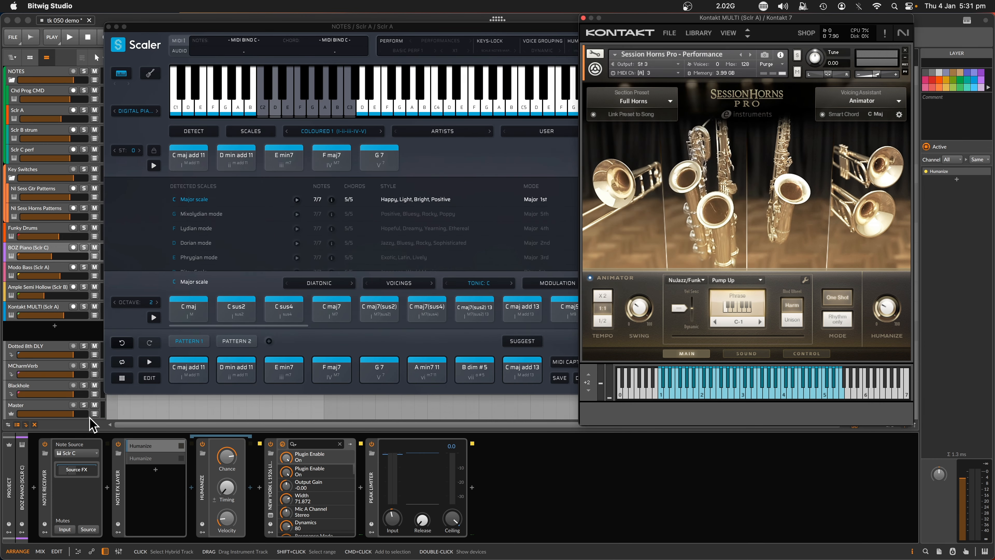
Show the Modo Bass (Sclr A) track's device chain and select its Note Receiver, moving the Sclr A Scaler window off the arrangement.
{"action": "left_click", "coordinate": [47, 268]}
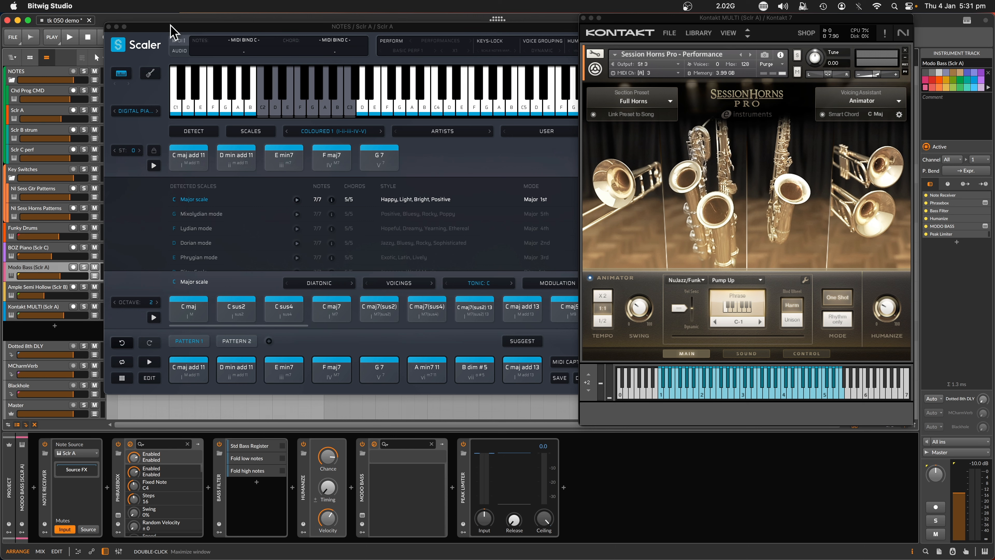
{"action": "left_click_drag", "start_coordinate": [167, 26], "coordinate": [459, 8]}
{"action": "left_click", "coordinate": [57, 277]}
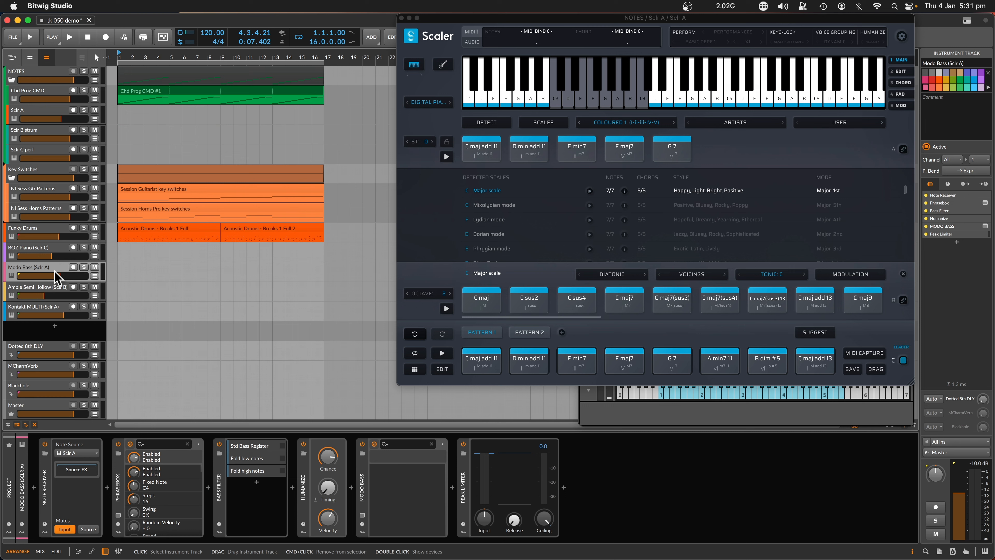
{"action": "left_click", "coordinate": [73, 471]}
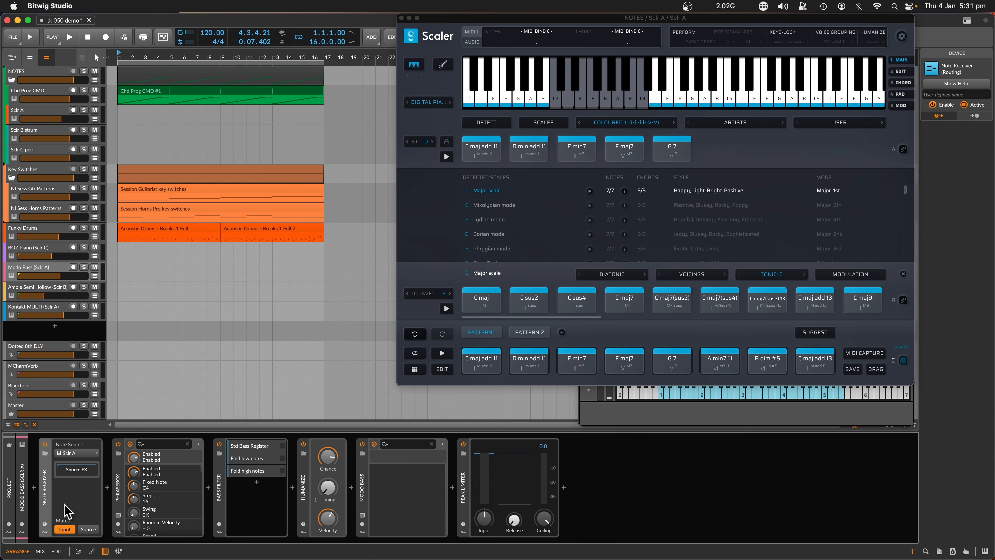
Open the Phrasebox plug-in window on the Modo Bass track and place it over the arrangement.
{"action": "left_click", "coordinate": [120, 498]}
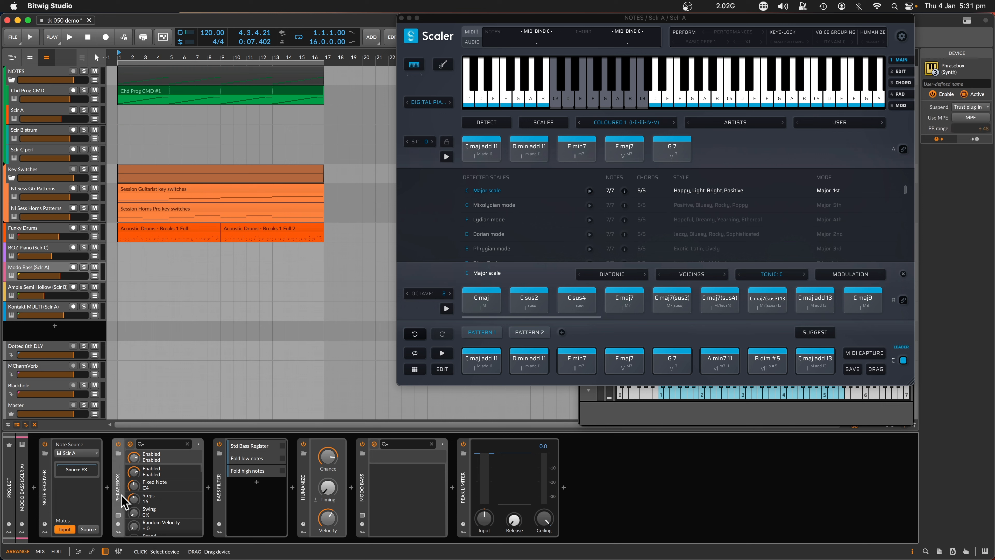
{"action": "left_click", "coordinate": [118, 516]}
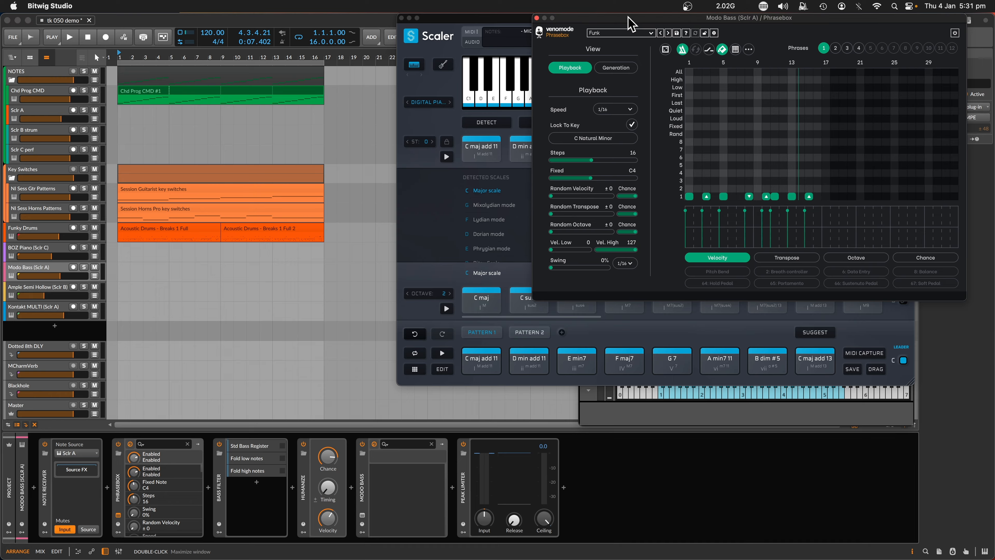
{"action": "left_click_drag", "start_coordinate": [632, 22], "coordinate": [389, 11]}
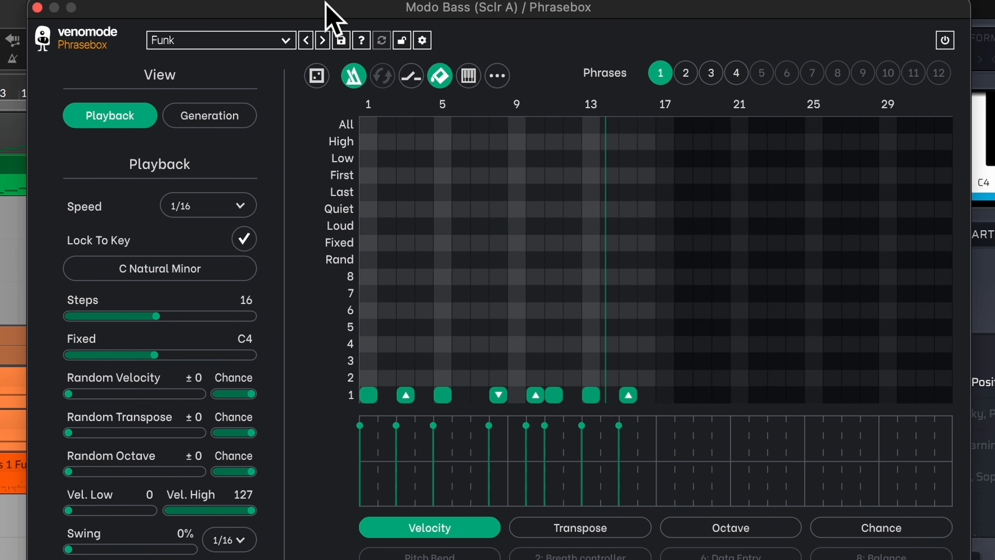
{"action": "left_click_drag", "start_coordinate": [326, 3], "coordinate": [320, 3]}
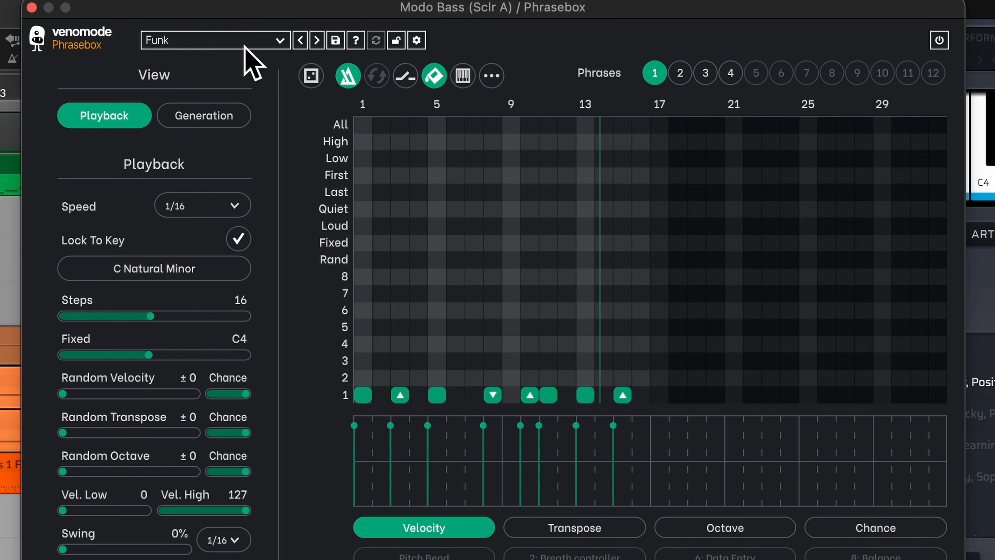
Browse Phrasebox's Bass presets, leave the Funk preset loaded, and display the phrase's Transpose values.
{"action": "left_click", "coordinate": [281, 41]}
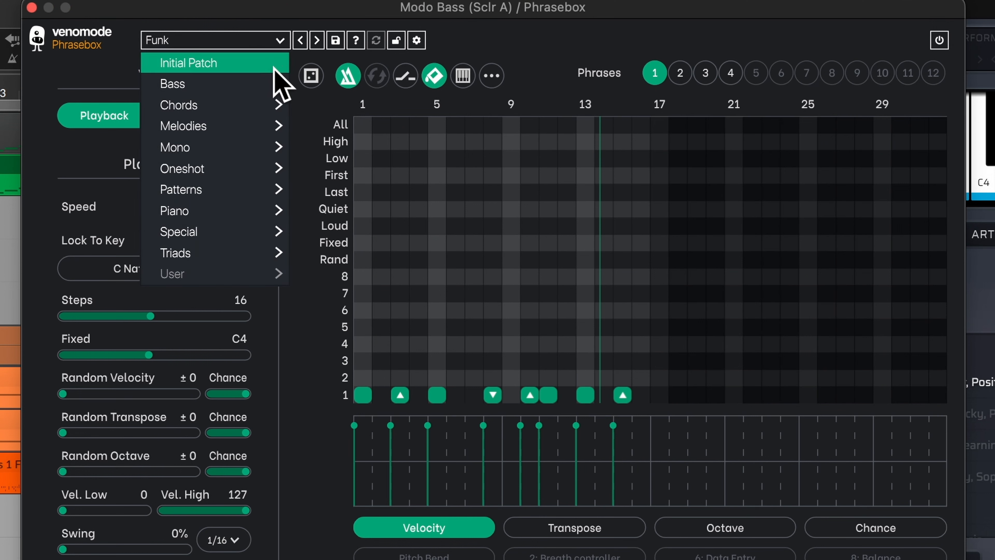
{"action": "mouse_move", "coordinate": [261, 114]}
{"action": "mouse_move", "coordinate": [264, 89]}
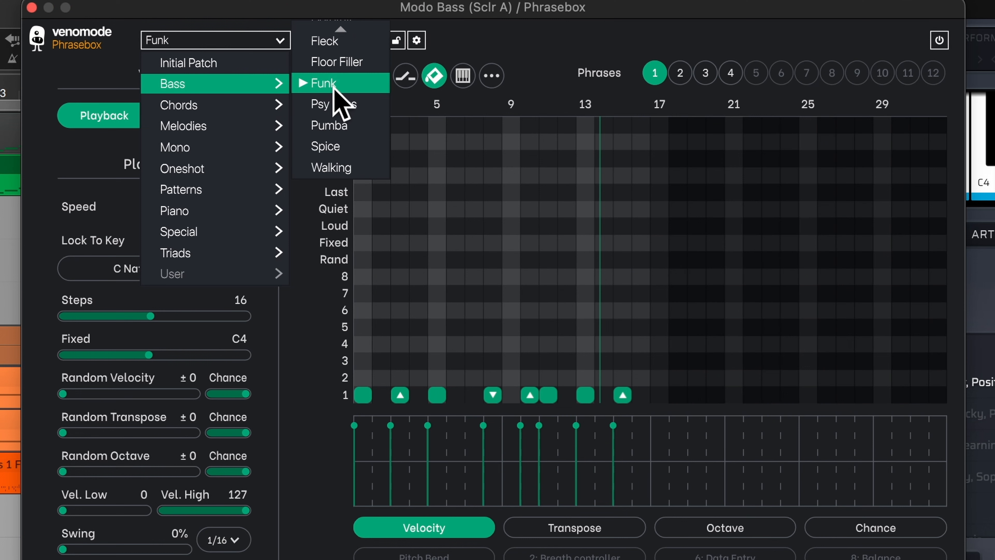
{"action": "left_click", "coordinate": [324, 479]}
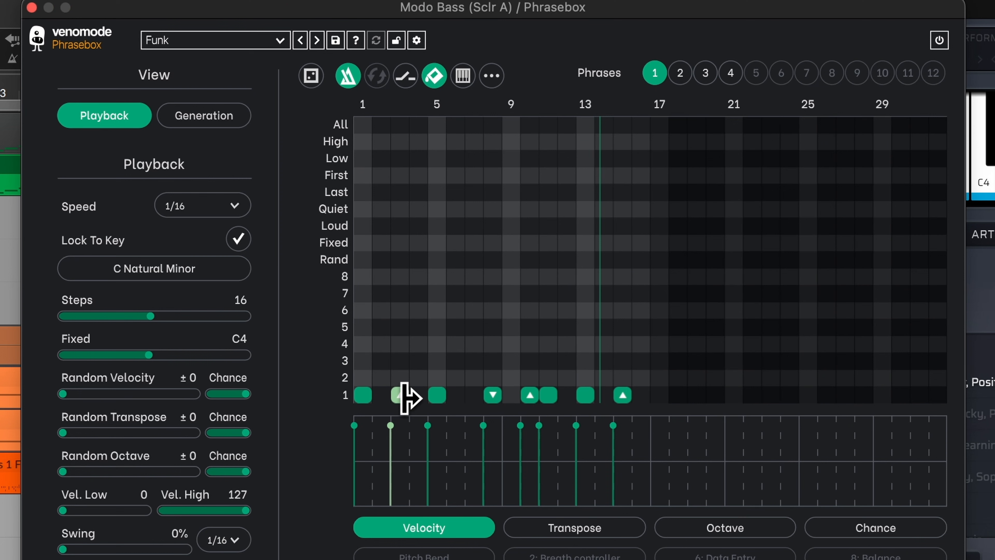
{"action": "left_click", "coordinate": [574, 527]}
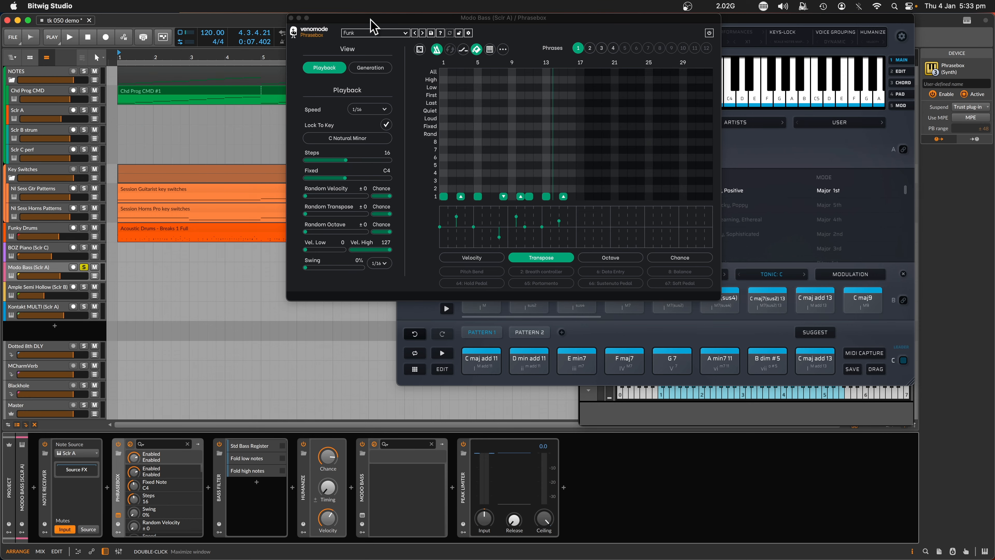
Start playback and move the Phrasebox window aside to reveal the Scaler window.
{"action": "left_click", "coordinate": [70, 39]}
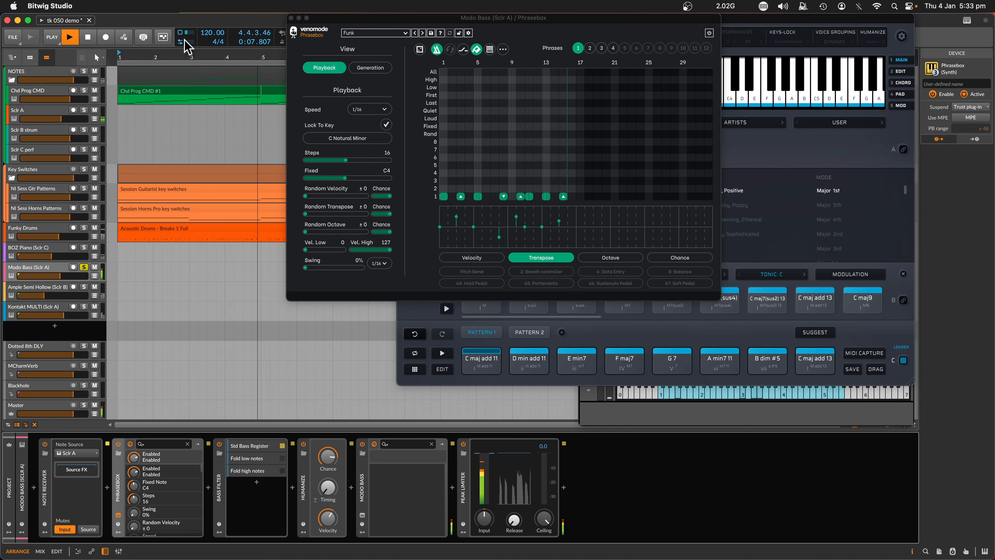
{"action": "left_click_drag", "start_coordinate": [539, 25], "coordinate": [377, 49]}
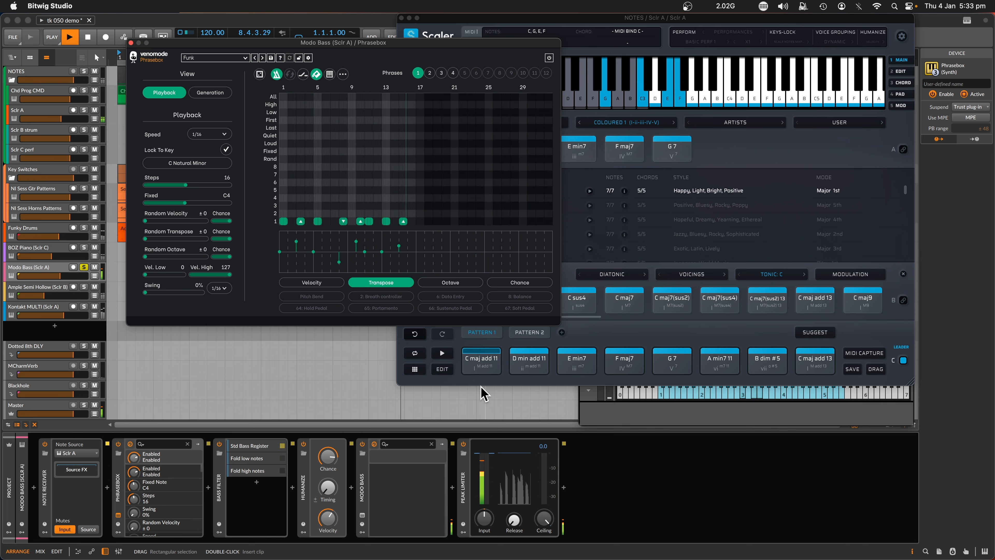
Audition the Phrasebox bass phrase at 1/8 speed and at 1/32 speed during playback.
{"action": "left_click", "coordinate": [210, 134]}
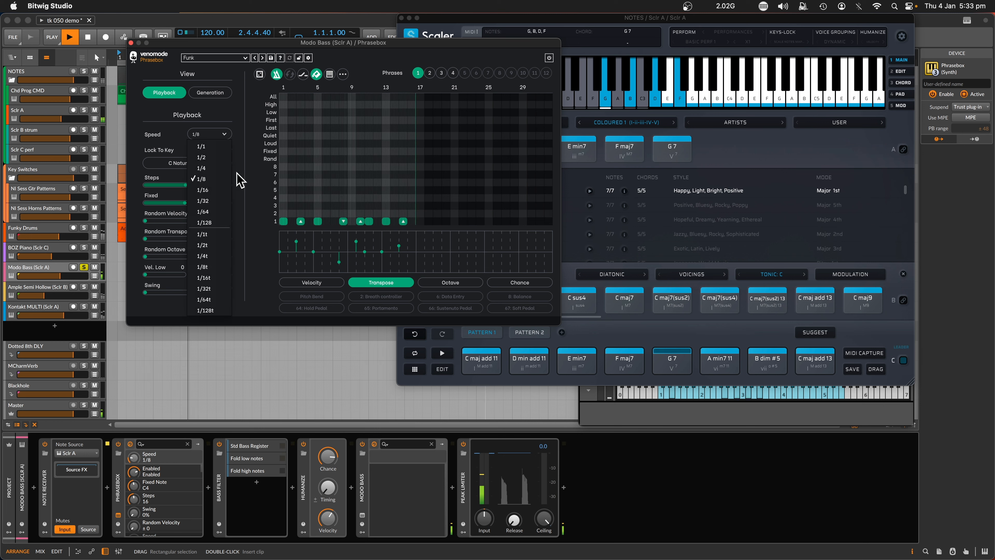
{"action": "left_click", "coordinate": [230, 176]}
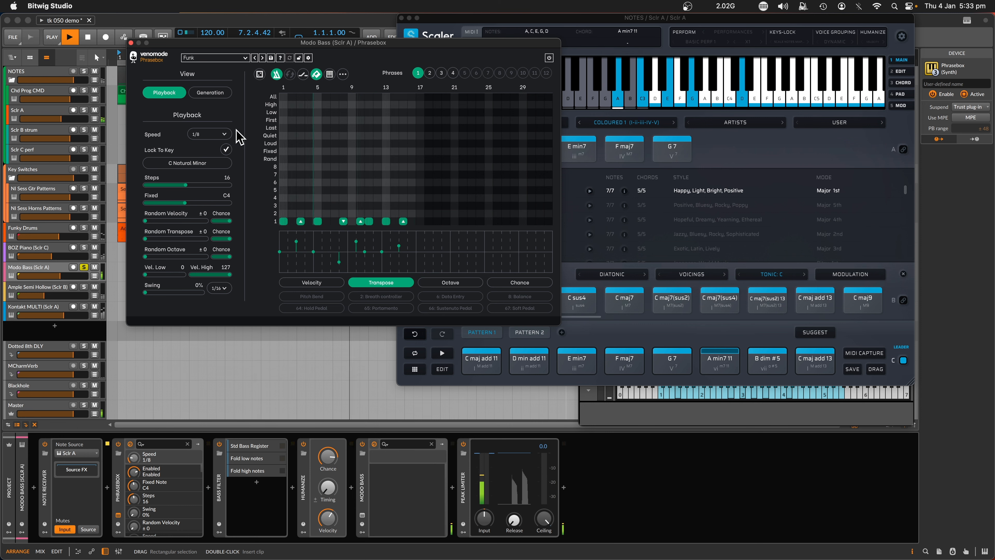
{"action": "left_click", "coordinate": [226, 134]}
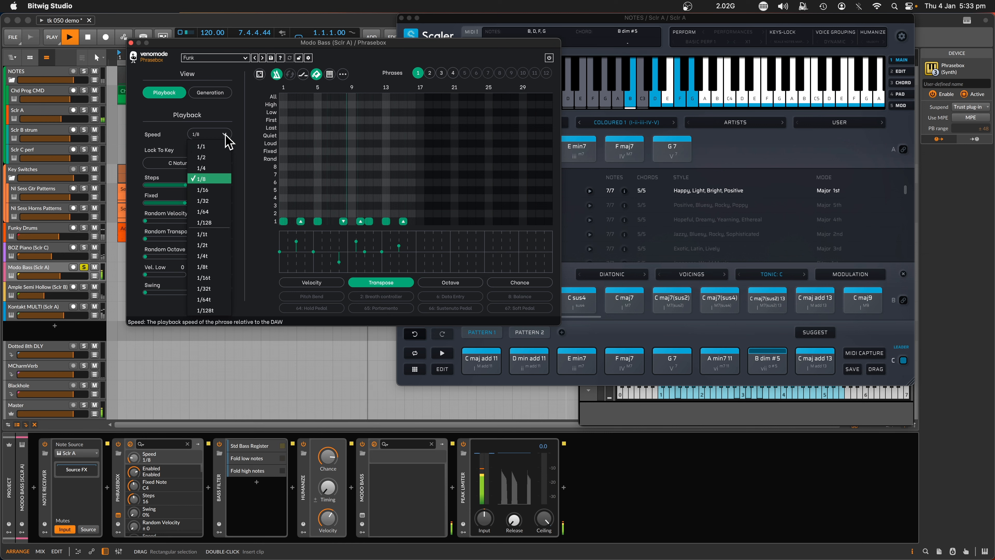
{"action": "left_click", "coordinate": [213, 200]}
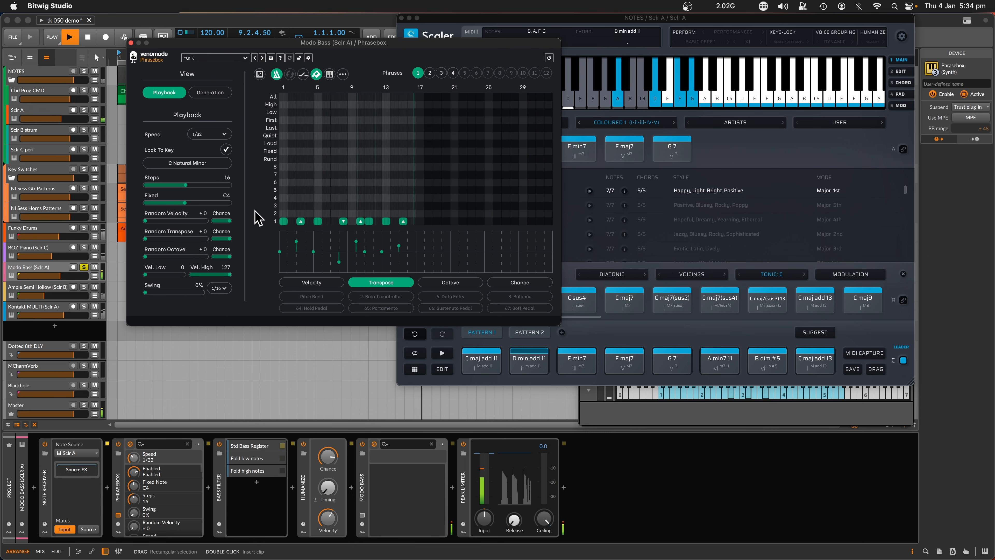
Set the Phrasebox speed to 1/16 and close the plug-in window.
{"action": "left_click", "coordinate": [225, 135]}
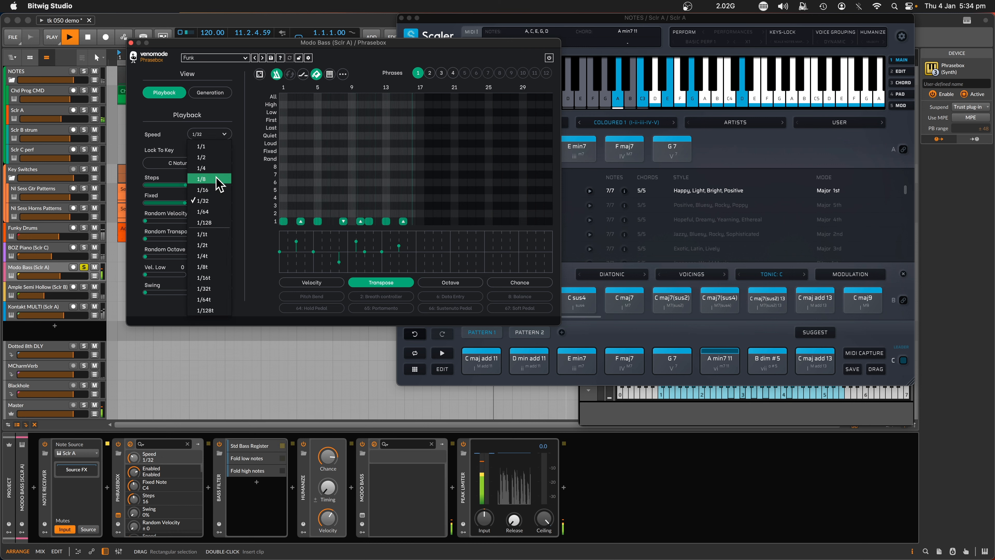
{"action": "left_click", "coordinate": [219, 191]}
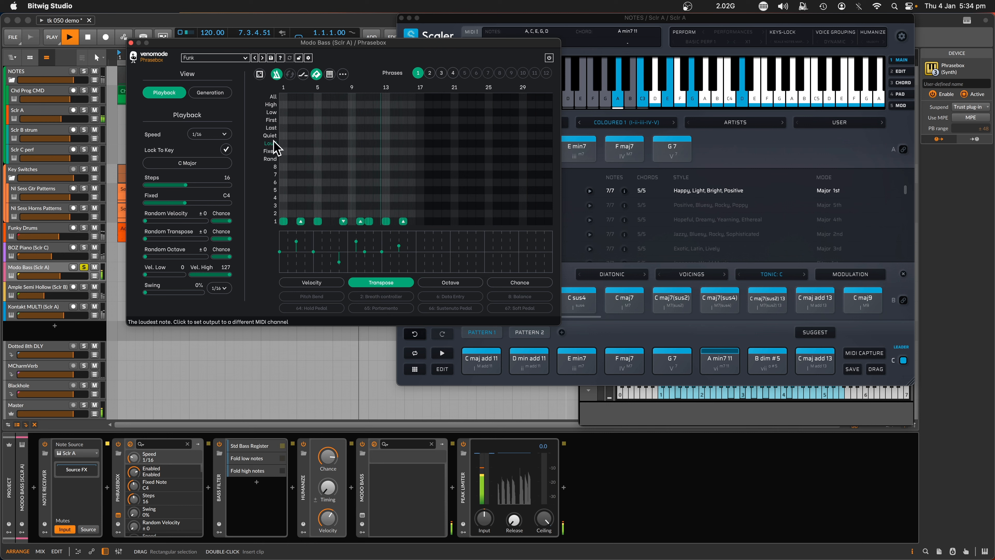
{"action": "left_click", "coordinate": [131, 42]}
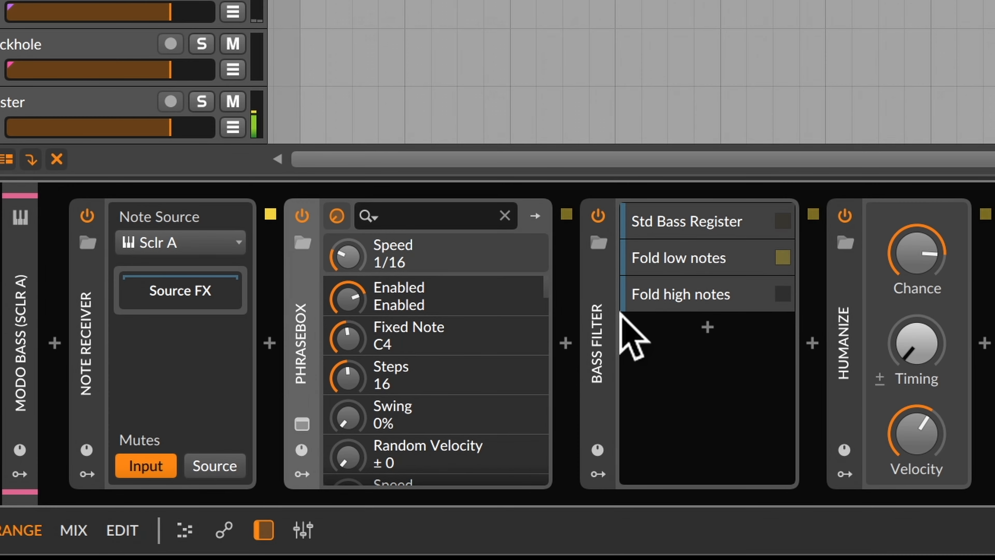
Inspect the Bass Filter's Std Bass Register, Fold low notes and Fold high notes layers, including the Only Below key filter.
{"action": "left_click", "coordinate": [599, 330]}
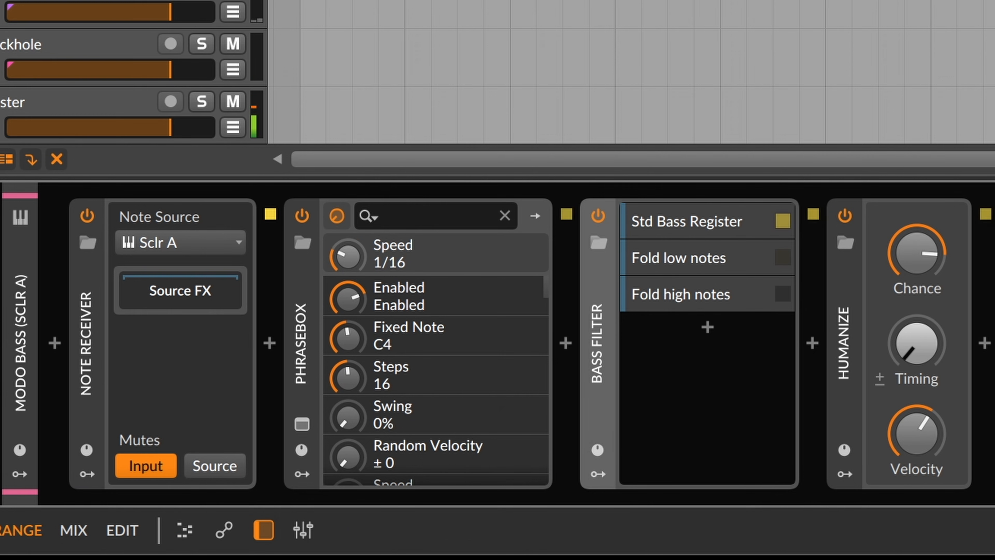
{"action": "left_click", "coordinate": [687, 222]}
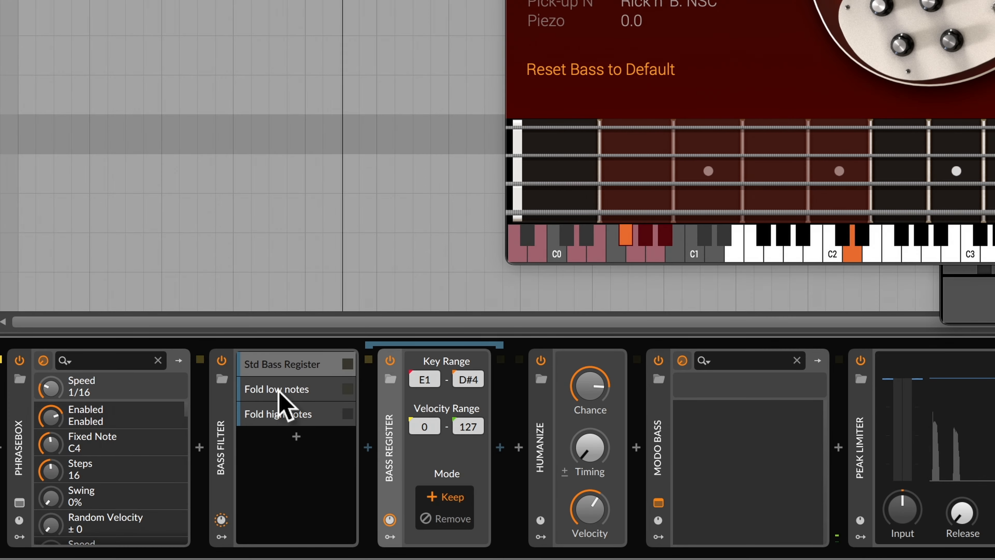
{"action": "left_click", "coordinate": [247, 457]}
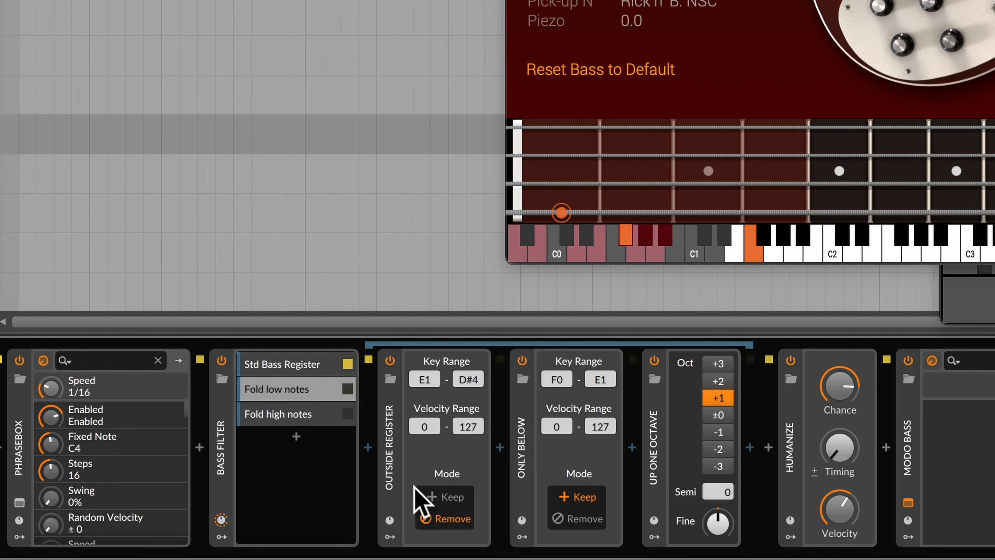
{"action": "left_click", "coordinate": [517, 459]}
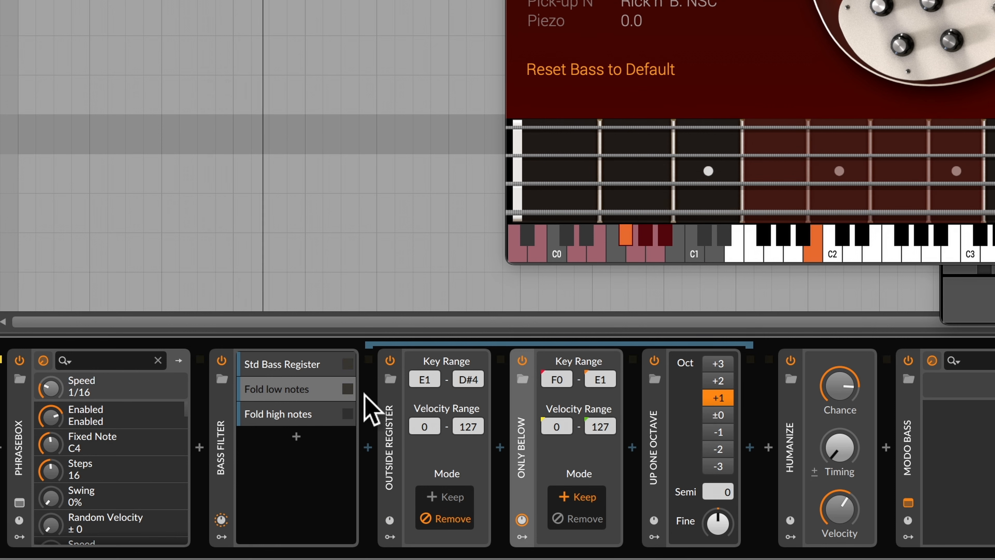
{"action": "left_click", "coordinate": [285, 415]}
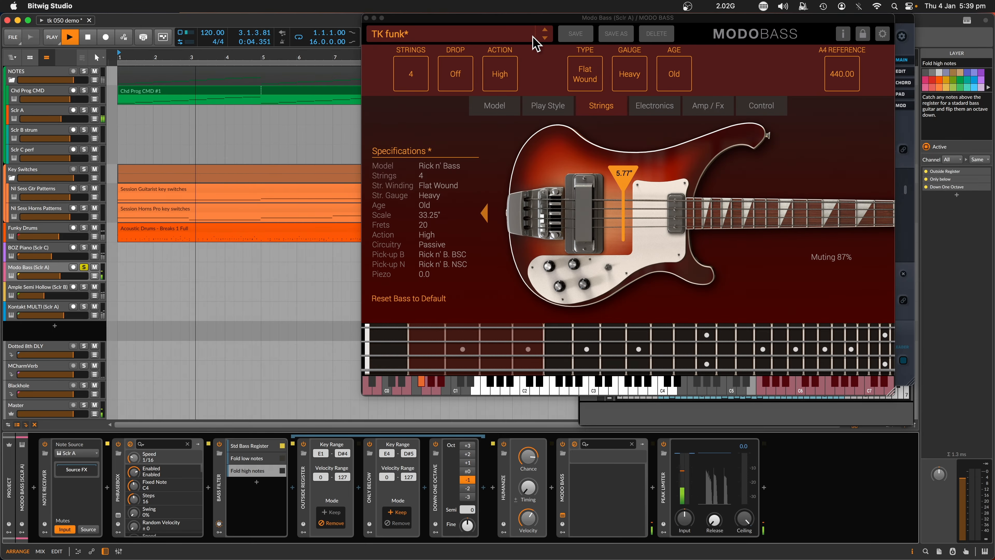
Try the Finger preset Imperial Custom Groove in Modo Bass.
{"action": "left_click", "coordinate": [533, 37]}
{"action": "mouse_move", "coordinate": [450, 94]}
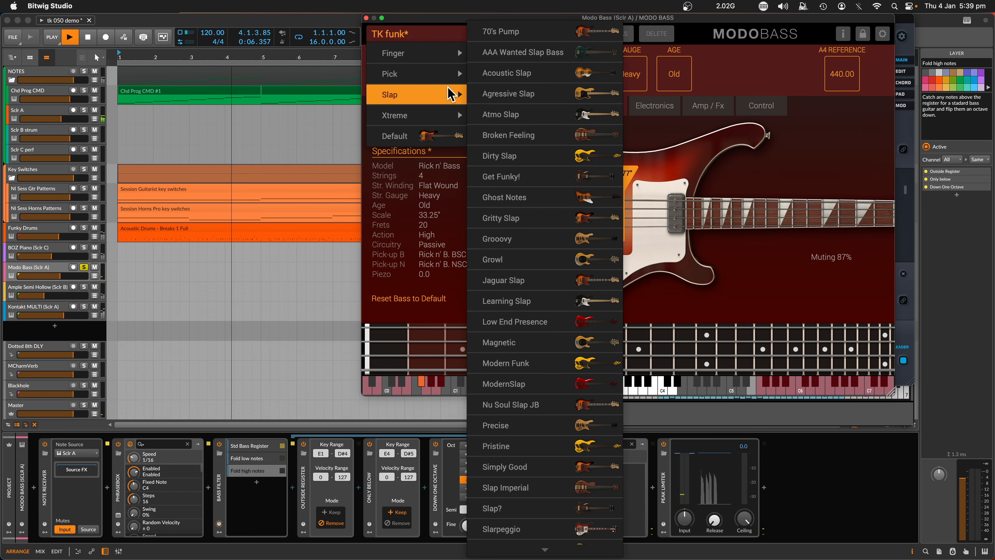
{"action": "mouse_move", "coordinate": [435, 53]}
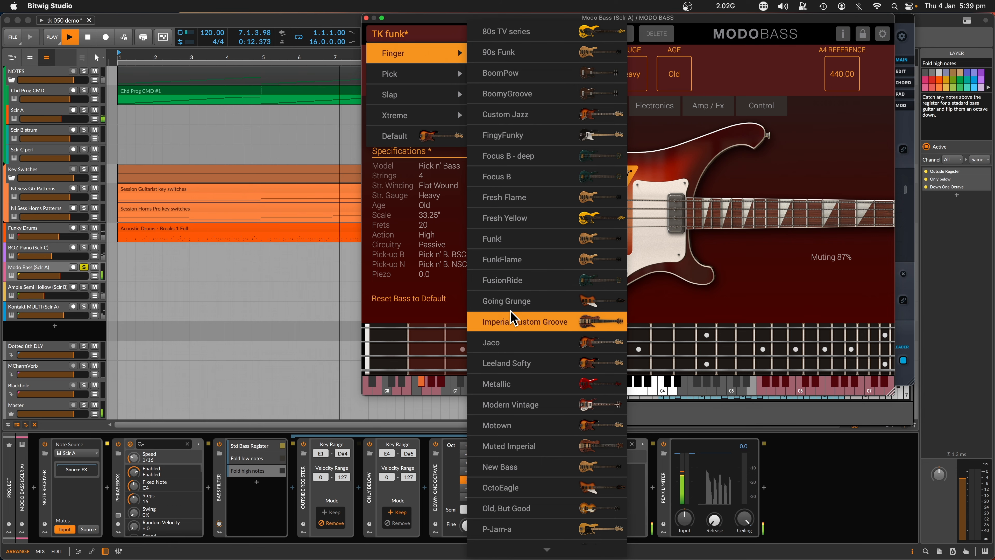
{"action": "left_click", "coordinate": [513, 318]}
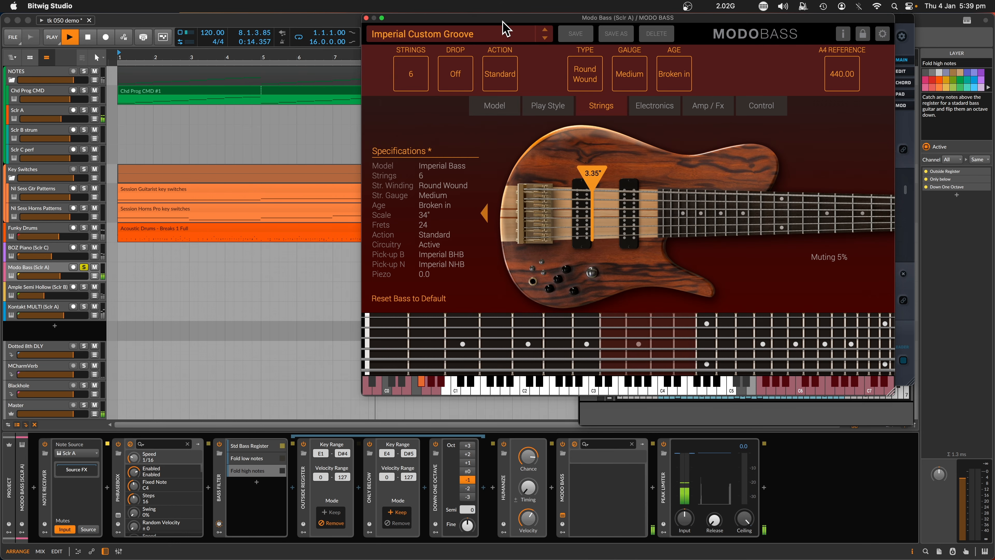
Load the Finger preset TK funk in Modo Bass.
{"action": "left_click", "coordinate": [461, 39]}
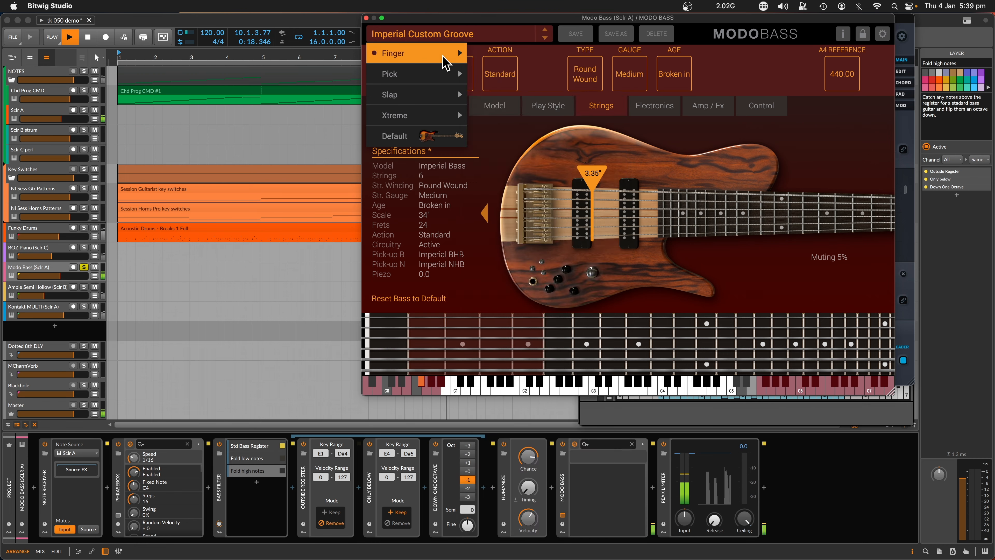
{"action": "scroll", "coordinate": [523, 526], "scroll_direction": "down", "scroll_amount": 6}
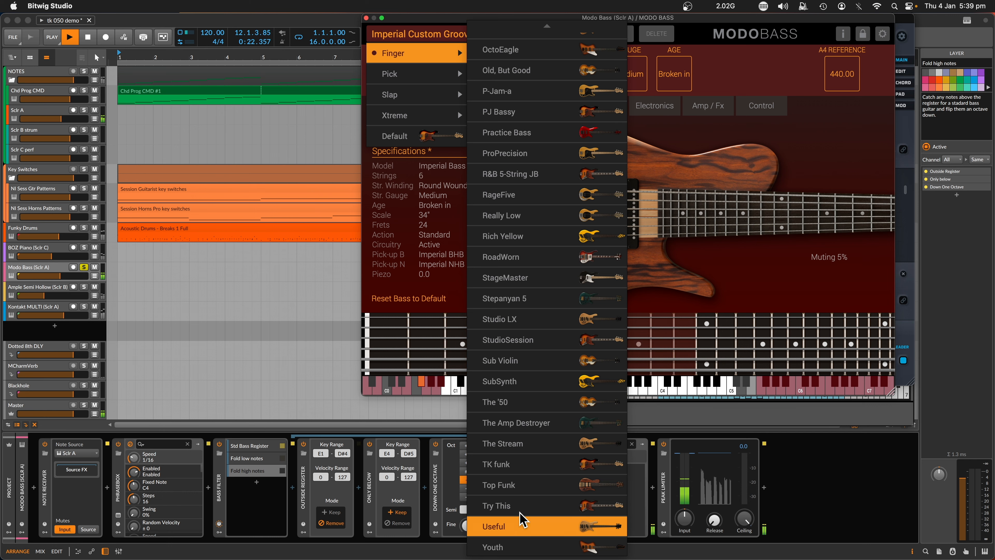
{"action": "left_click", "coordinate": [523, 465]}
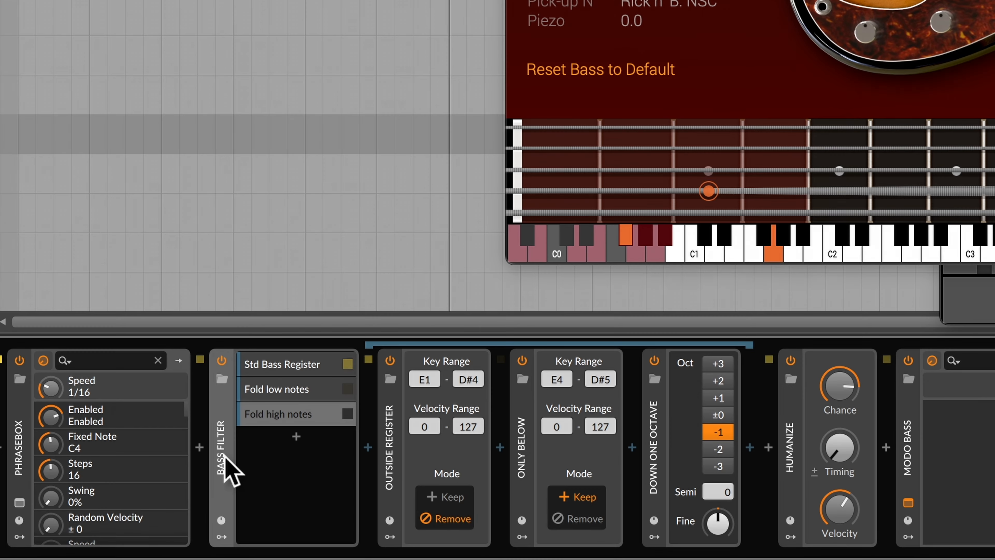
Revisit the Bass Filter's three layers with the TK funk bass playing, ending on Fold high notes.
{"action": "left_click", "coordinate": [284, 363]}
{"action": "left_click", "coordinate": [279, 389]}
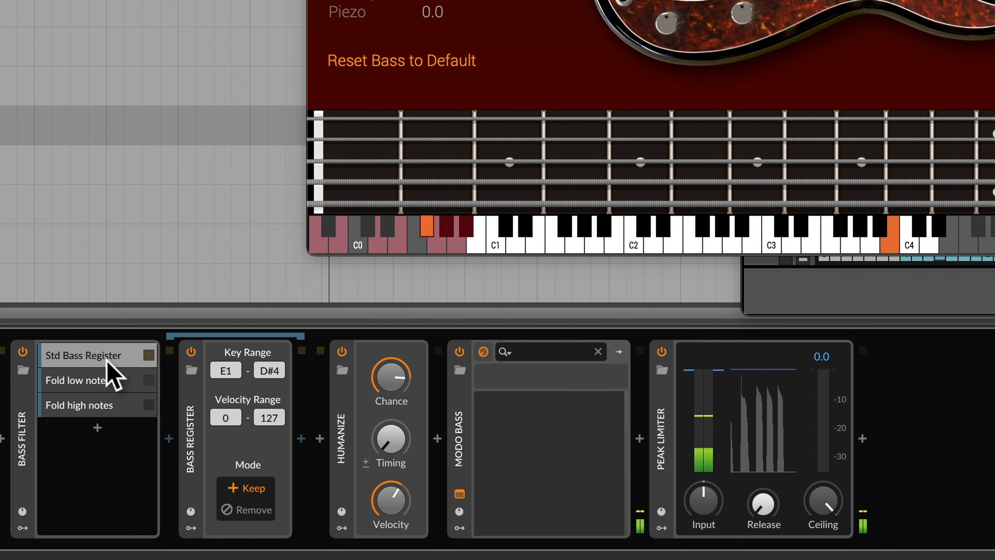
{"action": "left_click", "coordinate": [83, 382]}
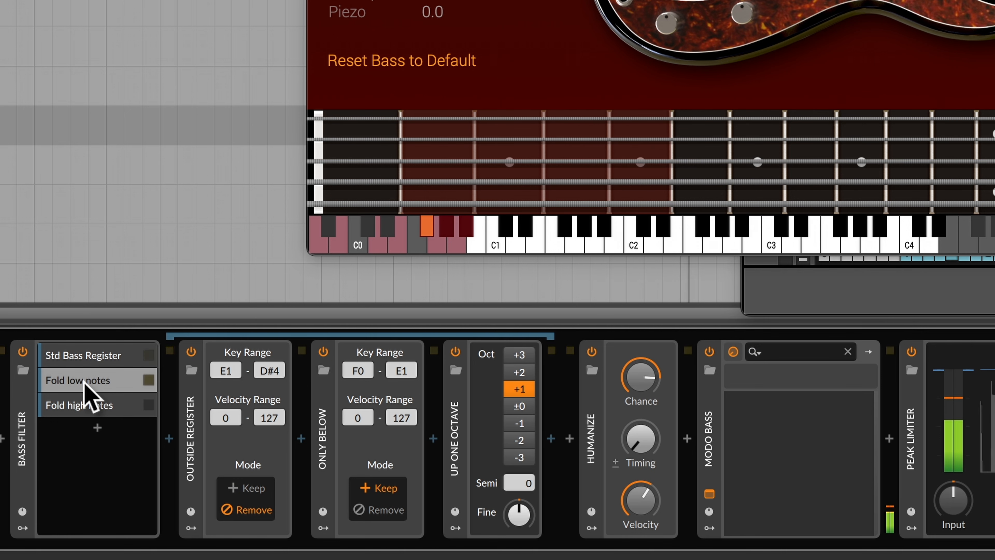
{"action": "left_click", "coordinate": [79, 407]}
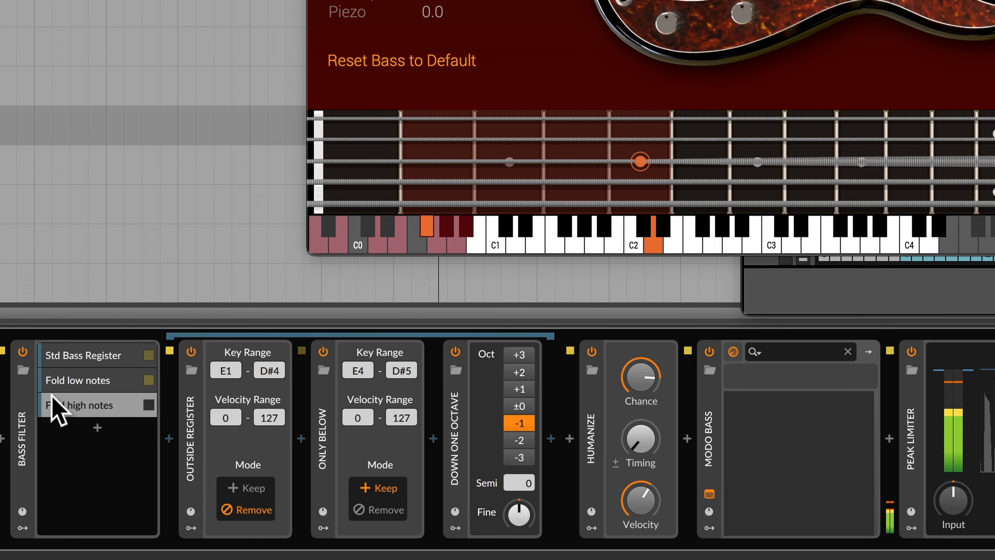
{"action": "left_click", "coordinate": [73, 407]}
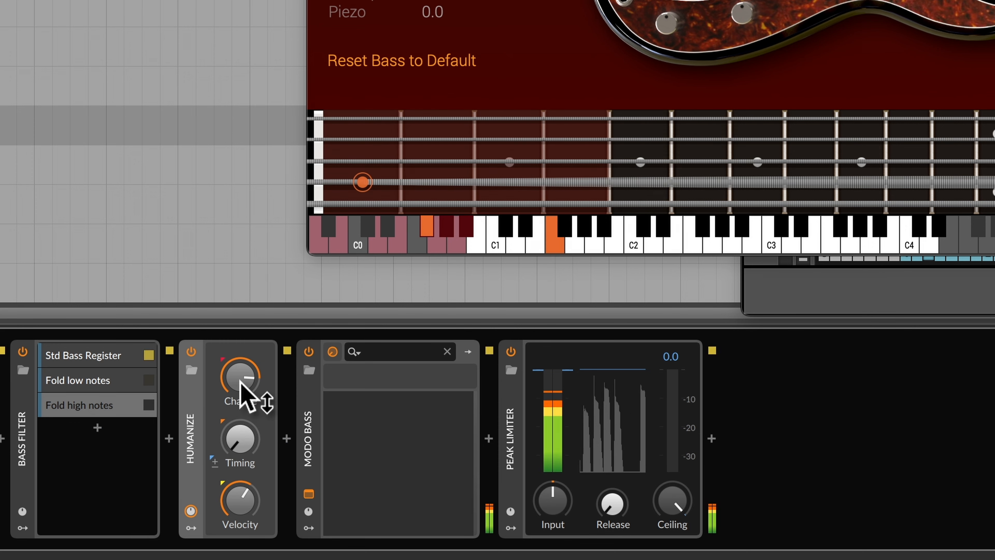
Try the bass track's Humanize Chance at its maximum and bring it back down slightly.
{"action": "left_click_drag", "start_coordinate": [241, 384], "coordinate": [241, 384]}
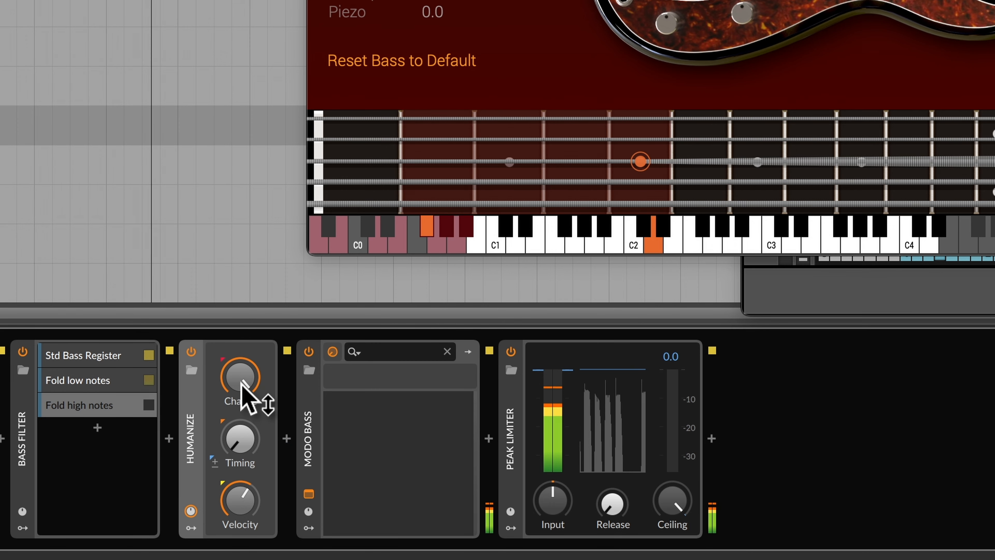
{"action": "left_click_drag", "start_coordinate": [241, 385], "coordinate": [241, 408]}
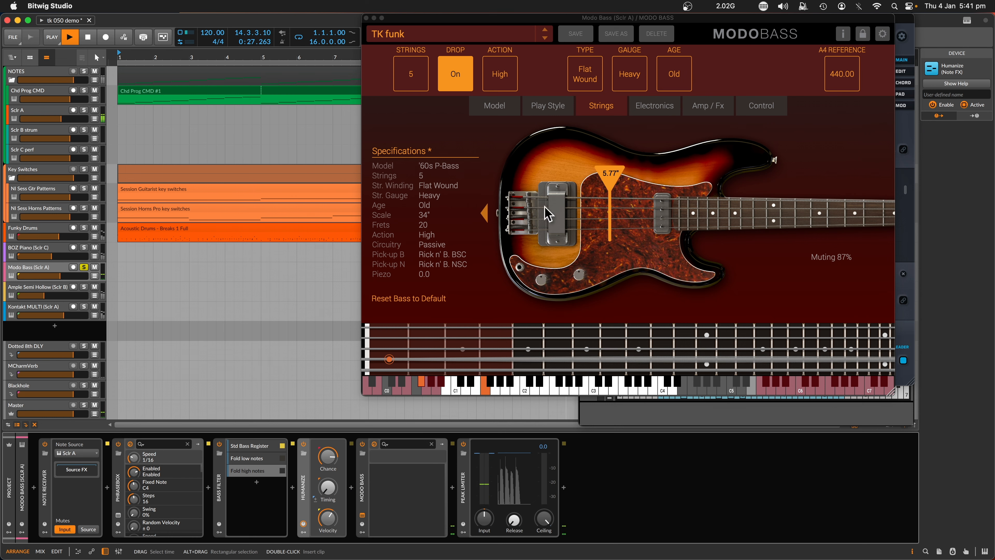
Shift the Modo Bass window slightly, select the bass chain's Peak Limiter, and stop playback.
{"action": "left_click_drag", "start_coordinate": [460, 17], "coordinate": [449, 17]}
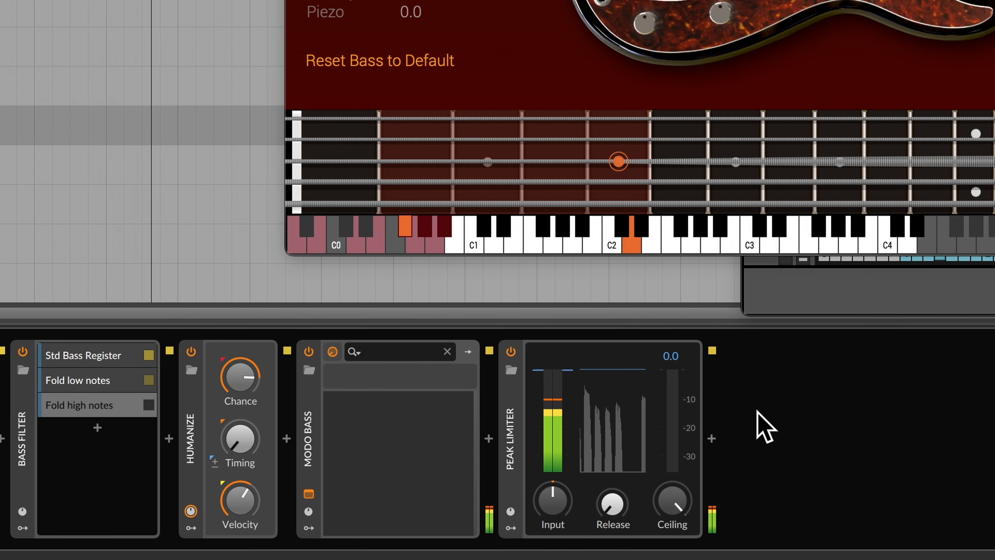
{"action": "left_click", "coordinate": [519, 450]}
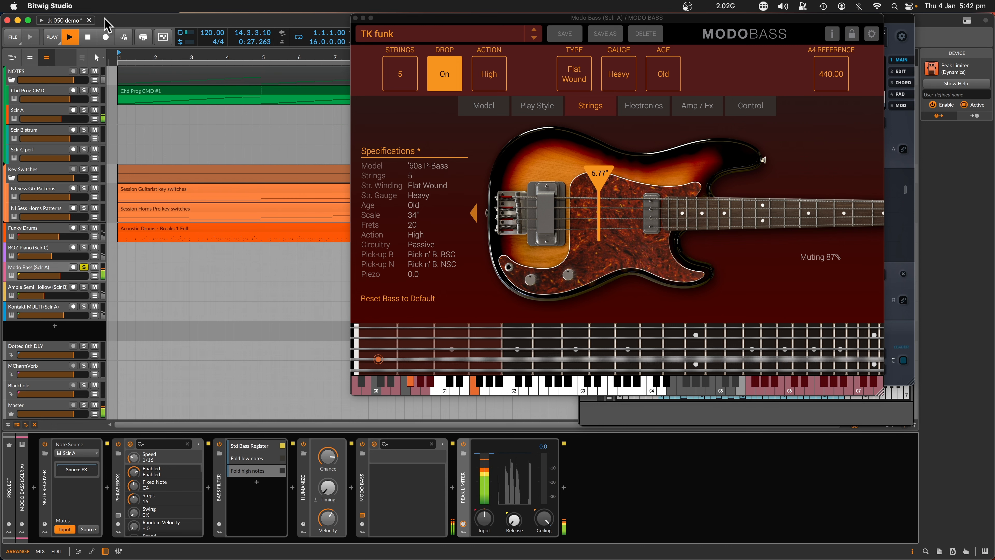
{"action": "left_click", "coordinate": [86, 38]}
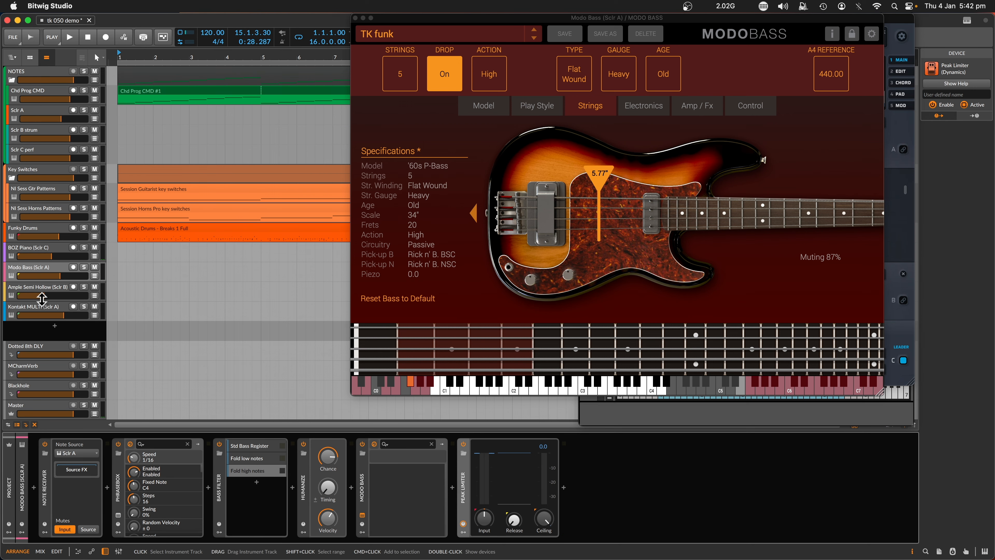
Select the Kontakt MULTI (Sclr A) track, followed by its source track Sclr A.
{"action": "left_click", "coordinate": [44, 316]}
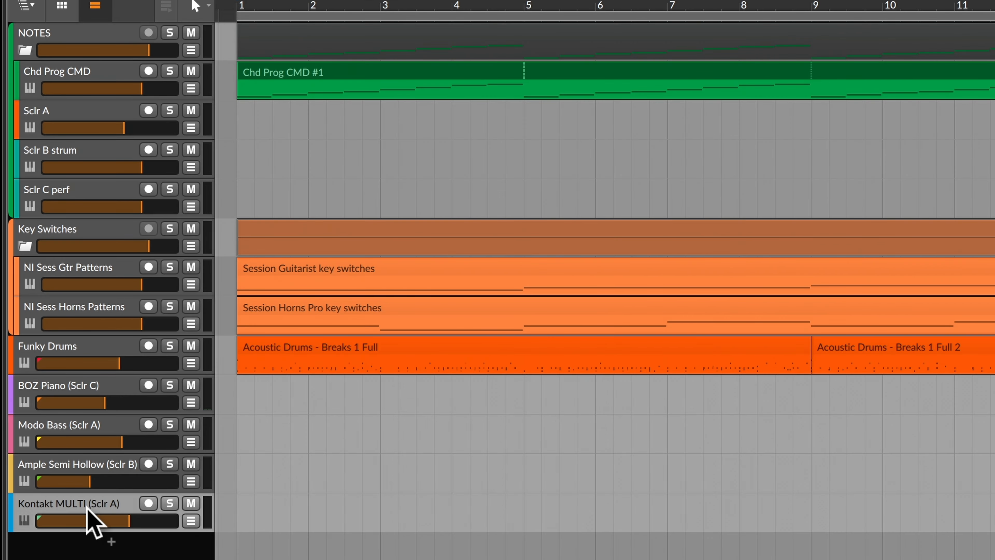
{"action": "left_click", "coordinate": [84, 109]}
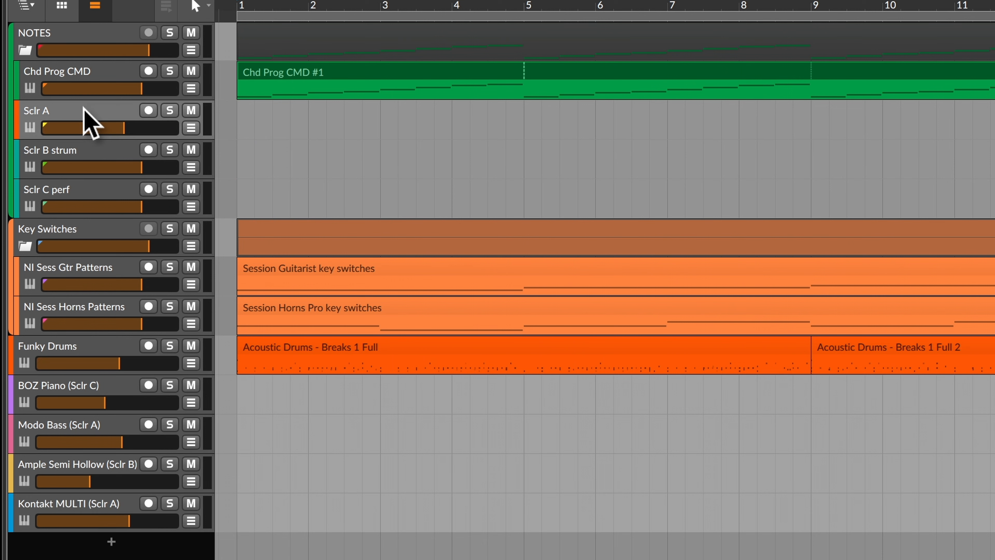
Solo the Sclr A track and set the internal sound of its Scaler 2 instance to OFF.
{"action": "left_click", "coordinate": [169, 111]}
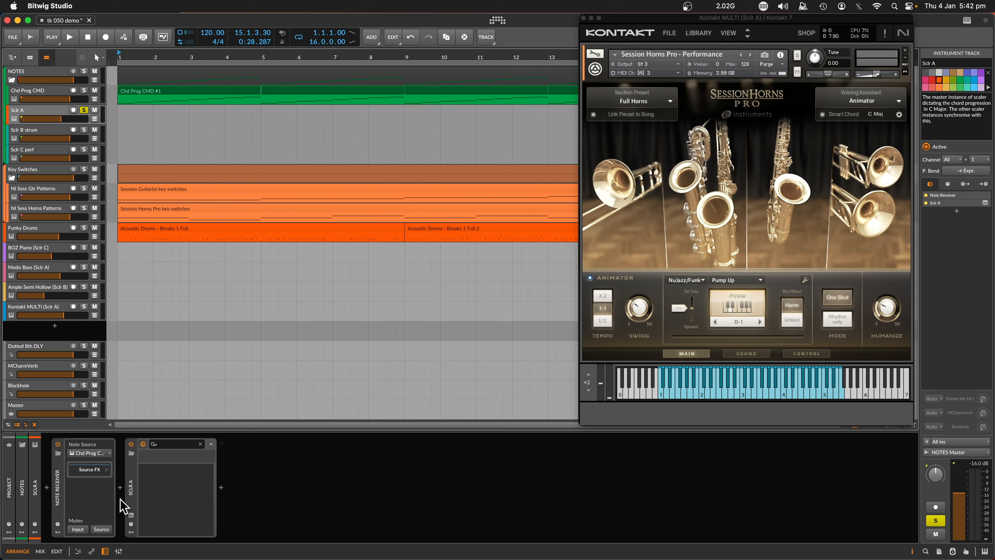
{"action": "left_click", "coordinate": [130, 516]}
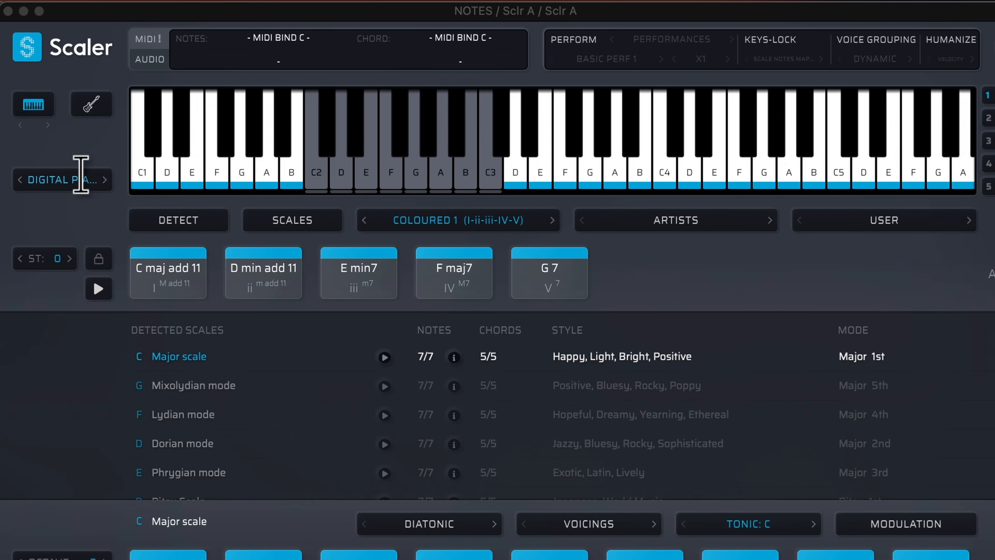
{"action": "left_click", "coordinate": [434, 102]}
{"action": "left_click", "coordinate": [426, 114]}
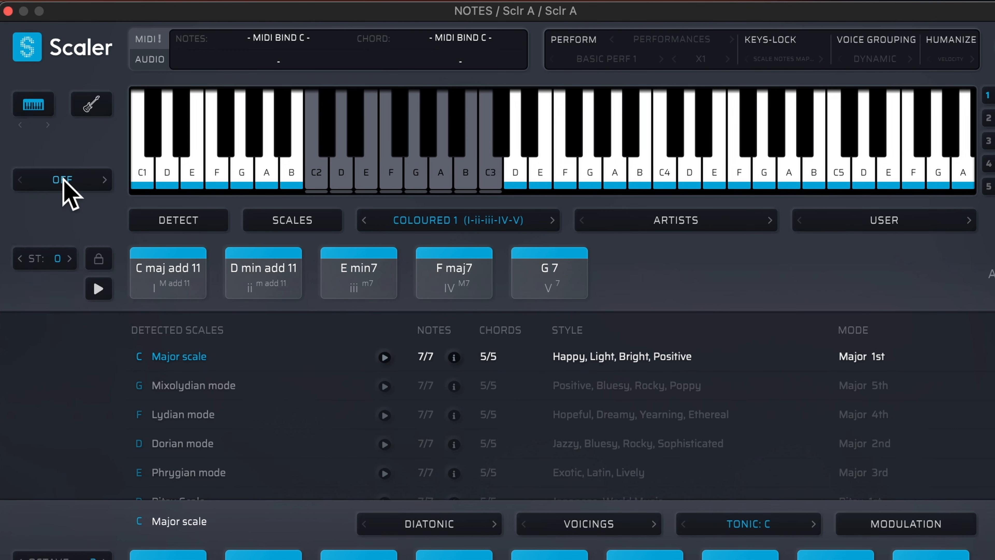
Try Felt Piano as the internal sound of Sclr A's Scaler and set it back to OFF.
{"action": "left_click", "coordinate": [64, 185]}
{"action": "mouse_move", "coordinate": [76, 227]}
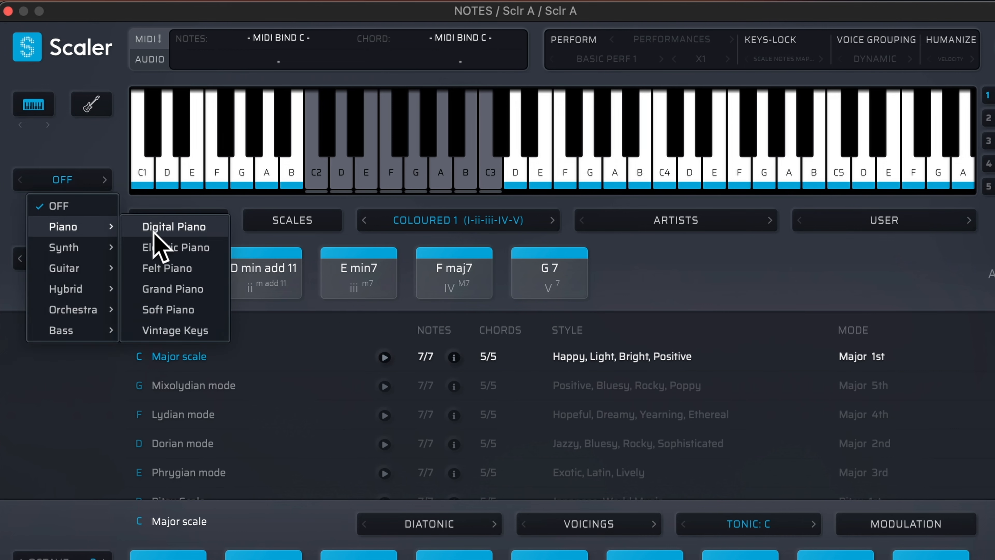
{"action": "left_click", "coordinate": [169, 269]}
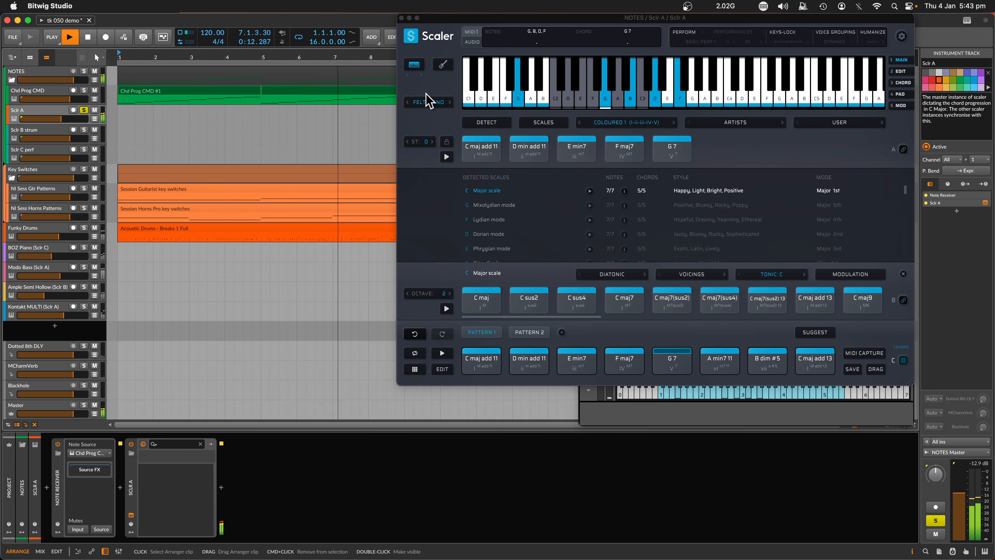
{"action": "left_click", "coordinate": [428, 101]}
{"action": "left_click", "coordinate": [426, 114]}
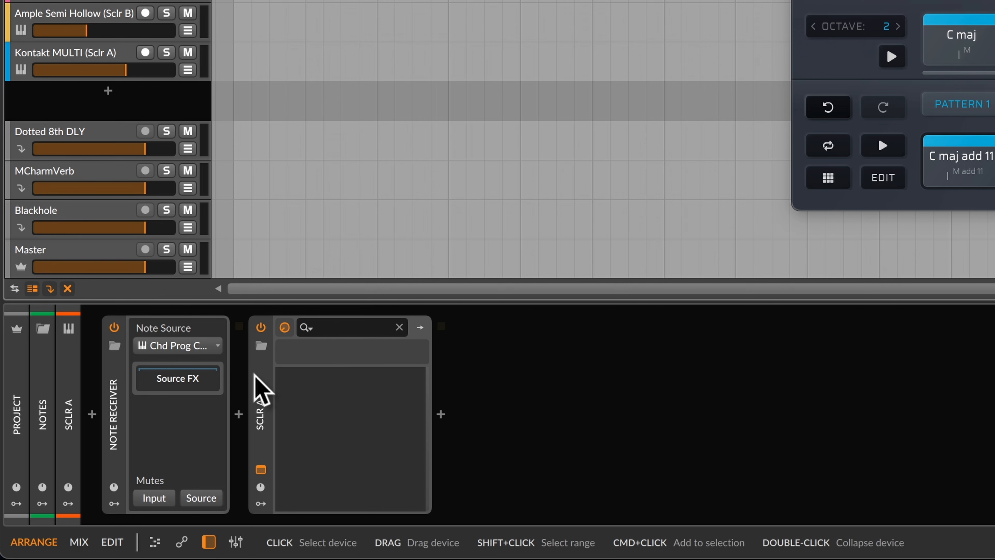
{"action": "left_click", "coordinate": [259, 402]}
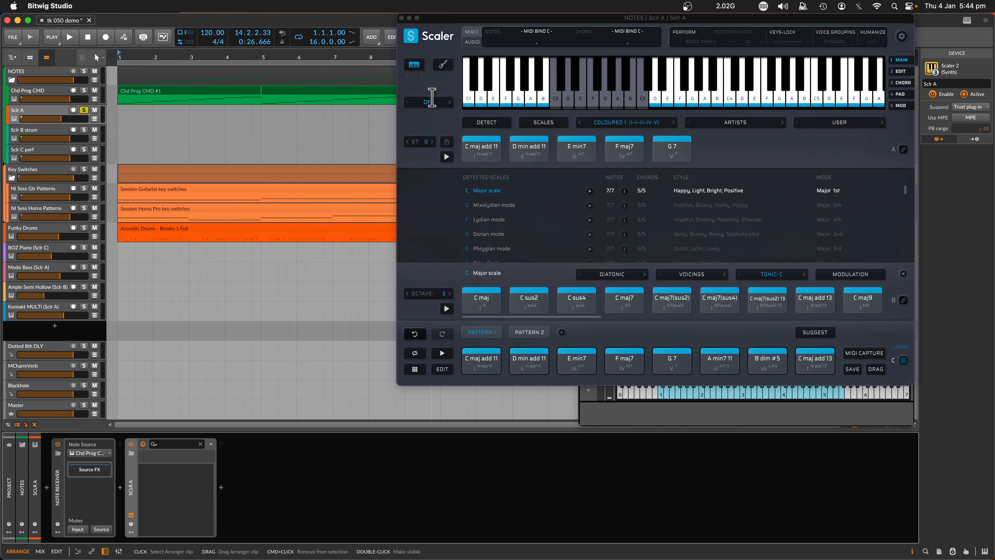
Move the solo from Sclr A to the Kontakt MULTI (Sclr A) track and close the Scaler window.
{"action": "left_click", "coordinate": [84, 110]}
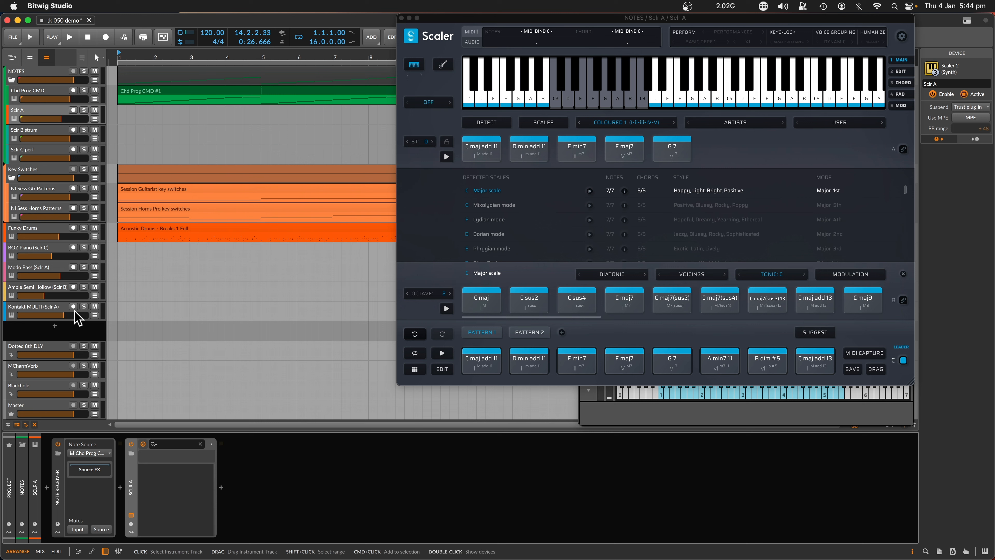
{"action": "left_click", "coordinate": [84, 306]}
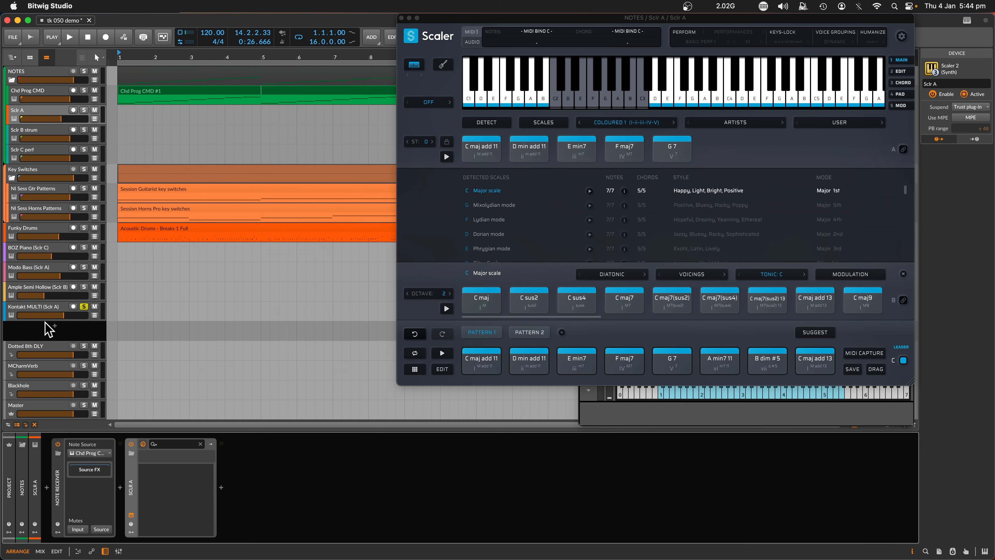
{"action": "left_click", "coordinate": [400, 18]}
Switch Kontakt 7 to Rack View and reposition its window over the arrangement.
{"action": "left_click_drag", "start_coordinate": [653, 20], "coordinate": [431, 20]}
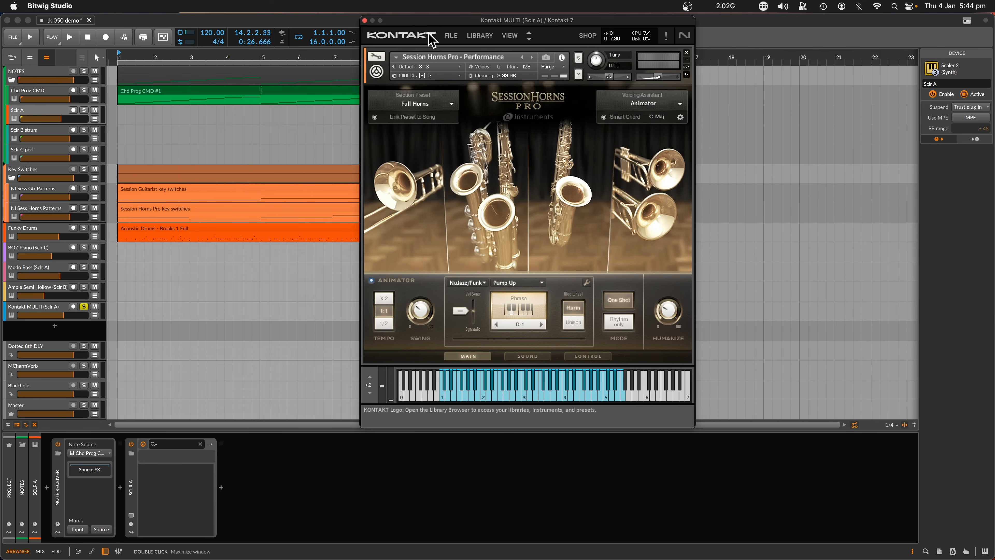
{"action": "left_click", "coordinate": [509, 35]}
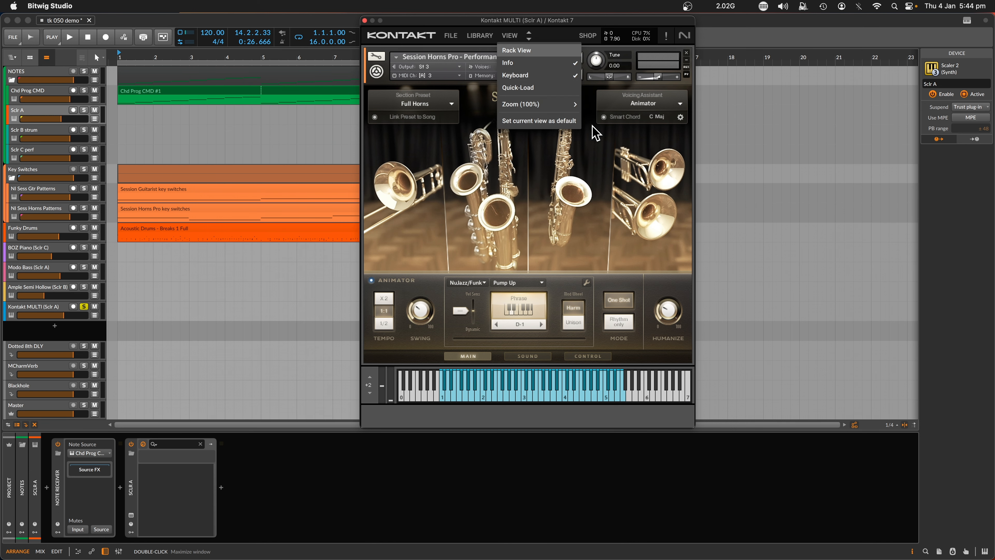
{"action": "left_click", "coordinate": [516, 50]}
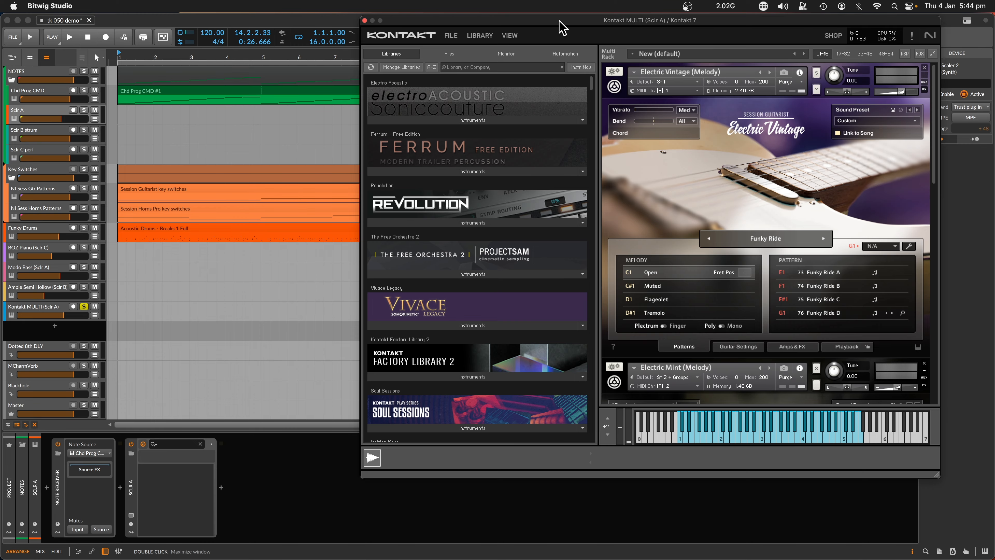
{"action": "left_click_drag", "start_coordinate": [560, 26], "coordinate": [480, 23]}
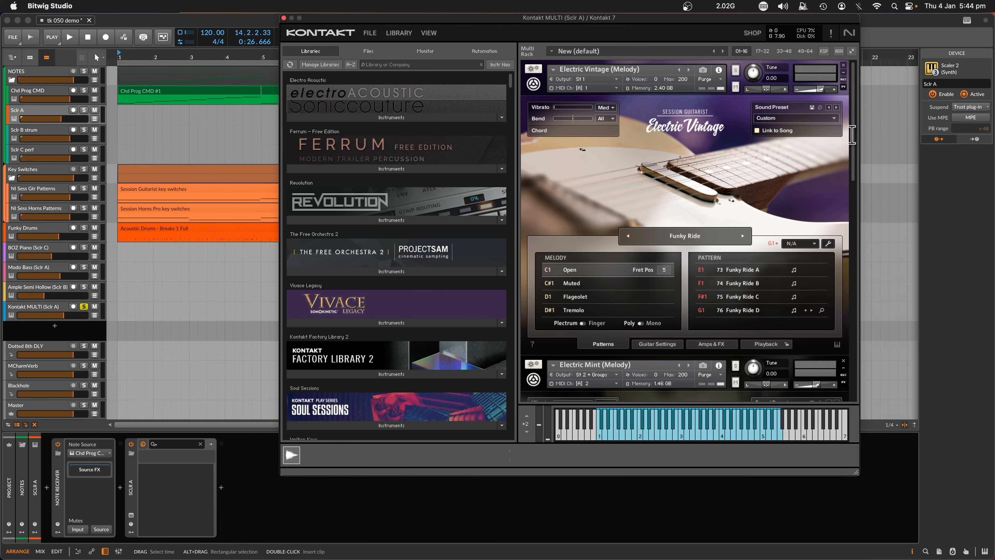
Select Port A channel 1 as Electric Vintage (Melody)'s MIDI channel and review the other rack instruments' MIDI channels.
{"action": "left_click_drag", "start_coordinate": [856, 141], "coordinate": [890, 103]}
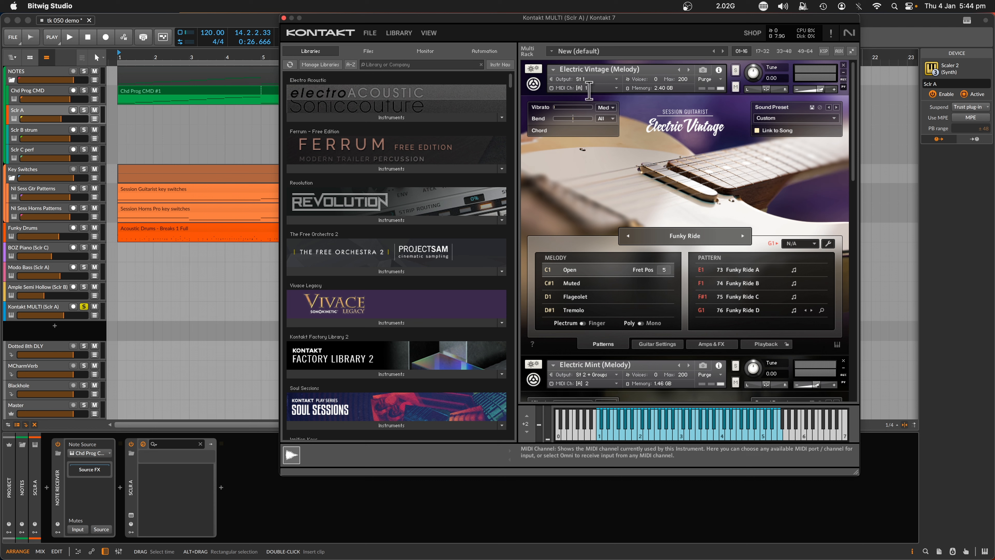
{"action": "left_click", "coordinate": [617, 88]}
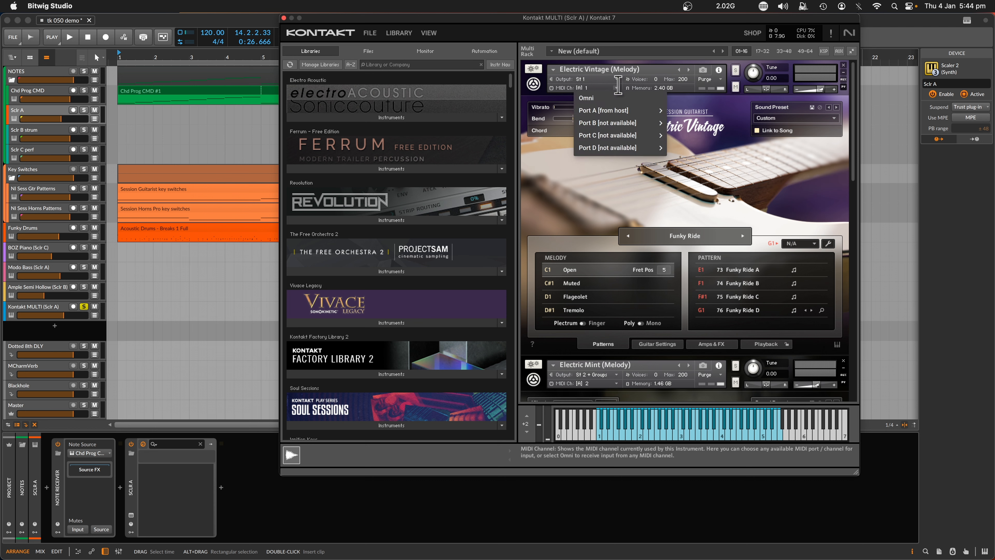
{"action": "mouse_move", "coordinate": [622, 109]}
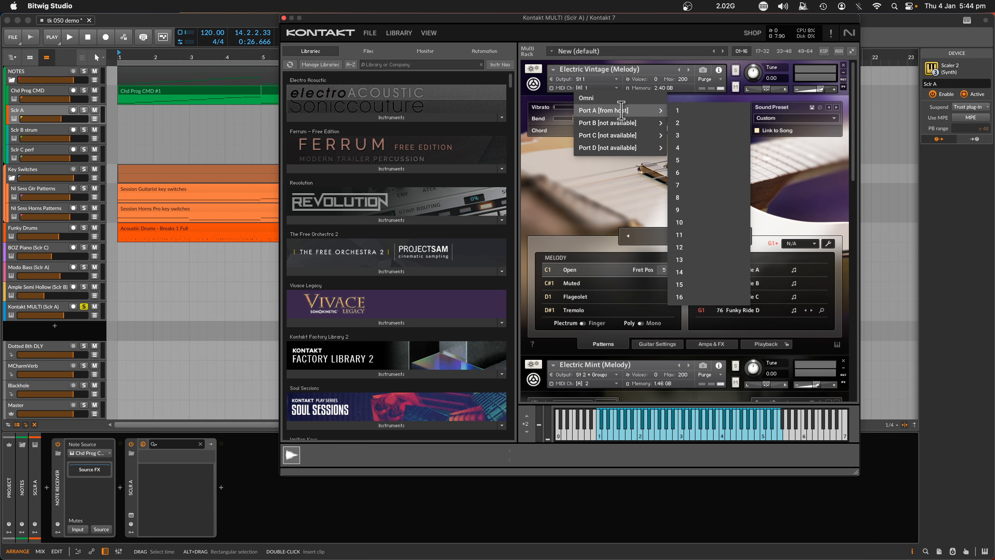
{"action": "left_click", "coordinate": [692, 113]}
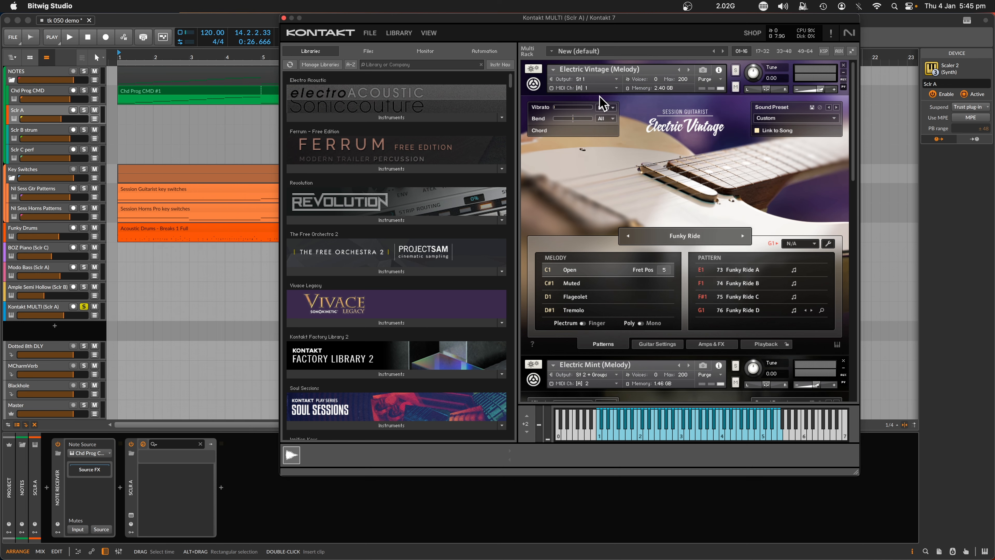
{"action": "scroll", "coordinate": [766, 335], "scroll_direction": "down", "scroll_amount": 5}
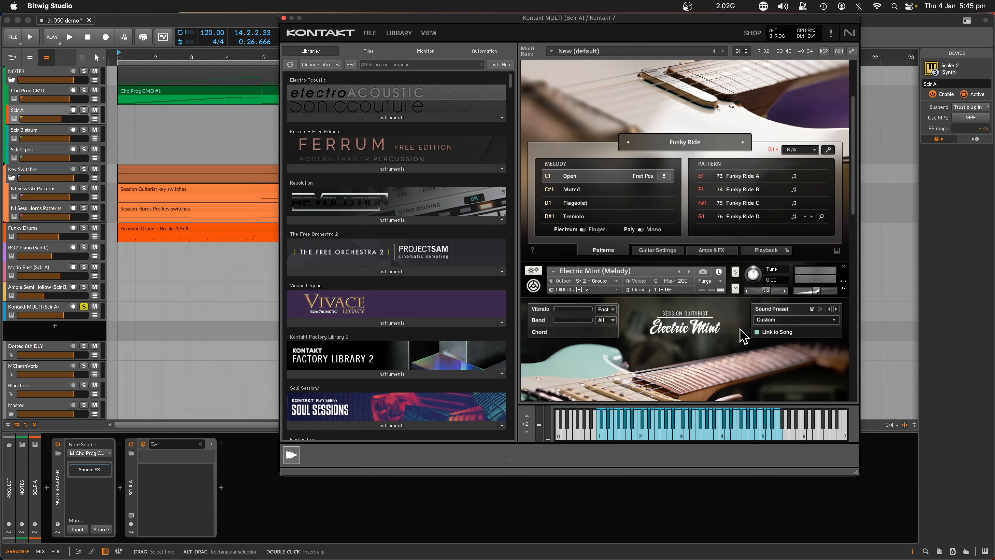
{"action": "scroll", "coordinate": [686, 340], "scroll_direction": "down", "scroll_amount": 15}
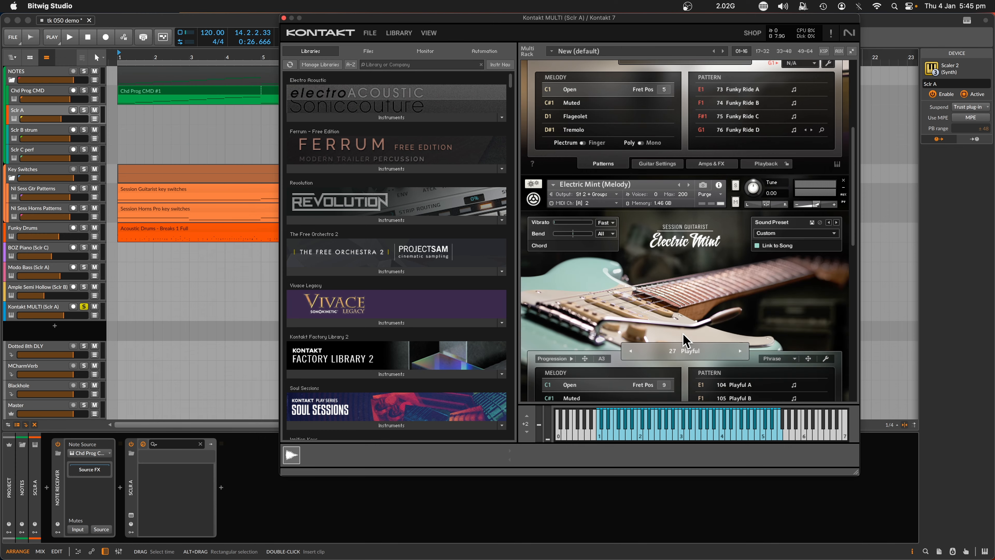
{"action": "scroll", "coordinate": [685, 340], "scroll_direction": "down", "scroll_amount": 7}
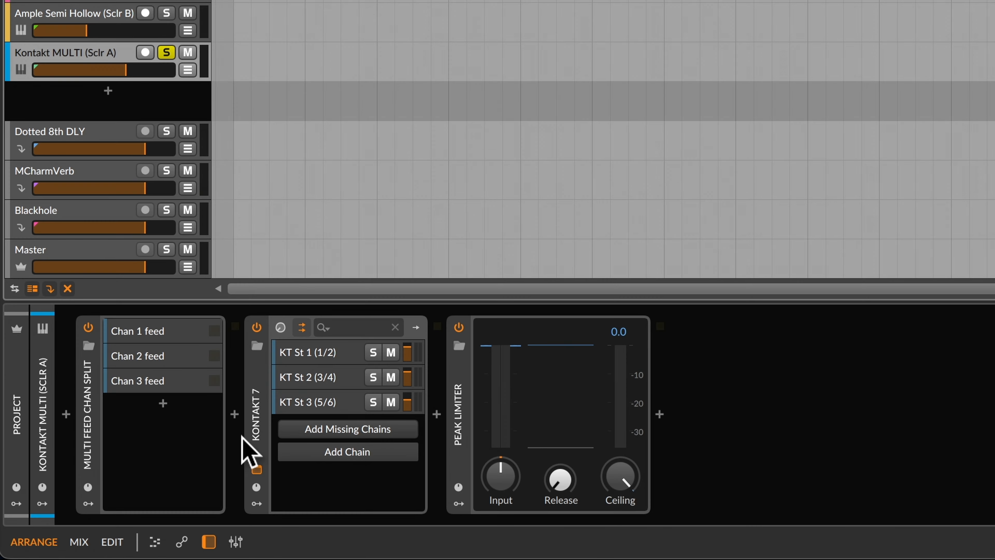
Compare the routing and filter devices of the Chan 1, Chan 2 and Chan 3 feed layers, ending on Chan 1 feed.
{"action": "left_click", "coordinate": [151, 355]}
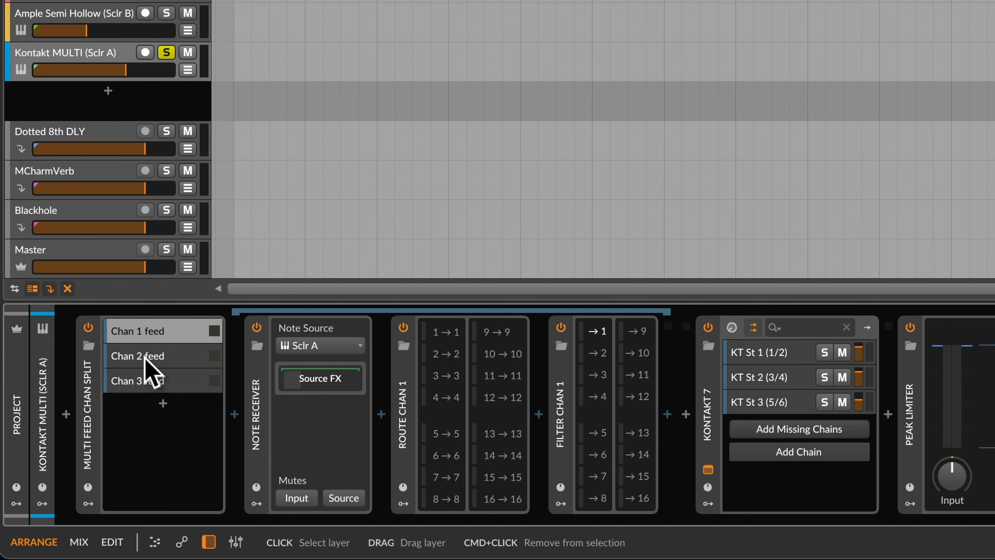
{"action": "left_click", "coordinate": [147, 380]}
{"action": "left_click", "coordinate": [157, 333]}
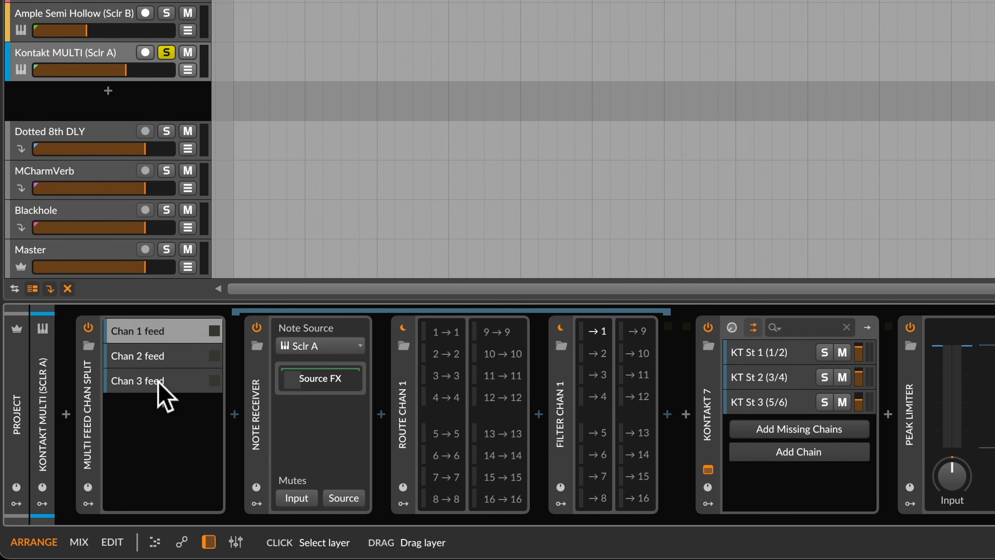
{"action": "left_click", "coordinate": [156, 359]}
{"action": "left_click", "coordinate": [155, 378]}
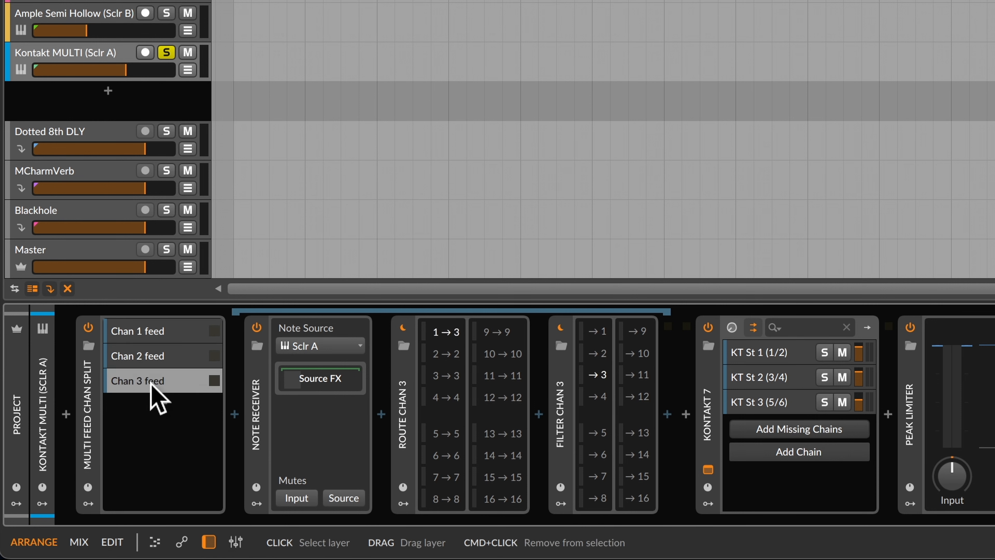
{"action": "left_click", "coordinate": [162, 331]}
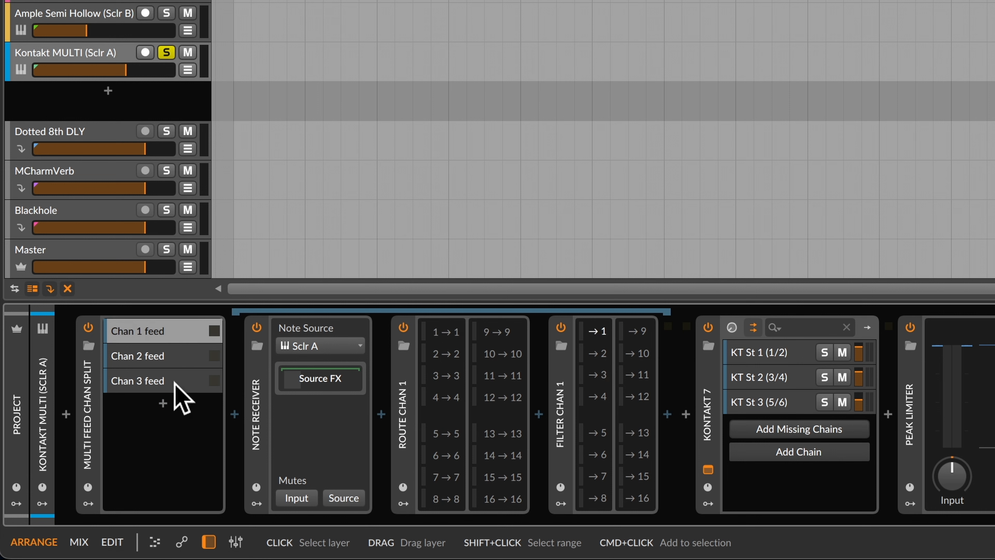
Examine the Note Receiver in the Chan 1 feed and the one in the Chan 3 feed.
{"action": "left_click", "coordinate": [255, 422]}
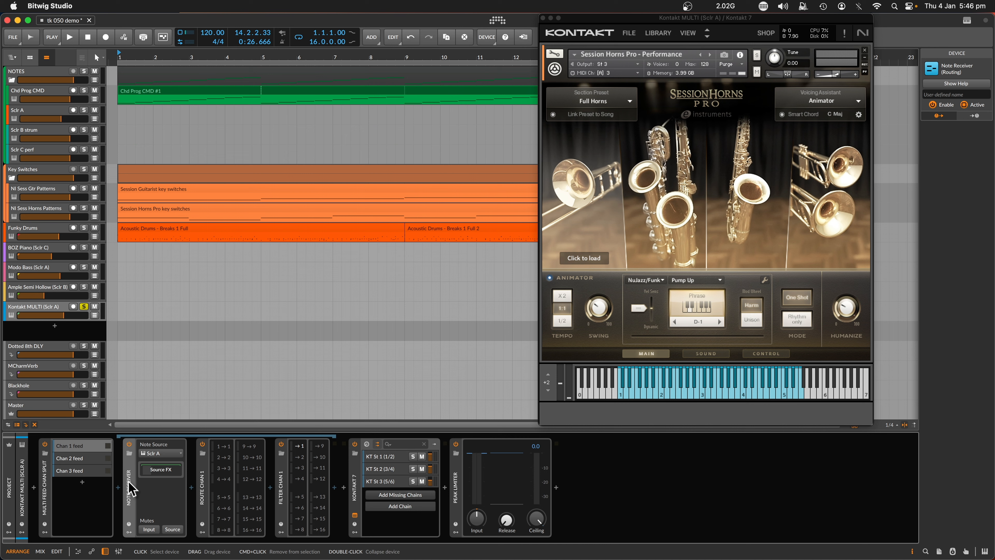
{"action": "left_click", "coordinate": [80, 459]}
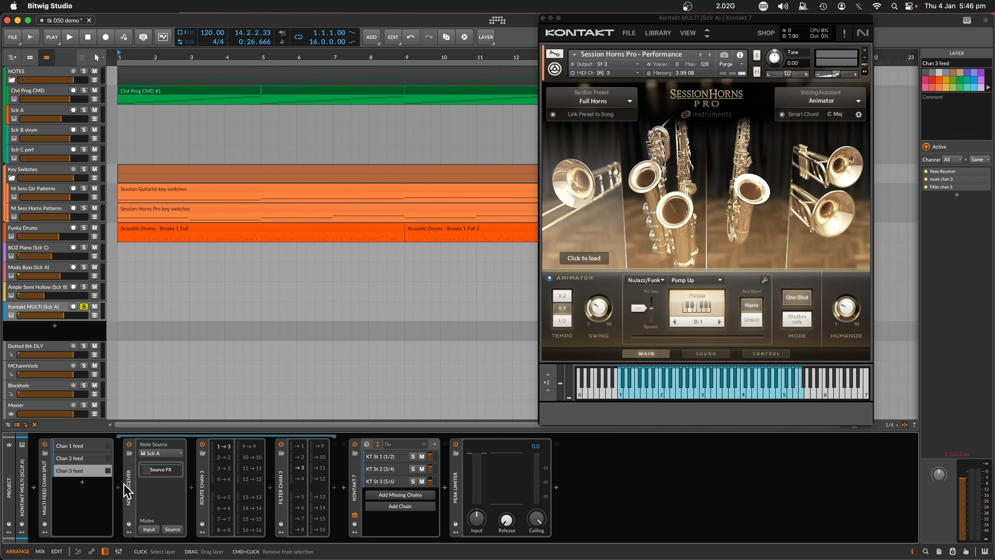
{"action": "left_click", "coordinate": [130, 488]}
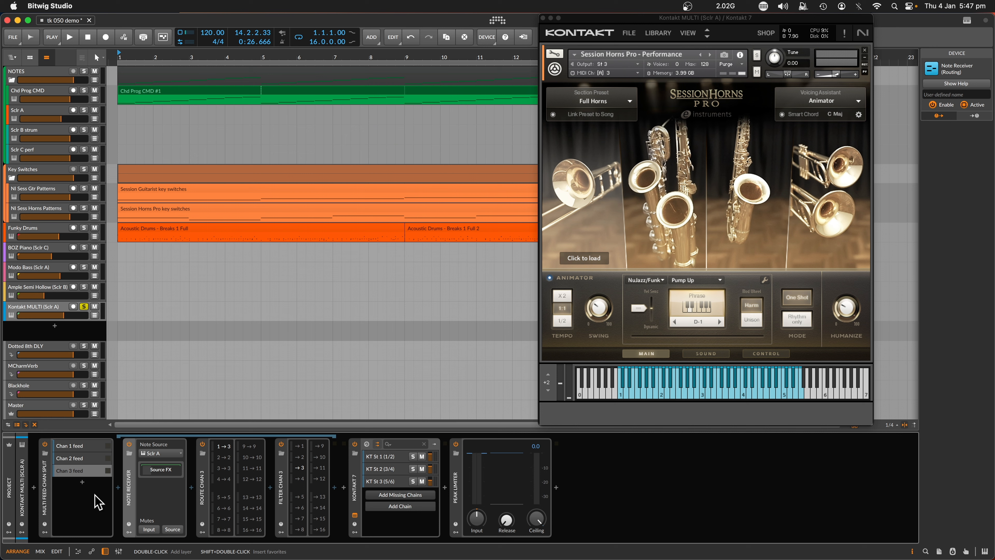
Return to the Chan 1 feed and inspect the device type and custom name of its route chan 1 device.
{"action": "left_click", "coordinate": [77, 450]}
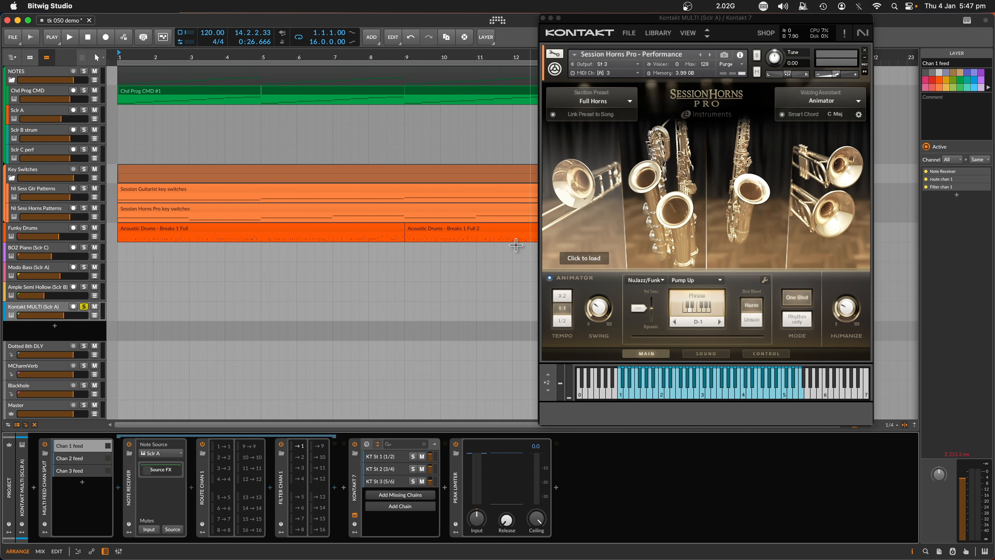
{"action": "left_click", "coordinate": [203, 505]}
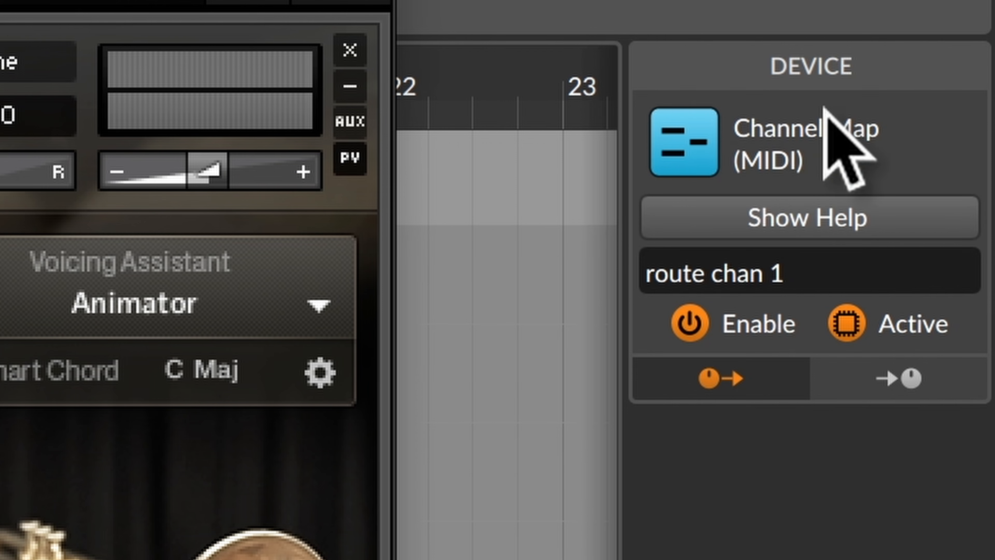
{"action": "left_click", "coordinate": [836, 272]}
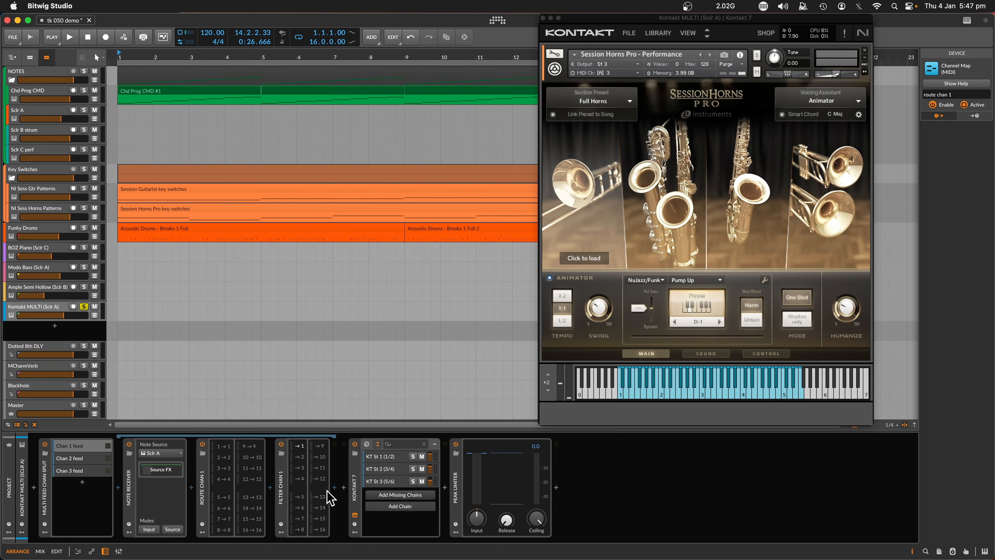
Search the device browser for "chan", preview a Channel Map after Filter chan 1, and cancel the insertion.
{"action": "left_click", "coordinate": [335, 487]}
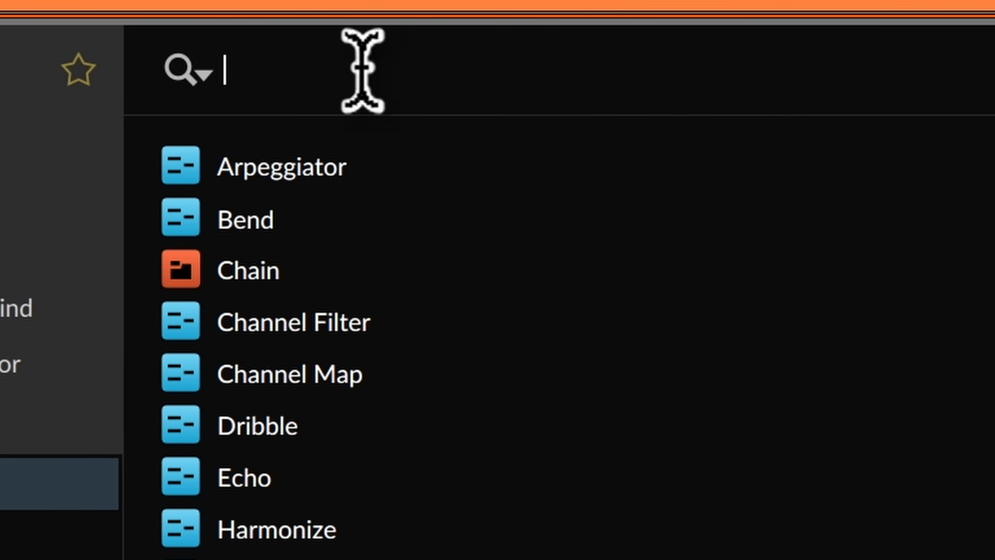
{"action": "type", "text": "chan"}
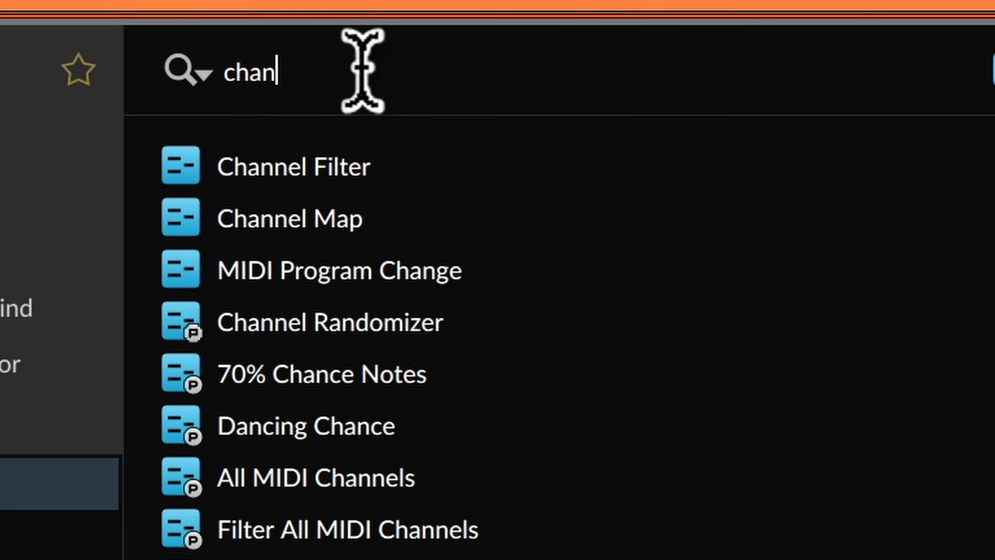
{"action": "left_click", "coordinate": [297, 222]}
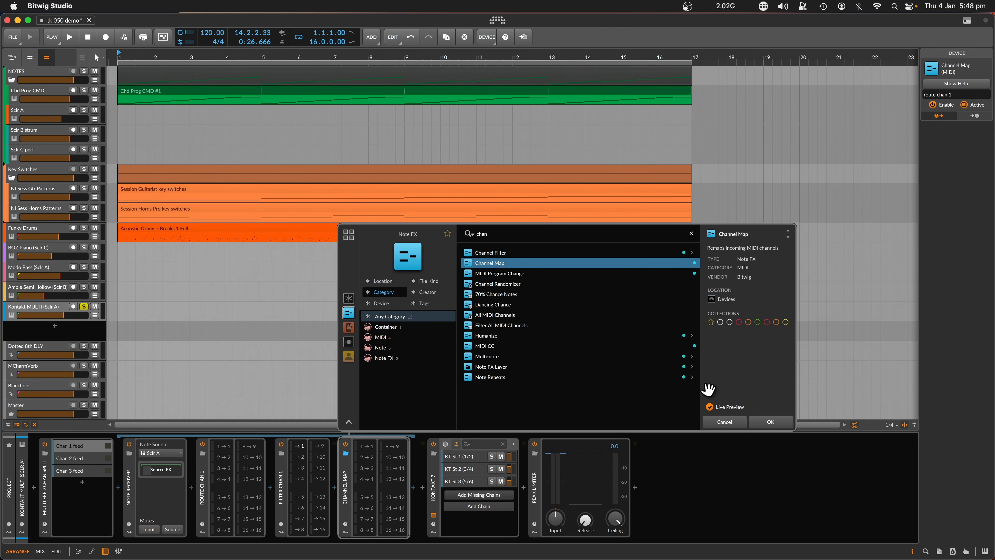
{"action": "left_click", "coordinate": [720, 422]}
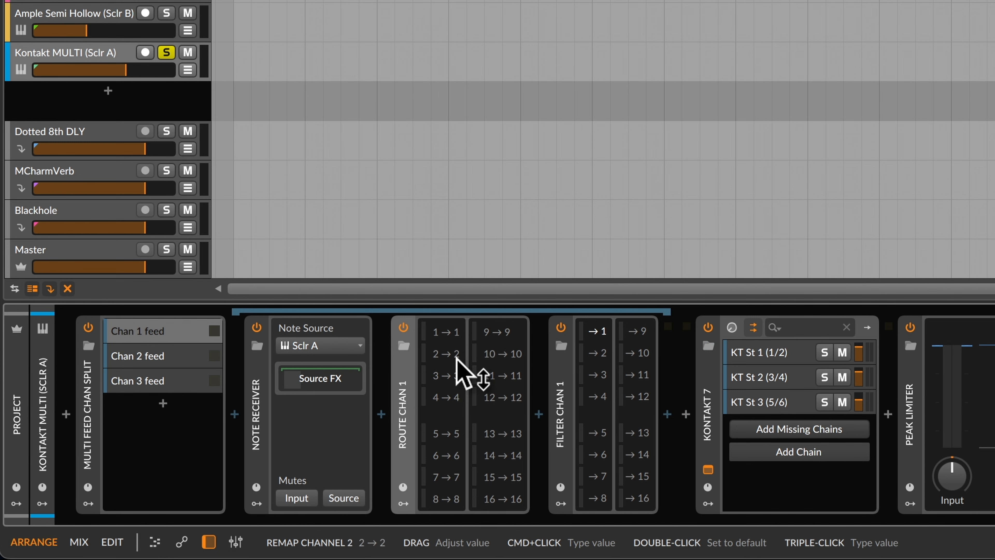
Remap input channels 2 through 16 to channel 1 in the route chan 1 device.
{"action": "left_click_drag", "start_coordinate": [456, 358], "coordinate": [472, 488]}
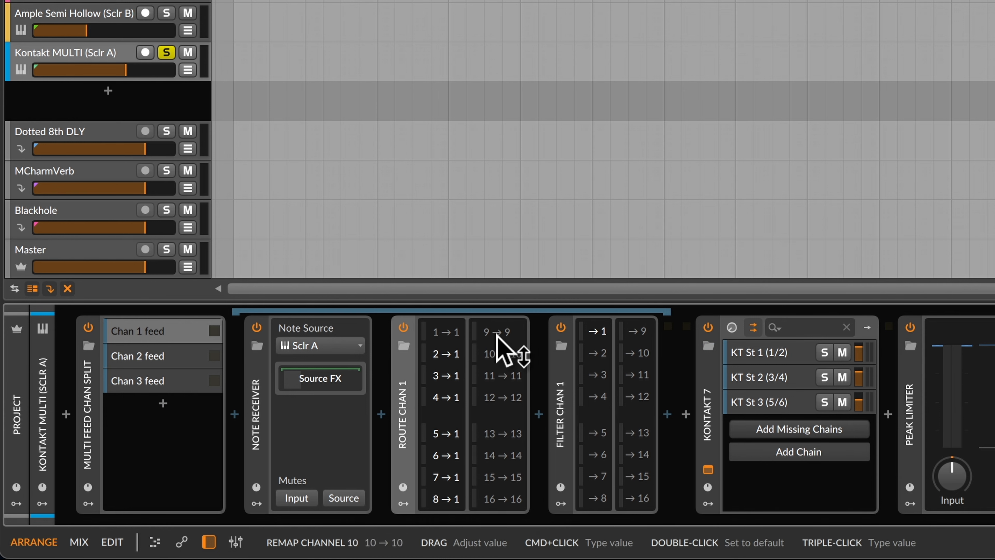
{"action": "left_click_drag", "start_coordinate": [512, 333], "coordinate": [516, 397]}
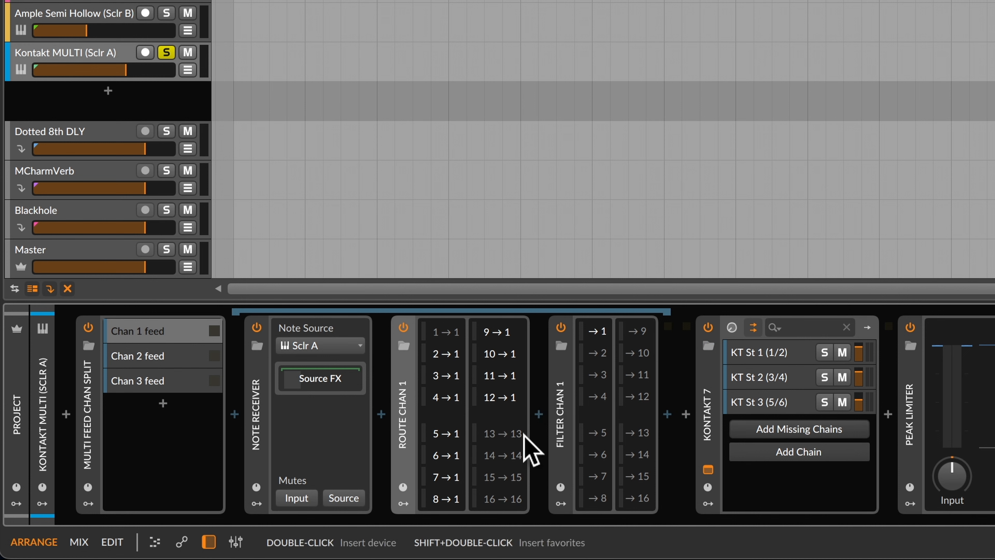
{"action": "left_click_drag", "start_coordinate": [520, 439], "coordinate": [525, 497]}
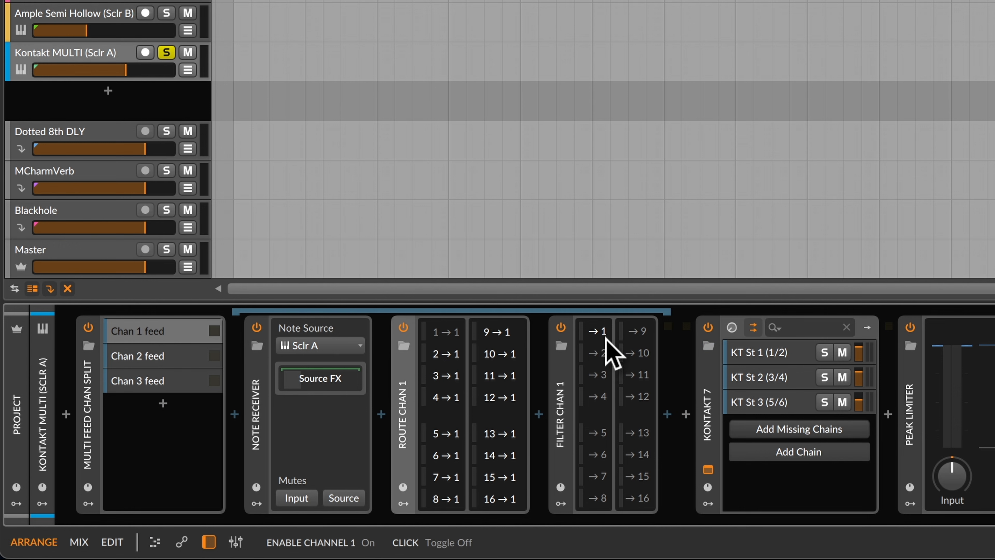
Try enabling channels 2 and 3 in Filter chan 1, and switch both off again.
{"action": "left_click", "coordinate": [599, 353]}
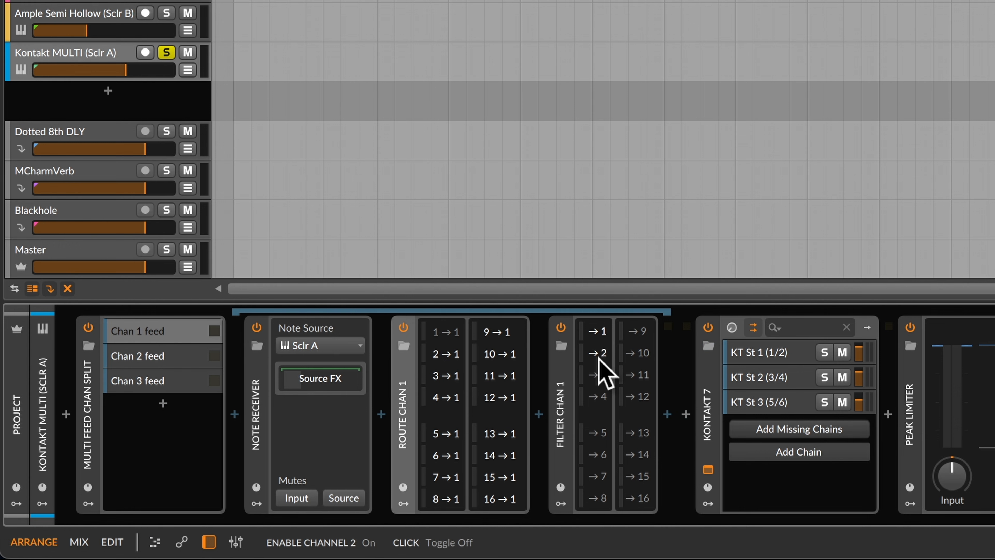
{"action": "left_click", "coordinate": [598, 374]}
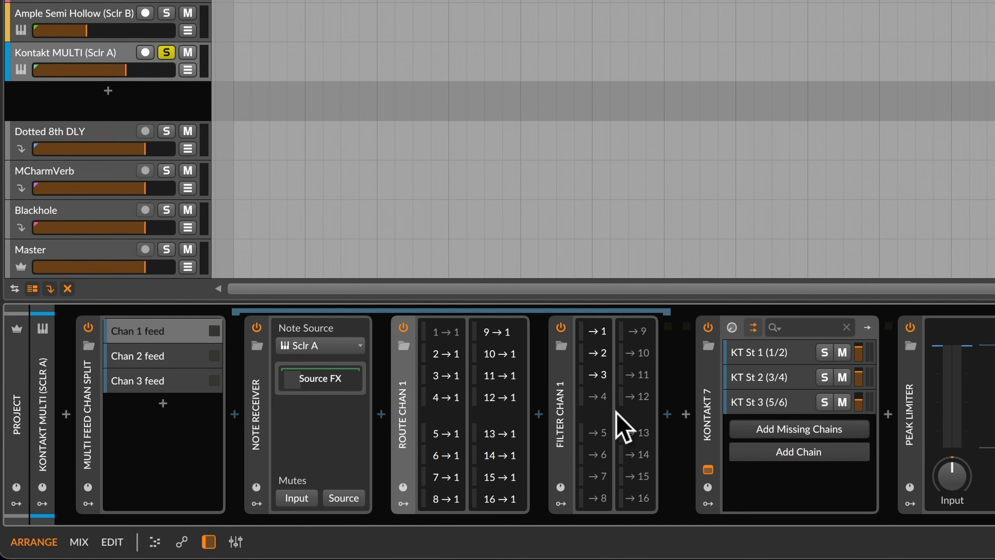
{"action": "left_click", "coordinate": [603, 373]}
{"action": "left_click", "coordinate": [597, 361]}
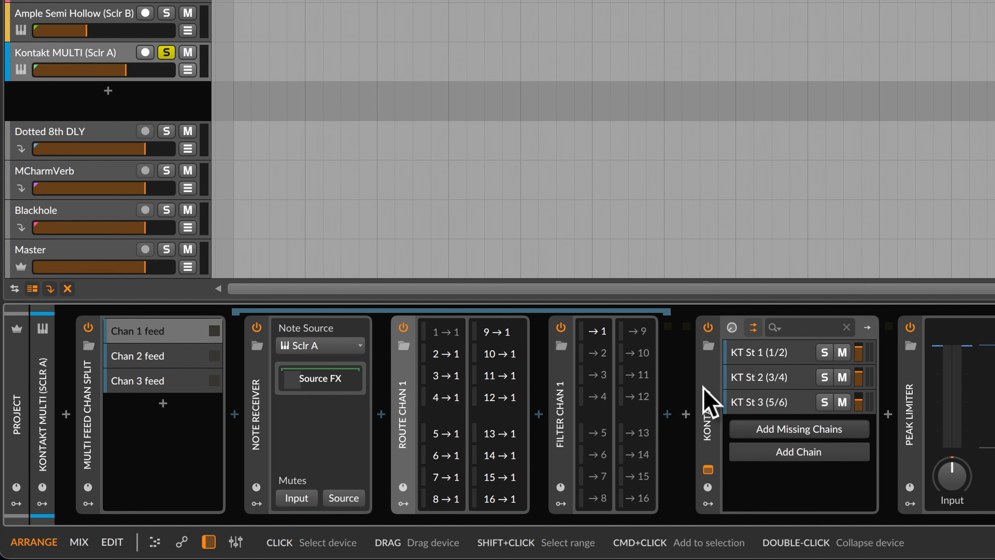
Hide and reopen the Chan 1 feed chain to examine its position ahead of Kontakt 7, ending on its Note Receiver.
{"action": "left_click", "coordinate": [709, 407]}
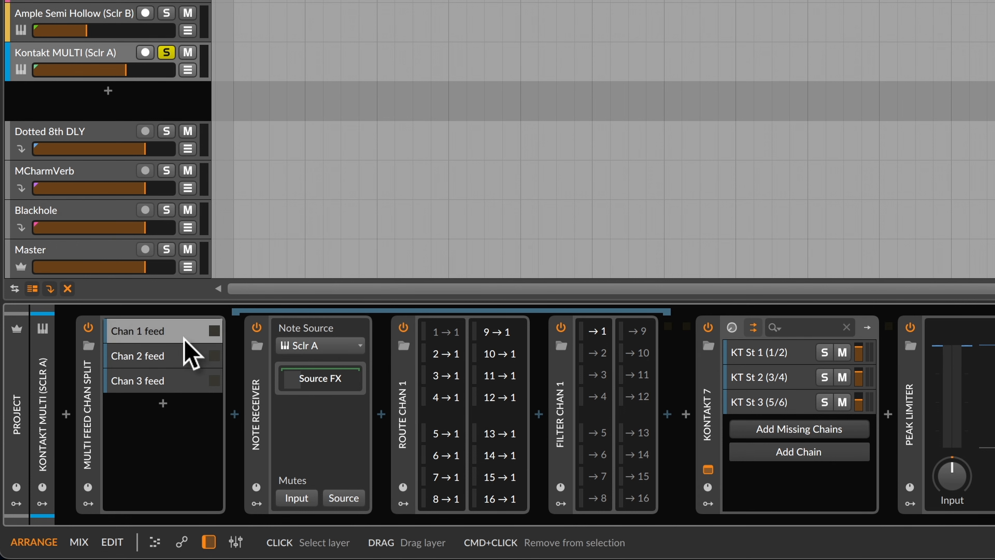
{"action": "left_click", "coordinate": [159, 337]}
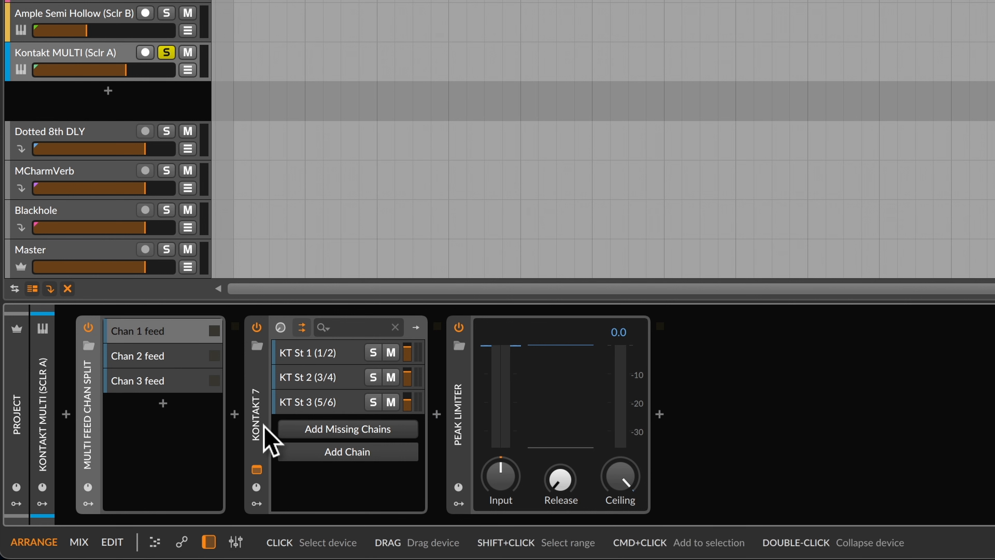
{"action": "left_click", "coordinate": [259, 437]}
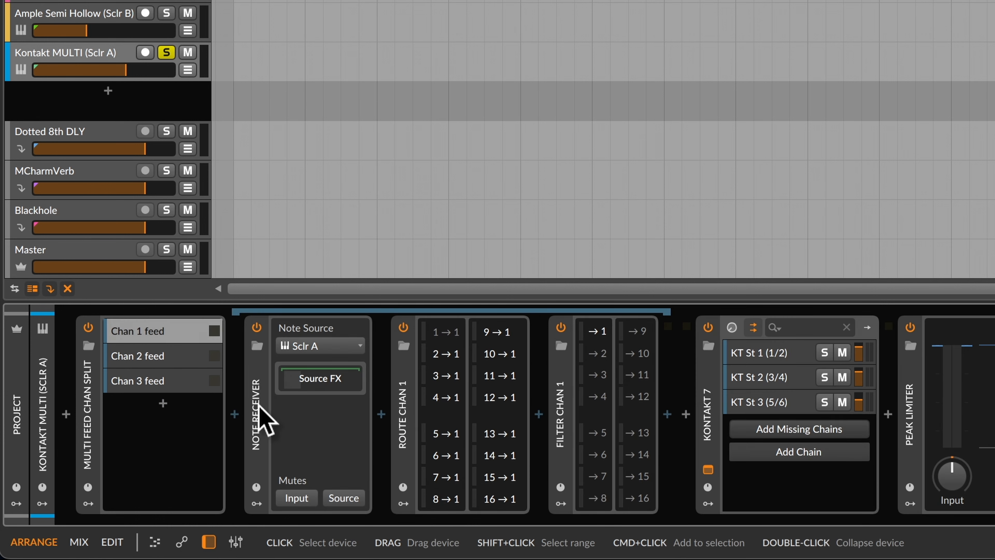
{"action": "left_click", "coordinate": [258, 407]}
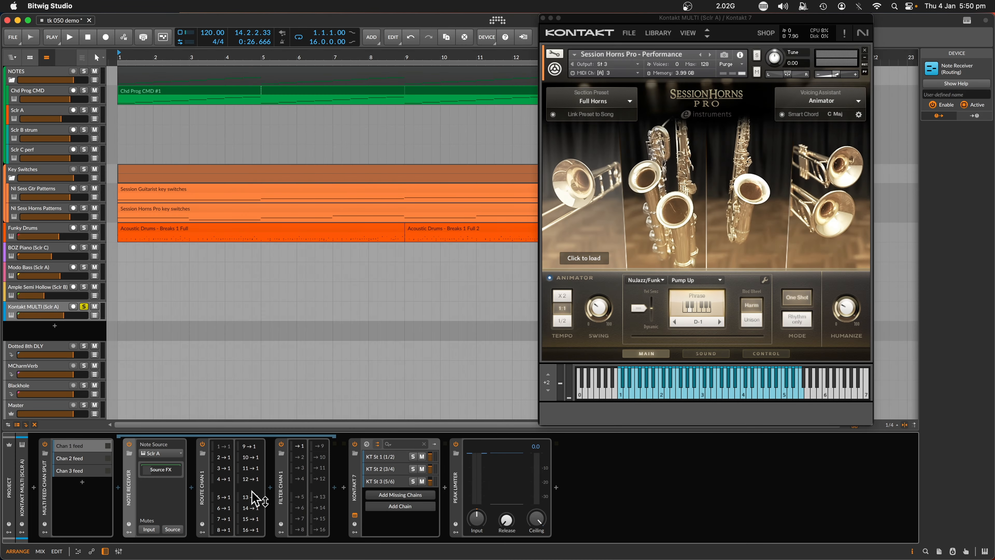
Select Kontakt 7 and browse its loaded instruments from Session Horns Pro through Electric Mint to Electric Vintage.
{"action": "left_click", "coordinate": [356, 472]}
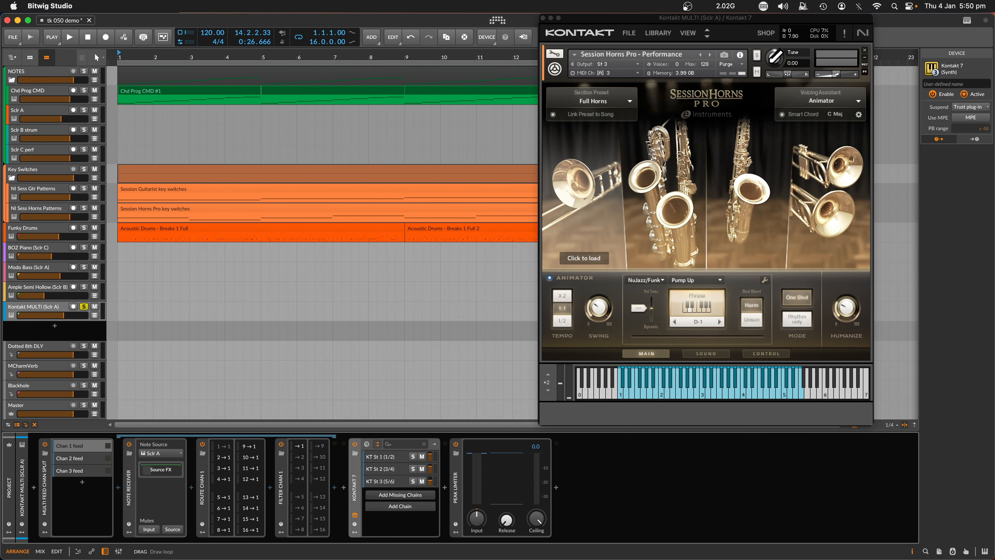
{"action": "left_click", "coordinate": [707, 31]}
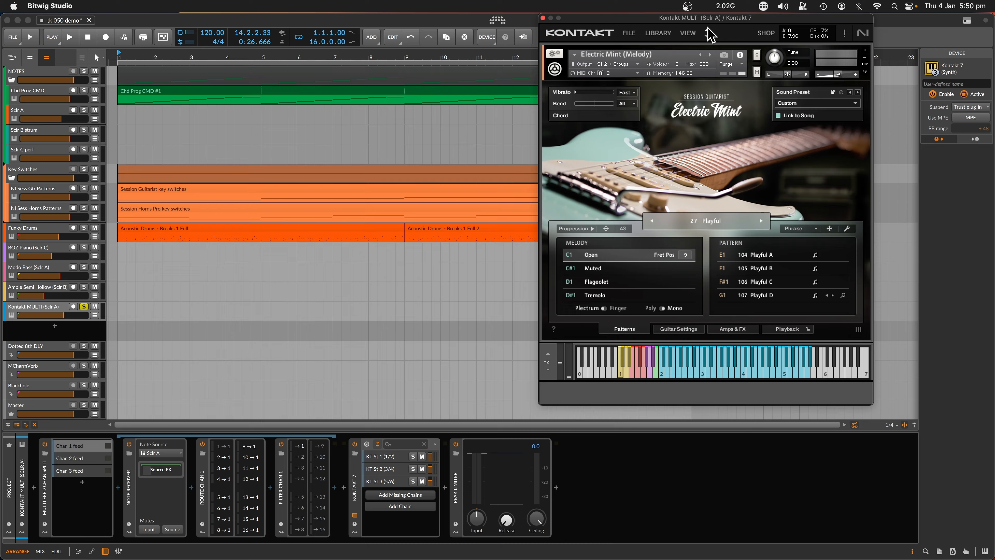
{"action": "left_click", "coordinate": [708, 30]}
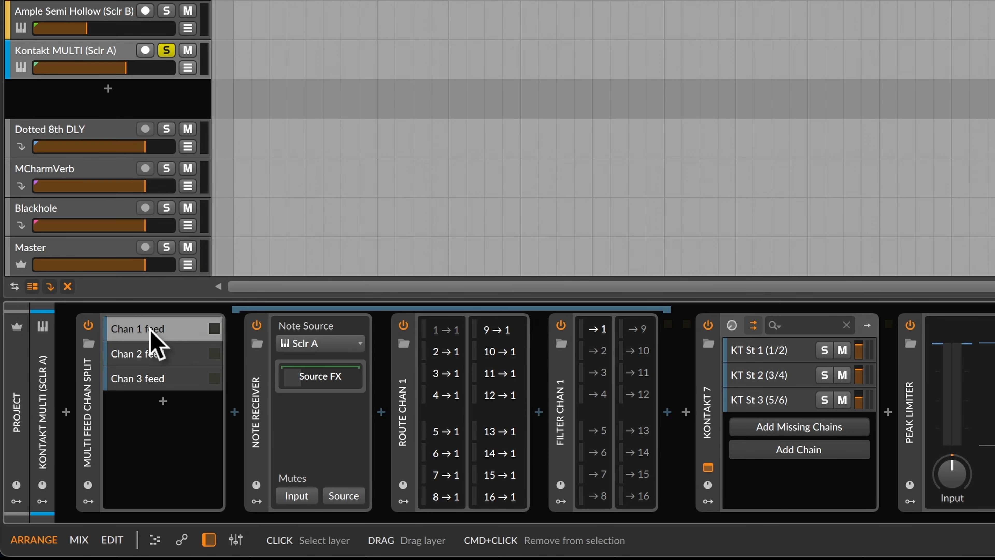
In the Chan 2 feed, remap input channels 3 through 16 to channel 2 in the route chan 2 device.
{"action": "left_click", "coordinate": [146, 354]}
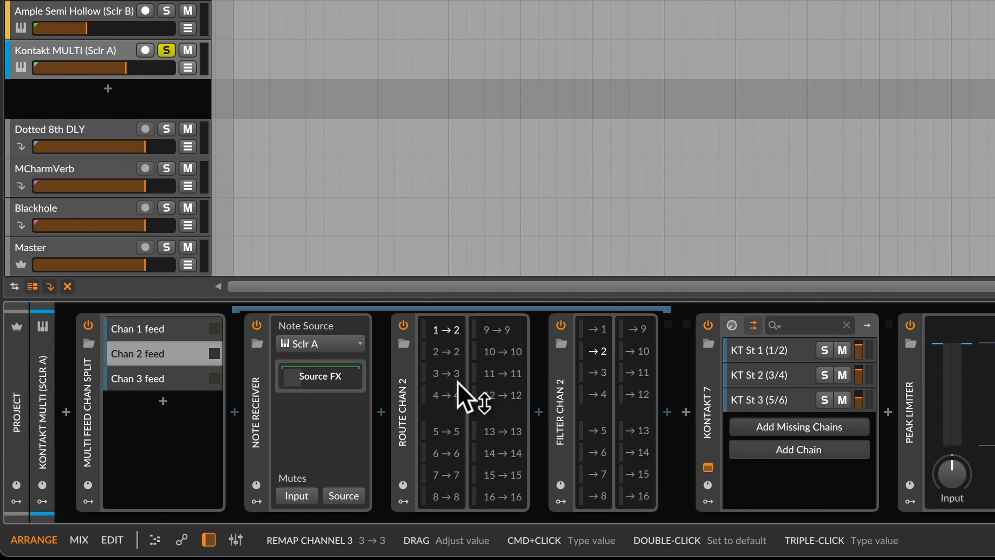
{"action": "left_click_drag", "start_coordinate": [457, 380], "coordinate": [456, 396]}
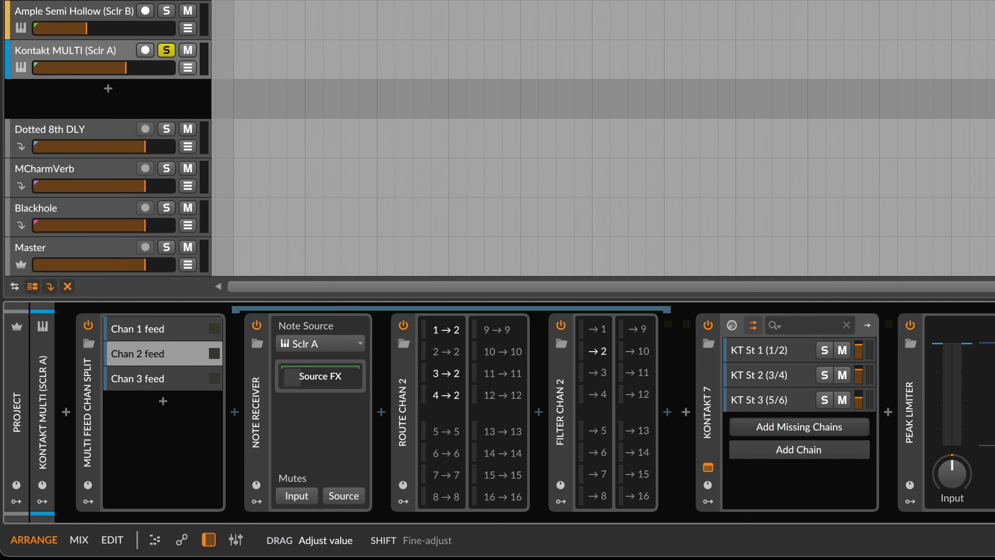
{"action": "left_click_drag", "start_coordinate": [457, 430], "coordinate": [457, 434]}
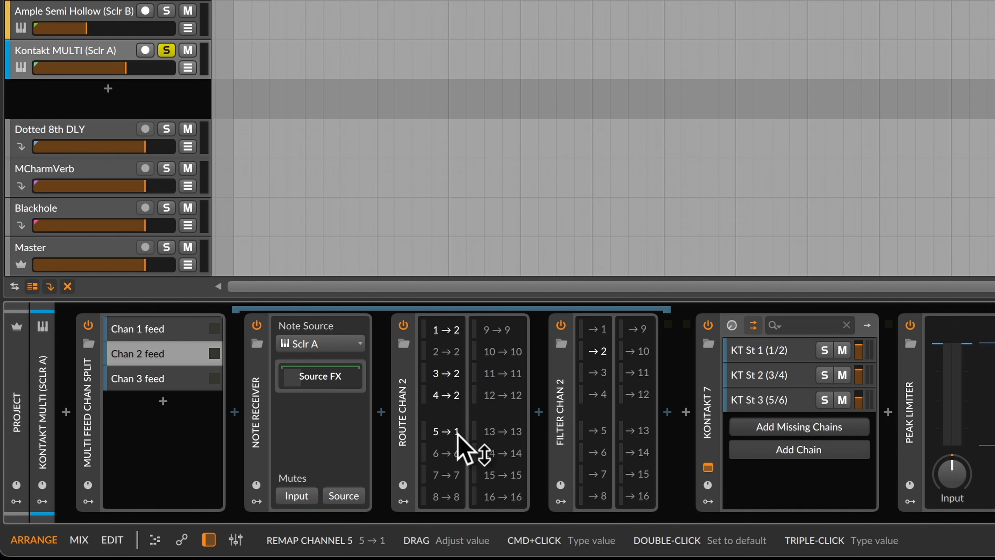
{"action": "left_click_drag", "start_coordinate": [517, 495], "coordinate": [517, 500]}
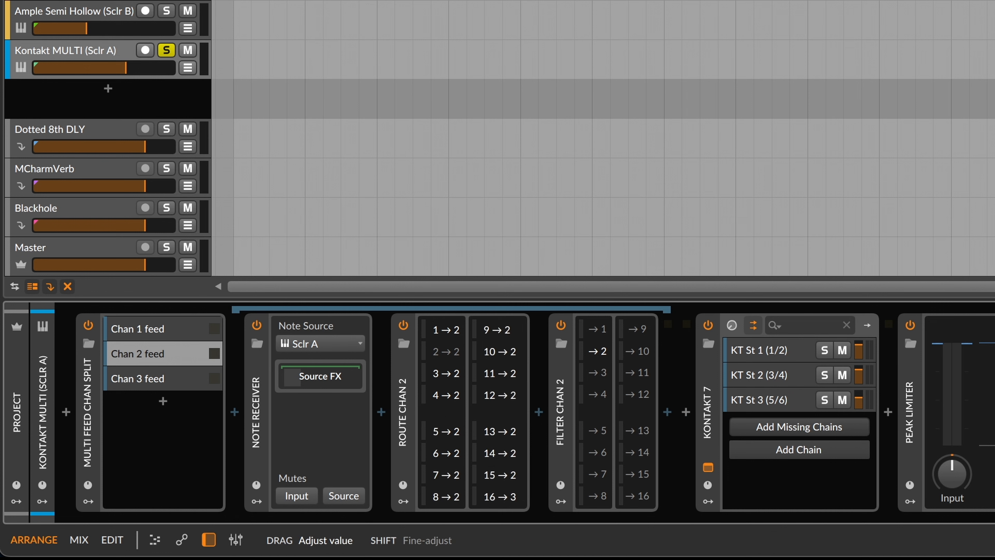
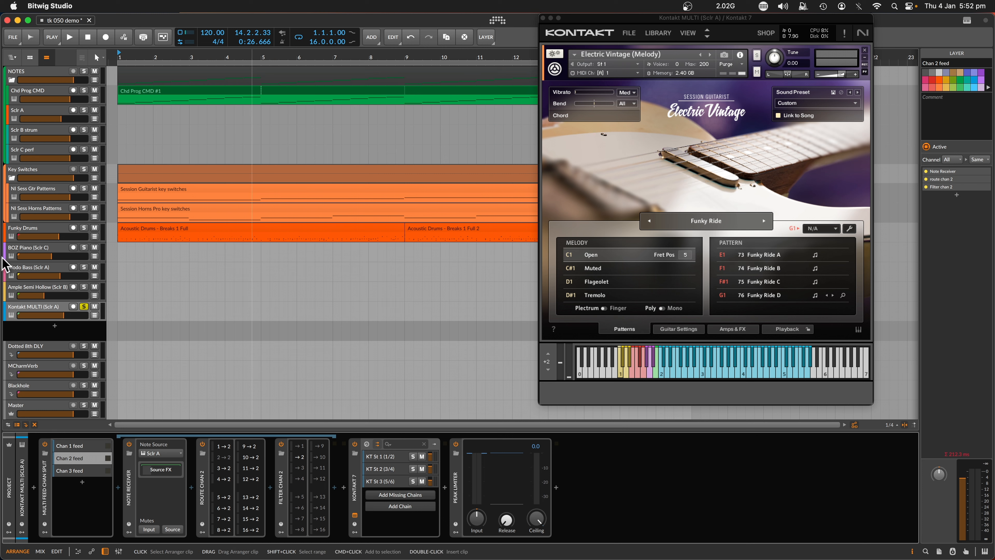
Switch to Activity Monitor to check the memory pressure and memory use, and return to Bitwig Studio.
{"action": "mouse_move", "coordinate": [1, 324]}
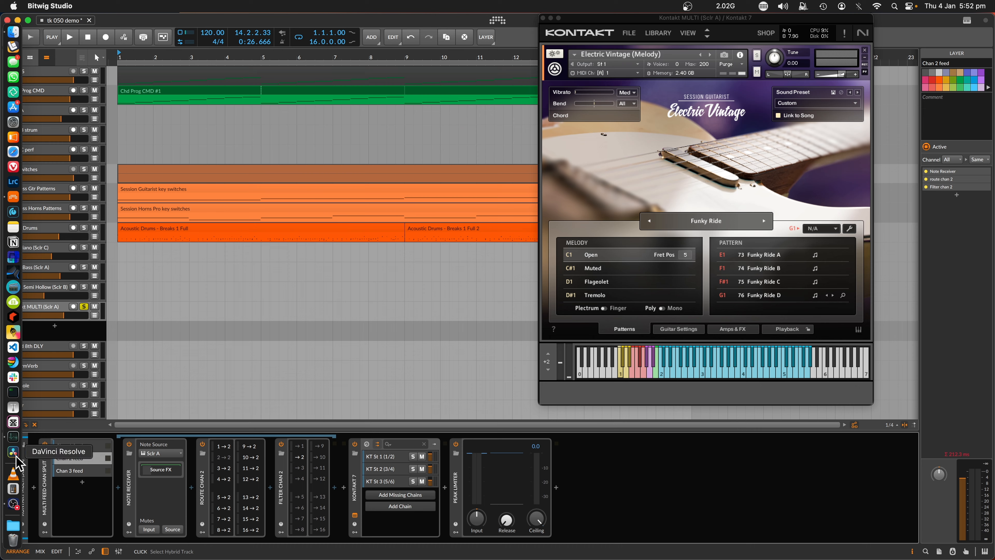
{"action": "left_click", "coordinate": [13, 436]}
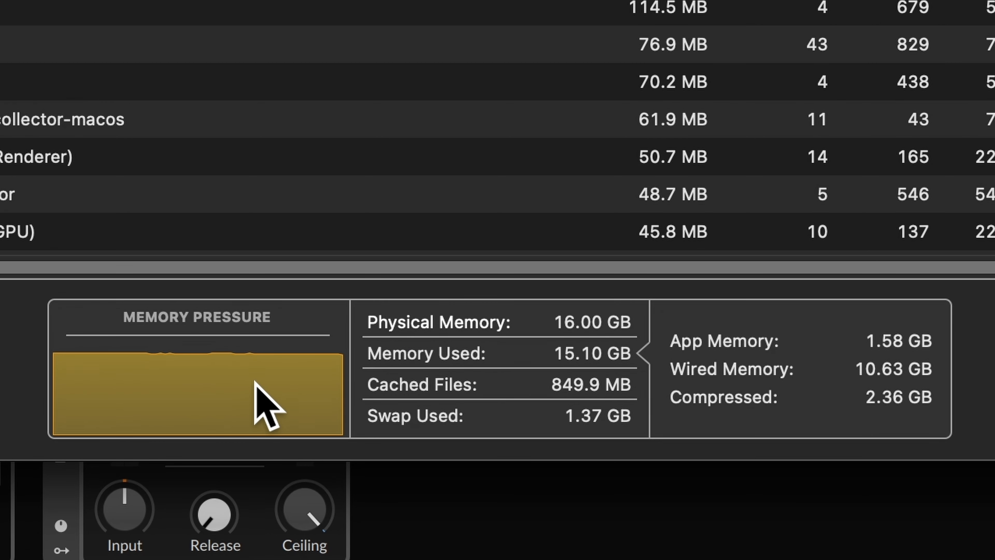
{"action": "mouse_move", "coordinate": [519, 475]}
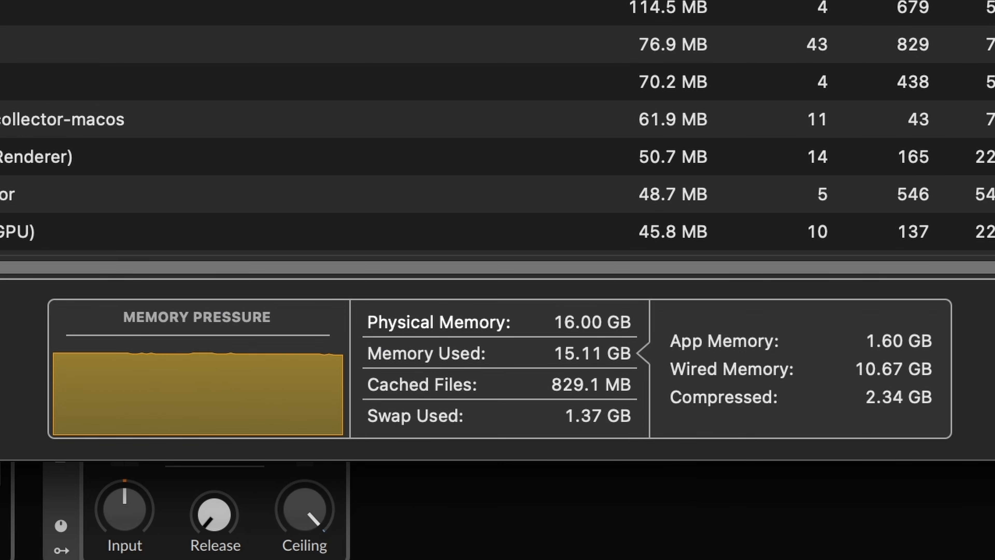
{"action": "left_click", "coordinate": [324, 147]}
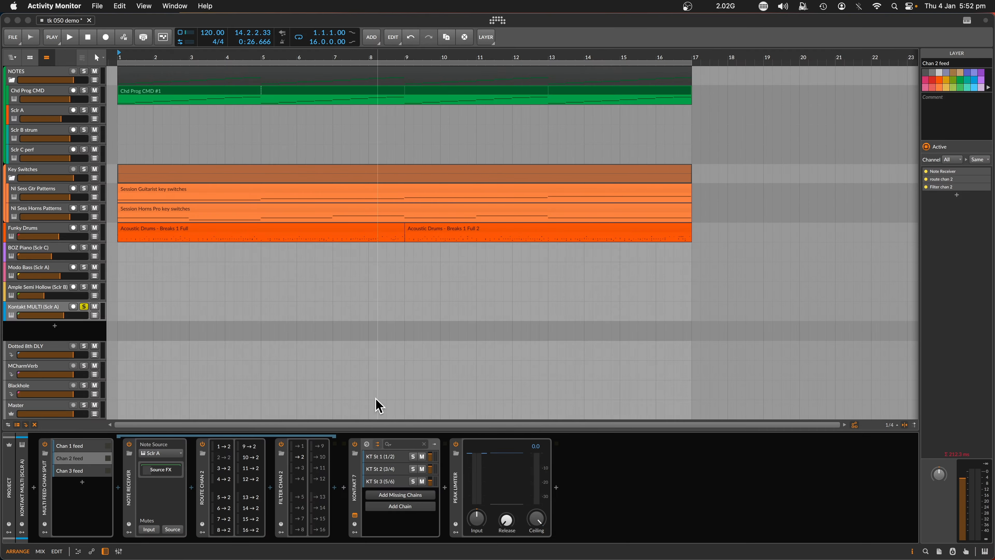
{"action": "left_click", "coordinate": [158, 511]}
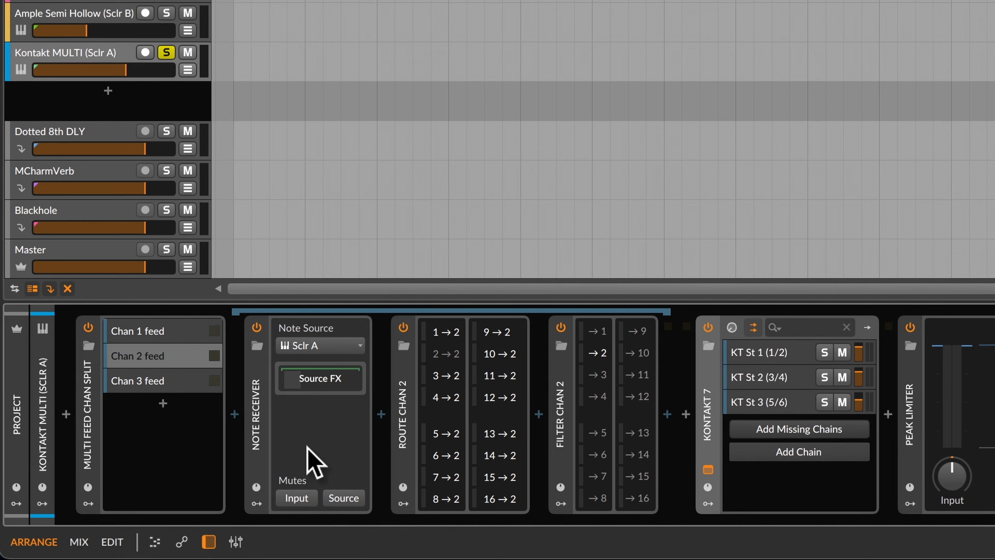
In the Chan 3 feed, remap input channels 2 and 4 through 16 to channel 3, and collapse the feed's chain.
{"action": "left_click", "coordinate": [153, 386]}
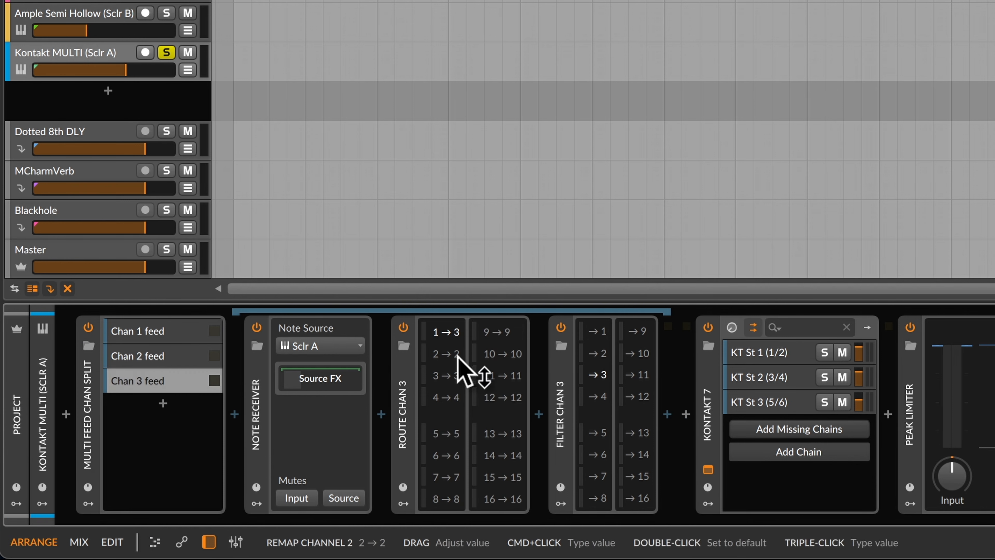
{"action": "left_click_drag", "start_coordinate": [457, 355], "coordinate": [457, 354]}
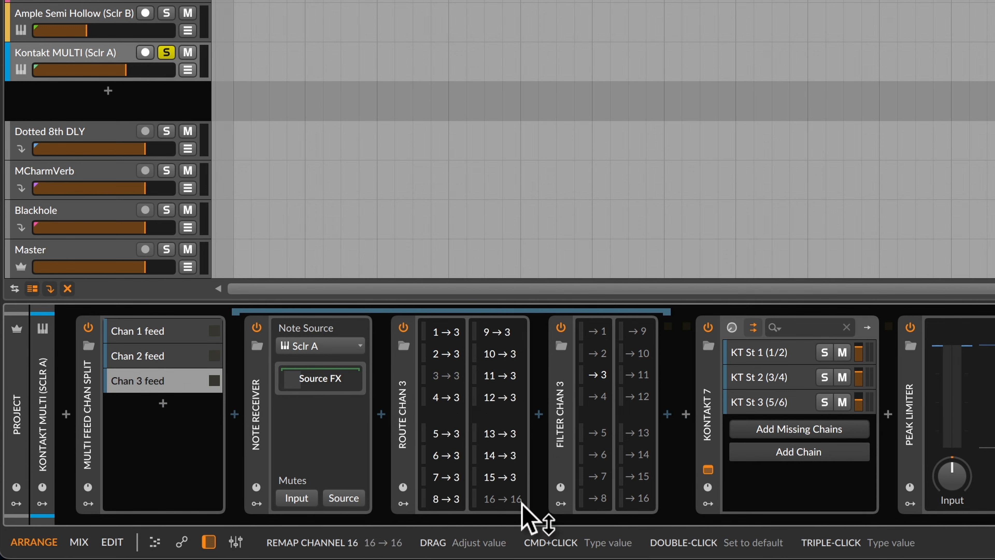
{"action": "left_click_drag", "start_coordinate": [520, 502], "coordinate": [519, 537]}
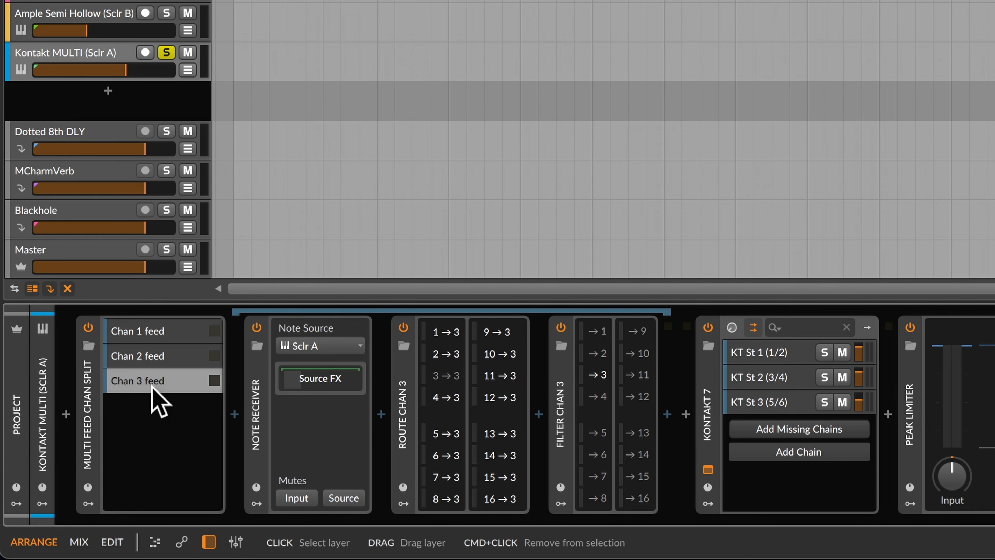
{"action": "left_click", "coordinate": [159, 398]}
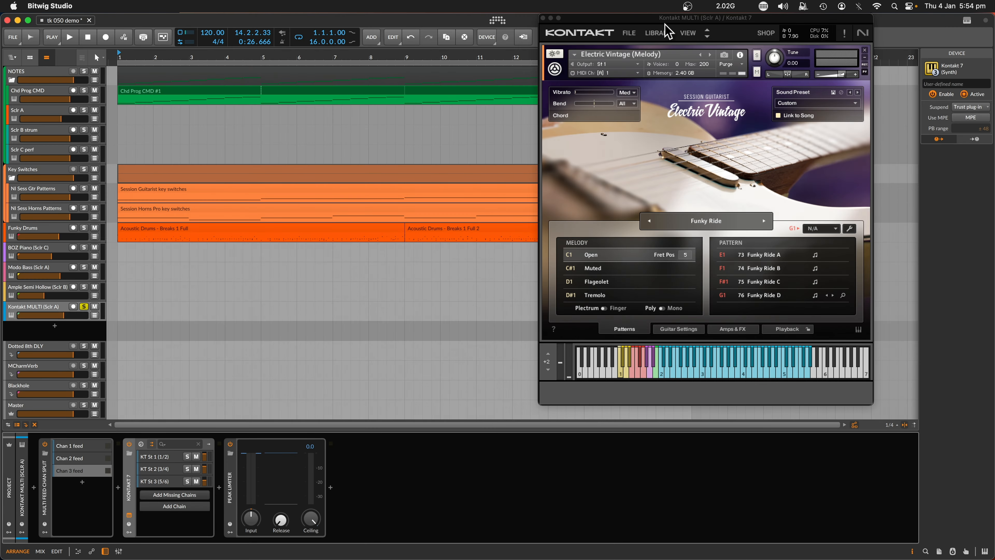
Reposition the Kontakt 7 window, switch it to Rack View and turn on its Outputs section.
{"action": "left_click_drag", "start_coordinate": [666, 18], "coordinate": [642, 23]}
{"action": "left_click", "coordinate": [665, 37]}
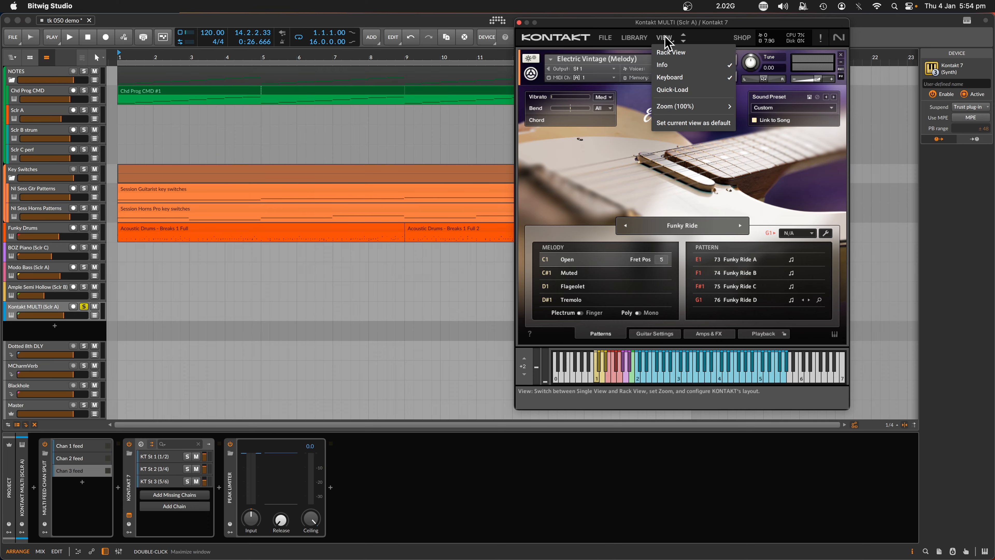
{"action": "left_click", "coordinate": [666, 52]}
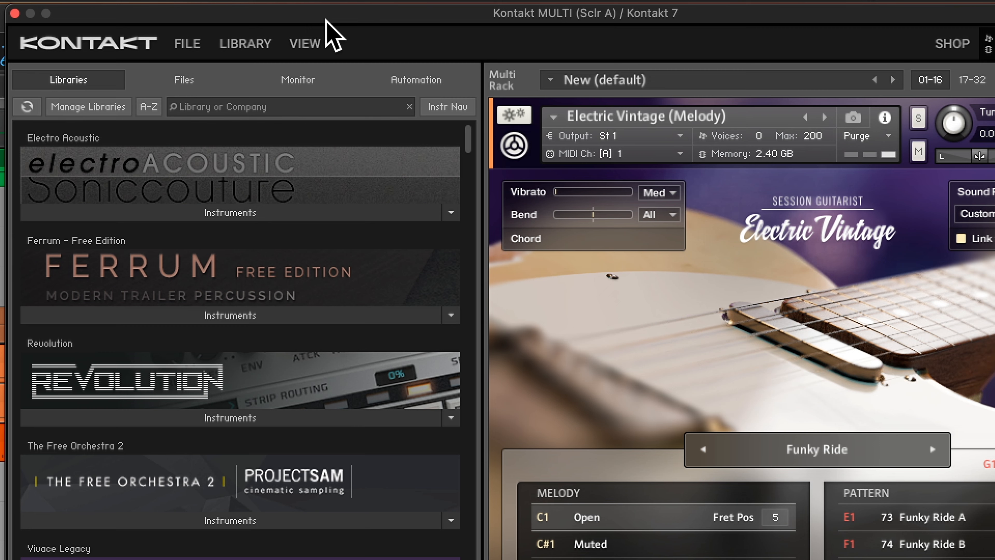
{"action": "left_click", "coordinate": [316, 45]}
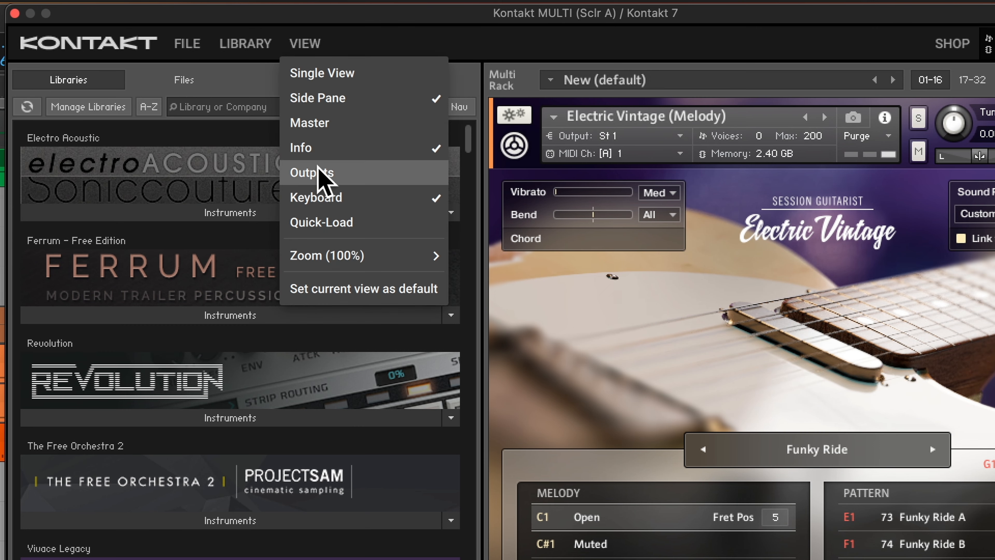
{"action": "left_click", "coordinate": [323, 177]}
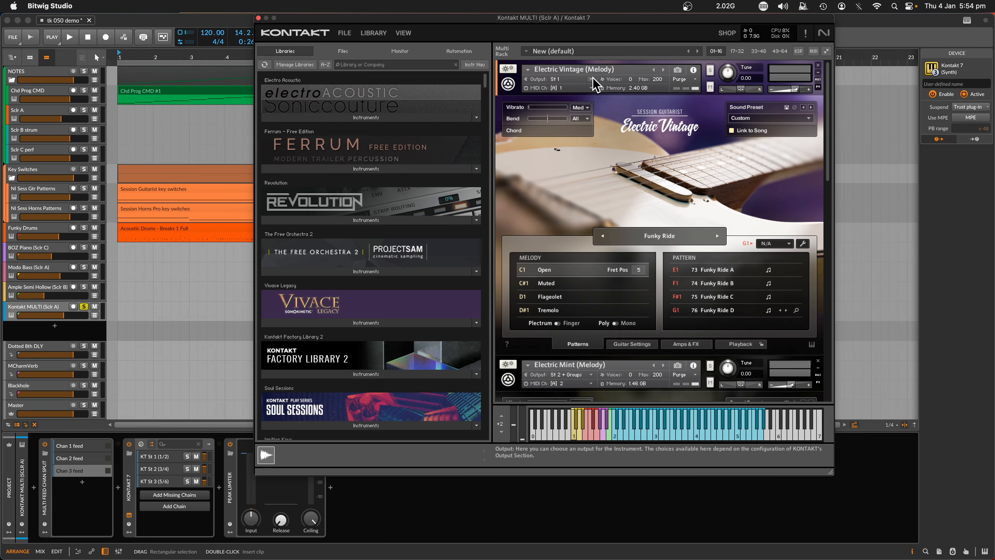
Inspect the output choices for Electric Vintage (Melody) and the output and MIDI channel assignments of Electric Mint (Melody).
{"action": "left_click", "coordinate": [593, 79]}
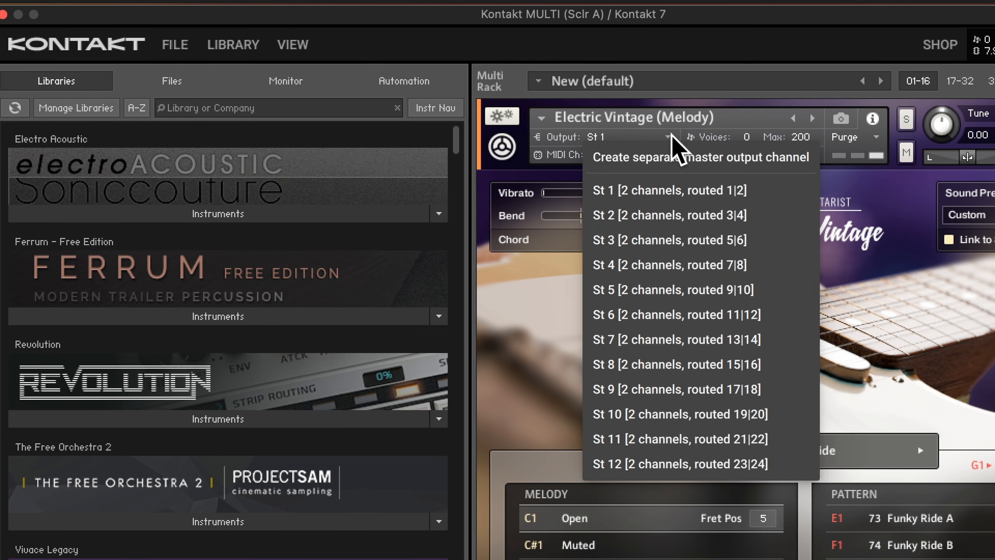
{"action": "left_click", "coordinate": [675, 142]}
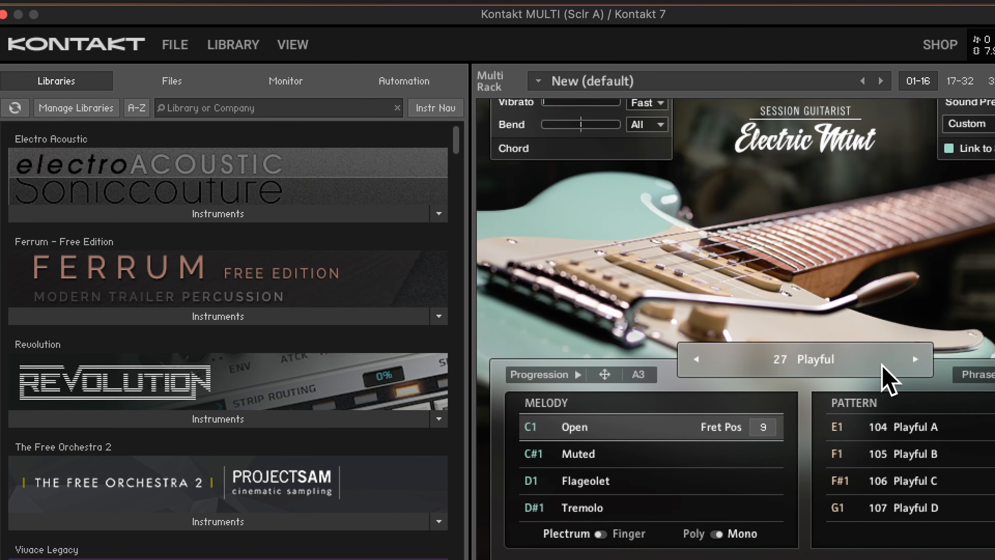
{"action": "scroll", "coordinate": [865, 351], "scroll_direction": "up", "scroll_amount": 1}
{"action": "scroll", "coordinate": [864, 350], "scroll_direction": "up", "scroll_amount": 2}
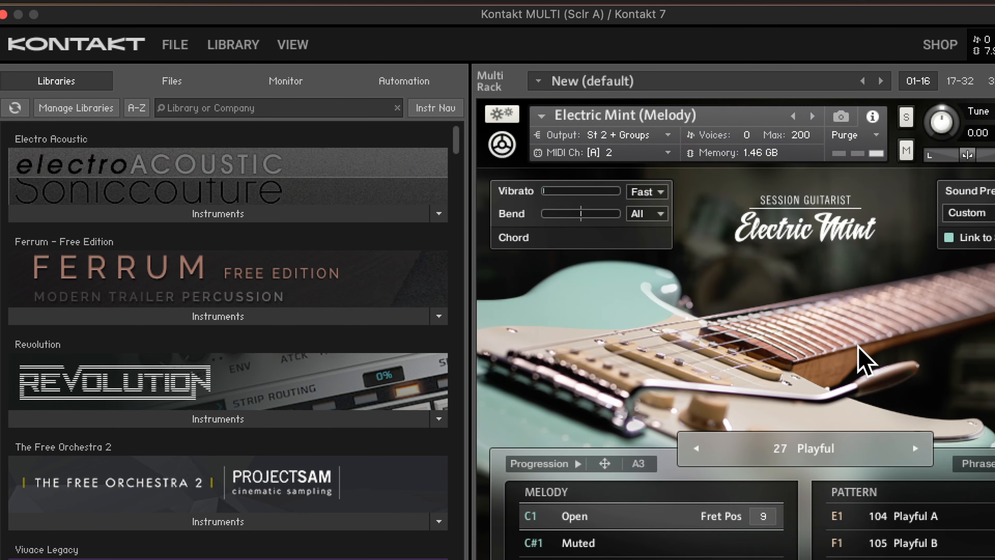
{"action": "scroll", "coordinate": [662, 133], "scroll_direction": "up", "scroll_amount": 1}
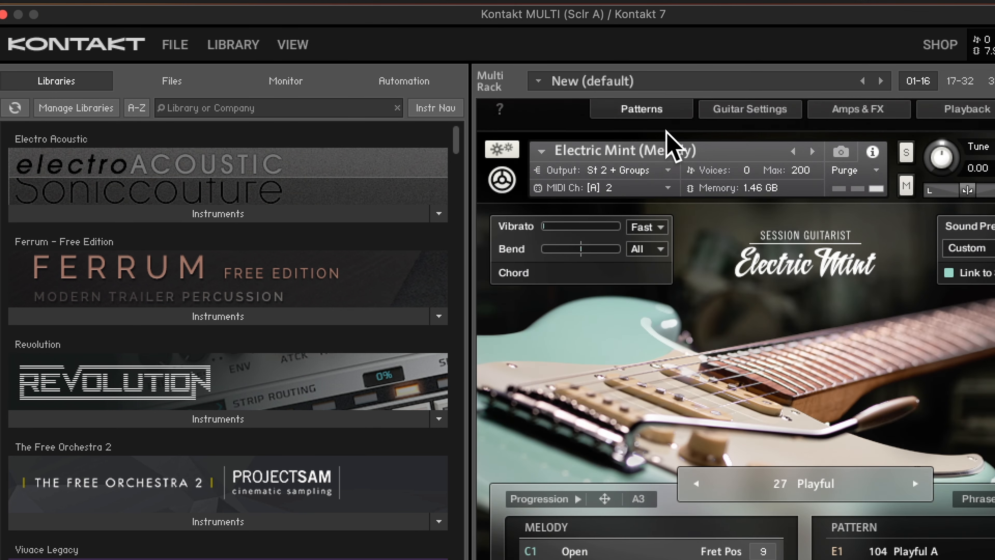
Inspect the output choices for Electric Mint (Melody) and Session Horns Pro - Performance in the Kontakt 7 rack.
{"action": "left_click", "coordinate": [669, 172]}
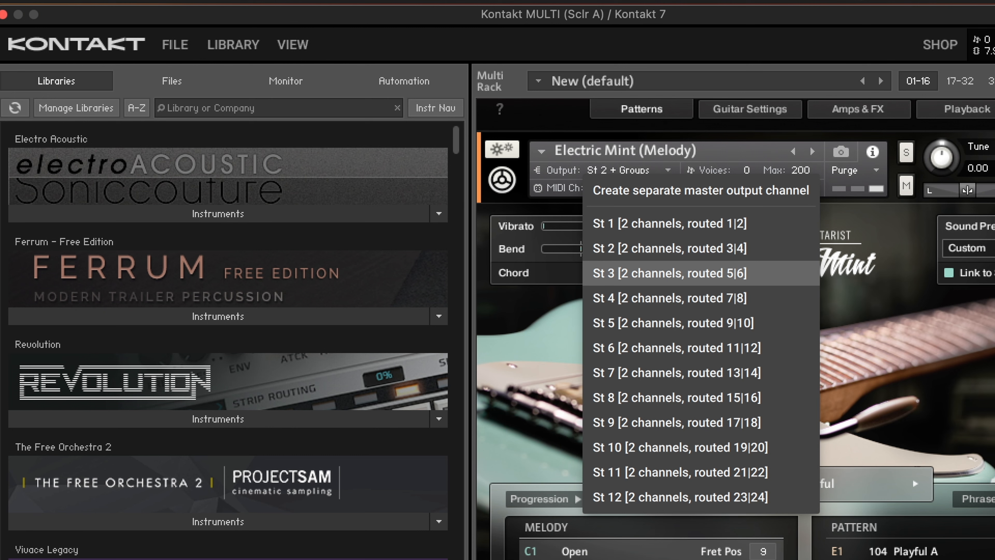
{"action": "key", "text": "Escape"}
{"action": "scroll", "coordinate": [706, 294], "scroll_direction": "down", "scroll_amount": 15}
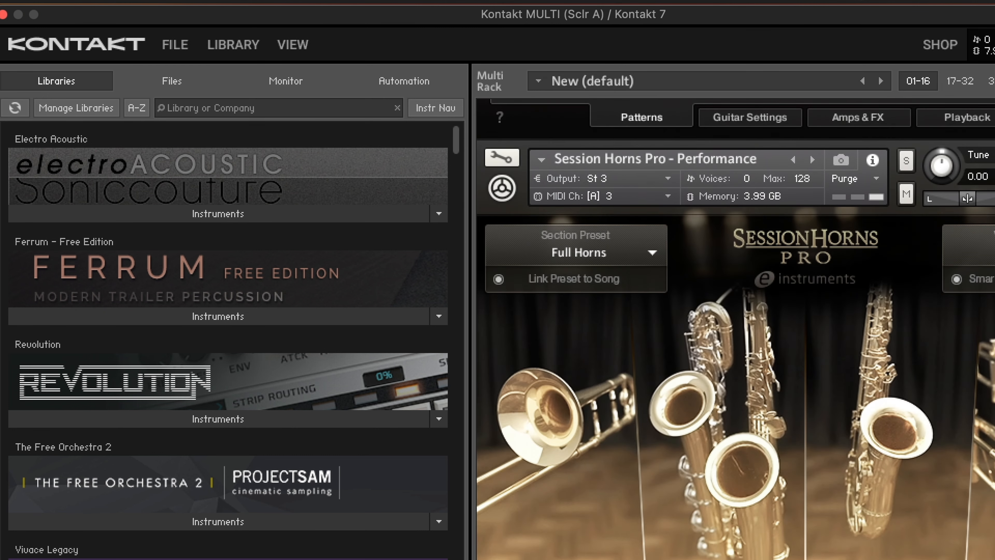
{"action": "left_click", "coordinate": [667, 179]}
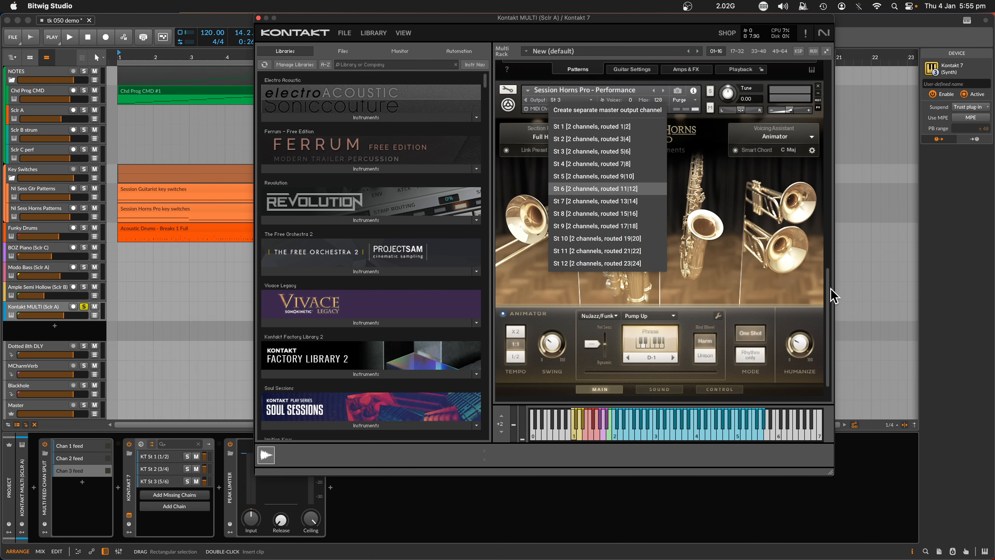
{"action": "left_click", "coordinate": [831, 289]}
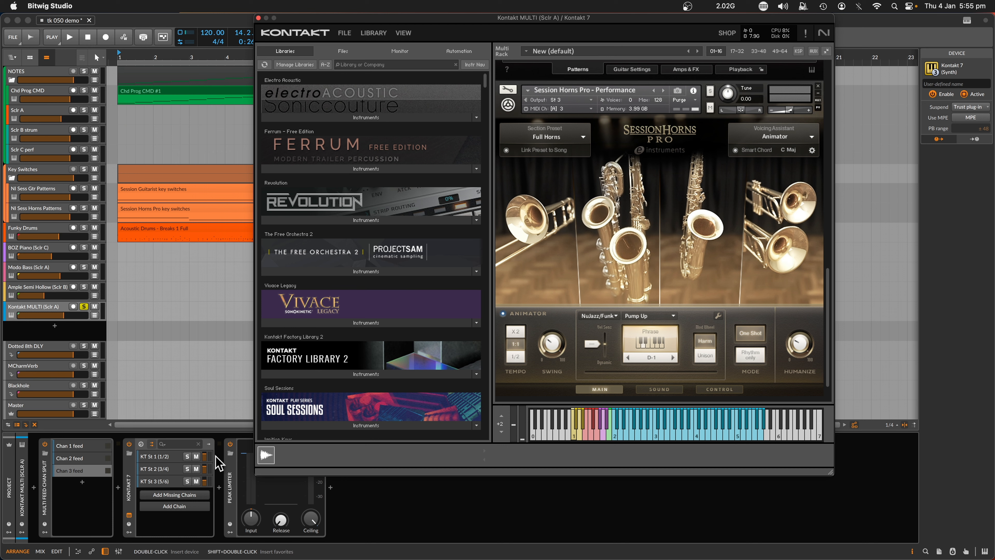
Show the Outputs section of Kontakt 7 and toggle playback of the arrangement.
{"action": "left_click", "coordinate": [403, 39]}
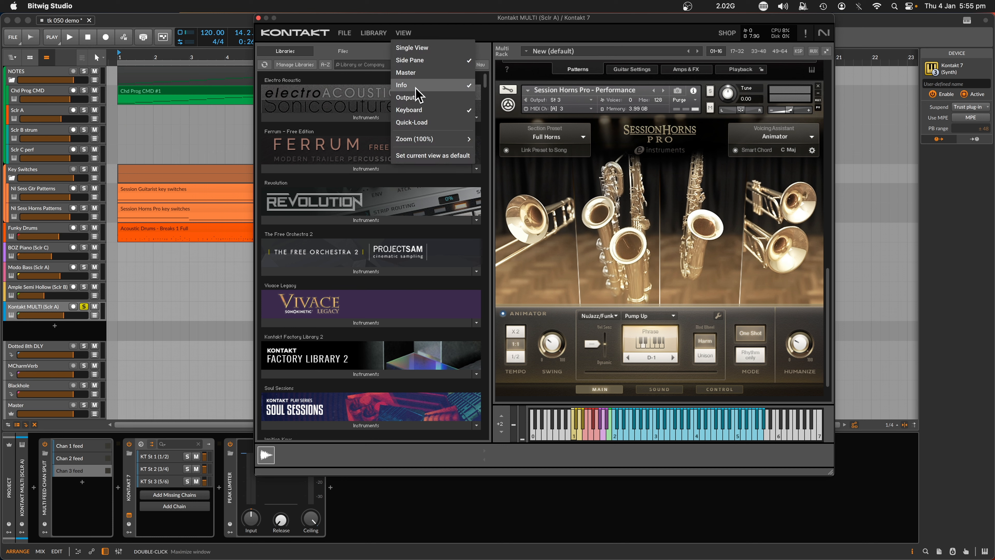
{"action": "left_click", "coordinate": [426, 102]}
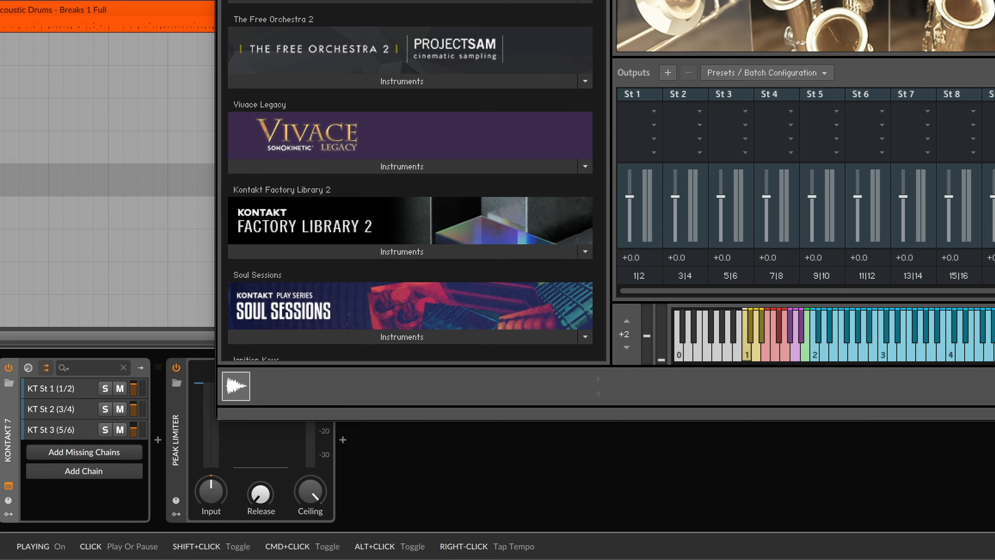
{"action": "key", "text": "space"}
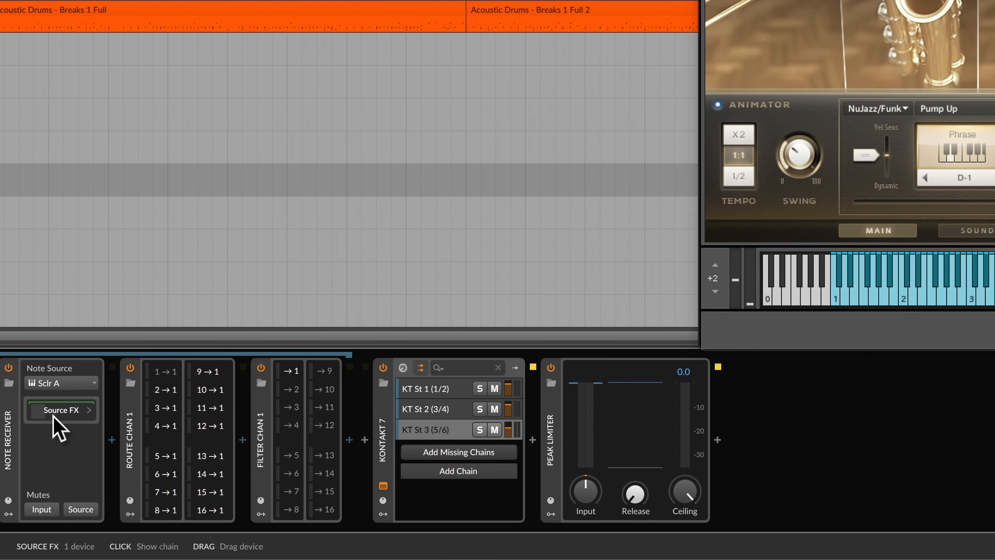
Expand the Source FX chain of the Chan 1 feed's Note Receiver and select the ch1 key switches layer.
{"action": "left_click", "coordinate": [54, 417]}
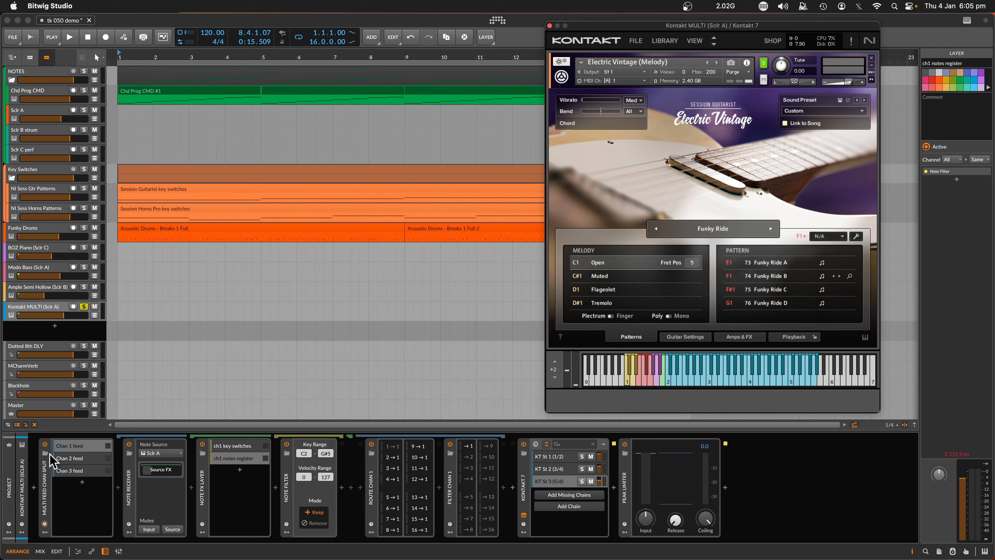
{"action": "left_click", "coordinate": [74, 449]}
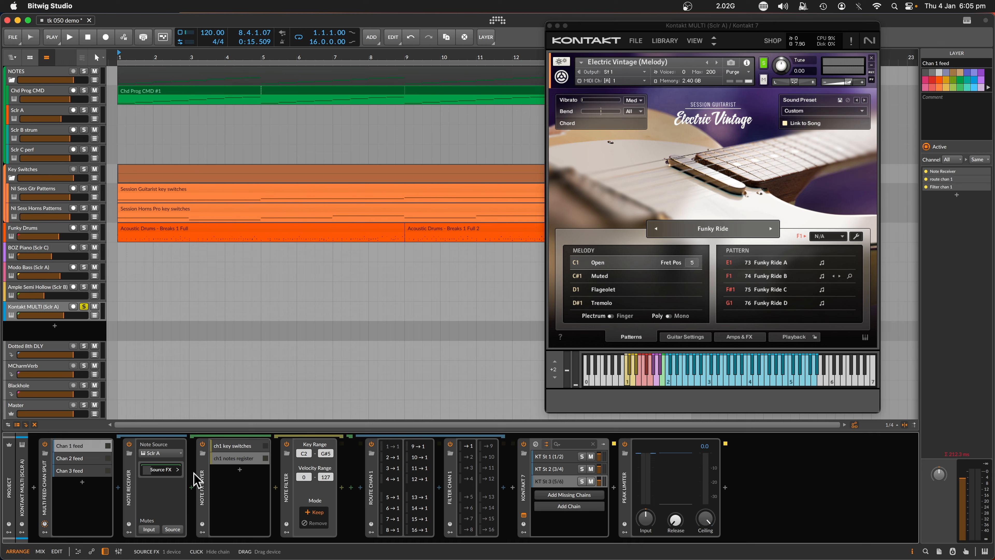
{"action": "left_click", "coordinate": [234, 446]}
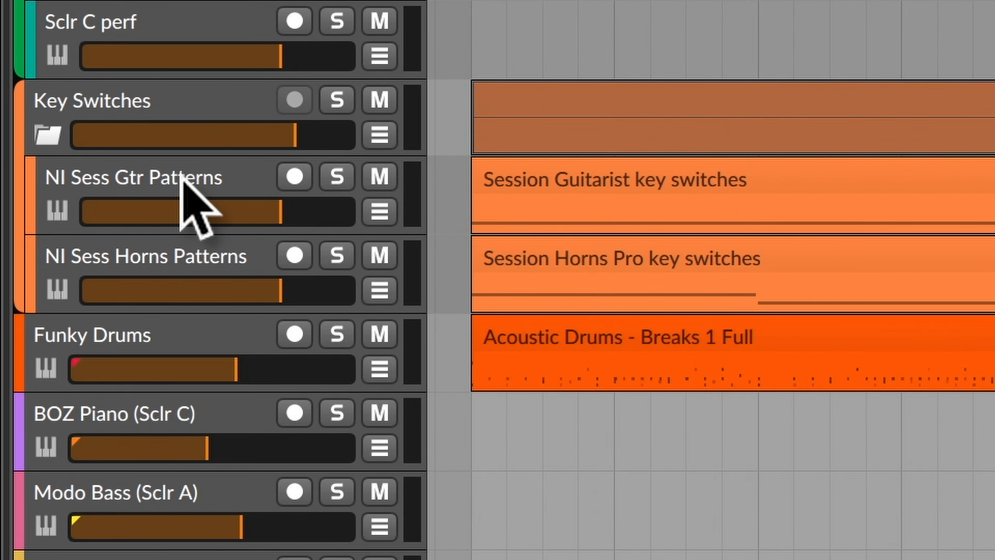
Open the Session Guitarist key switches clip on the NI Sess Gtr Patterns track and examine its notes against Kontakt's key switches.
{"action": "left_click", "coordinate": [181, 177]}
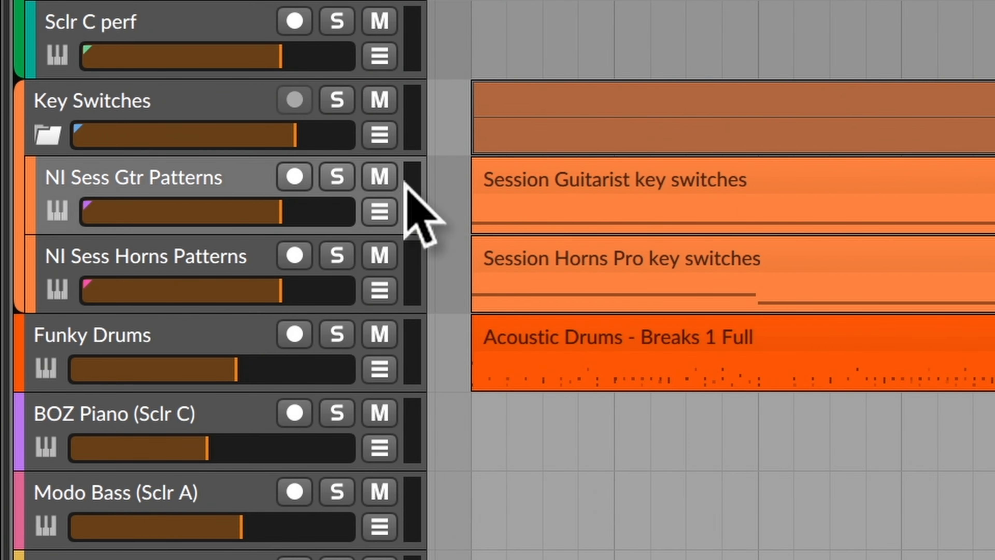
{"action": "left_click", "coordinate": [594, 182]}
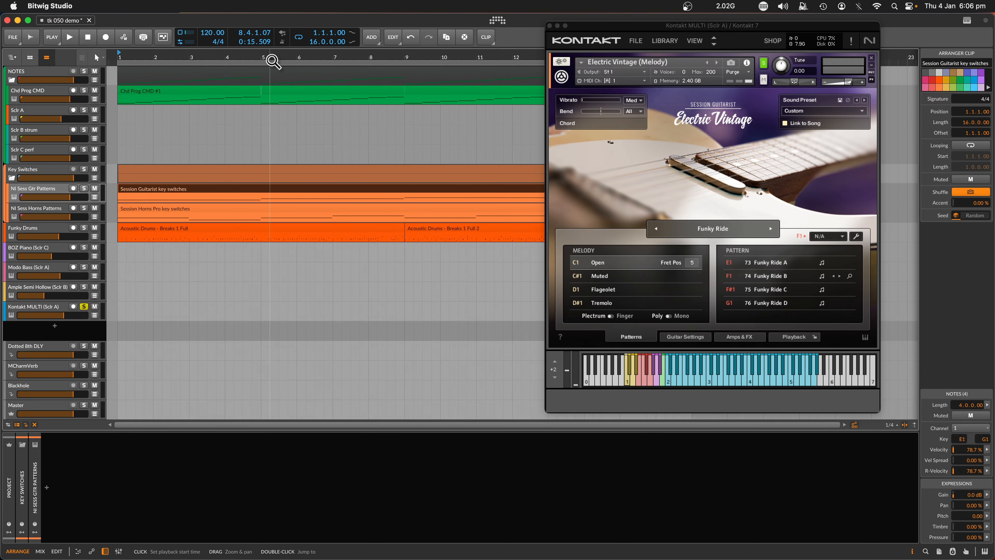
{"action": "left_click_drag", "start_coordinate": [270, 54], "coordinate": [271, 78]}
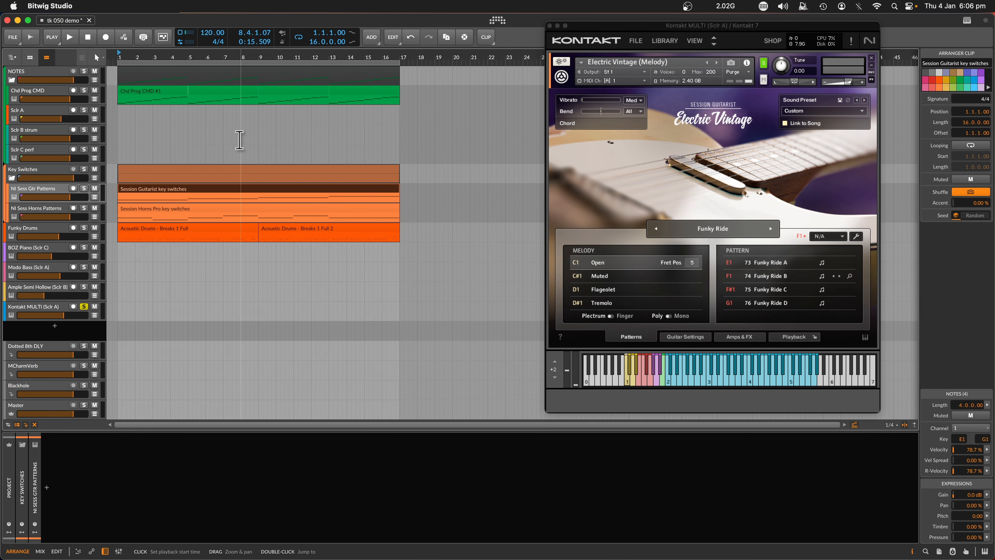
{"action": "double_click", "coordinate": [191, 191]}
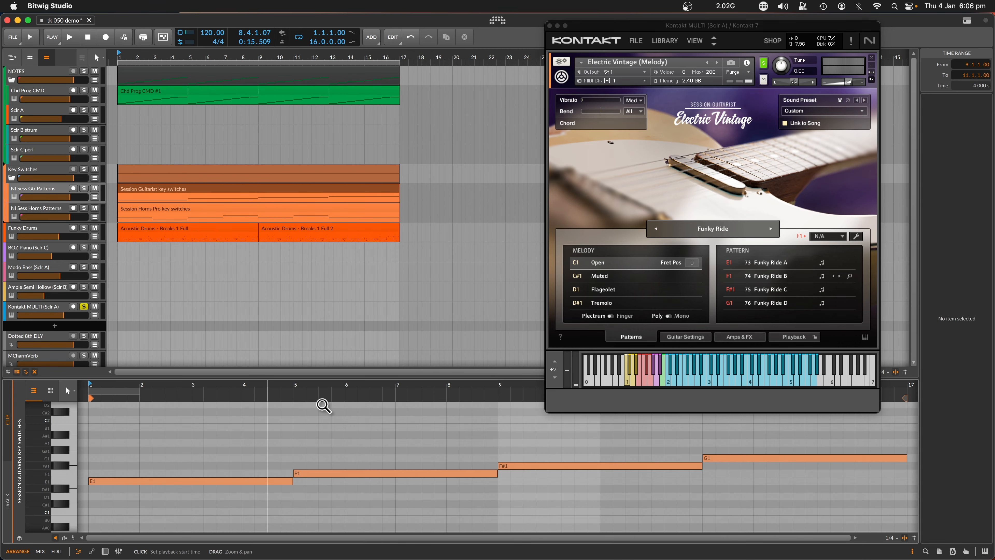
{"action": "left_click_drag", "start_coordinate": [296, 389], "coordinate": [216, 387]}
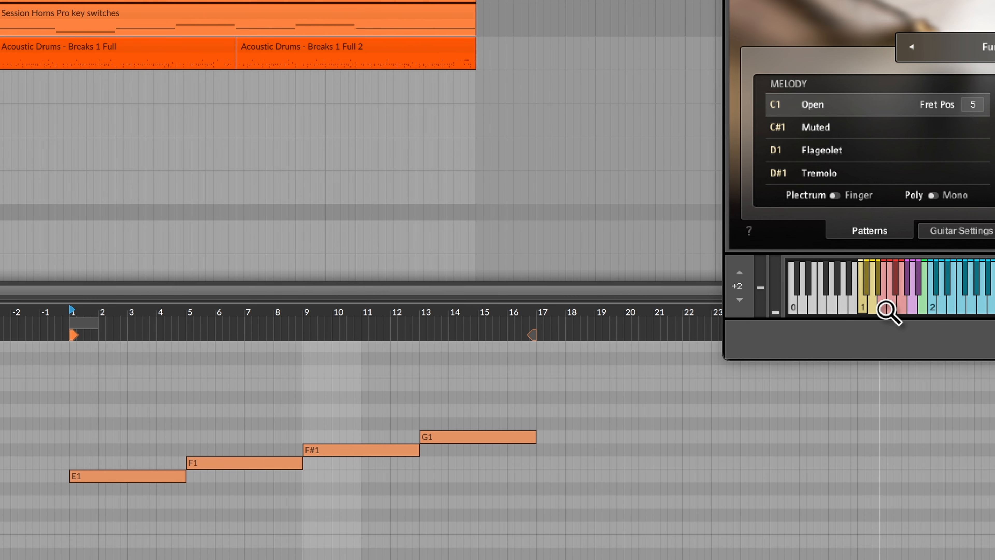
{"action": "mouse_move", "coordinate": [881, 305]}
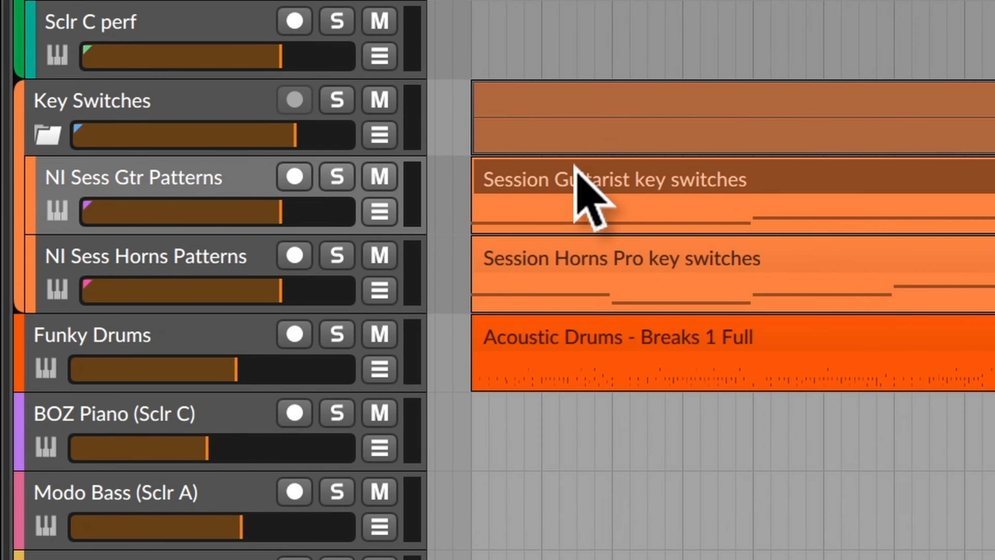
Select the NI Sess Gtr Patterns track, and return to the device chain of the Kontakt MULTI (Sclr A) track.
{"action": "left_click", "coordinate": [143, 186]}
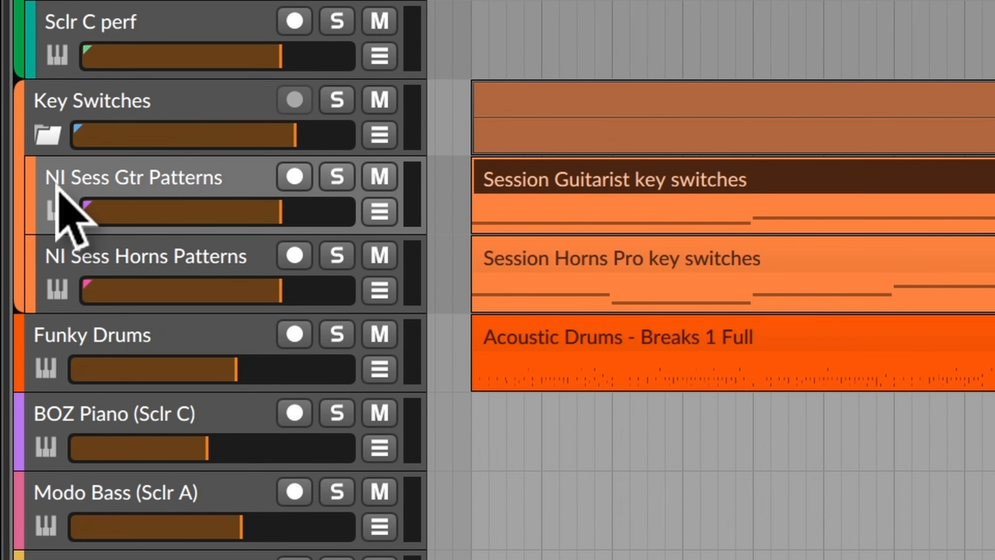
{"action": "left_click", "coordinate": [201, 176]}
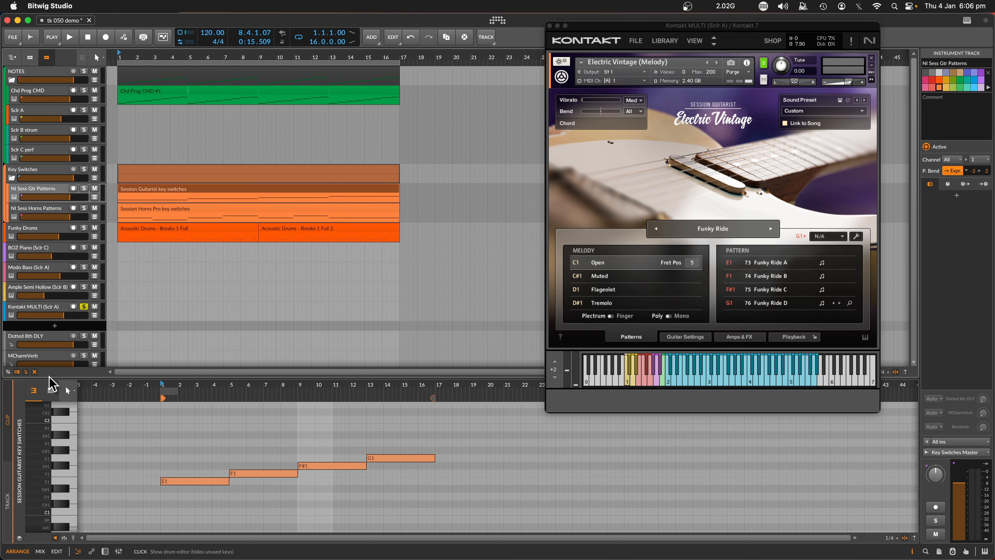
{"action": "left_click", "coordinate": [47, 313]}
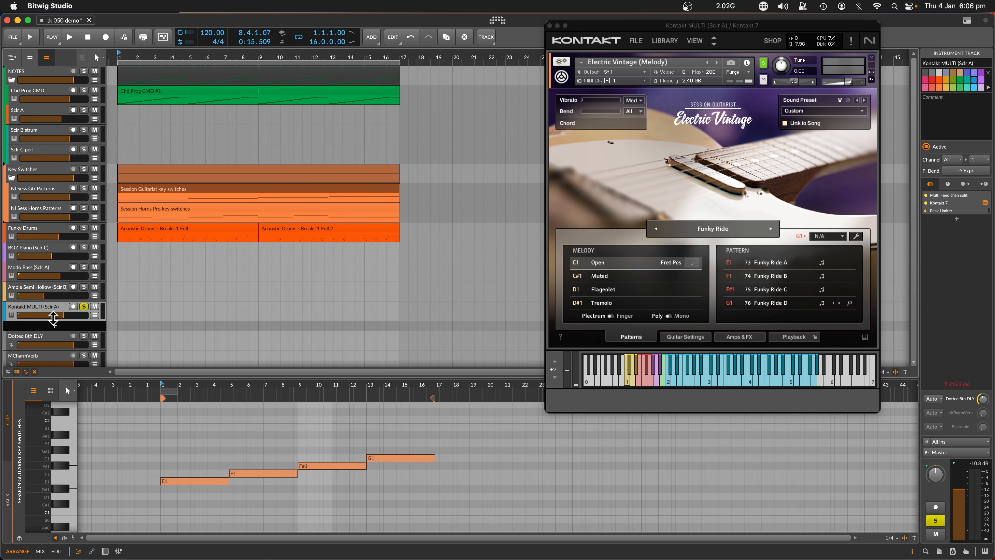
{"action": "double_click", "coordinate": [53, 317]}
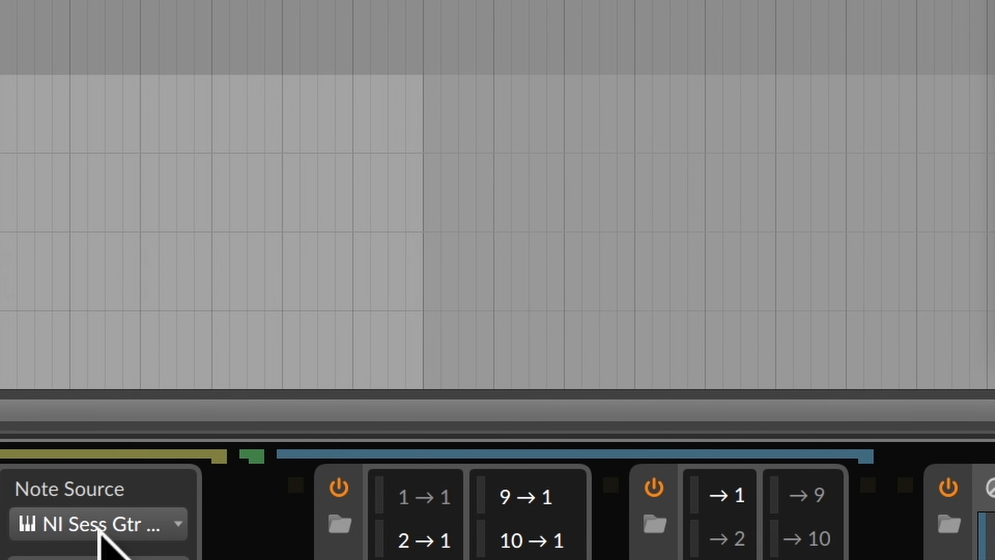
Set the note source of the Note Receiver in the ch1 key switches layer to NI Sess Gtr Patterns from the Key Switches group.
{"action": "left_click", "coordinate": [129, 524]}
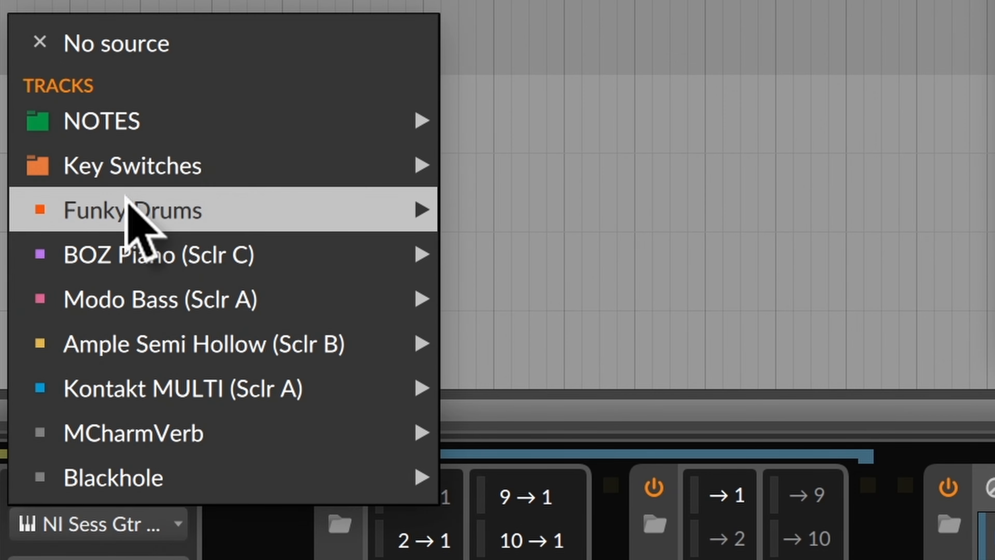
{"action": "mouse_move", "coordinate": [131, 165]}
{"action": "mouse_move", "coordinate": [517, 157]}
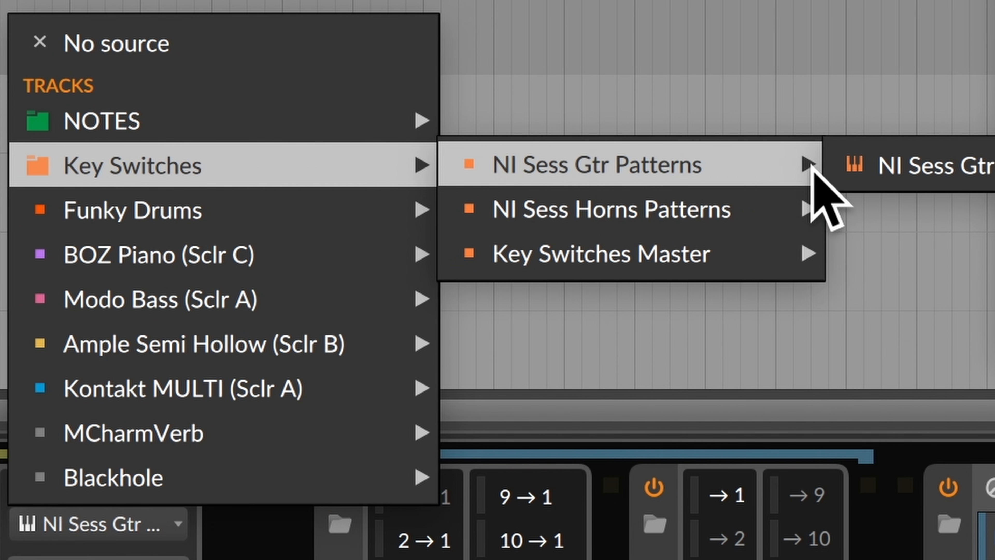
{"action": "left_click", "coordinate": [928, 166]}
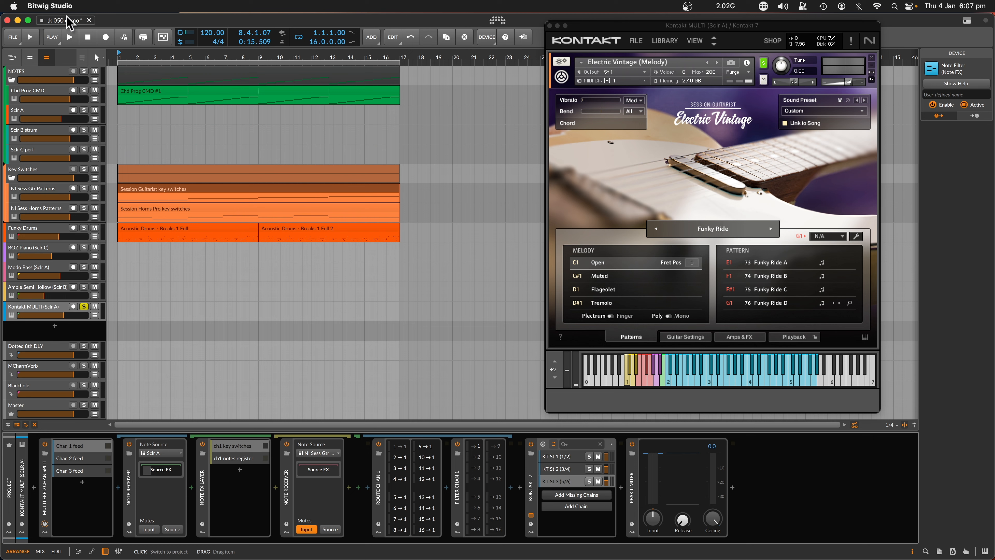
Play the arrangement to check the pattern switching in Electric Vintage (Melody), and stop playback.
{"action": "left_click", "coordinate": [70, 38]}
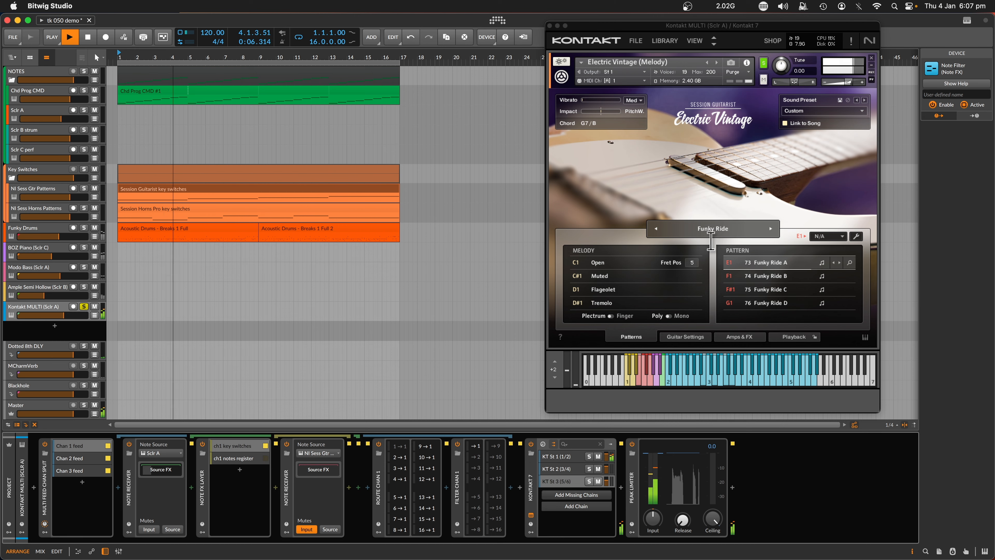
{"action": "left_click", "coordinate": [728, 276]}
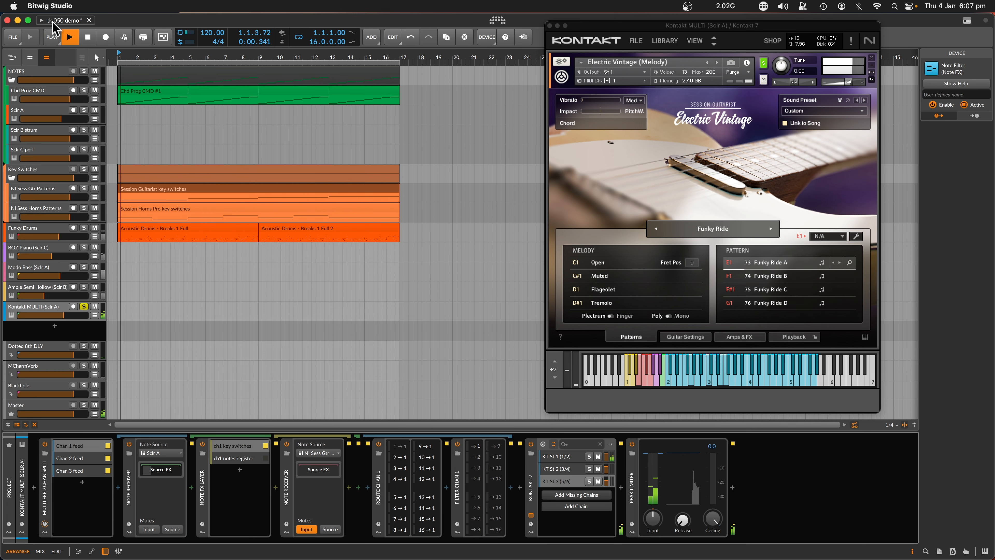
{"action": "left_click", "coordinate": [89, 38]}
Compress the Session Guitarist key switches clip in time to 8 bars and loop it out to 16 bars.
{"action": "left_click", "coordinate": [169, 195]}
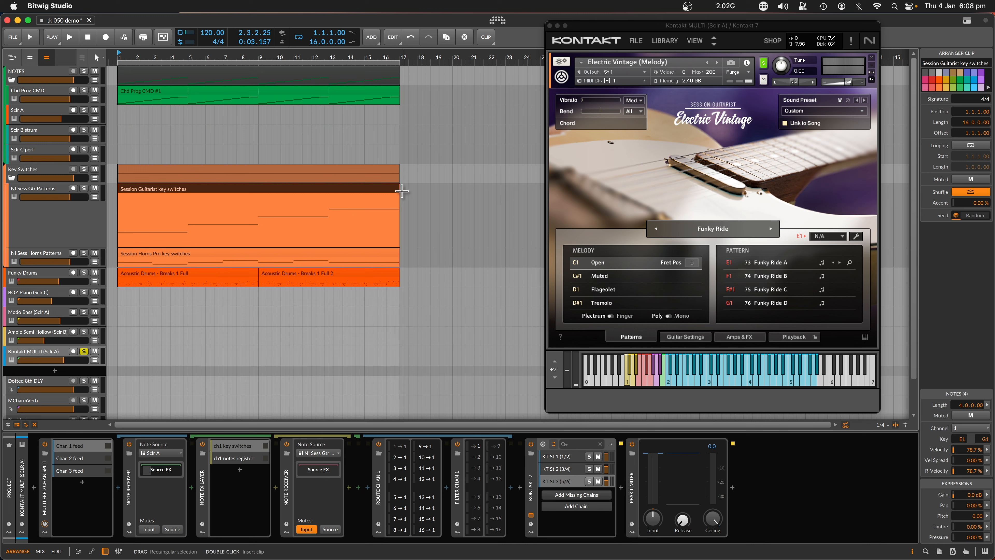
{"action": "left_click_drag", "start_coordinate": [397, 191], "coordinate": [257, 195]}
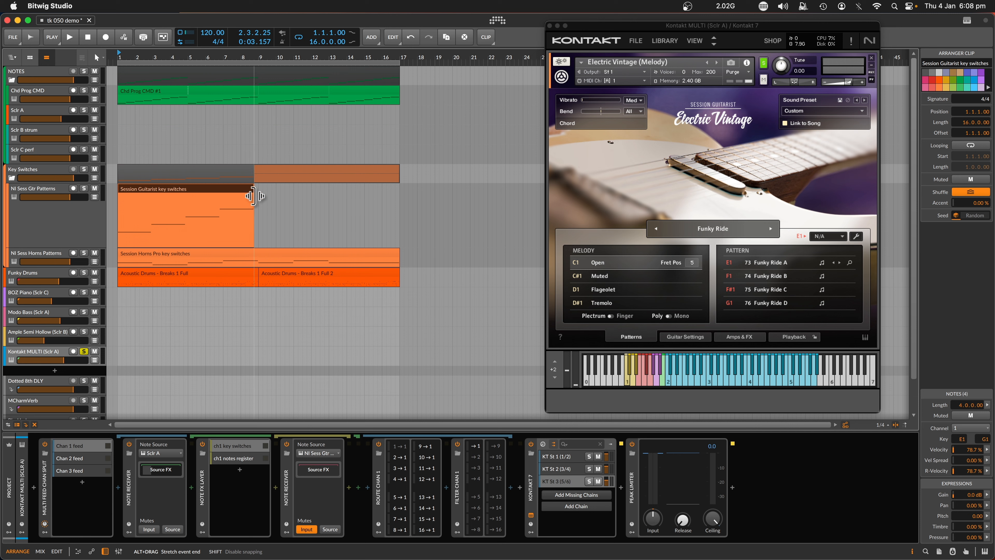
{"action": "left_click_drag", "start_coordinate": [253, 195], "coordinate": [254, 196]}
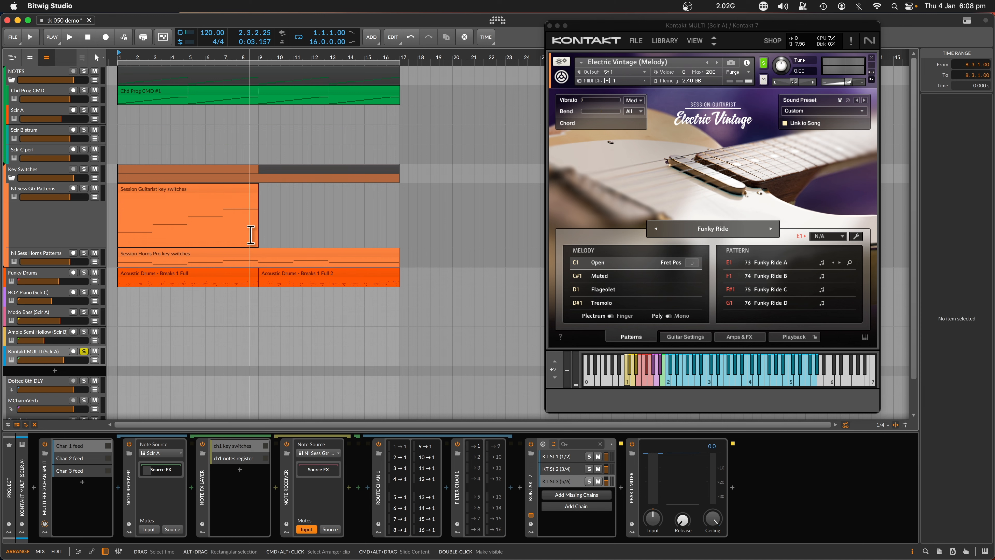
{"action": "left_click_drag", "start_coordinate": [256, 245], "coordinate": [397, 246]}
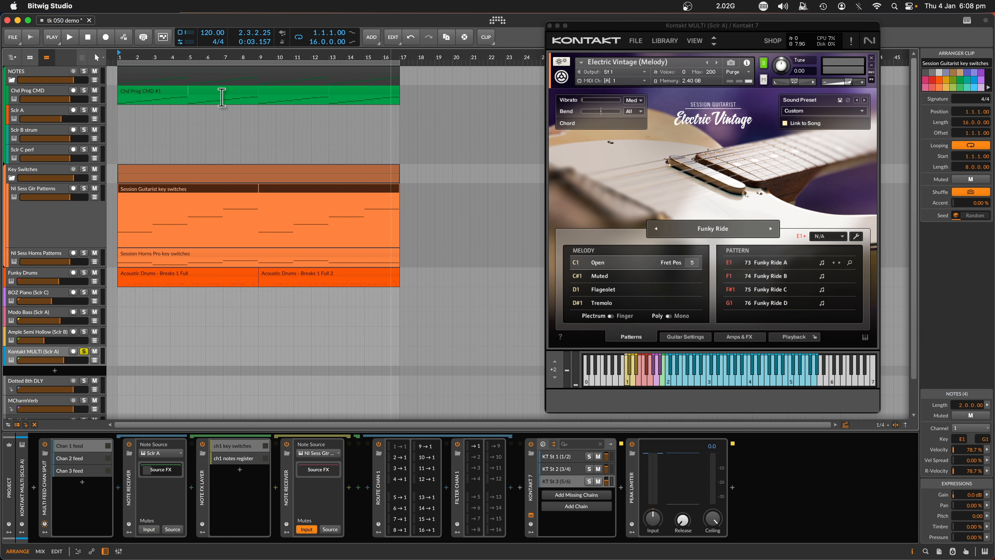
Play the arrangement to check the faster key switches, and stop playback.
{"action": "left_click", "coordinate": [70, 39]}
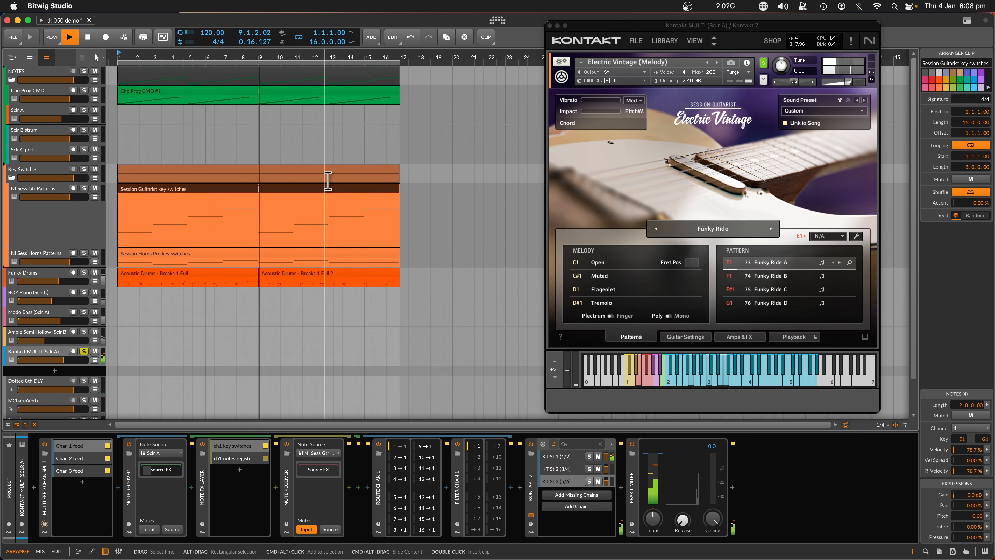
{"action": "key", "text": "space"}
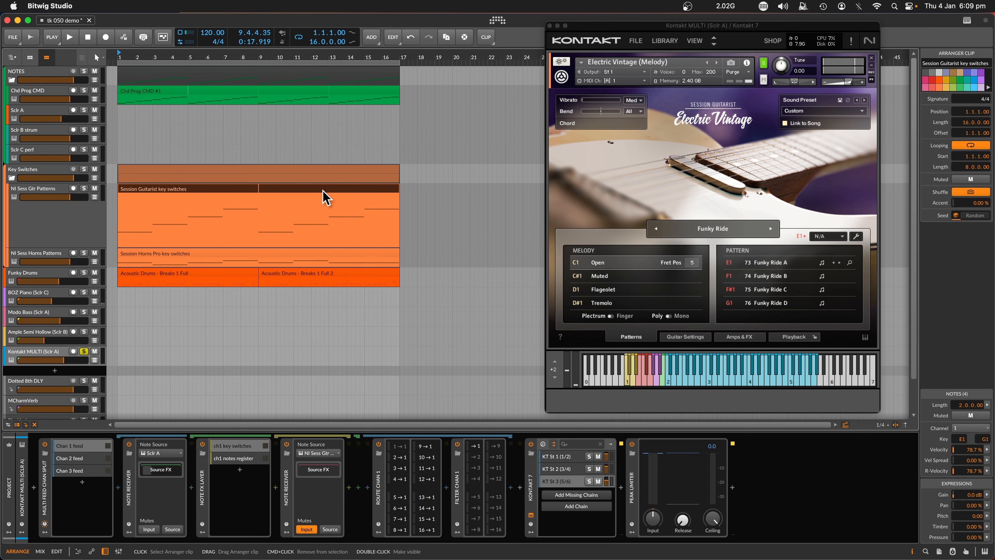
Undo the clip looping, stretch the Session Guitarist key switches clip to 16 bars and reduce its track height.
{"action": "key", "text": "super+z"}
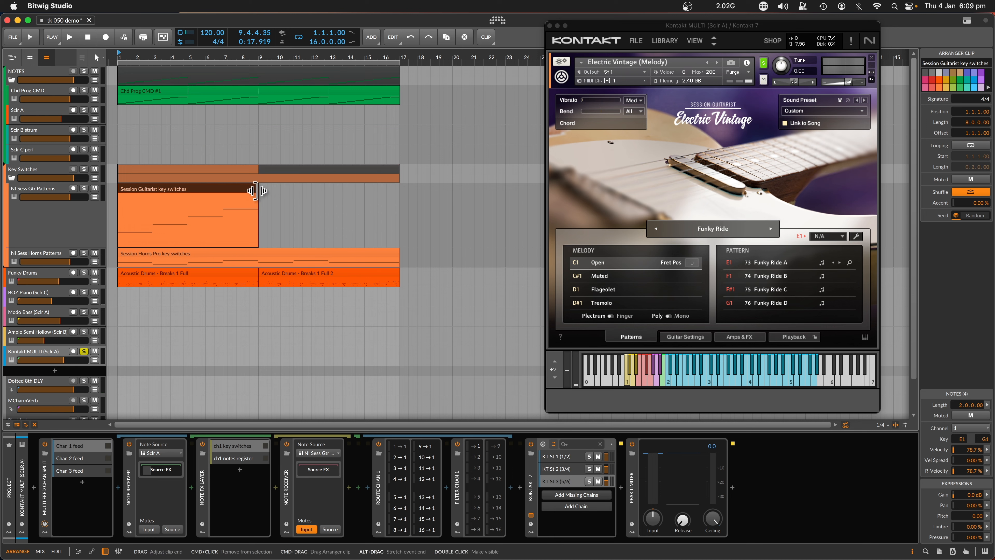
{"action": "left_click_drag", "start_coordinate": [255, 190], "coordinate": [288, 193]}
{"action": "left_click_drag", "start_coordinate": [339, 193], "coordinate": [399, 190]}
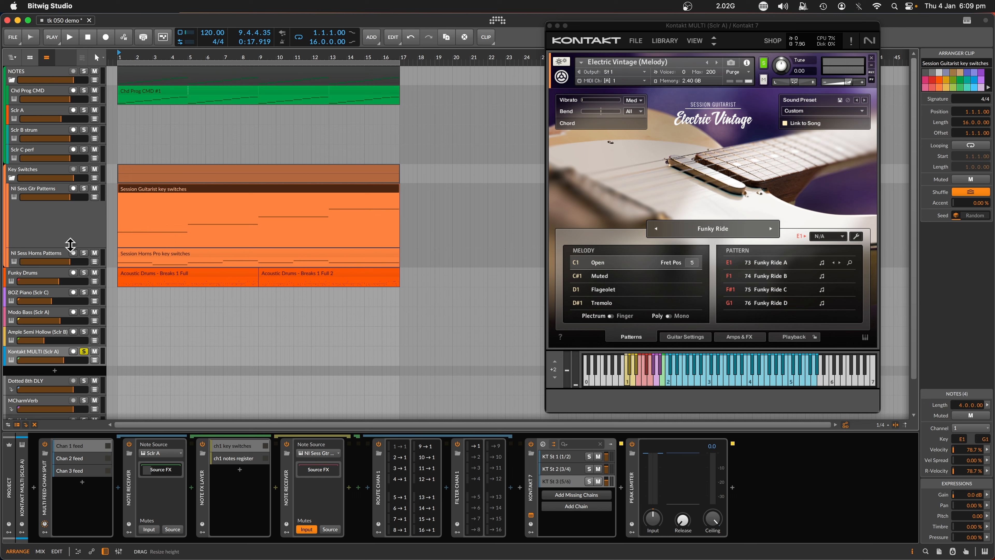
{"action": "left_click_drag", "start_coordinate": [71, 245], "coordinate": [69, 169]}
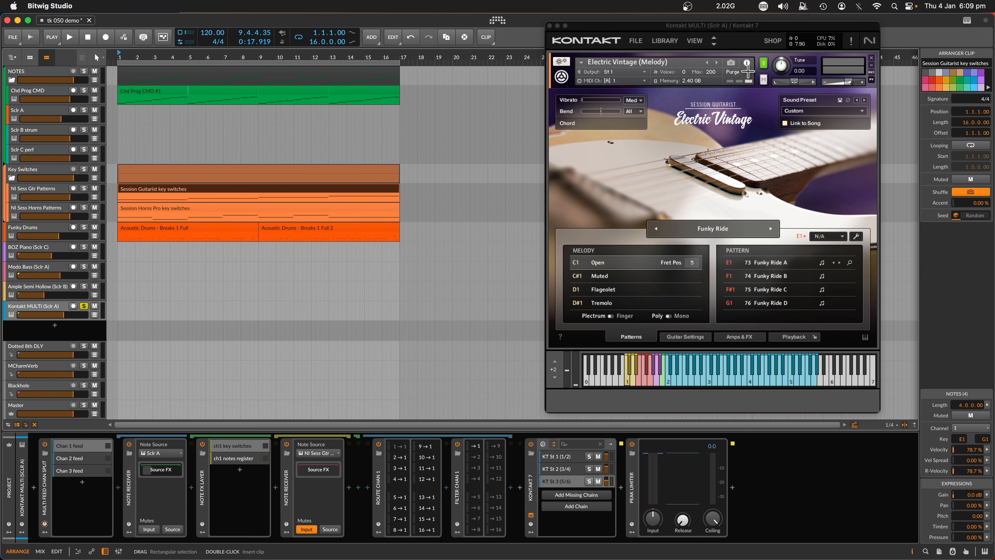
Solo Electric Mint (Melody) in Kontakt and show the ch2 key switches layer of the Chan 2 feed.
{"action": "left_click", "coordinate": [713, 43]}
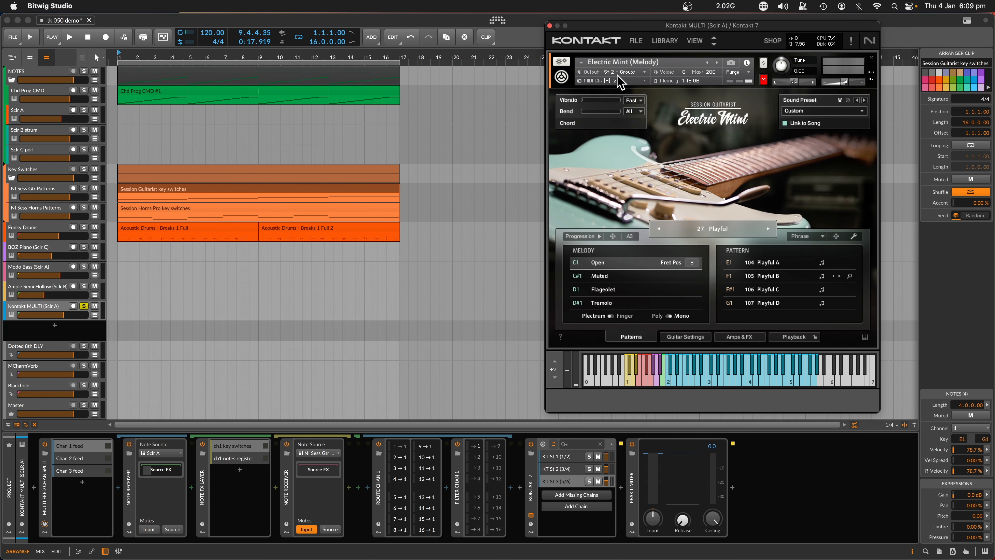
{"action": "left_click", "coordinate": [763, 63]}
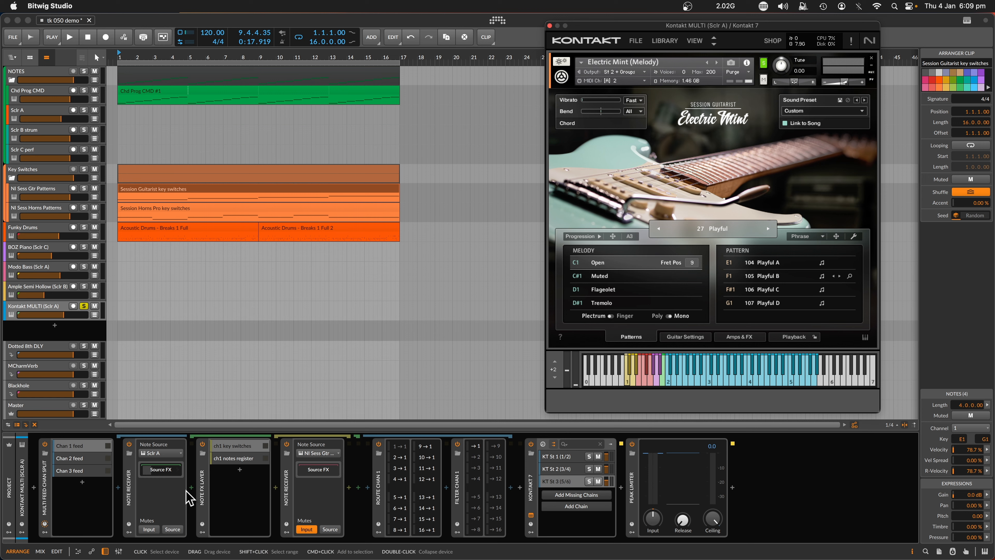
{"action": "left_click", "coordinate": [77, 459]}
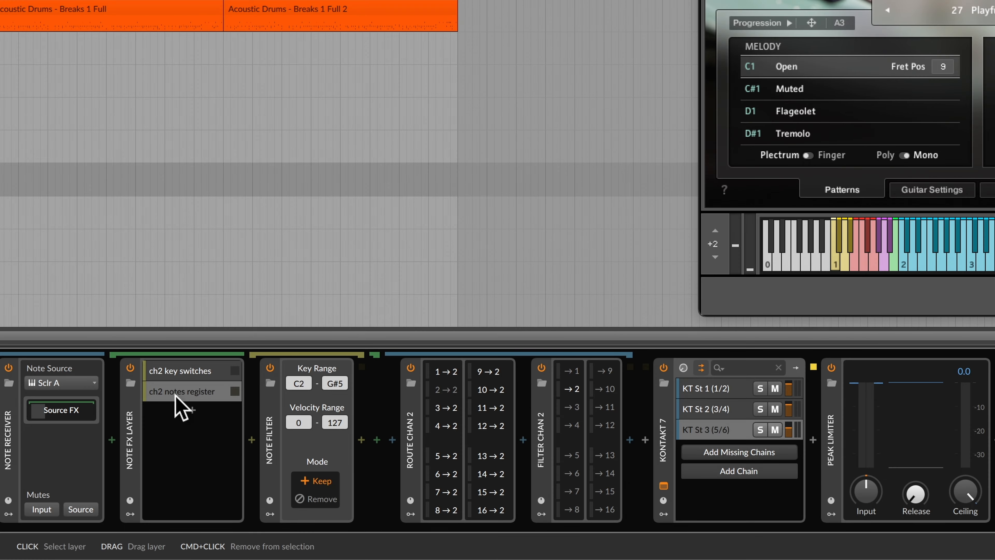
{"action": "left_click", "coordinate": [185, 376]}
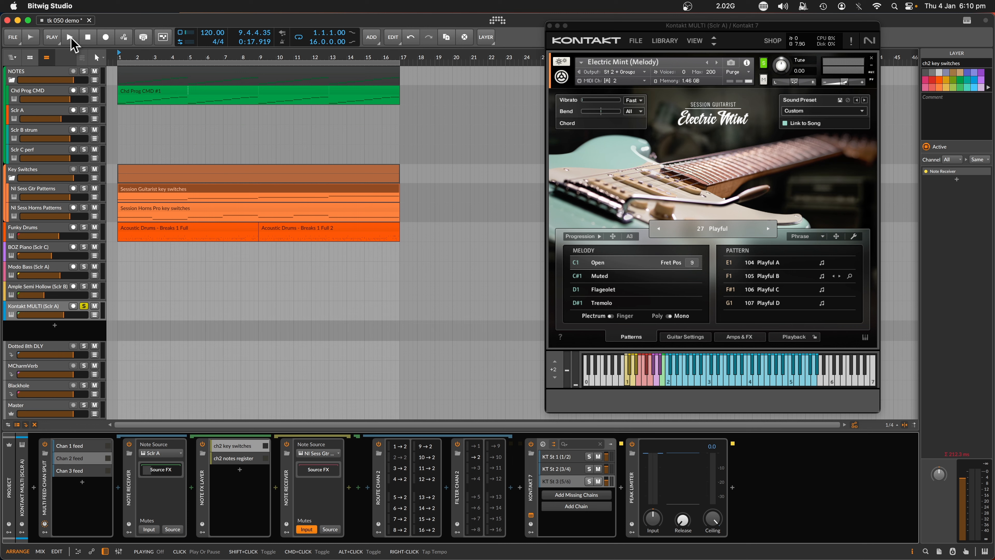
Play the arrangement to check the pattern switching in Electric Mint (Melody), and stop playback.
{"action": "left_click", "coordinate": [71, 38]}
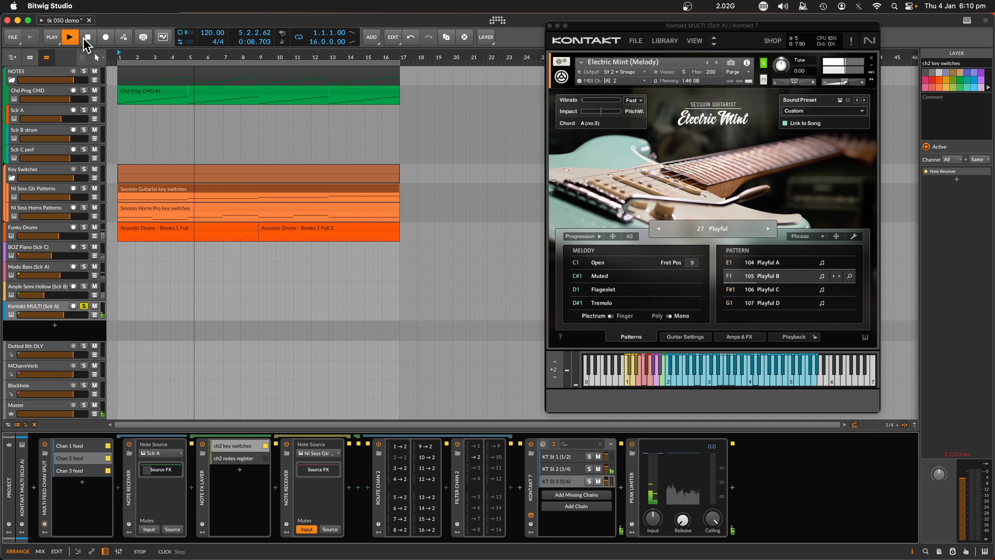
{"action": "left_click", "coordinate": [87, 37]}
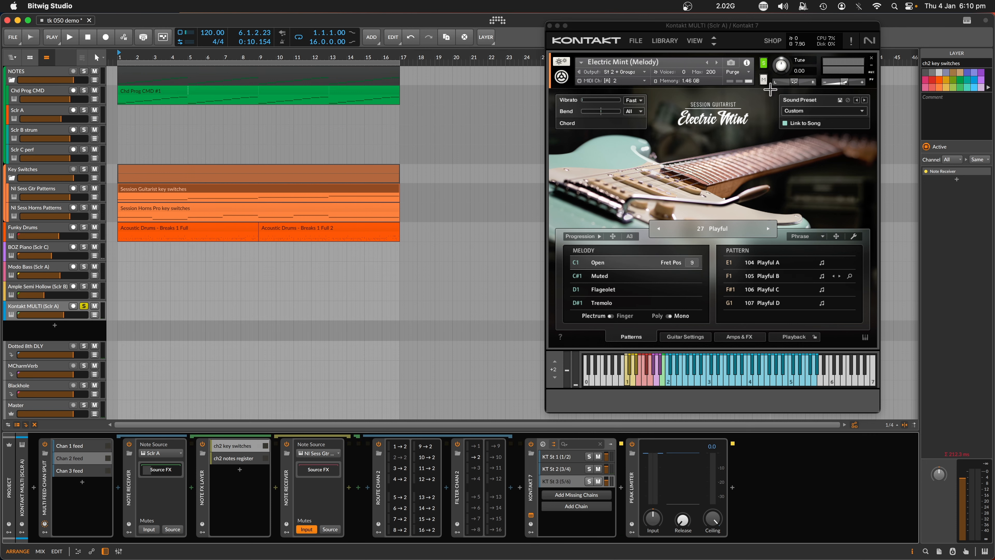
Unsolo Electric Mint (Melody), mute Session Horns Pro - Performance, and return to the Electric Mint instrument in Kontakt.
{"action": "left_click", "coordinate": [763, 62]}
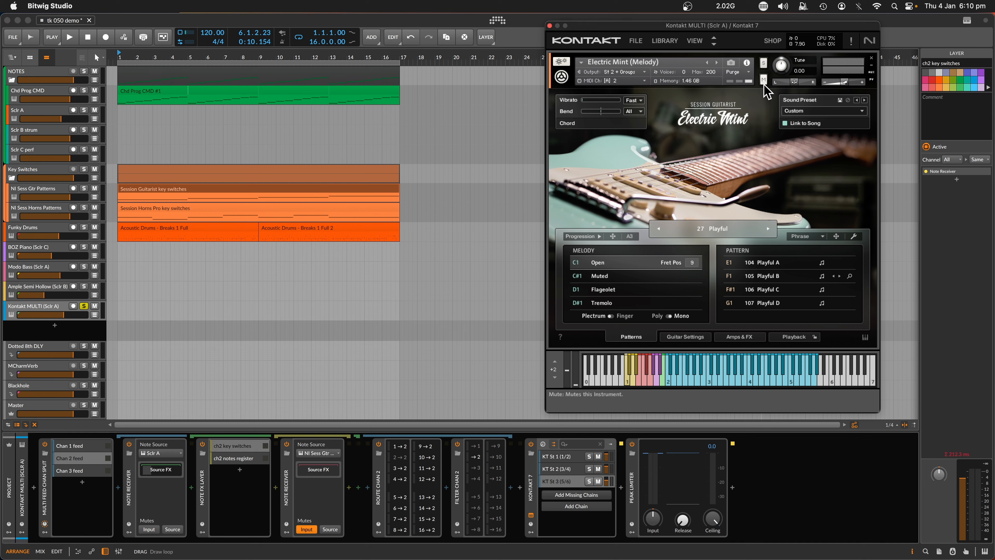
{"action": "left_click", "coordinate": [714, 44]}
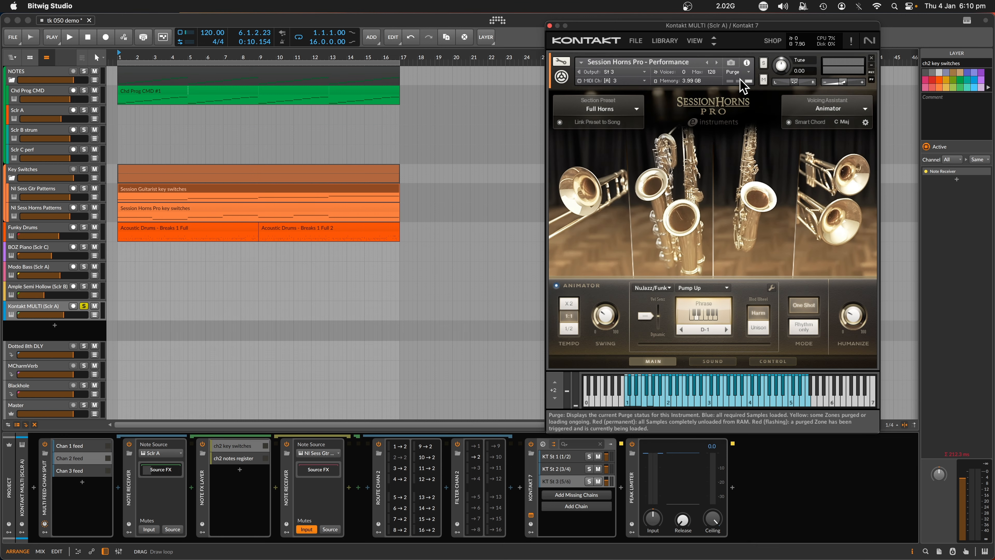
{"action": "left_click", "coordinate": [763, 80]}
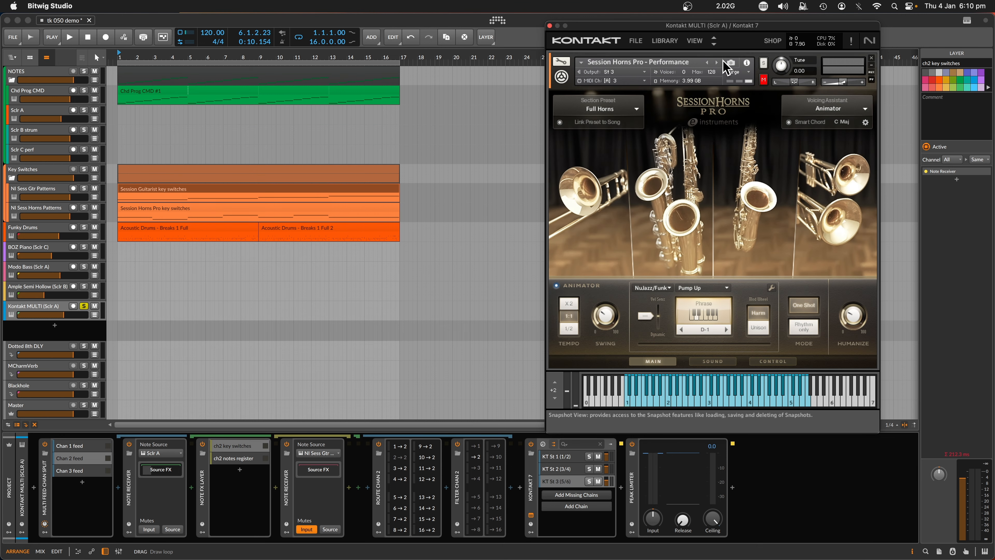
{"action": "left_click", "coordinate": [715, 38]}
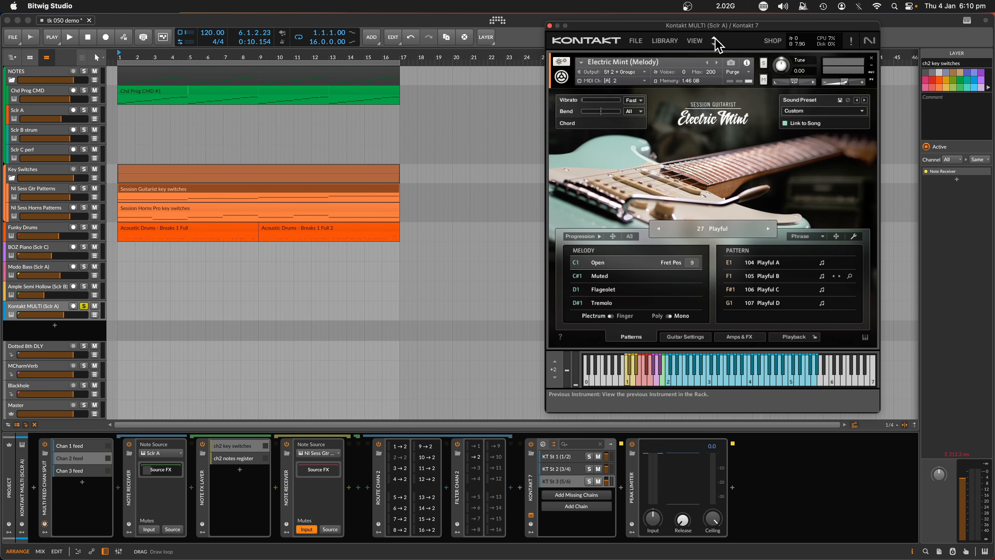
{"action": "left_click", "coordinate": [714, 44]}
{"action": "left_click", "coordinate": [715, 44]}
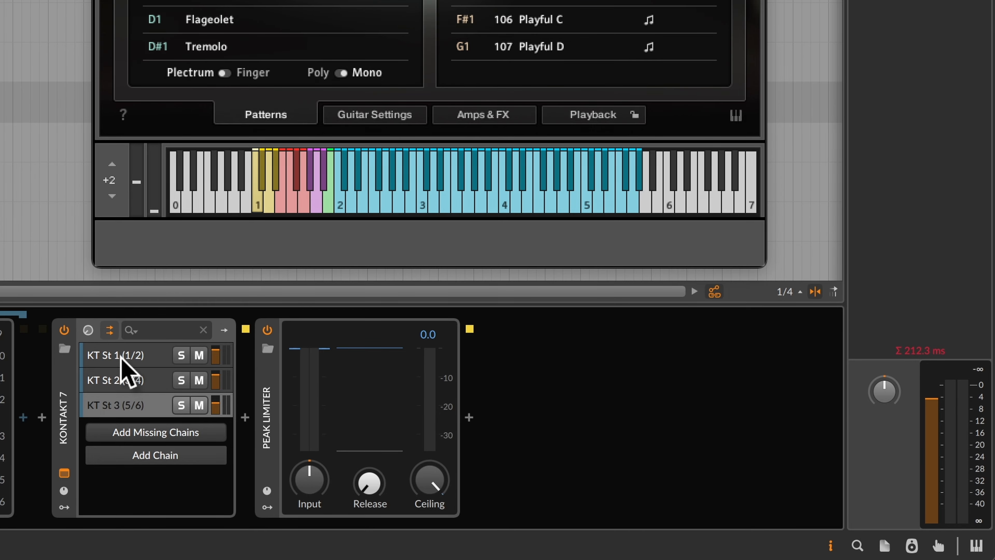
Inspect the panning of the Kontakt chains KT St 1 (1/2) and KT St 2 (3/4), and play the arrangement with both guitars.
{"action": "left_click", "coordinate": [566, 456]}
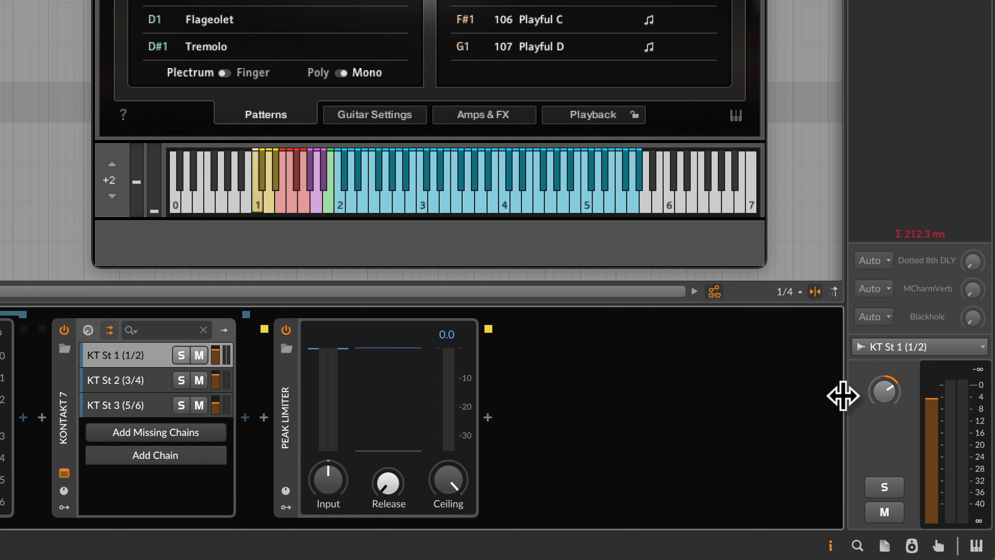
{"action": "left_click", "coordinate": [878, 392]}
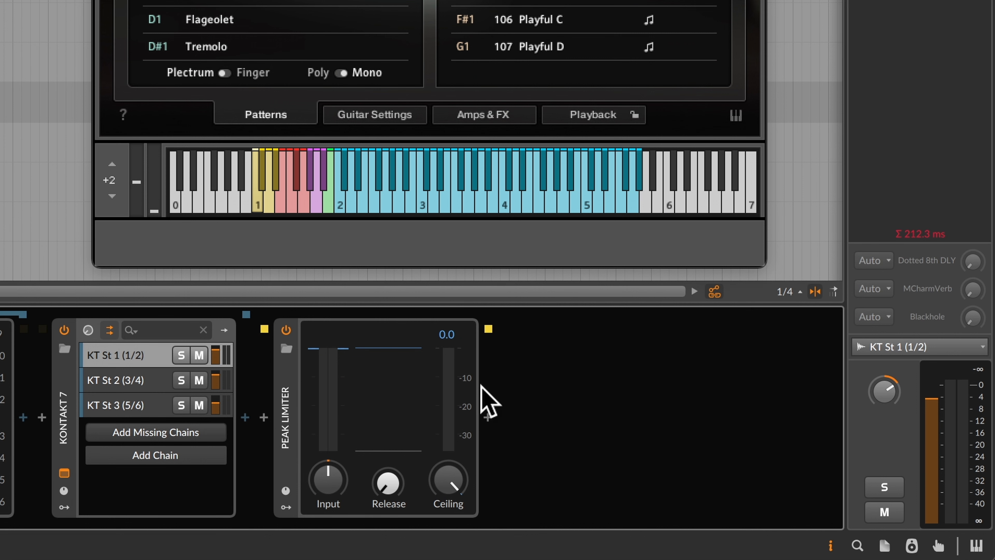
{"action": "left_click", "coordinate": [119, 382]}
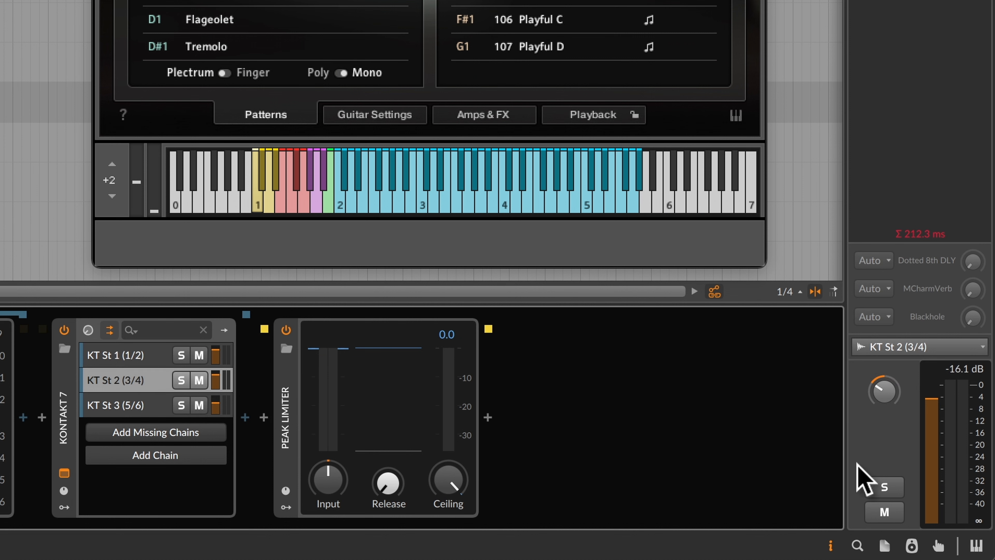
{"action": "left_click", "coordinate": [70, 37]}
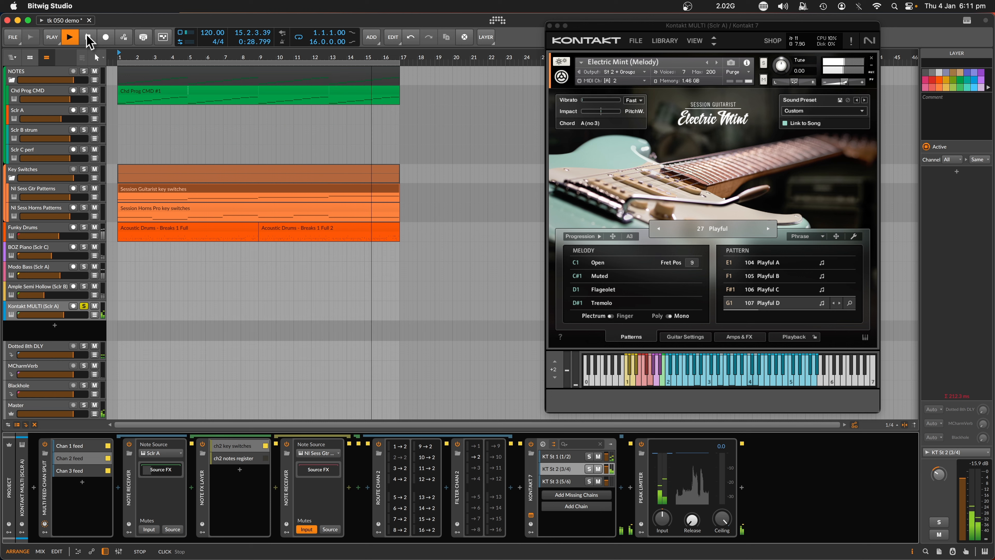
{"action": "left_click", "coordinate": [88, 37]}
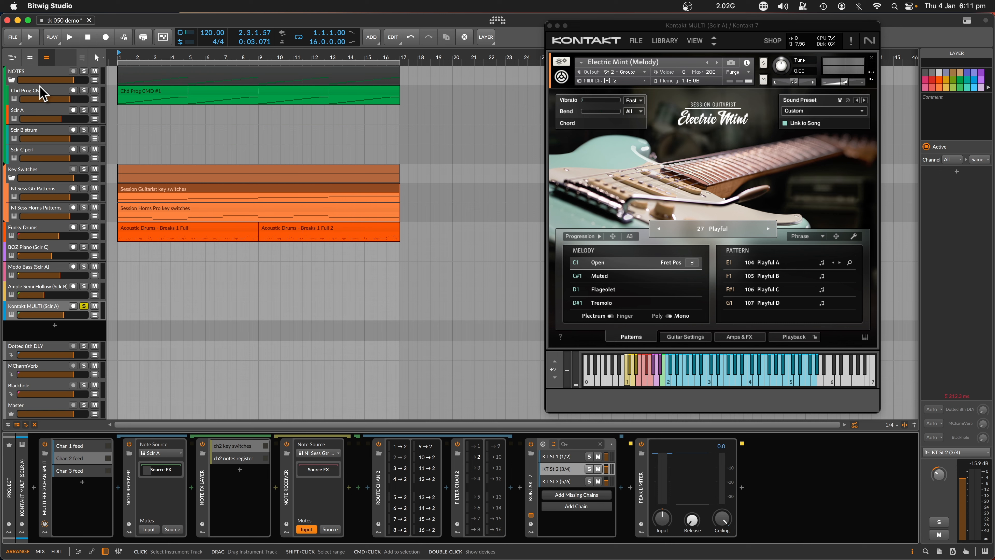
Open the Scaler instance on the Sclr A track and audition the G 7 chord in Pattern 1.
{"action": "left_click", "coordinate": [34, 118]}
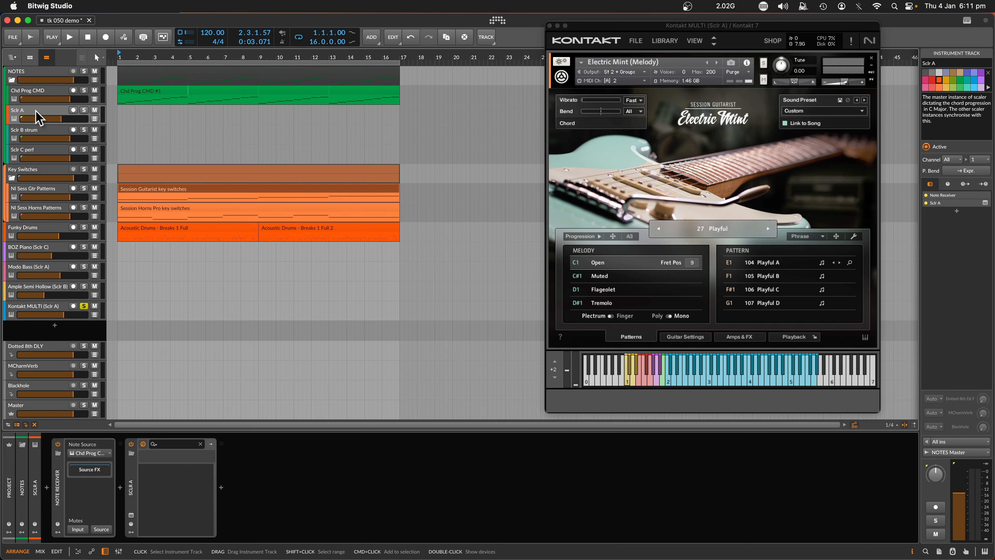
{"action": "left_click", "coordinate": [131, 515]}
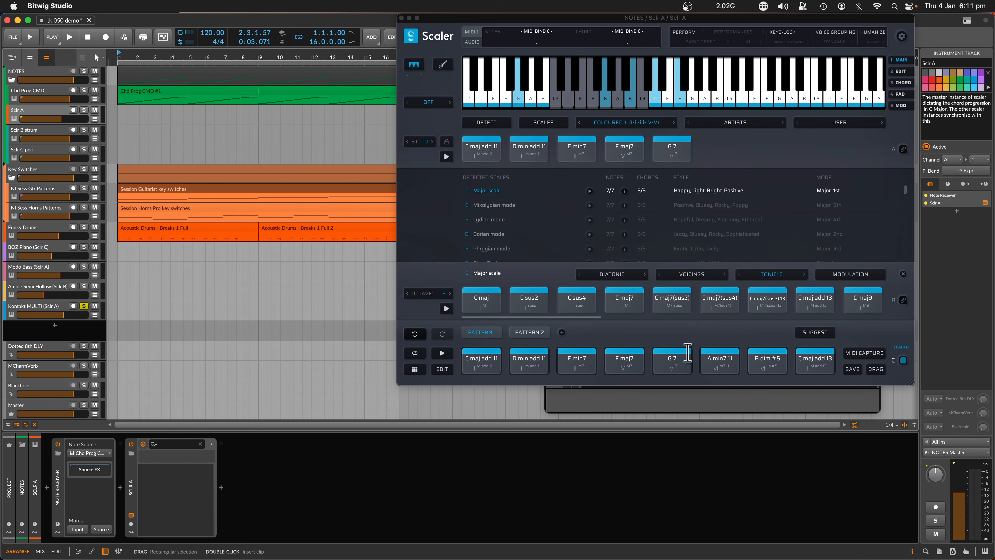
{"action": "left_click", "coordinate": [671, 357]}
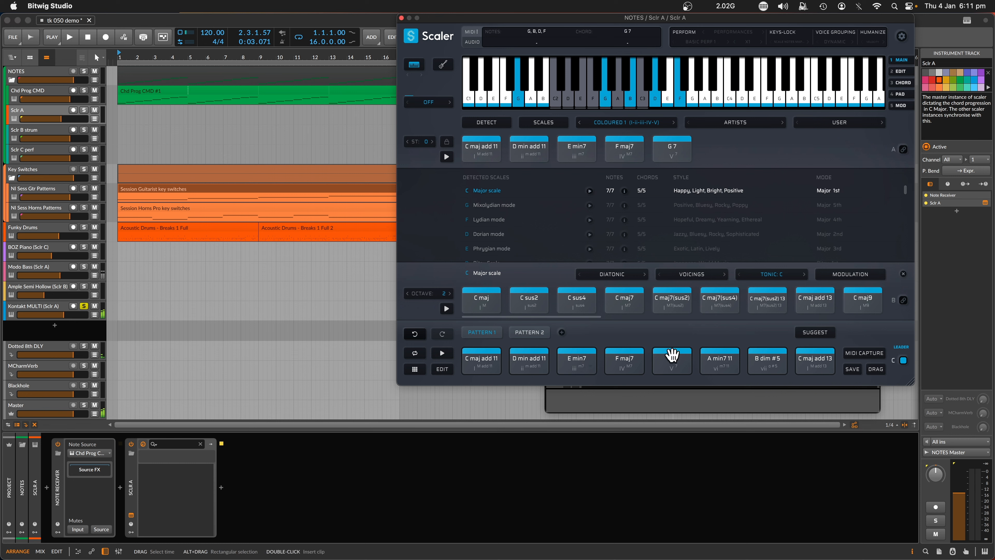
{"action": "left_click", "coordinate": [672, 355]}
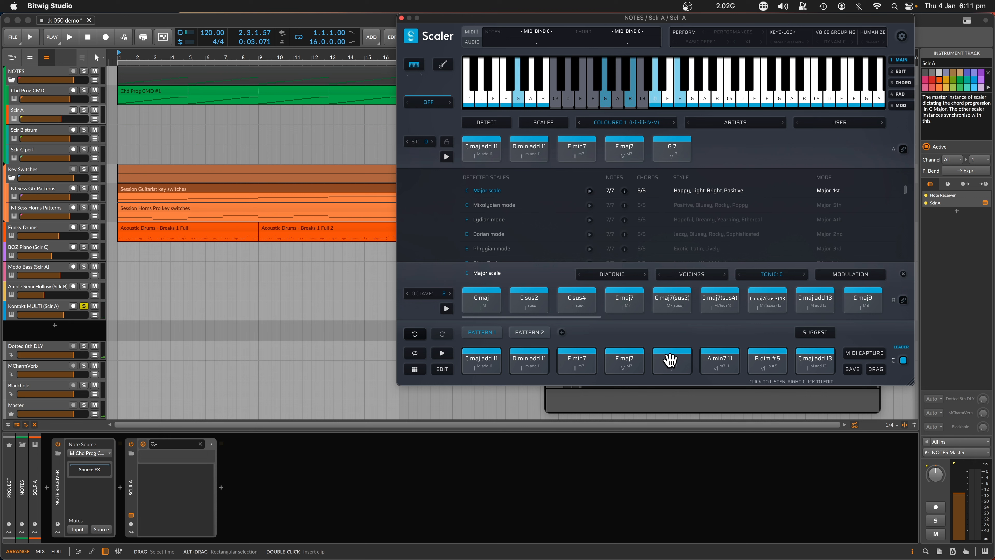
{"action": "right_click", "coordinate": [671, 359]}
{"action": "left_click", "coordinate": [671, 360]}
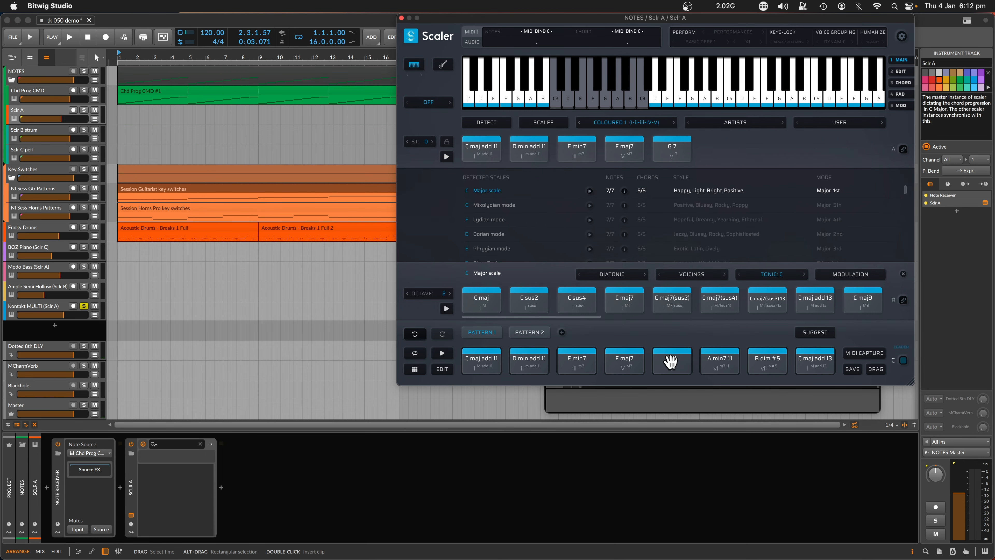
Show the chord suggestions for the G 7 chord in Pattern 1 and audition C maj.
{"action": "left_click", "coordinate": [816, 332]}
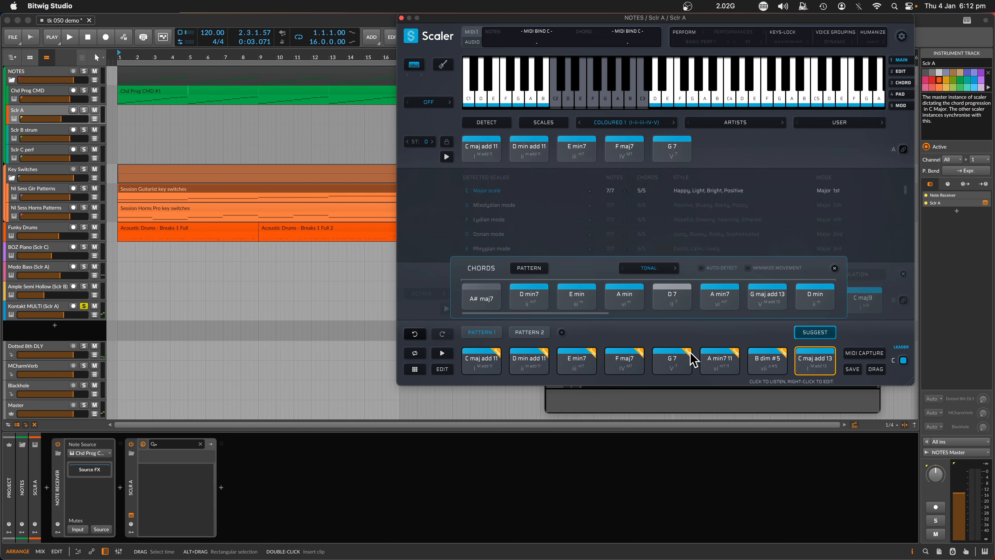
{"action": "left_click", "coordinate": [674, 360]}
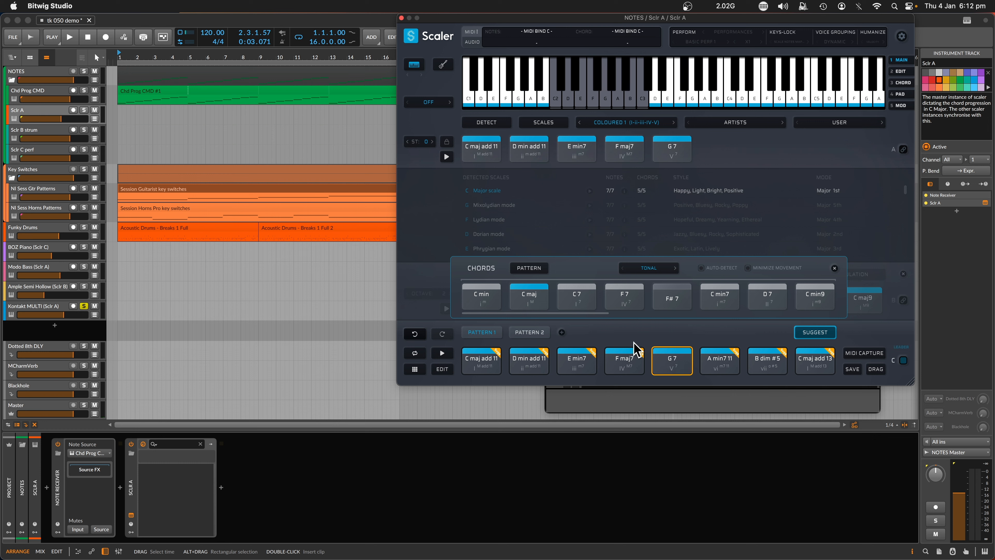
{"action": "left_click", "coordinate": [523, 290]}
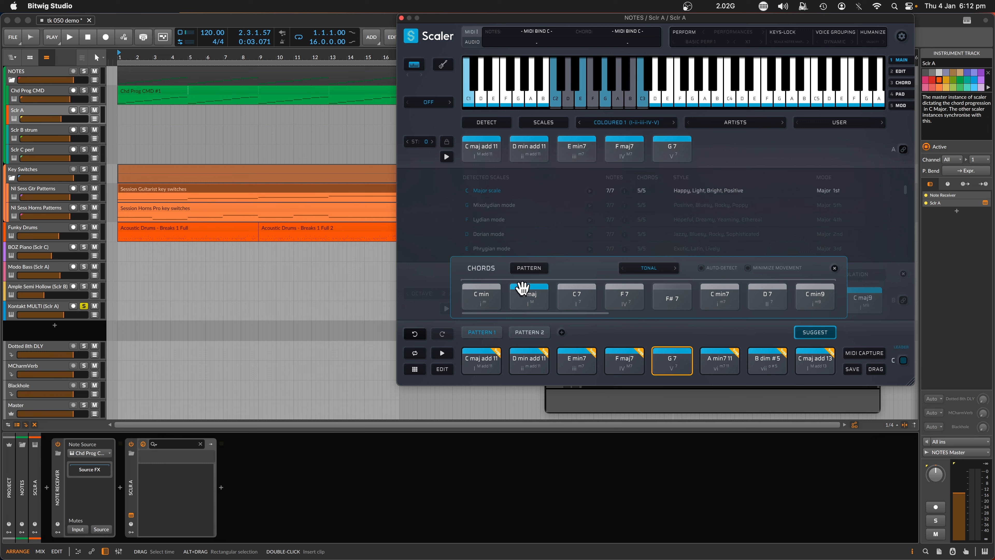
{"action": "left_click", "coordinate": [531, 300]}
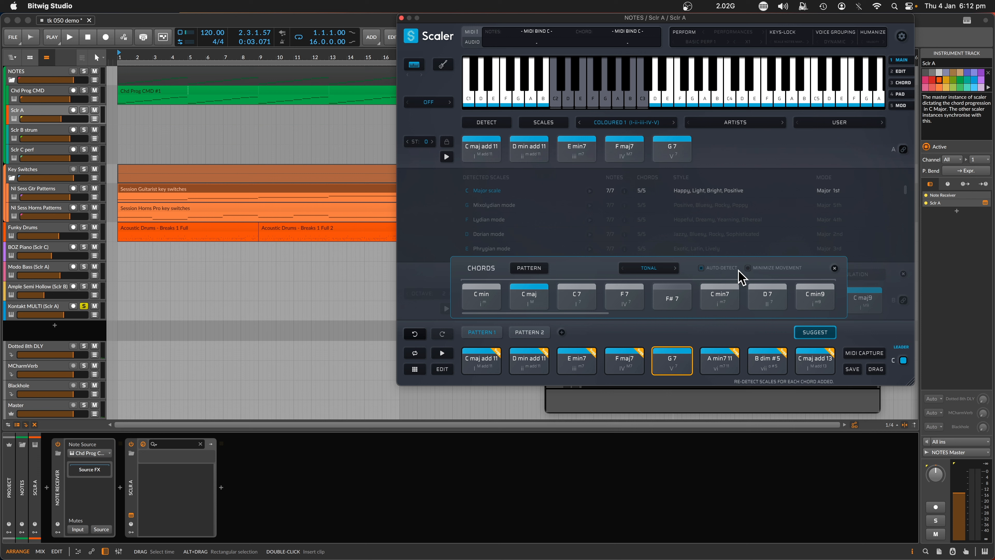
Turn on Minimize Movement and Auto-Detect for the suggestions, and audition suggested chords including C maj / G.
{"action": "left_click", "coordinate": [748, 269]}
{"action": "left_click", "coordinate": [710, 269]}
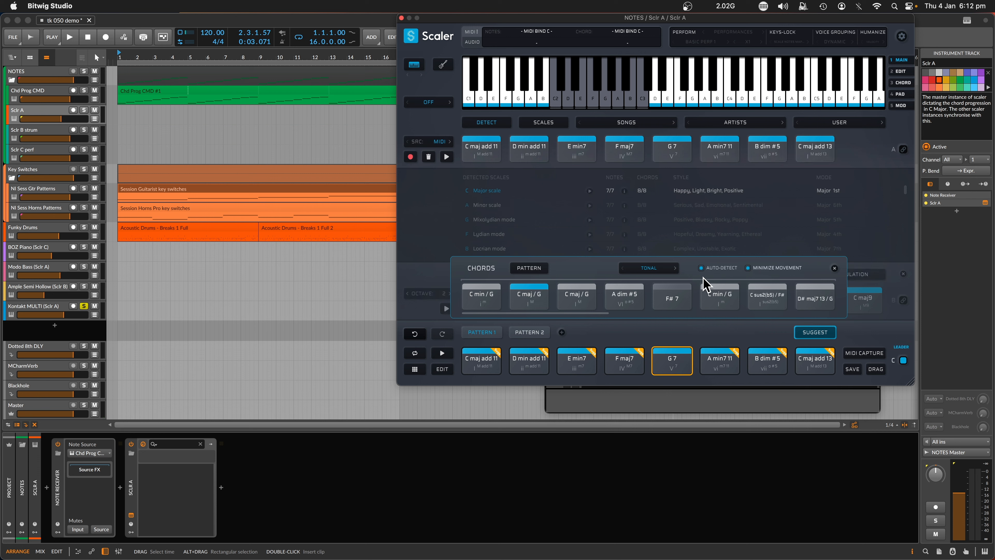
{"action": "left_click", "coordinate": [626, 302]}
{"action": "left_click_drag", "start_coordinate": [606, 313], "coordinate": [775, 318]}
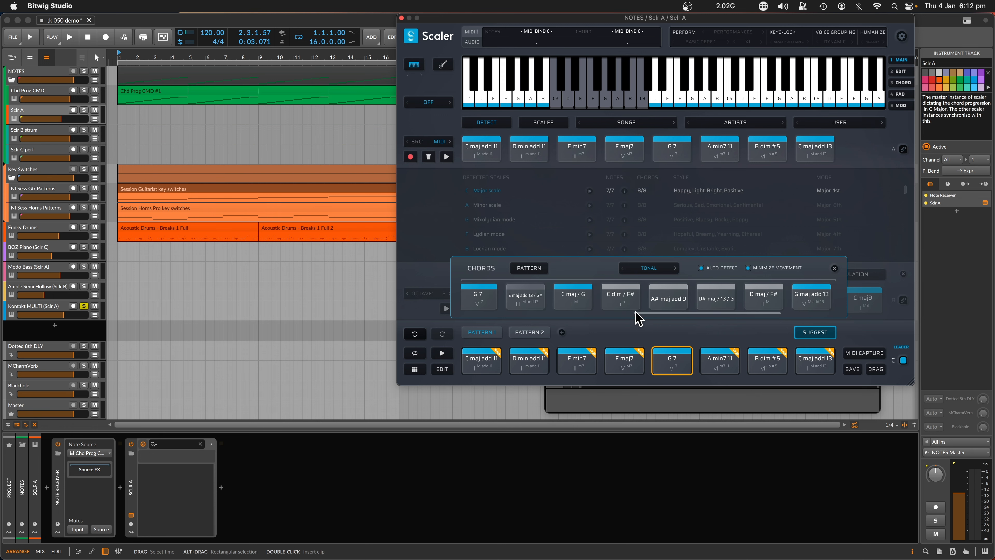
{"action": "left_click", "coordinate": [574, 299]}
{"action": "left_click", "coordinate": [574, 298]}
{"action": "left_click", "coordinate": [576, 299]}
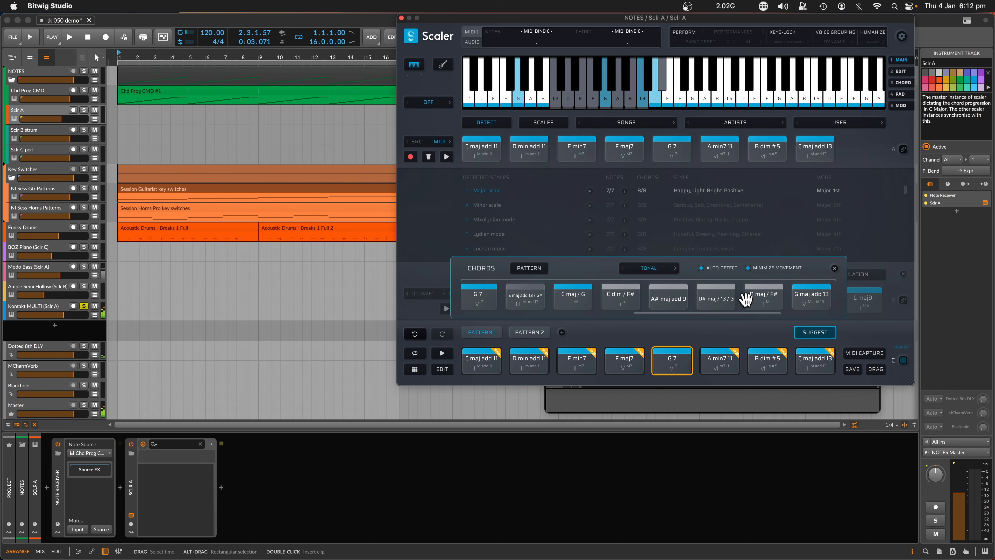
Audition the suggested G maj add 13 chord, replace G 7 in Pattern 1 with it, and close the suggestions.
{"action": "left_click", "coordinate": [813, 296]}
{"action": "left_click", "coordinate": [815, 297]}
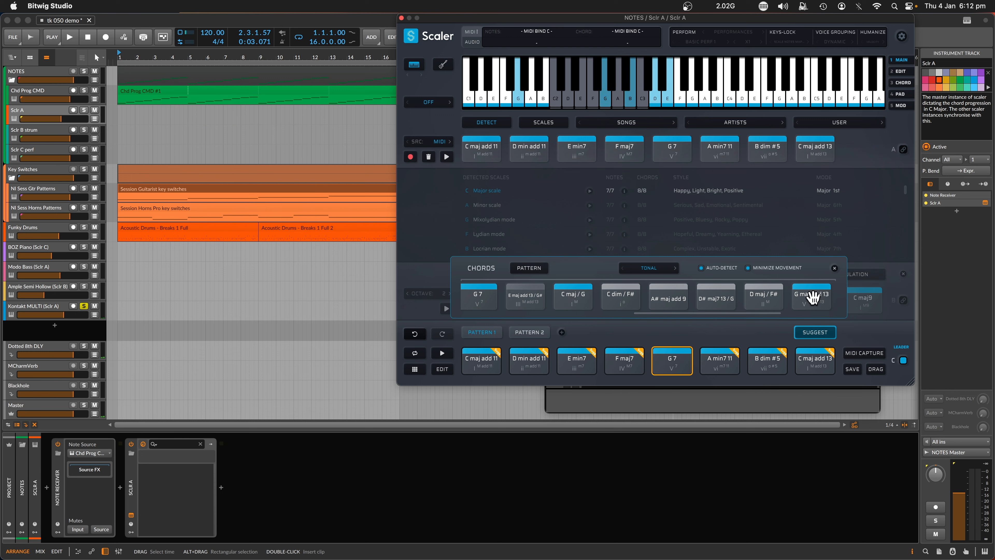
{"action": "left_click_drag", "start_coordinate": [813, 297], "coordinate": [675, 362]}
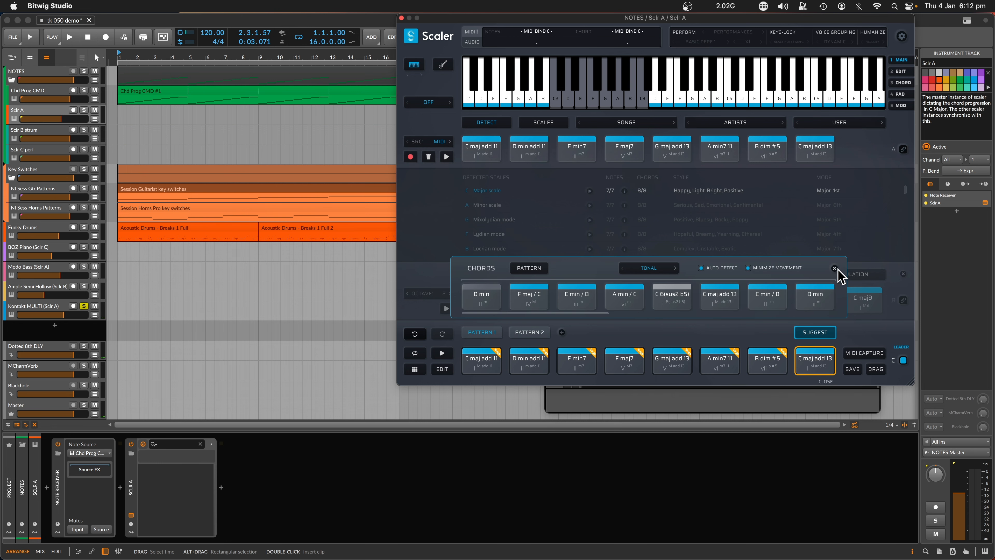
{"action": "left_click", "coordinate": [834, 267]}
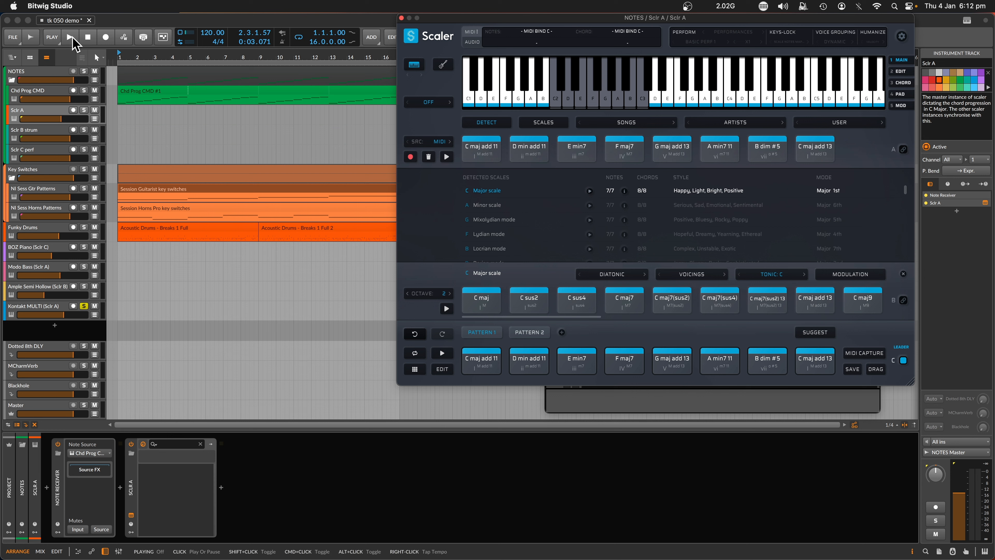
Play the arrangement, try G maj add 13 after A min7 11 in Pattern 1, and return it to the fifth slot.
{"action": "left_click", "coordinate": [69, 38]}
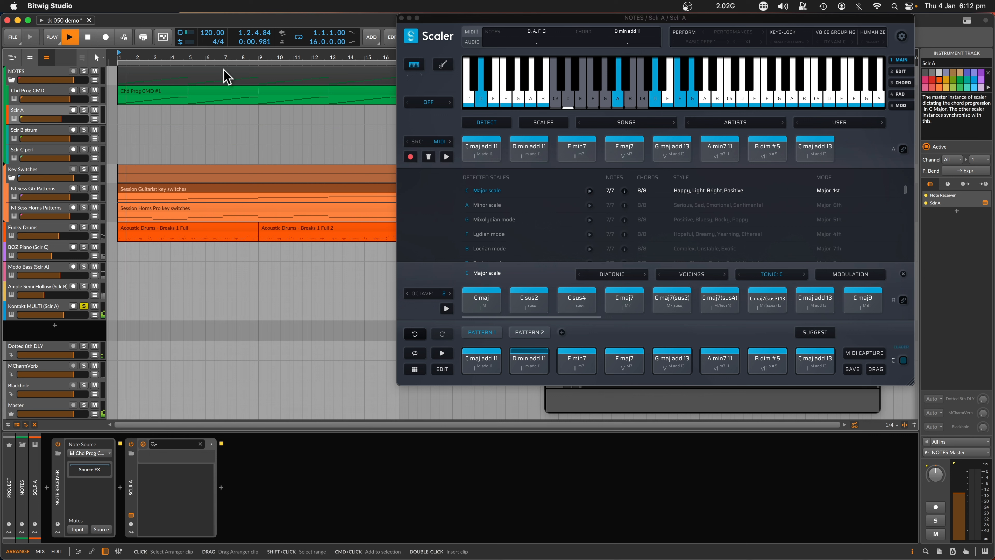
{"action": "left_click_drag", "start_coordinate": [230, 57], "coordinate": [231, 48]}
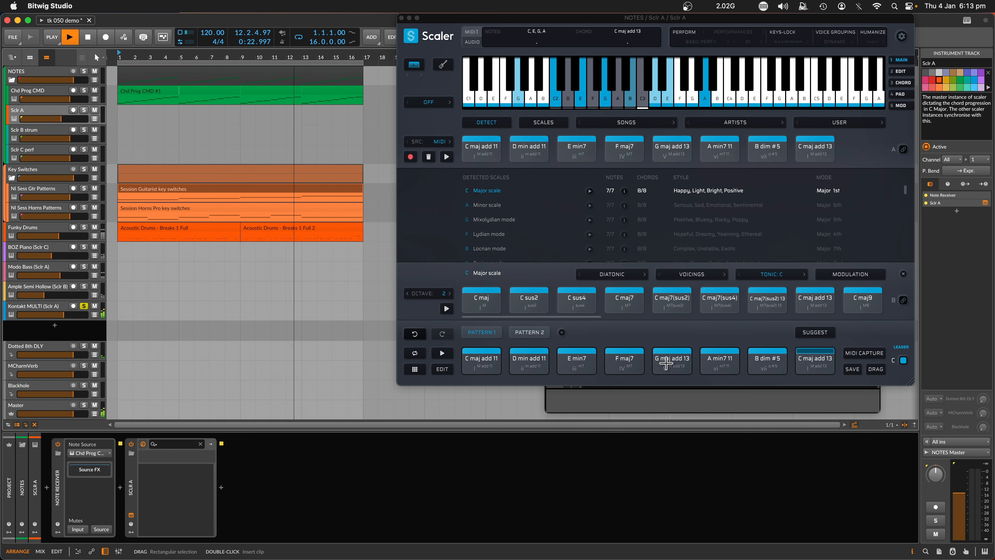
{"action": "left_click_drag", "start_coordinate": [678, 353], "coordinate": [703, 372]}
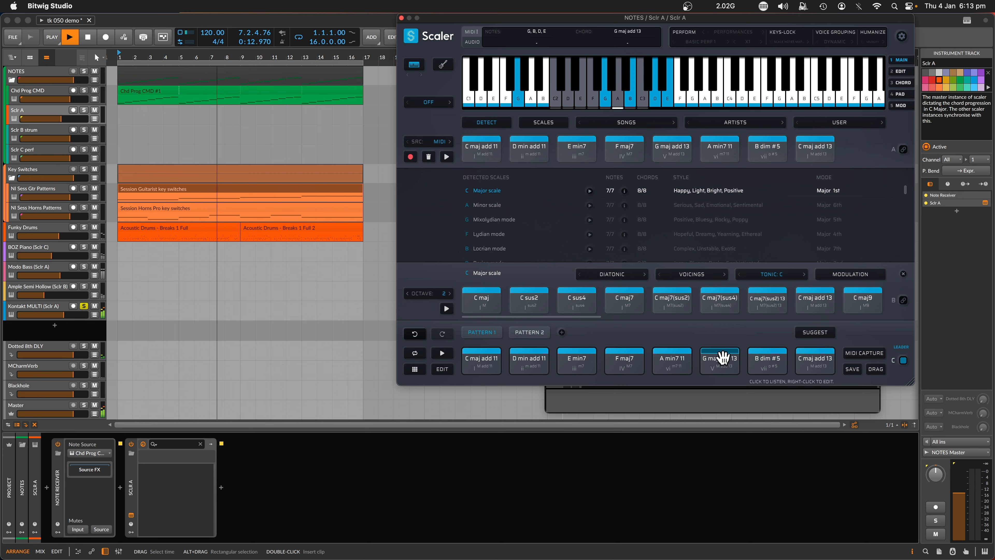
{"action": "left_click_drag", "start_coordinate": [723, 357], "coordinate": [666, 356]}
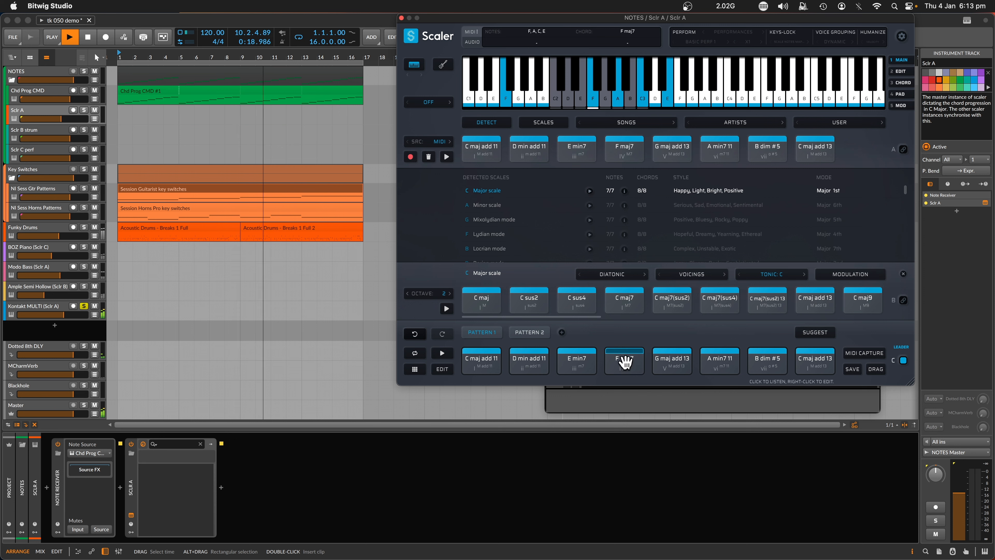
Try F maj7 before E min7 in Pattern 1 during playback, return it to the fourth slot, and stop playback.
{"action": "left_click_drag", "start_coordinate": [626, 363], "coordinate": [581, 362]}
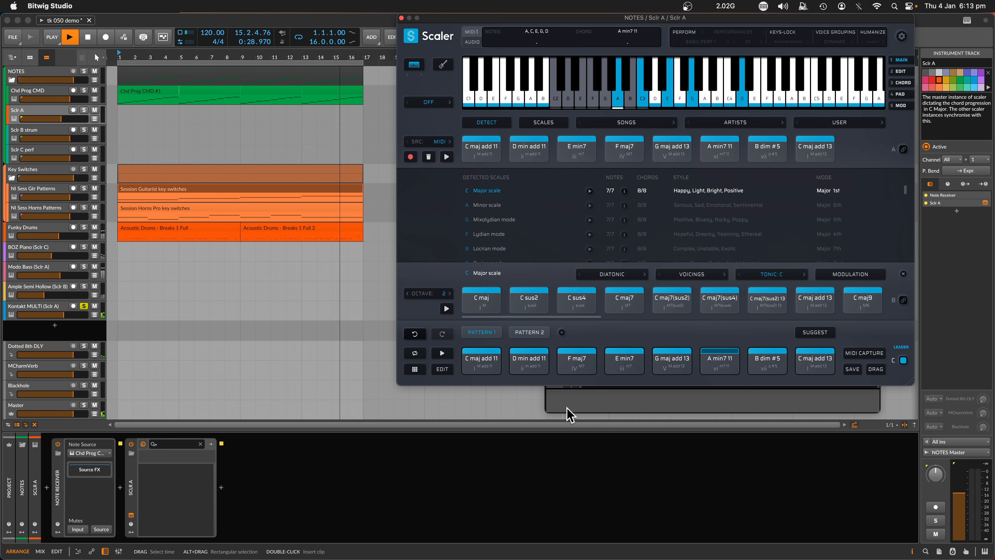
{"action": "left_click", "coordinate": [578, 356]}
{"action": "left_click_drag", "start_coordinate": [578, 356], "coordinate": [625, 357]}
{"action": "left_click", "coordinate": [88, 37]}
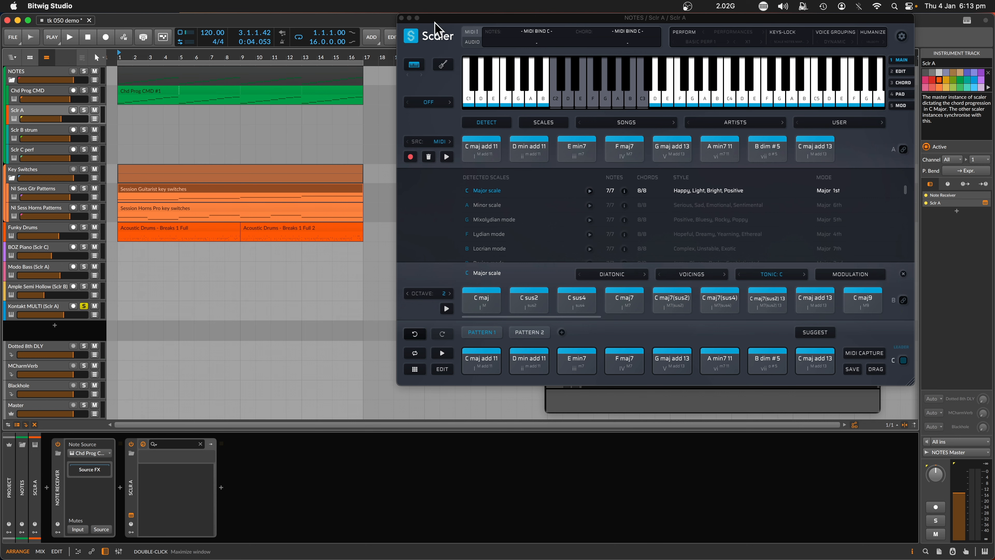
Open the Sclr B and Sclr C Scaler windows alongside Sclr A, start playback, and move Sclr A clear of them.
{"action": "left_click_drag", "start_coordinate": [435, 22], "coordinate": [242, 18]}
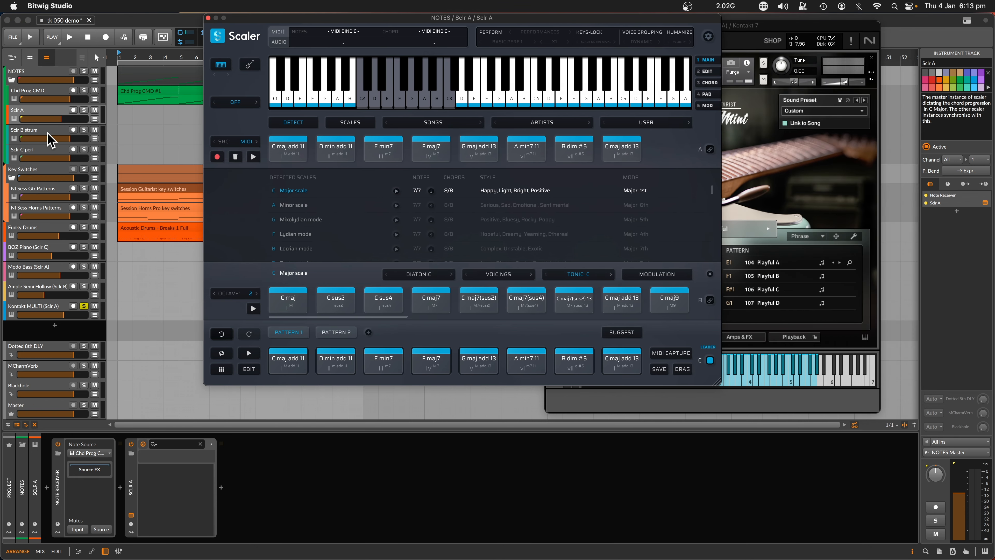
{"action": "left_click", "coordinate": [43, 149]}
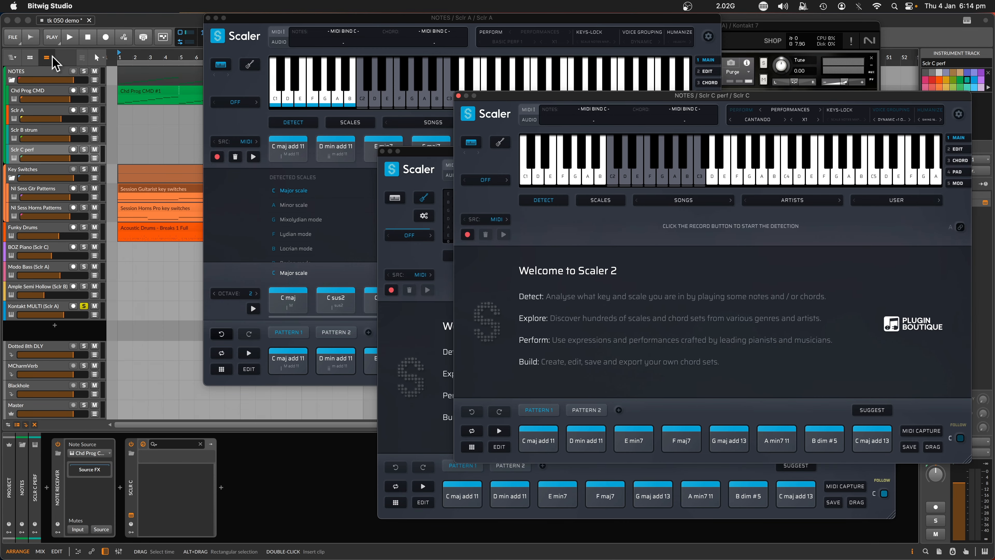
{"action": "left_click", "coordinate": [70, 38]}
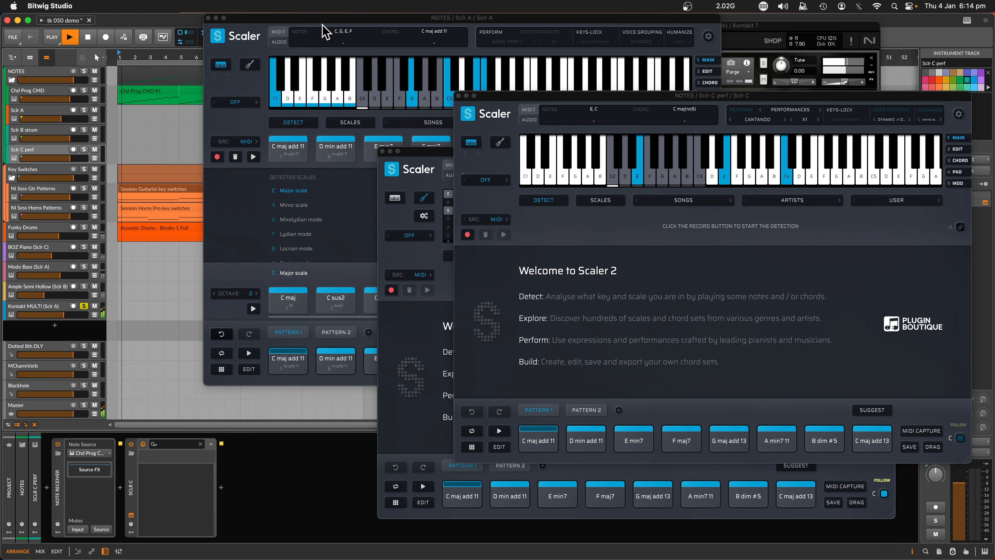
{"action": "left_click_drag", "start_coordinate": [323, 19], "coordinate": [176, 11]}
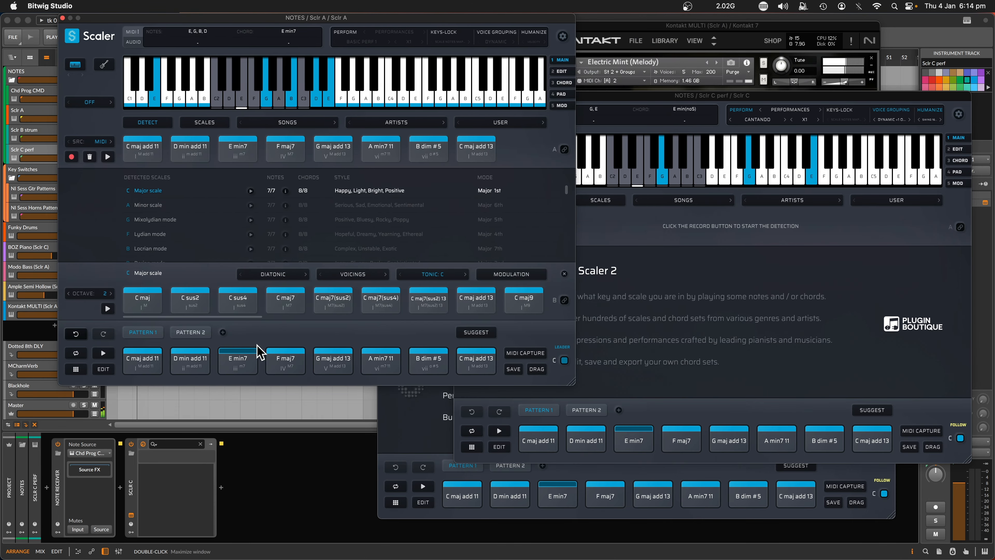
Unsolo the Kontakt MULTI track and arrange the Sclr A window so its chords show together with those of Sclr B and C.
{"action": "mouse_move", "coordinate": [143, 359]}
{"action": "left_mouse_down"}
{"action": "mouse_move", "coordinate": [186, 356]}
{"action": "mouse_move", "coordinate": [142, 359]}
{"action": "left_mouse_up"}
{"action": "left_click", "coordinate": [768, 96]}
{"action": "left_click_drag", "start_coordinate": [243, 18], "coordinate": [390, 30]}
{"action": "left_click", "coordinate": [84, 305]}
{"action": "left_click", "coordinate": [84, 306]}
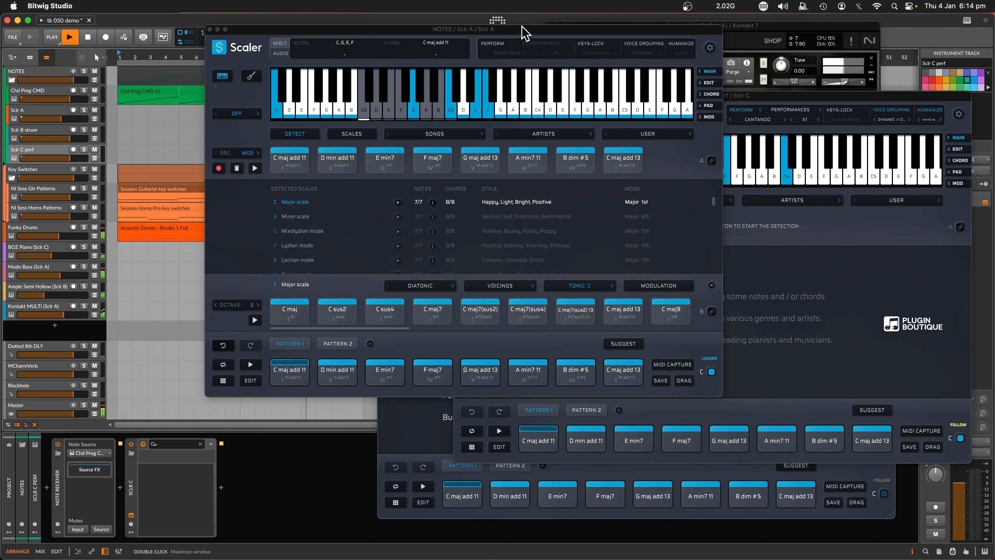
{"action": "left_click_drag", "start_coordinate": [524, 32], "coordinate": [455, 33]}
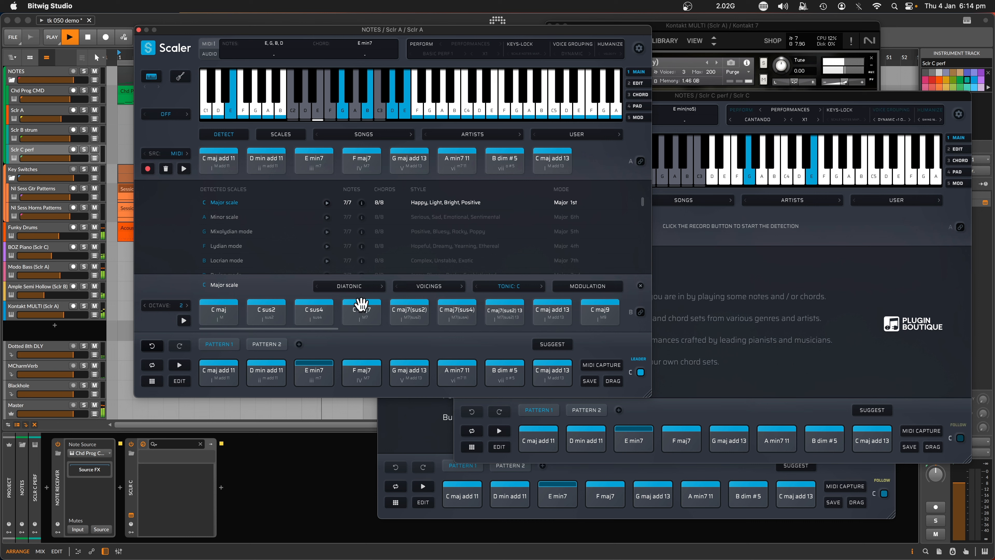
Swap C maj add 11 with D min add 11, and F maj7 with G maj add 13, in Sclr A's Pattern 1 during playback.
{"action": "left_click_drag", "start_coordinate": [361, 304], "coordinate": [266, 372]}
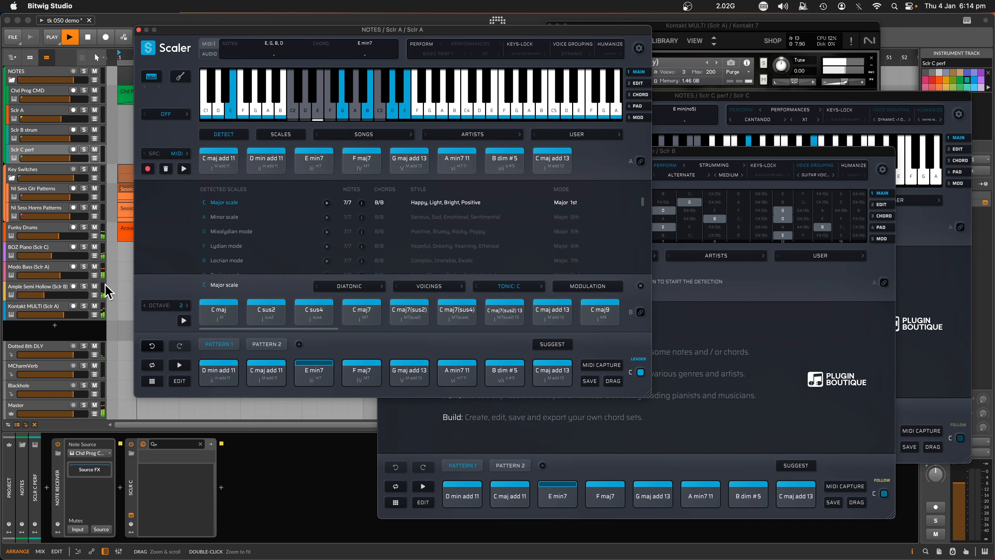
{"action": "left_click_drag", "start_coordinate": [54, 256], "coordinate": [60, 255]}
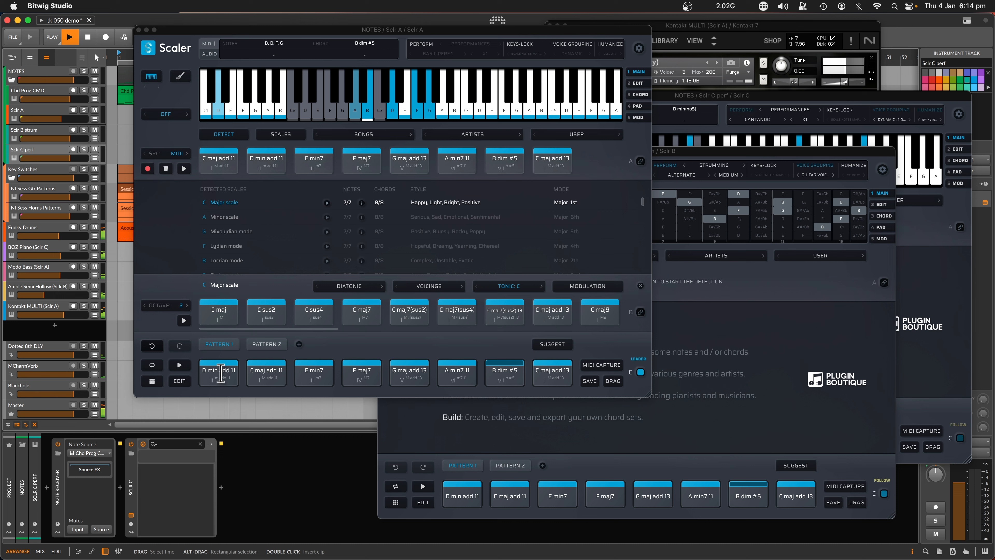
{"action": "left_click", "coordinate": [217, 370]}
{"action": "left_click_drag", "start_coordinate": [352, 368], "coordinate": [406, 370]}
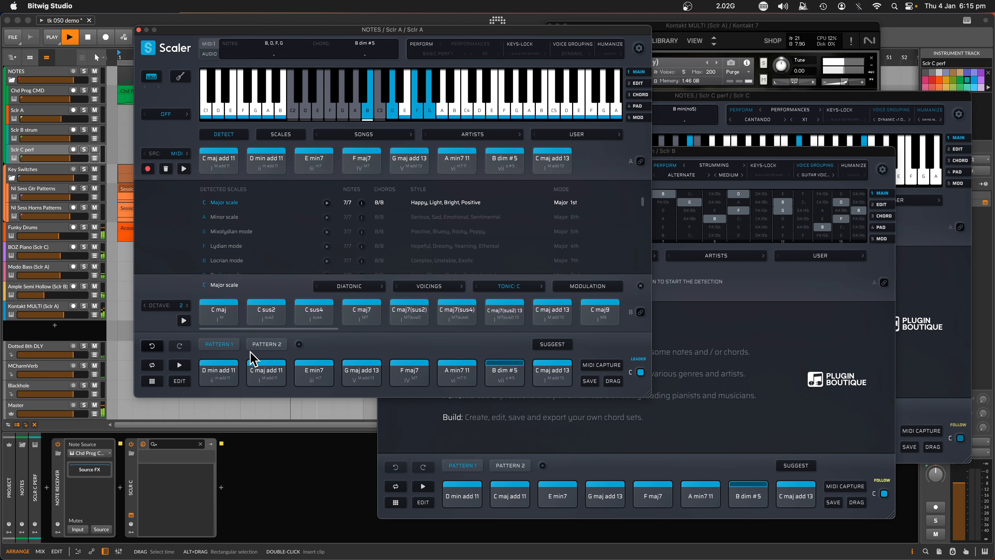
Alternate the first two chords in Pattern 1, ending with C maj add 11 first, and move G maj add 13 back to the fifth slot.
{"action": "left_click_drag", "start_coordinate": [222, 373], "coordinate": [261, 371]}
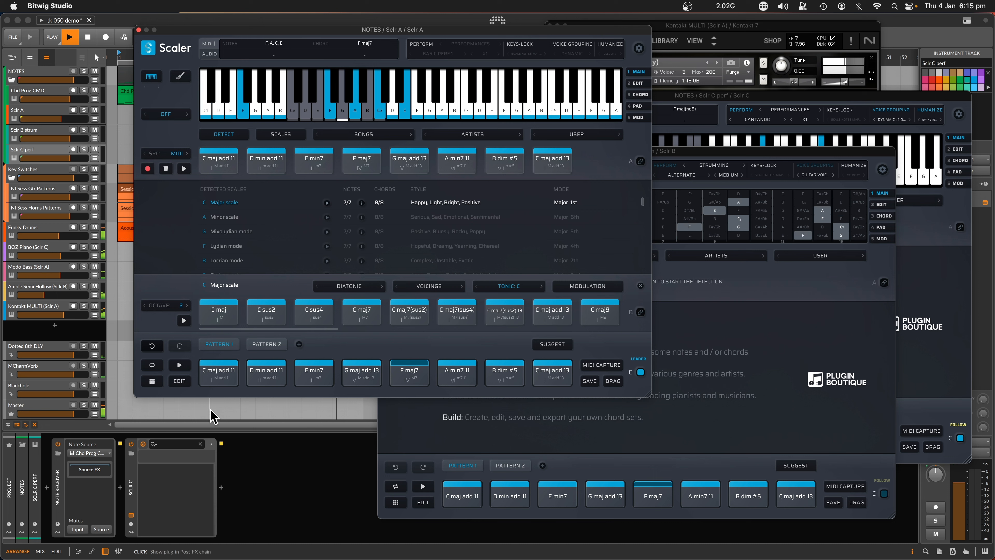
{"action": "left_click_drag", "start_coordinate": [213, 373], "coordinate": [264, 381]}
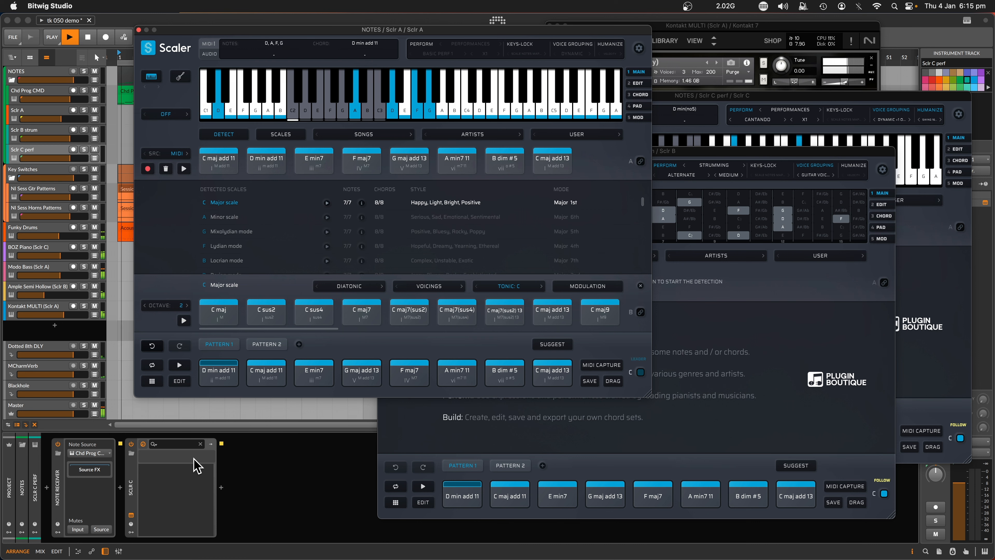
{"action": "left_click_drag", "start_coordinate": [213, 380], "coordinate": [263, 376]}
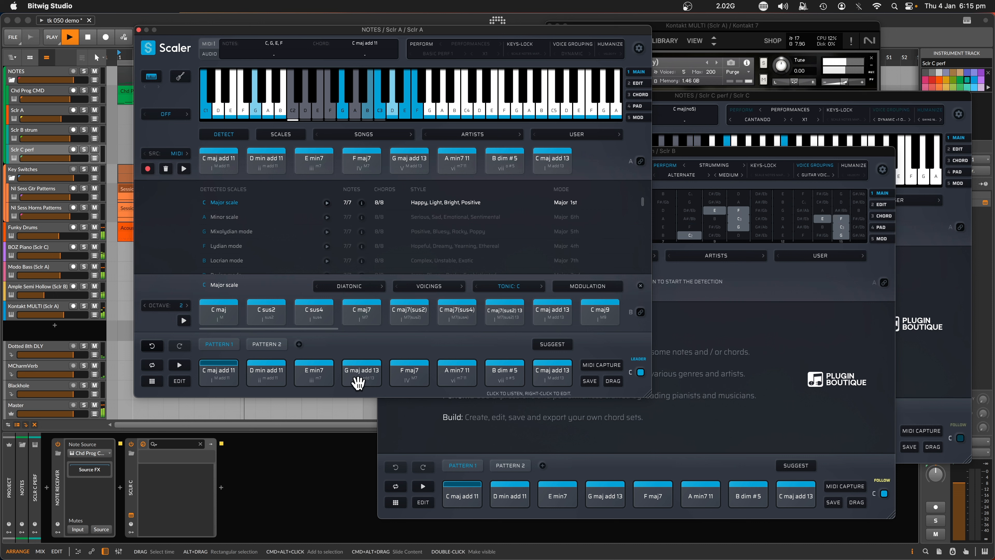
{"action": "left_click_drag", "start_coordinate": [356, 372], "coordinate": [409, 372]}
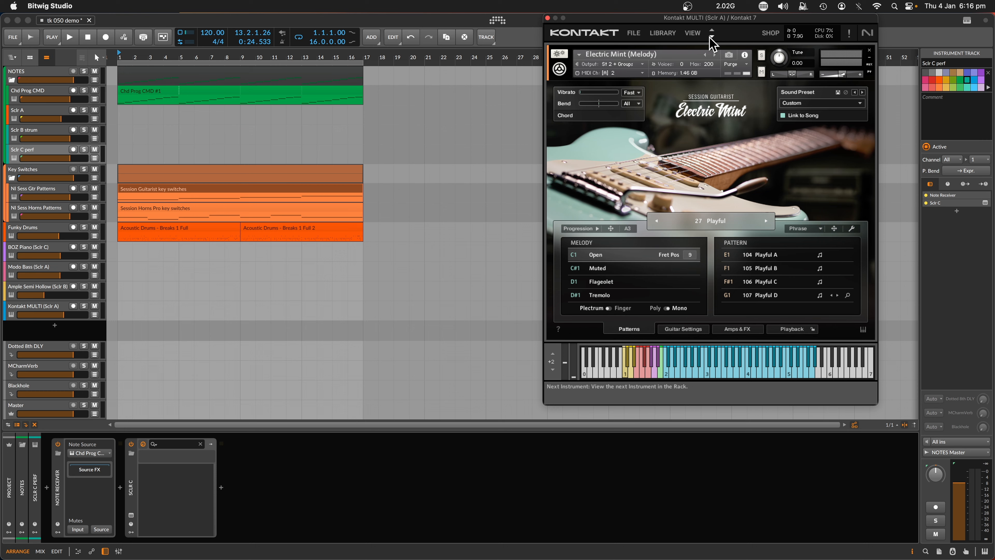
Display Session Horns Pro in the Kontakt multi, then unmute and solo it.
{"action": "scroll", "coordinate": [761, 84], "scroll_direction": "down", "scroll_amount": 3}
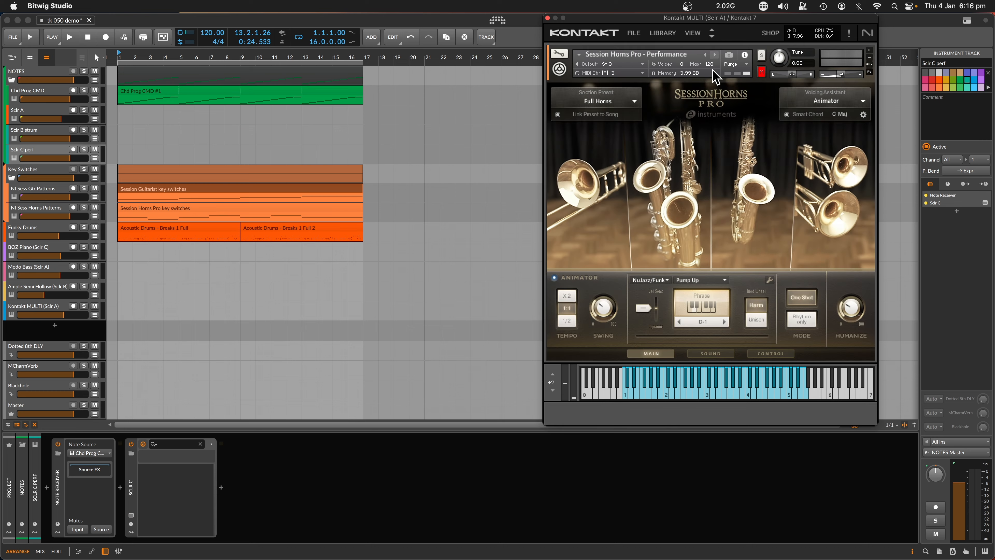
{"action": "left_click", "coordinate": [761, 72]}
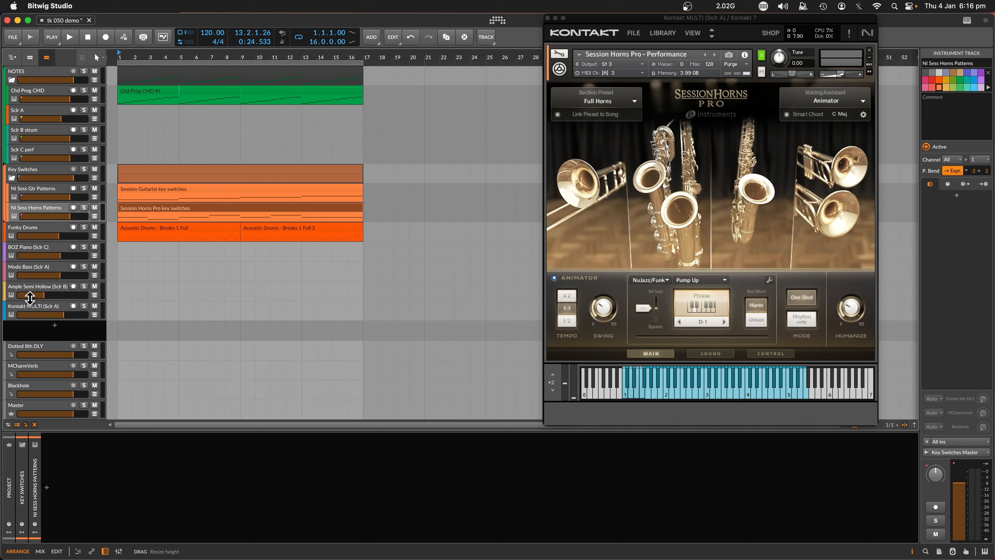
Inspect Kontakt MULTI's Chan 3 feed, its ch3 key switches layer, and the Note Receiver source from the NI Sess Horns Patterns track.
{"action": "left_click", "coordinate": [35, 311]}
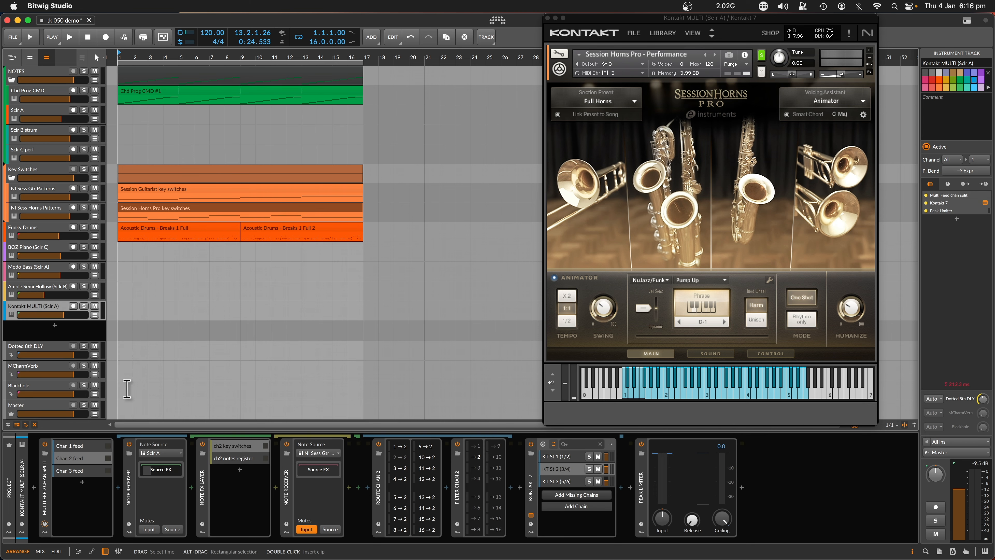
{"action": "left_click", "coordinate": [73, 474]}
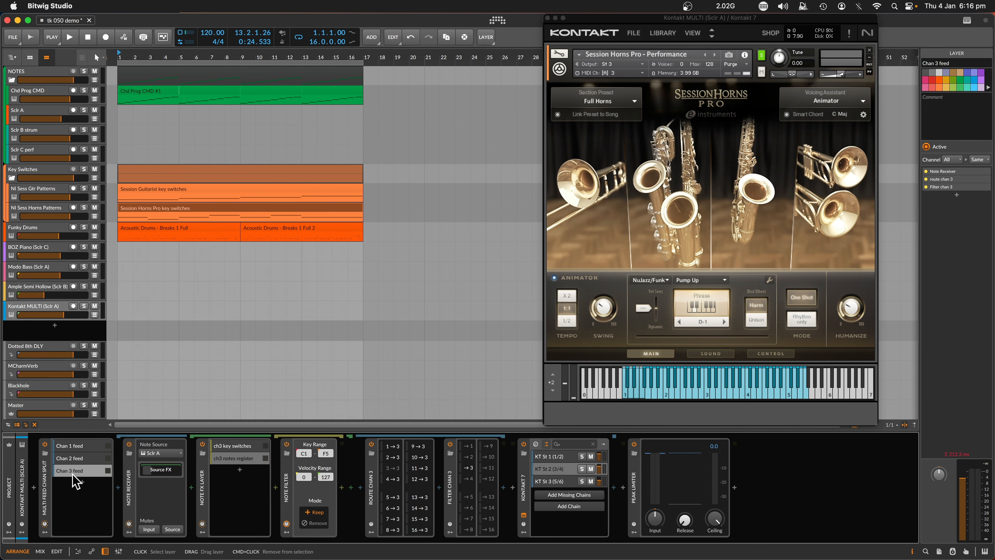
{"action": "left_click", "coordinate": [233, 445]}
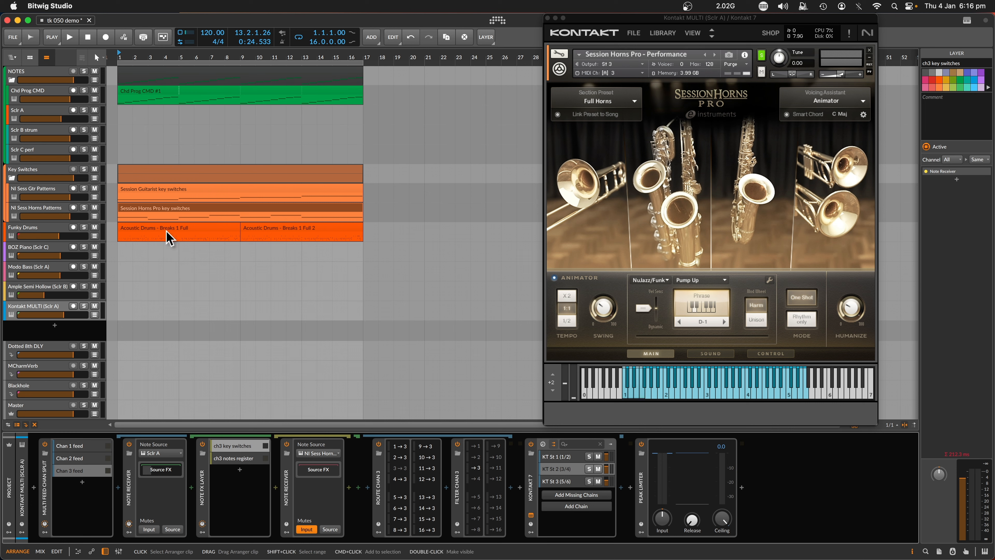
{"action": "left_click", "coordinate": [45, 216]}
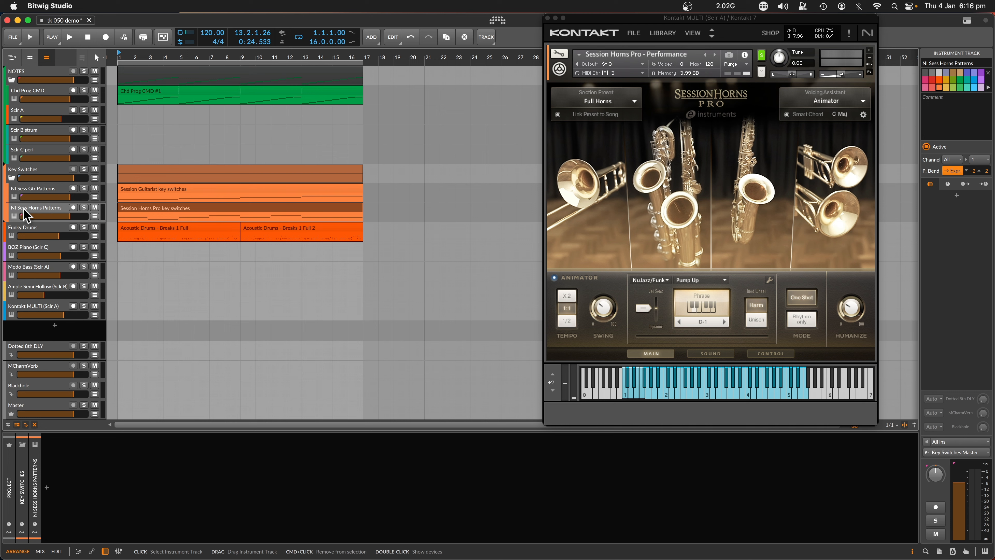
{"action": "left_click", "coordinate": [40, 312]}
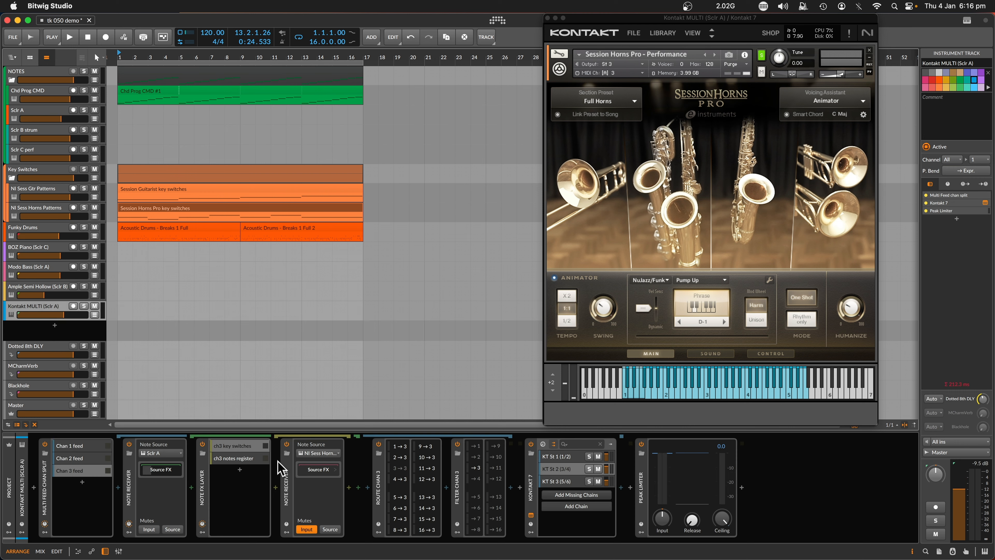
{"action": "left_click", "coordinate": [317, 454]}
{"action": "left_click", "coordinate": [317, 454]}
Open the Session Horns Pro key switches clip in the note editor and step the Pump Up phrase to C-1 and A-1.
{"action": "left_click", "coordinate": [78, 551]}
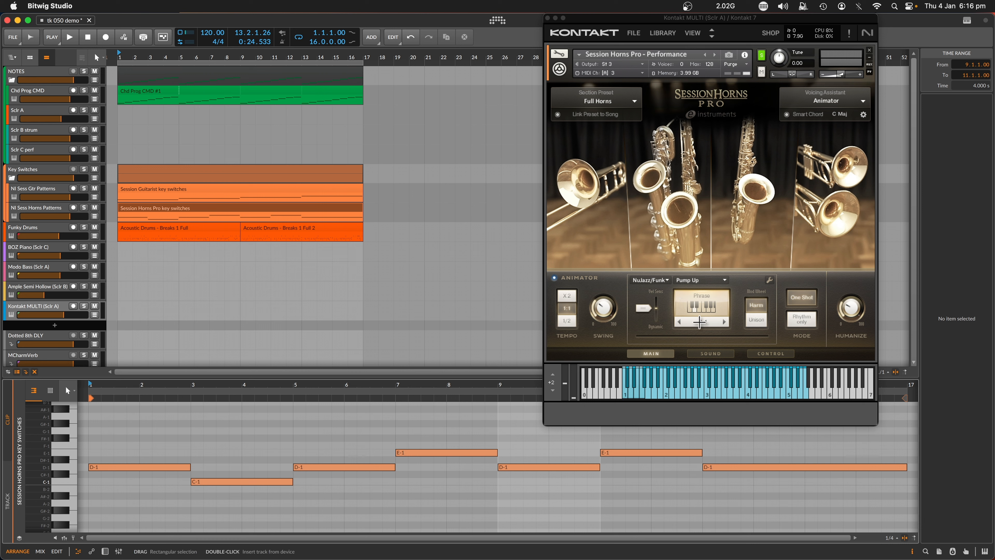
{"action": "left_click", "coordinate": [679, 322]}
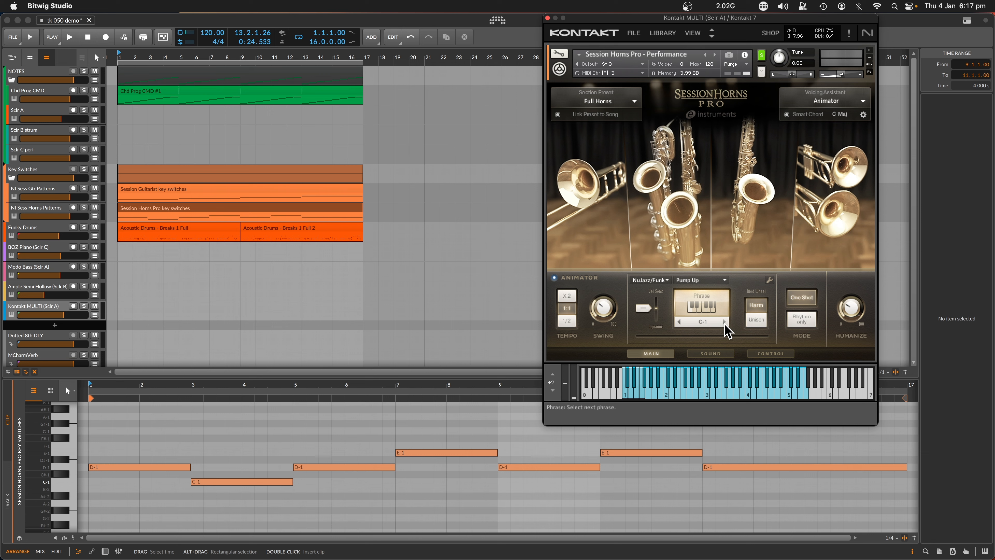
{"action": "left_click", "coordinate": [679, 322]}
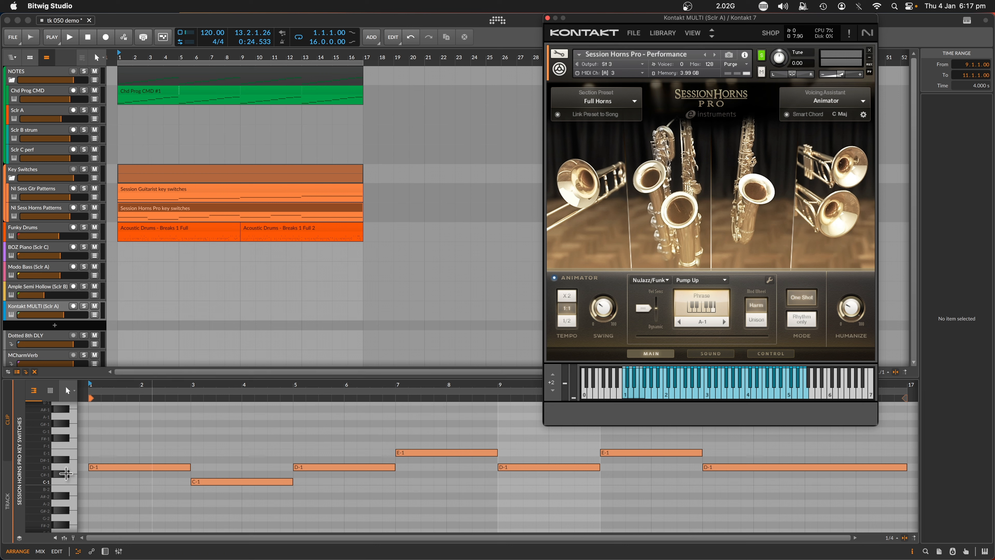
{"action": "mouse_move", "coordinate": [37, 451]}
{"action": "left_mouse_down"}
{"action": "mouse_move", "coordinate": [37, 467]}
{"action": "mouse_move", "coordinate": [37, 452]}
{"action": "left_mouse_up"}
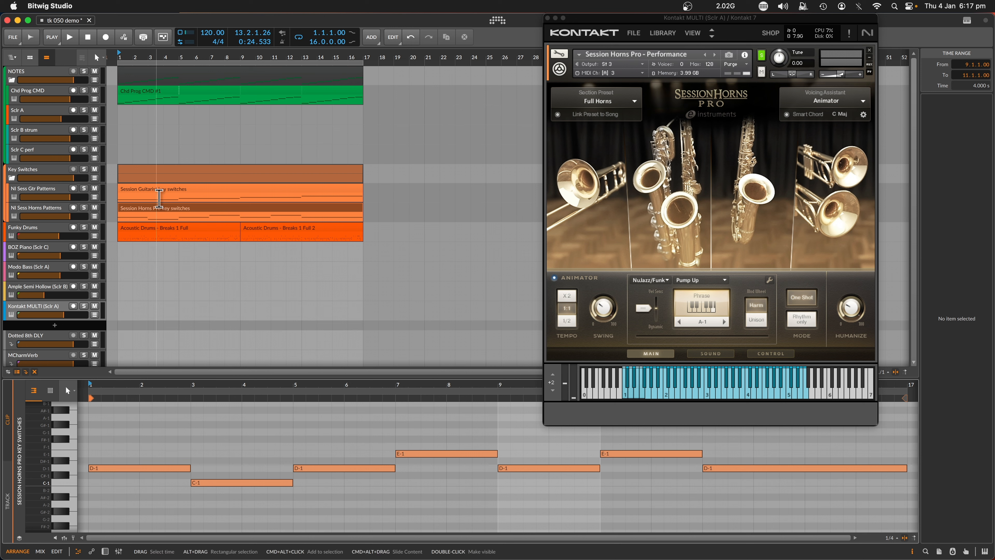
{"action": "left_click", "coordinate": [160, 211]}
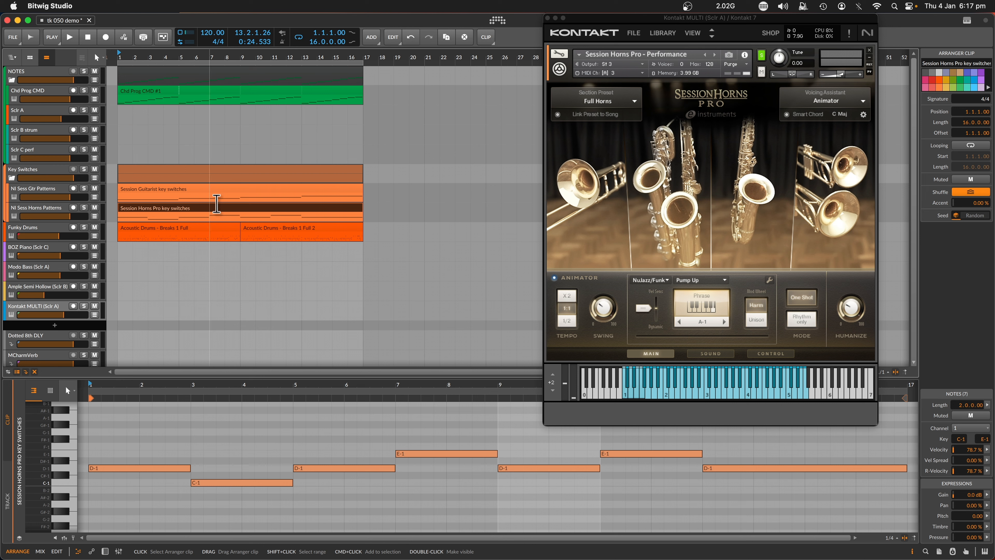
Solo the Kontakt MULTI track, play the key-switched horn phrases with Session Horns Pro soloed and unsoloed, and stop playback.
{"action": "left_click", "coordinate": [84, 306]}
{"action": "key", "text": "space"}
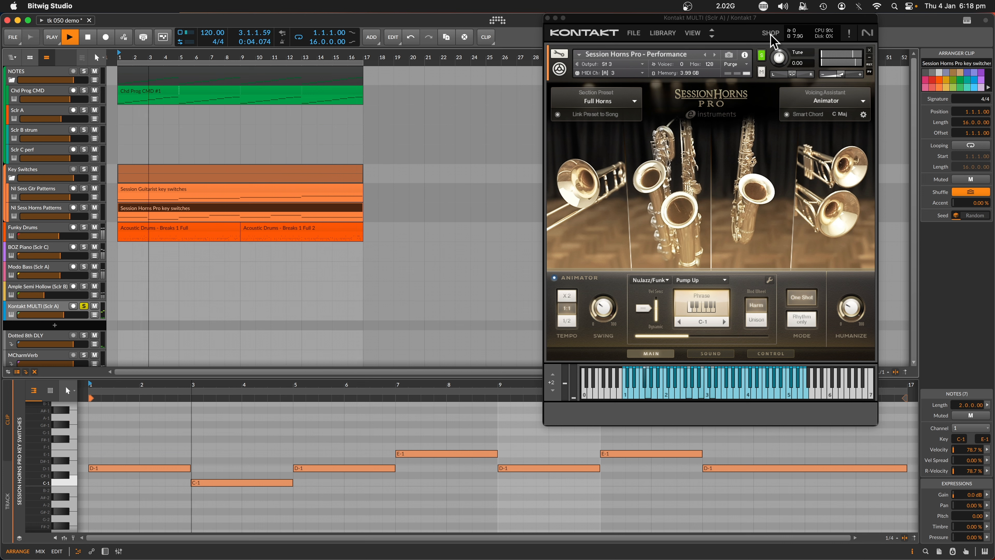
{"action": "left_click", "coordinate": [761, 55]}
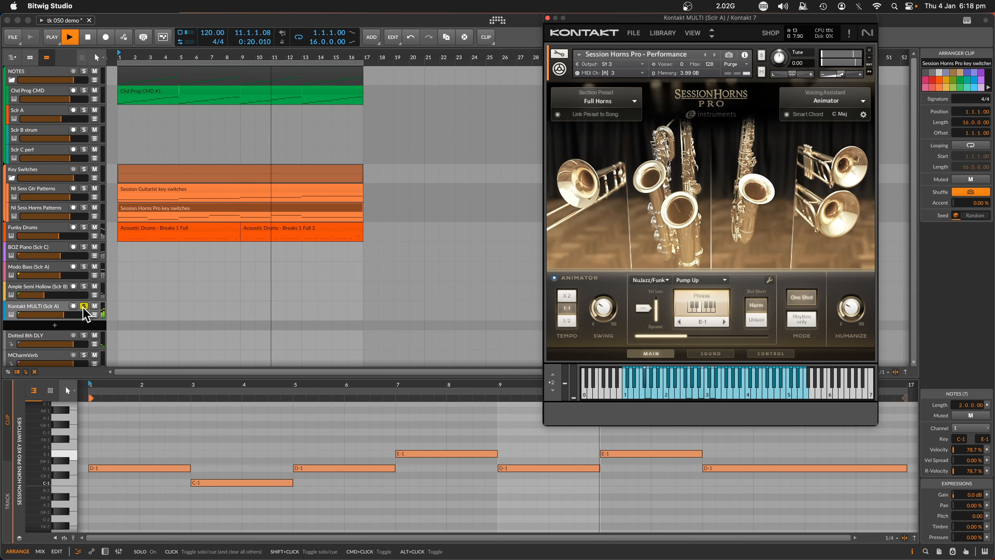
{"action": "left_click", "coordinate": [94, 33]}
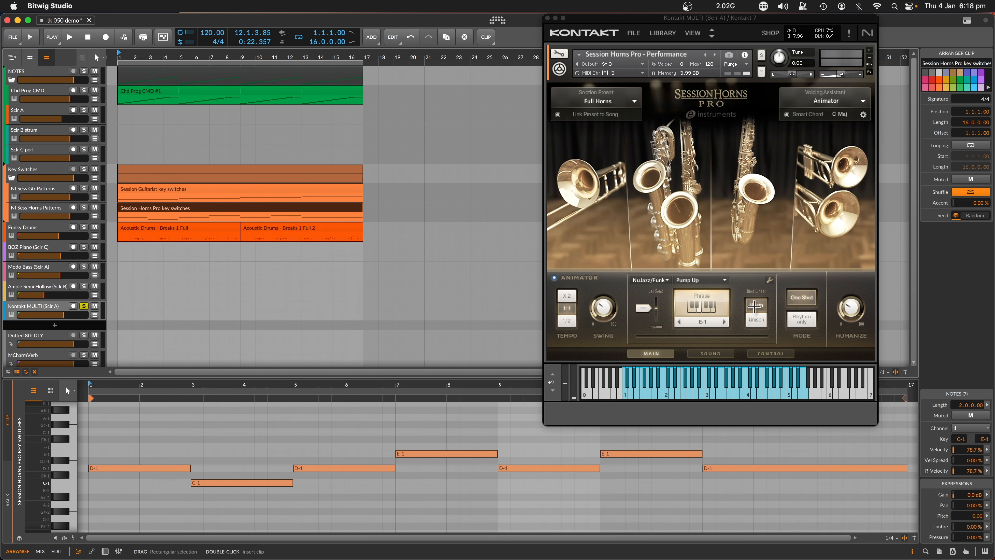
Switch the Session Horns Pro Animator from Harm to Unison, play the soloed horns, and stop playback.
{"action": "left_click", "coordinate": [758, 321]}
{"action": "key", "text": "space"}
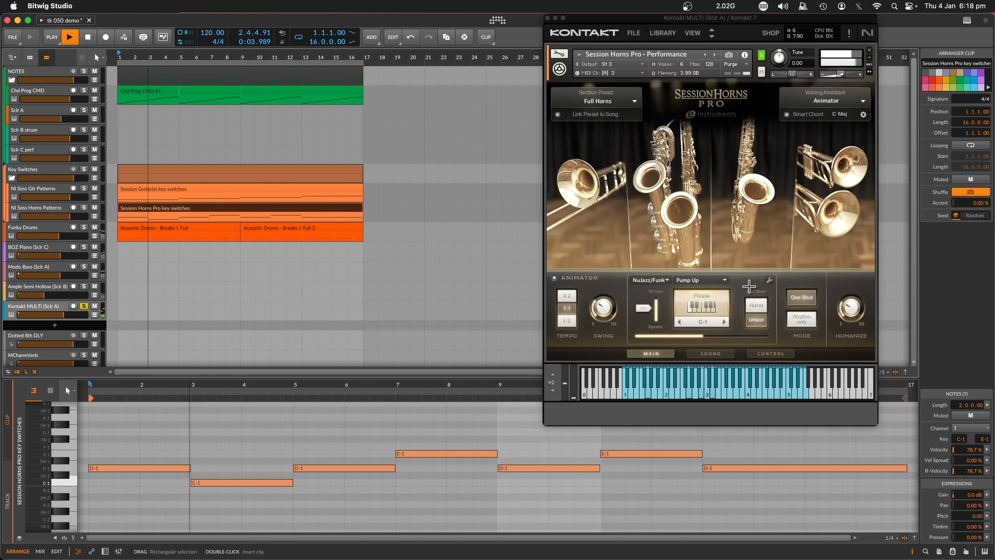
{"action": "key", "text": "space"}
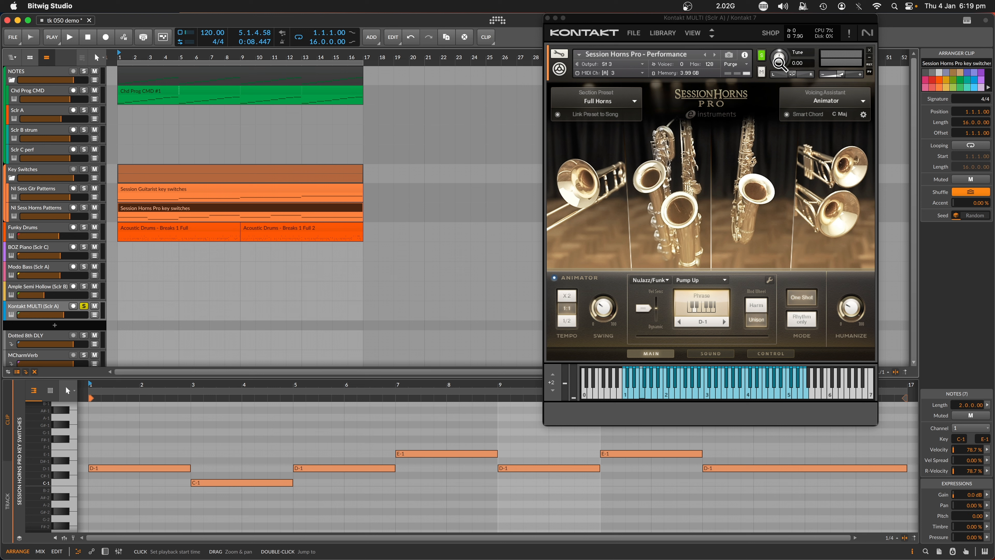
Unsolo Session Horns Pro, start playback, and switch the Animator song from Pump Up to Showroom while it plays.
{"action": "left_click", "coordinate": [762, 59]}
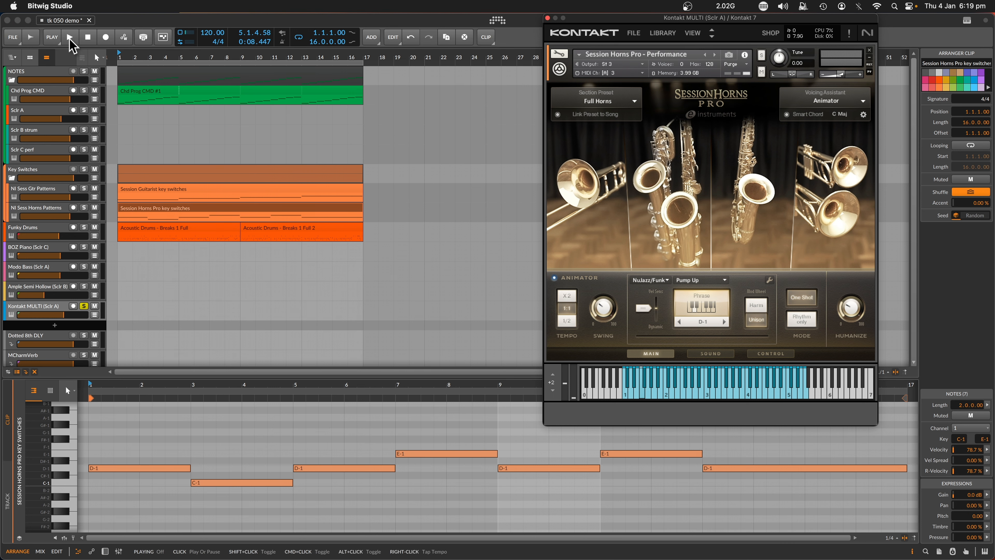
{"action": "left_click", "coordinate": [70, 37]}
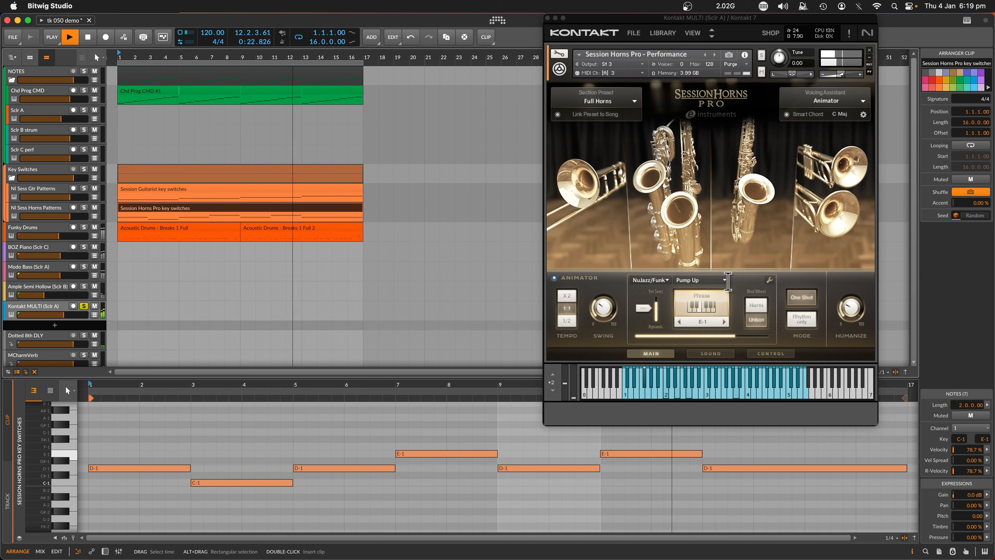
{"action": "left_click", "coordinate": [703, 280]}
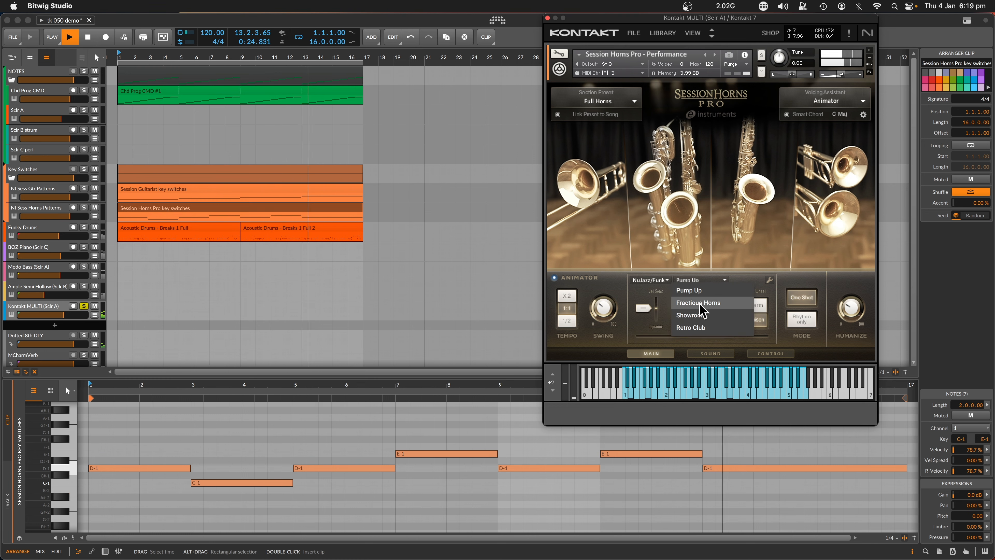
{"action": "left_click", "coordinate": [691, 315]}
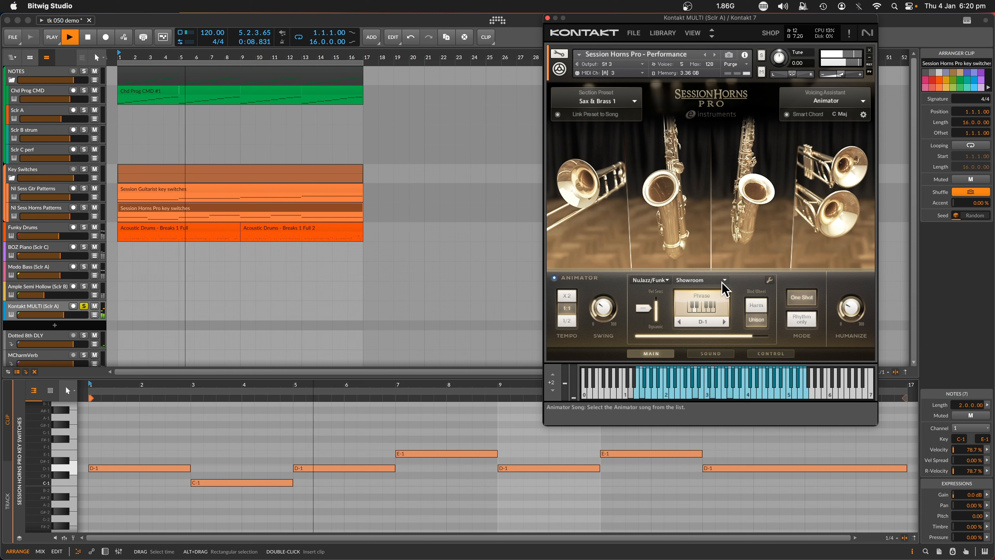
Return the Animator song to Pump Up, and mute Session Horns Pro in the Kontakt multi after stopping playback.
{"action": "left_click", "coordinate": [722, 281]}
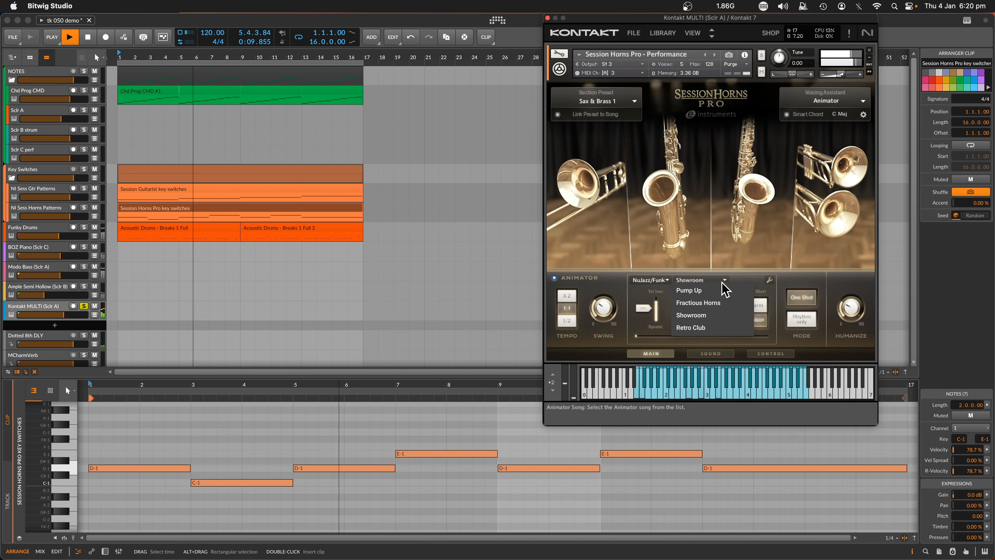
{"action": "left_click", "coordinate": [707, 291]}
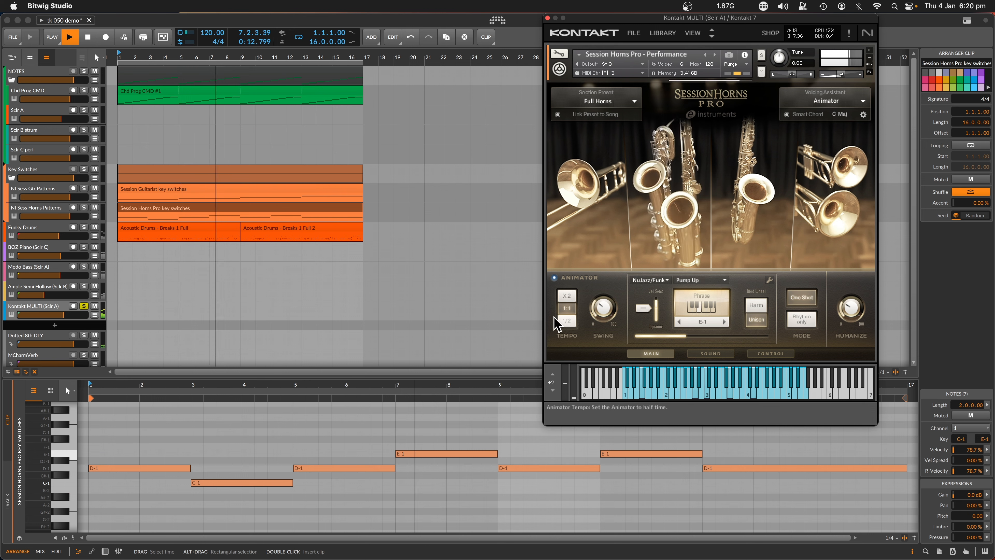
{"action": "left_click", "coordinate": [527, 303]}
{"action": "key", "text": "space"}
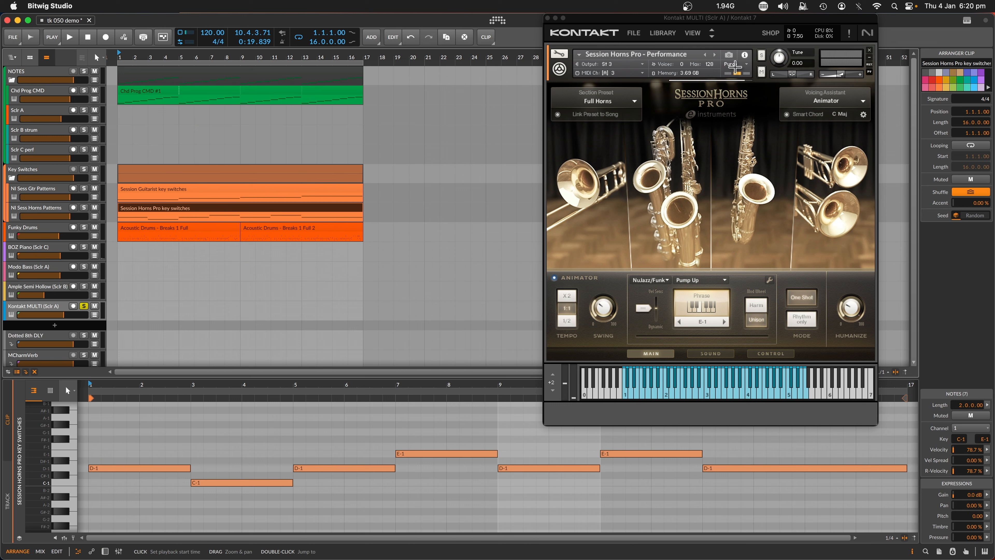
{"action": "left_click", "coordinate": [762, 75]}
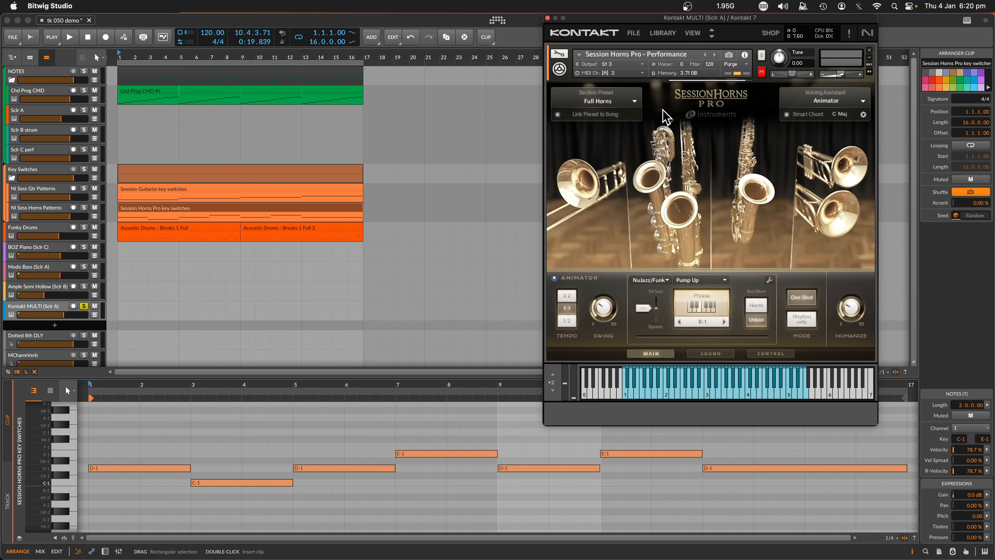
{"action": "left_click", "coordinate": [761, 71]}
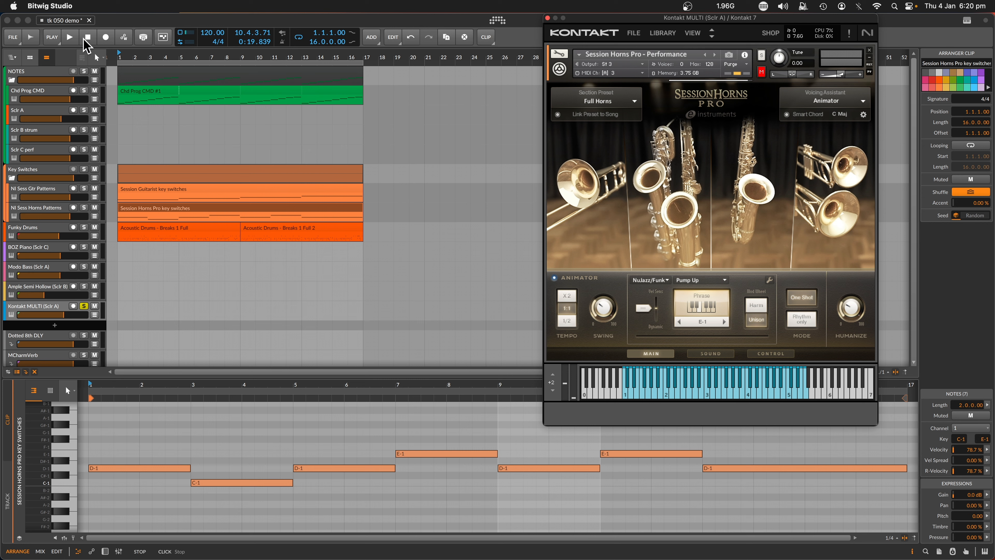
Show the BOZ Piano track's devices, open its New York L 1926 Lite plug-in window, and move it clear of the tracks.
{"action": "left_click", "coordinate": [33, 250]}
{"action": "double_click", "coordinate": [33, 249]}
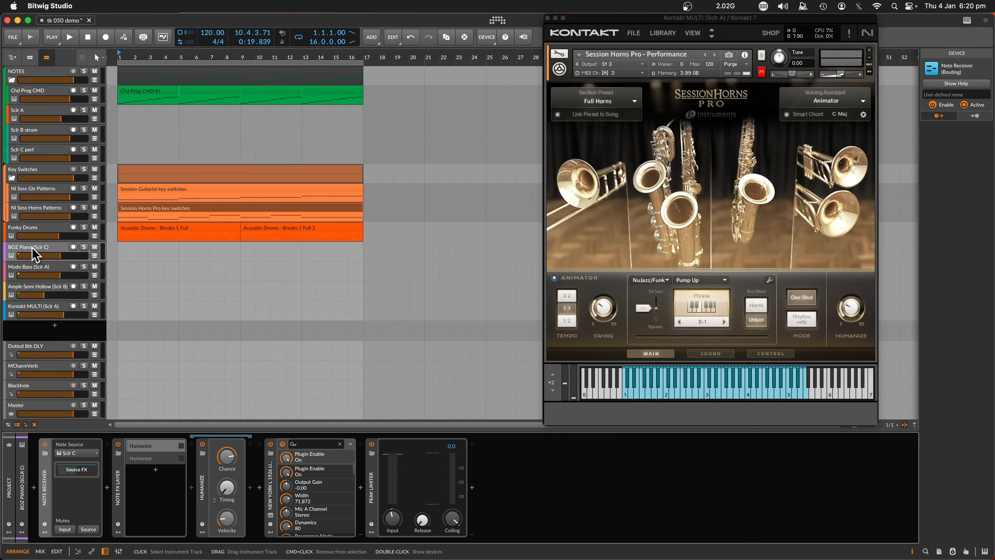
{"action": "left_click", "coordinate": [270, 516]}
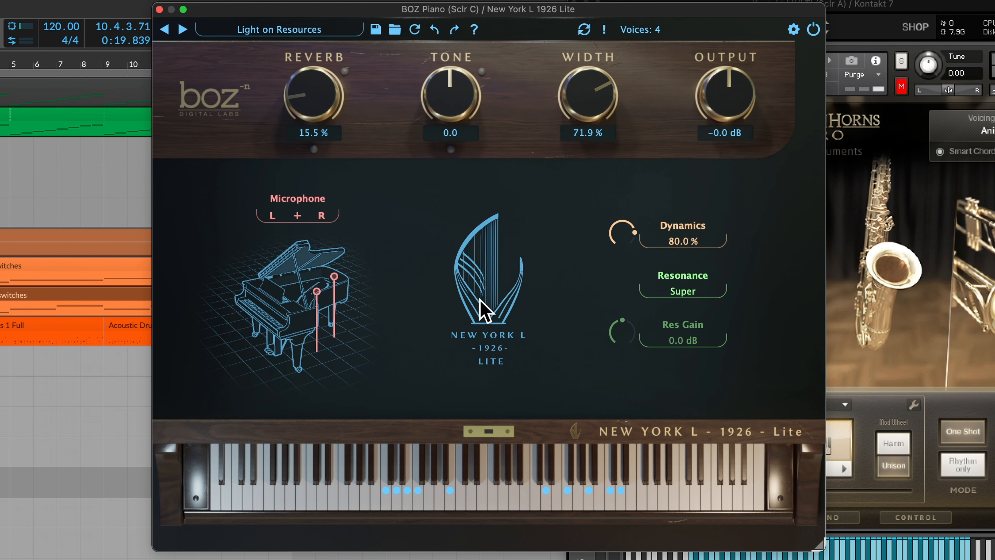
{"action": "left_click_drag", "start_coordinate": [380, 8], "coordinate": [660, 88]}
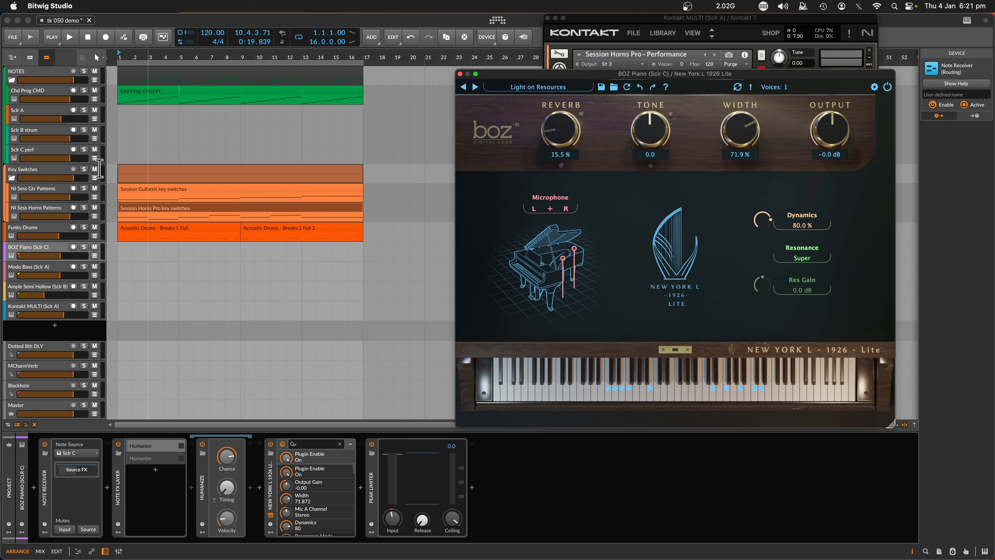
Solo the BOZ Piano track, play it while viewing the second Humanize layer, and stop playback.
{"action": "left_click", "coordinate": [84, 246]}
{"action": "key", "text": "space"}
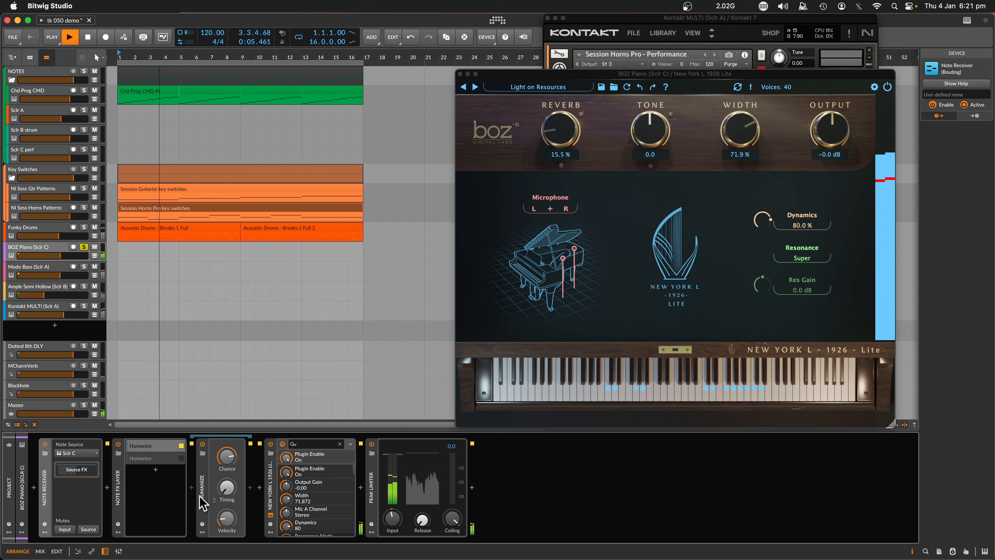
{"action": "left_click", "coordinate": [142, 460]}
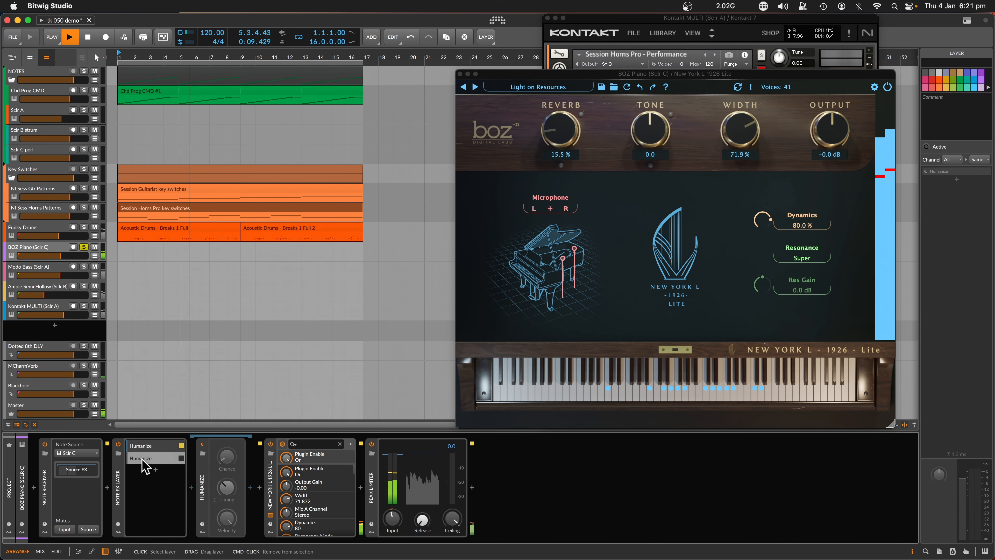
{"action": "left_click", "coordinate": [87, 37]}
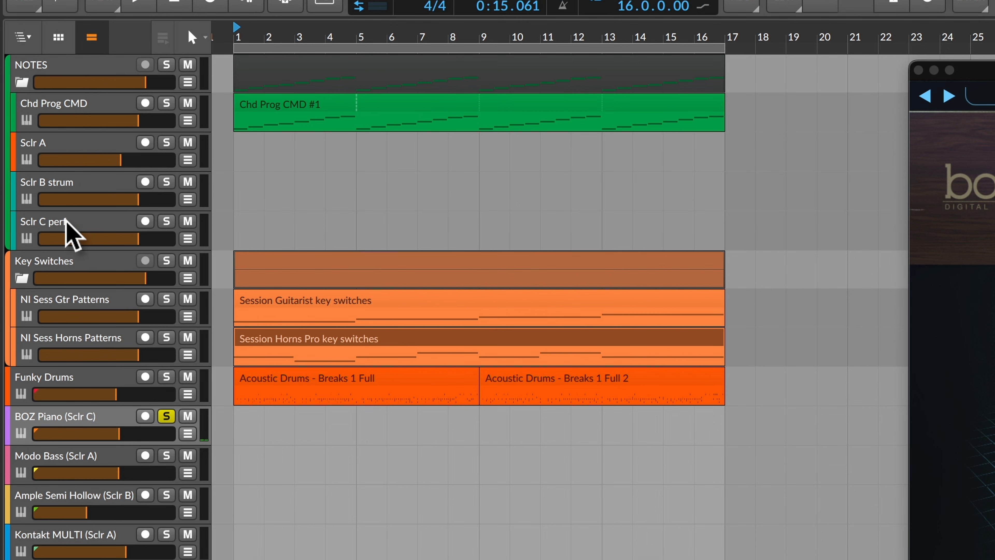
Open the Scaler window on the Sclr C perf track, play it driving the soloed piano, and stop on the BOZ Piano devices.
{"action": "left_click", "coordinate": [39, 148]}
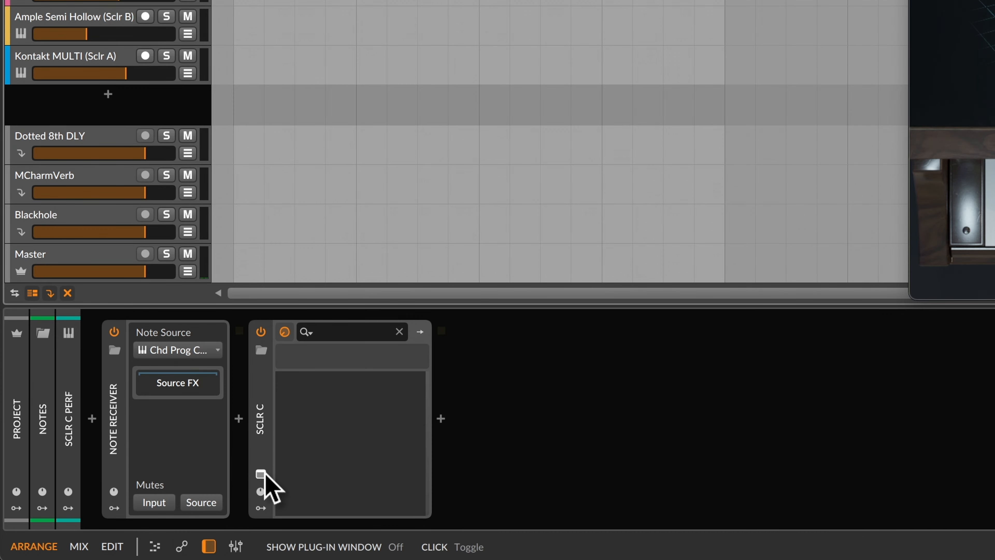
{"action": "left_click", "coordinate": [260, 475]}
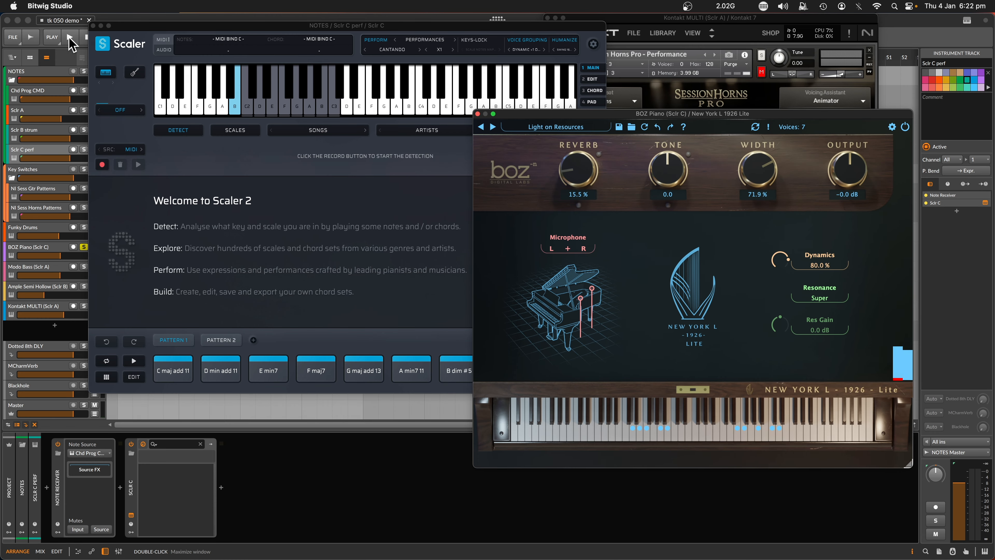
{"action": "left_click", "coordinate": [70, 37]}
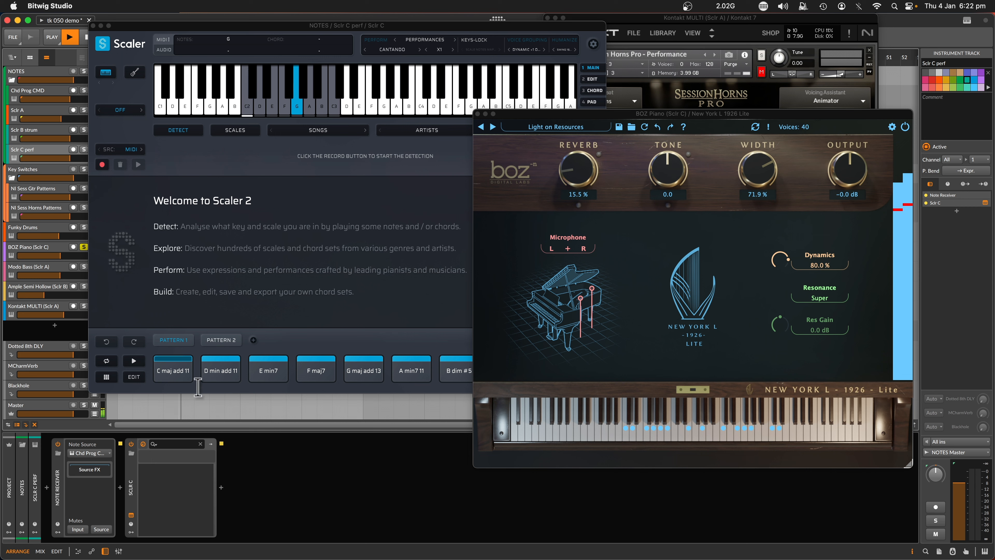
{"action": "left_click", "coordinate": [24, 248]}
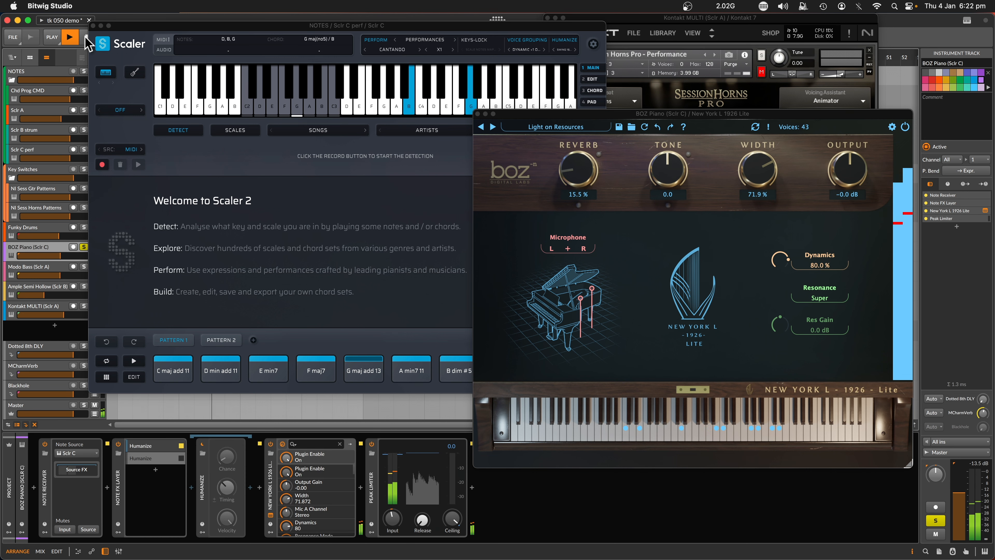
{"action": "key", "text": "space"}
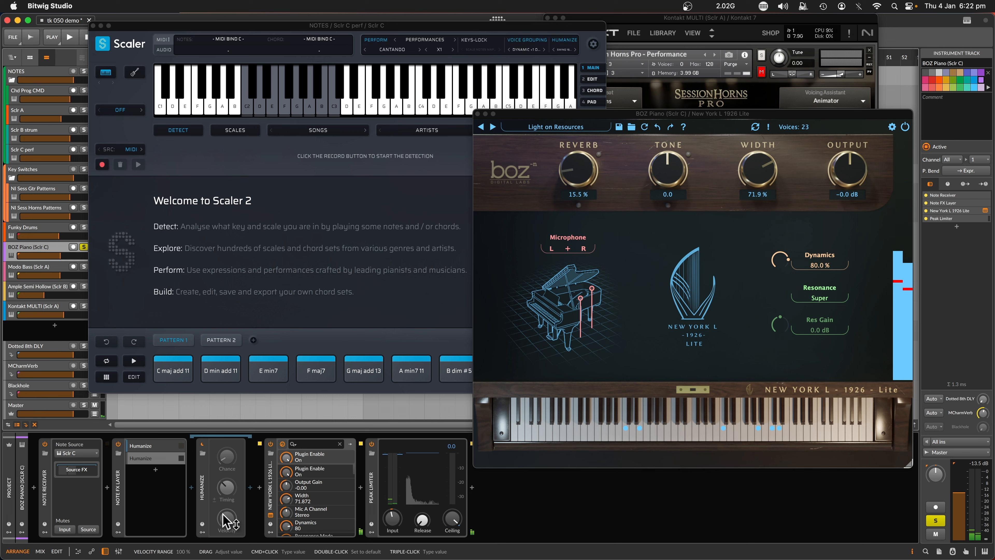
Lower the Chance slightly in the first Humanize layer on BOZ Piano, audition the soloed piano, and stop playback.
{"action": "left_click", "coordinate": [143, 445]}
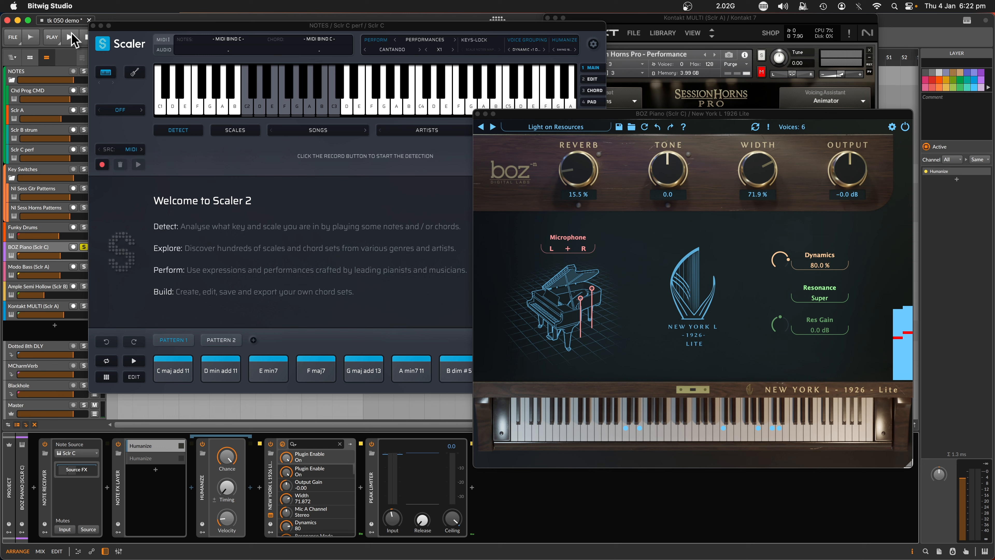
{"action": "left_click_drag", "start_coordinate": [568, 114], "coordinate": [756, 146]}
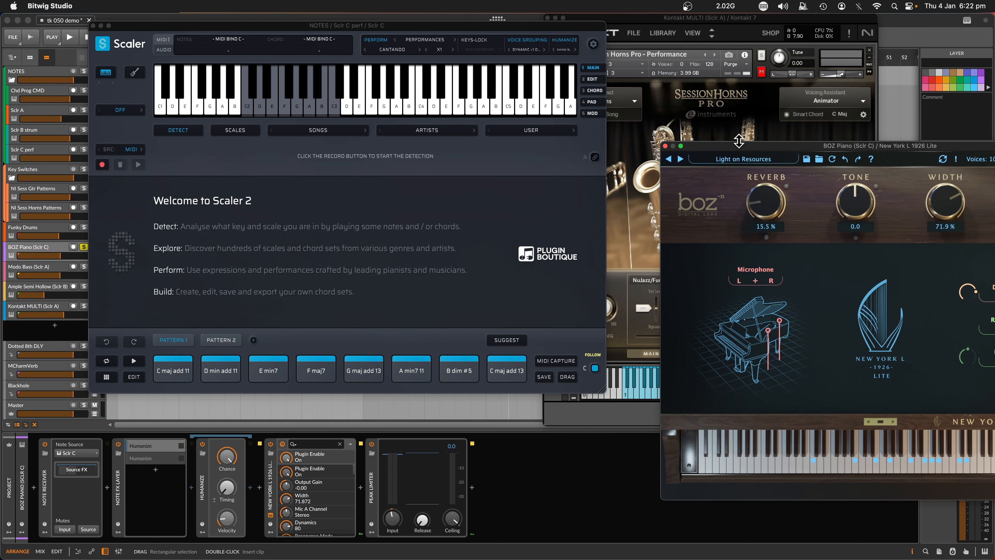
{"action": "left_click_drag", "start_coordinate": [738, 144], "coordinate": [602, 76]}
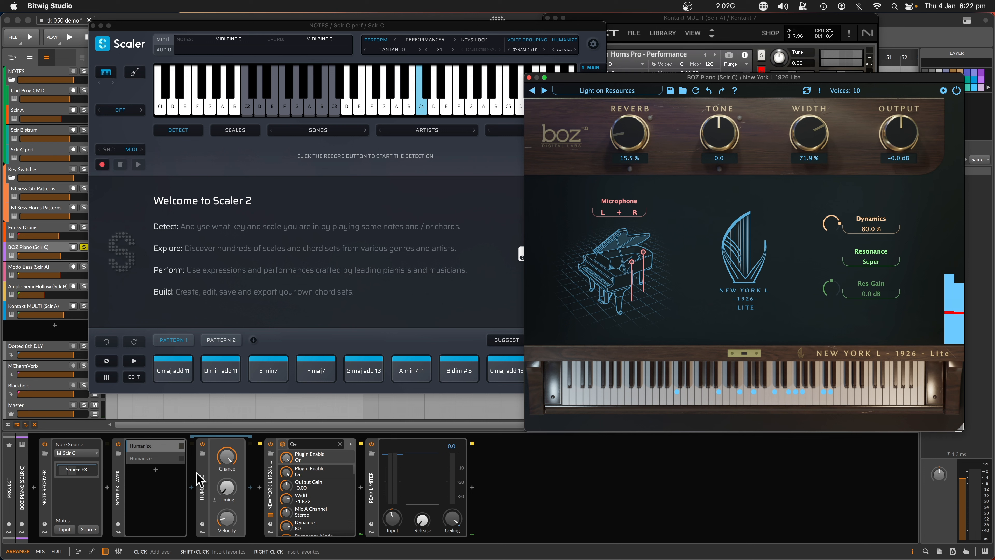
{"action": "left_click_drag", "start_coordinate": [229, 464], "coordinate": [230, 470]}
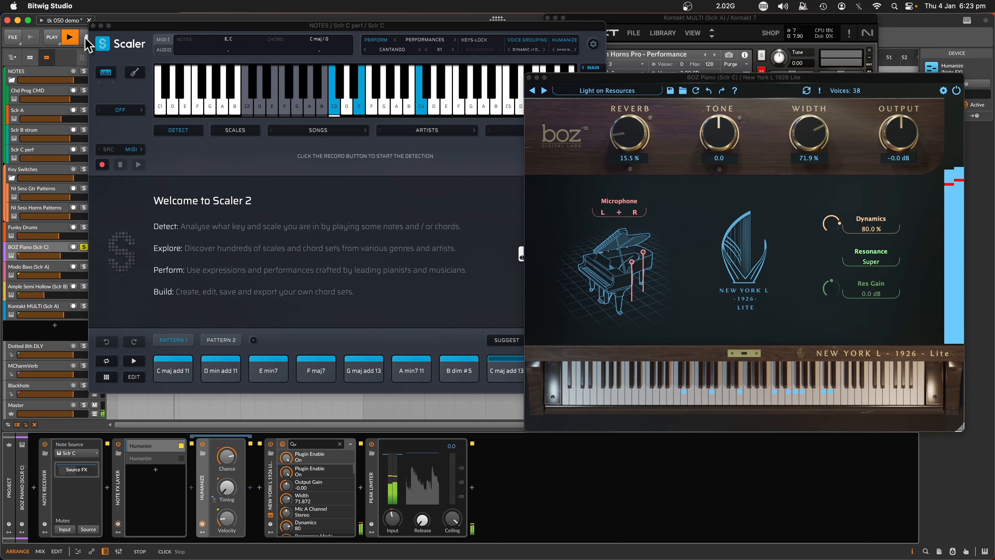
{"action": "key", "text": "space"}
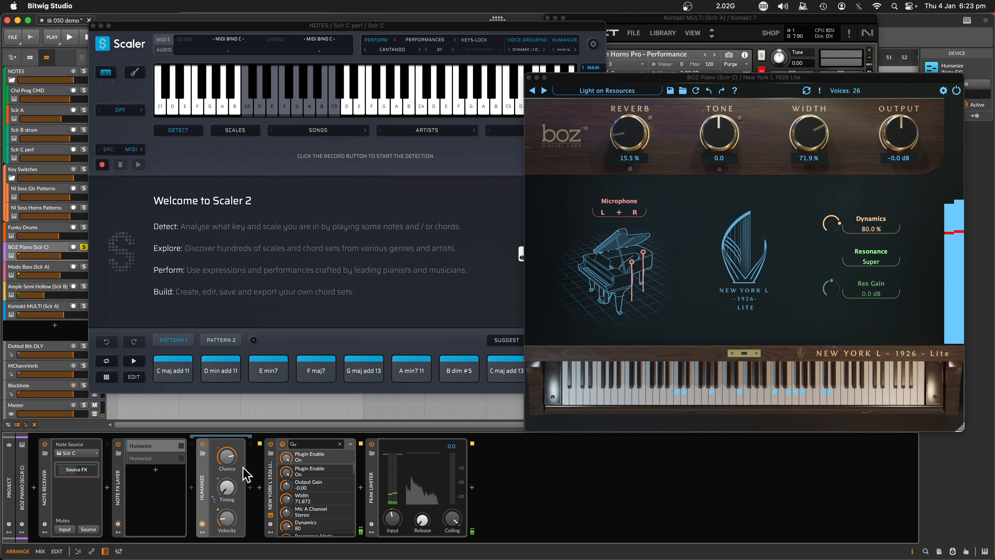
Set the first Humanize layer's Chance to 29.1%, play the soloed piano, and stop playback.
{"action": "left_click_drag", "start_coordinate": [226, 457], "coordinate": [226, 463]}
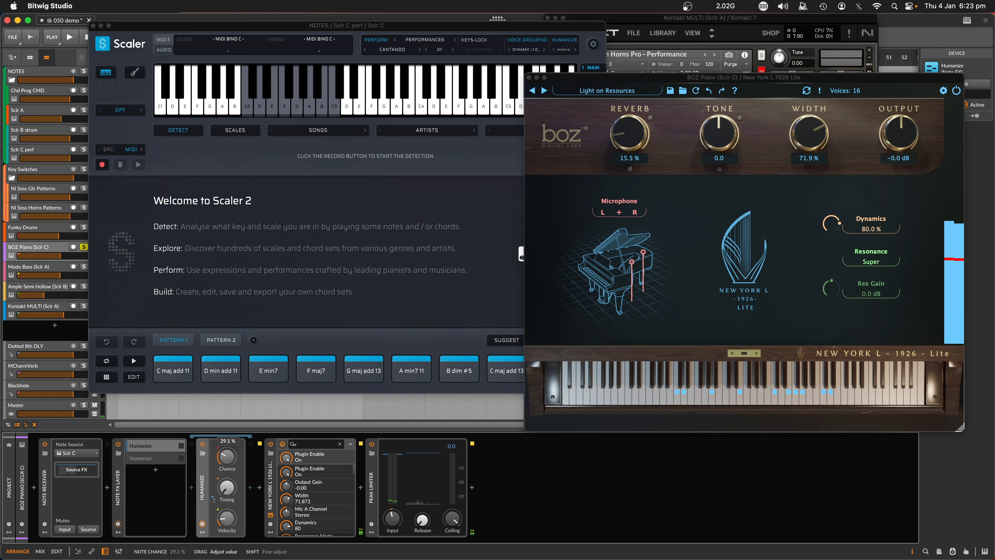
{"action": "left_click", "coordinate": [70, 37]}
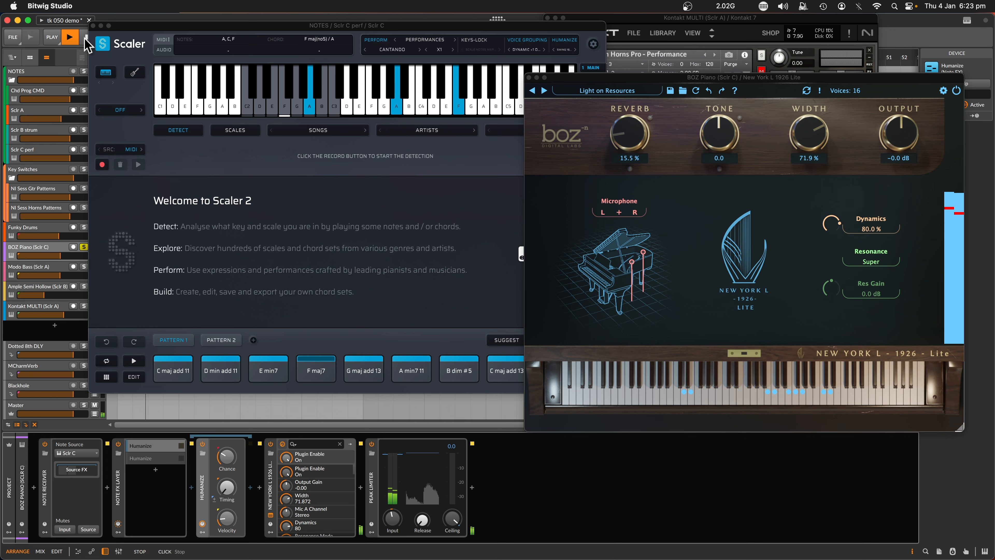
{"action": "left_click", "coordinate": [86, 38]}
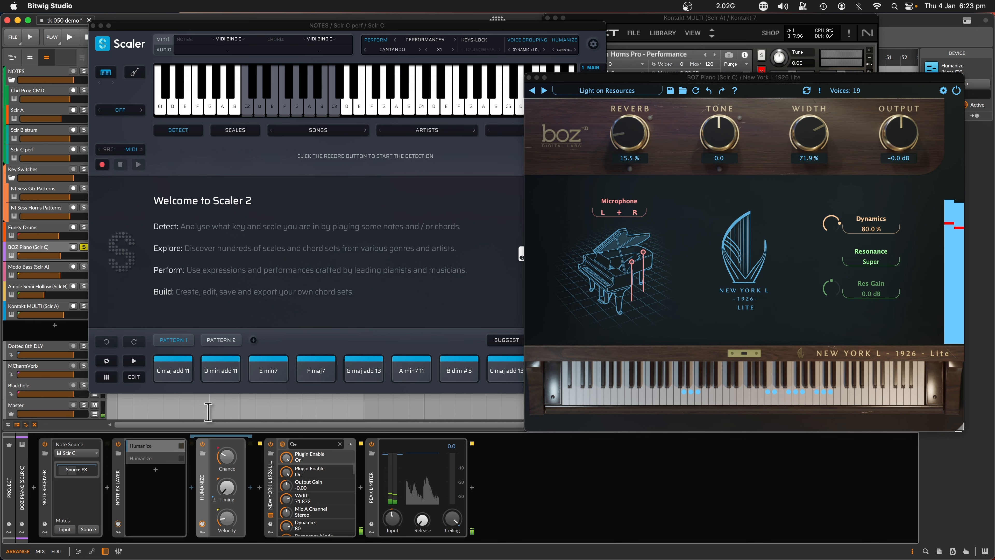
Compare the settings of the two Humanize layers in the BOZ Piano Note FX Layer.
{"action": "left_click", "coordinate": [157, 459]}
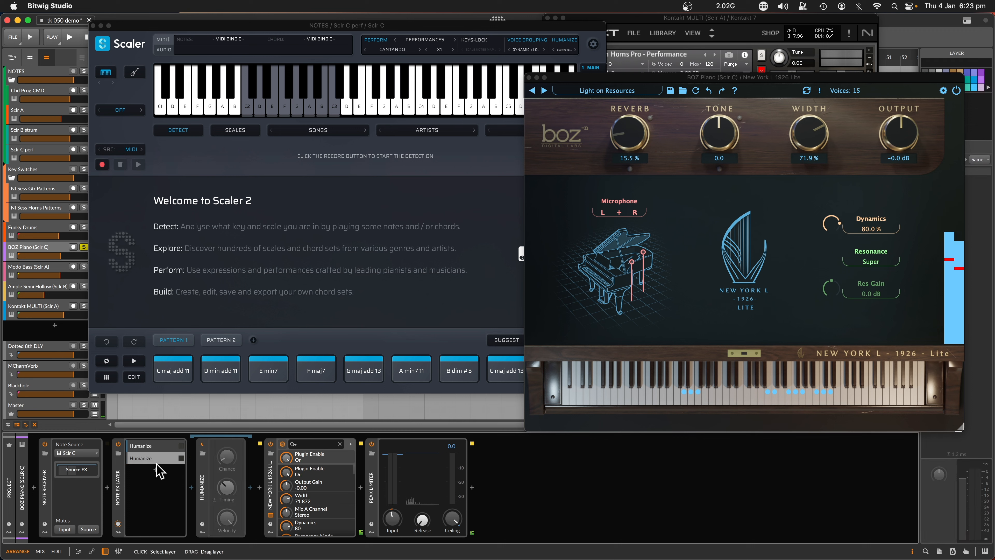
{"action": "left_click", "coordinate": [155, 445]}
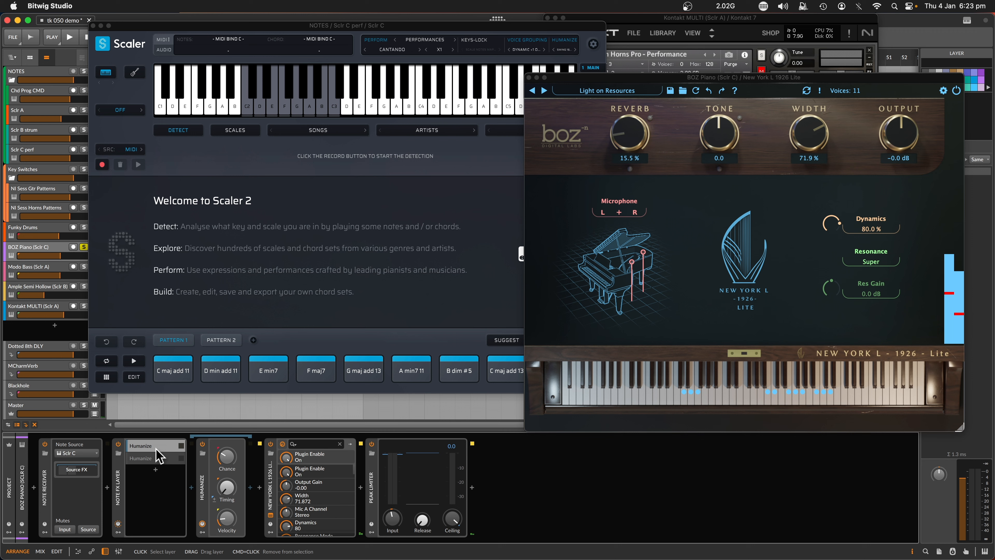
{"action": "left_click", "coordinate": [155, 459]}
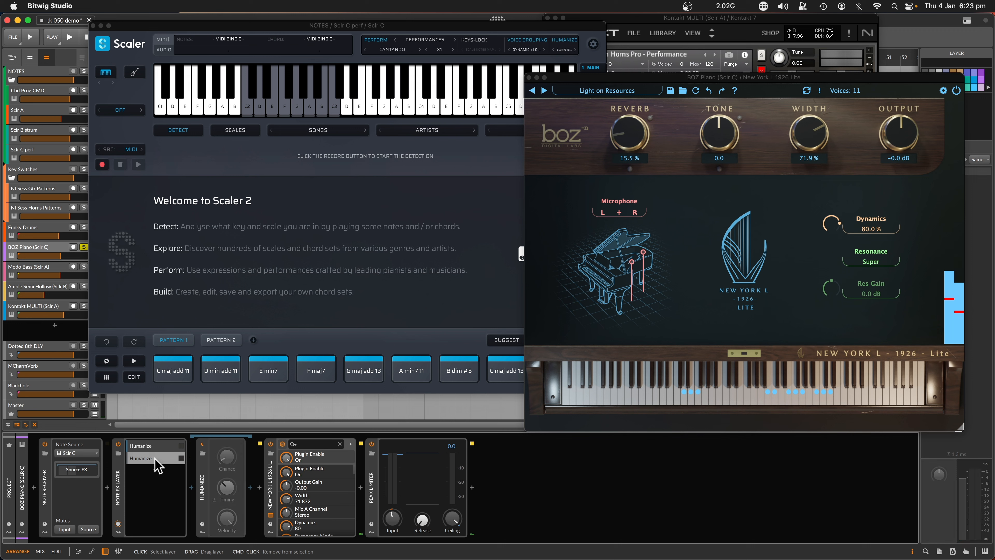
{"action": "left_click", "coordinate": [158, 447]}
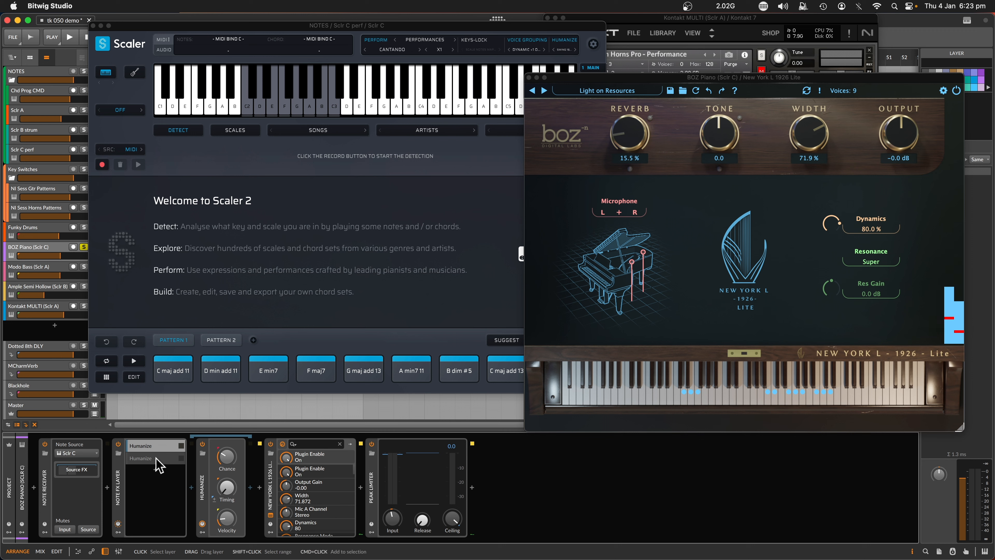
Activate the second Humanize layer and play the soloed piano with both layers active.
{"action": "left_click", "coordinate": [156, 459]}
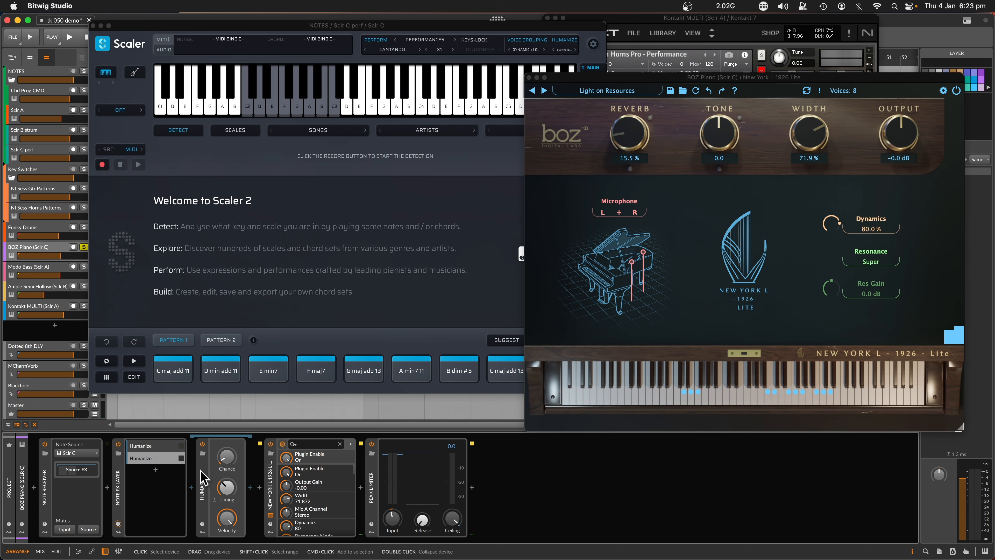
{"action": "left_click", "coordinate": [154, 447]}
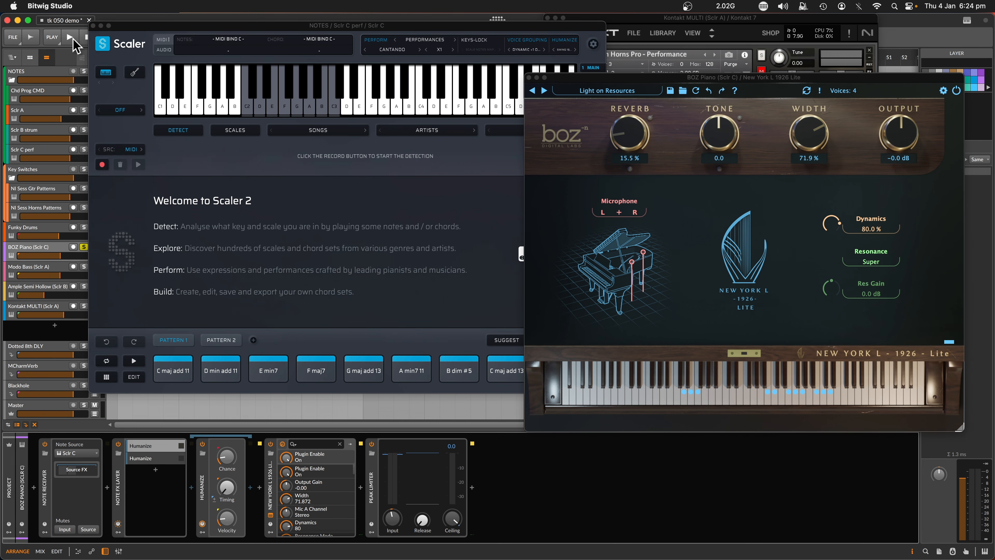
{"action": "left_click", "coordinate": [71, 38]}
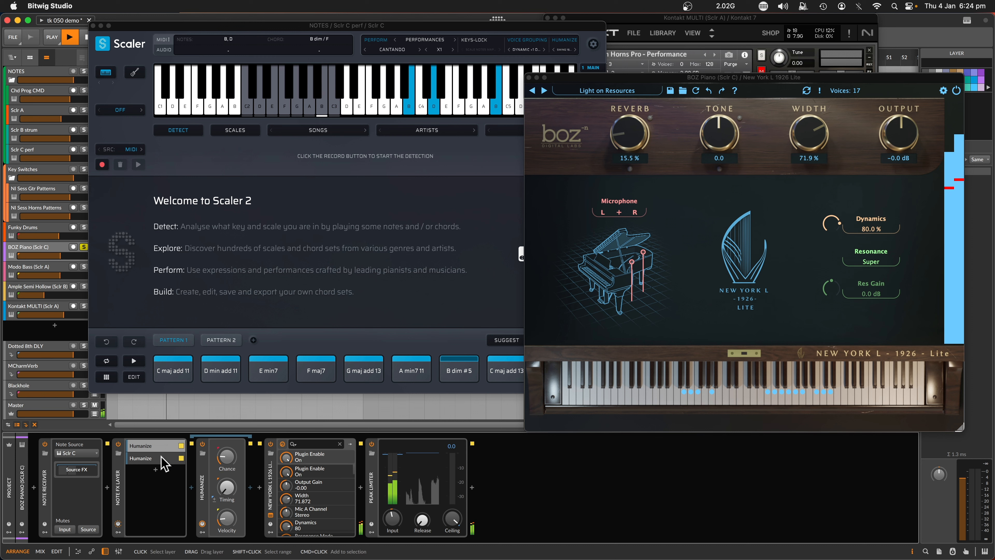
Stop and restart the soloed BOZ Piano with both Humanize layers active, and stop playback.
{"action": "left_click_drag", "start_coordinate": [222, 458], "coordinate": [222, 446]}
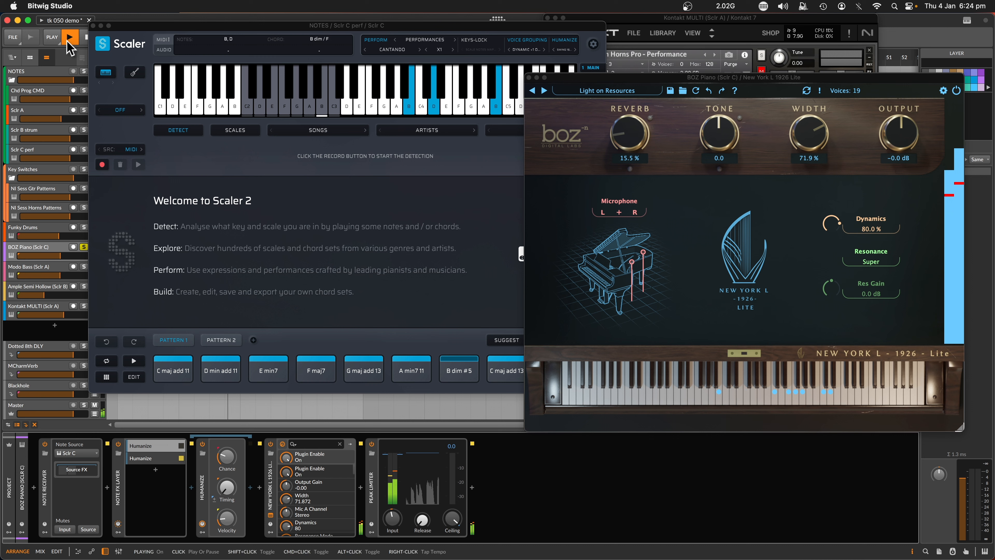
{"action": "key", "text": "space"}
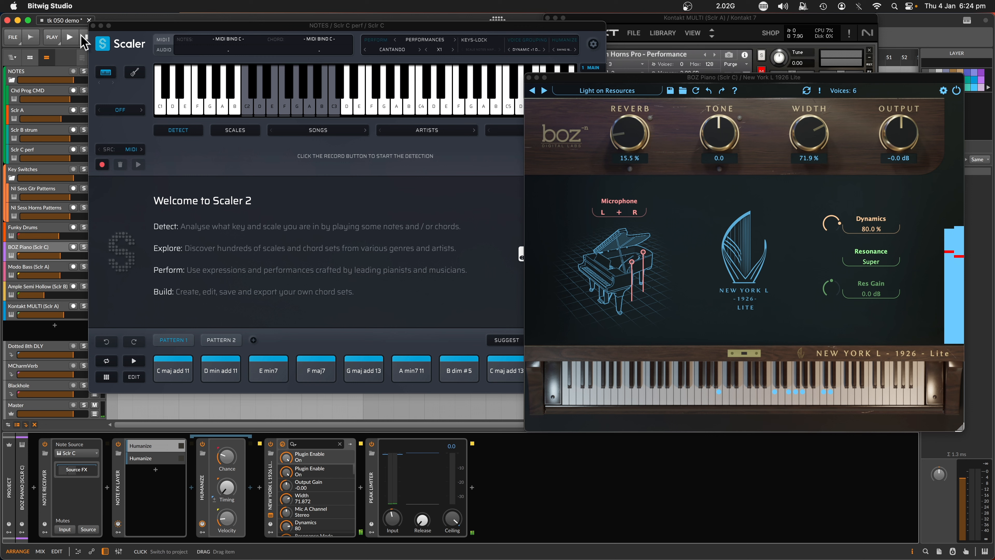
{"action": "left_click", "coordinate": [70, 38]}
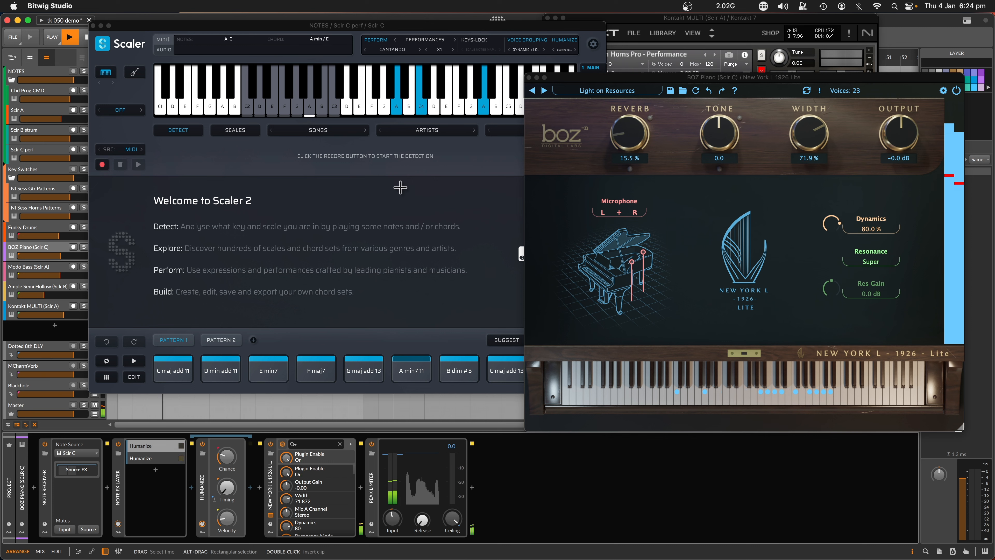
{"action": "left_click", "coordinate": [85, 38]}
Check the Voice Grouping options in Sclr C perf and audition the A min7 11 chord with Dynamic +1 Oct grouping.
{"action": "left_click_drag", "start_coordinate": [388, 28], "coordinate": [390, 27]}
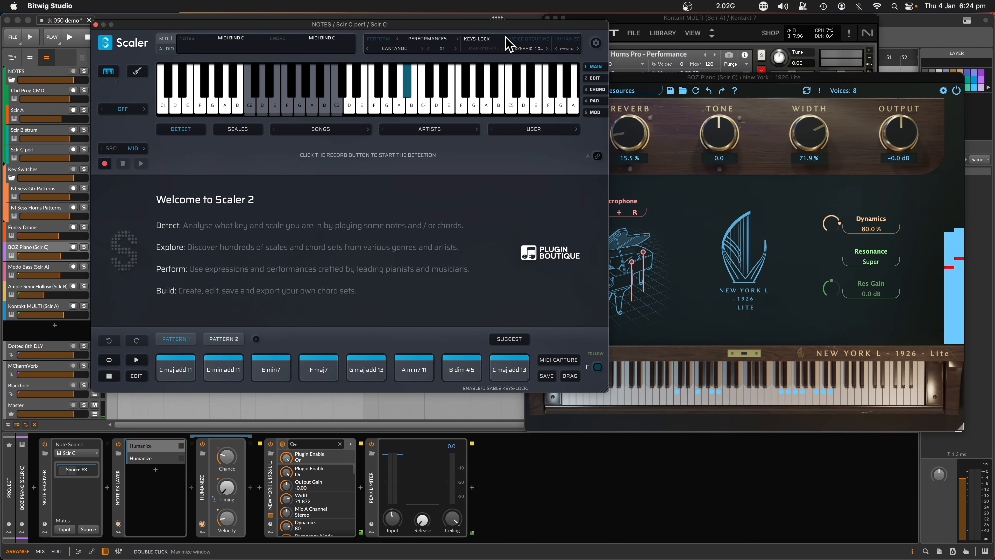
{"action": "left_click", "coordinate": [529, 44]}
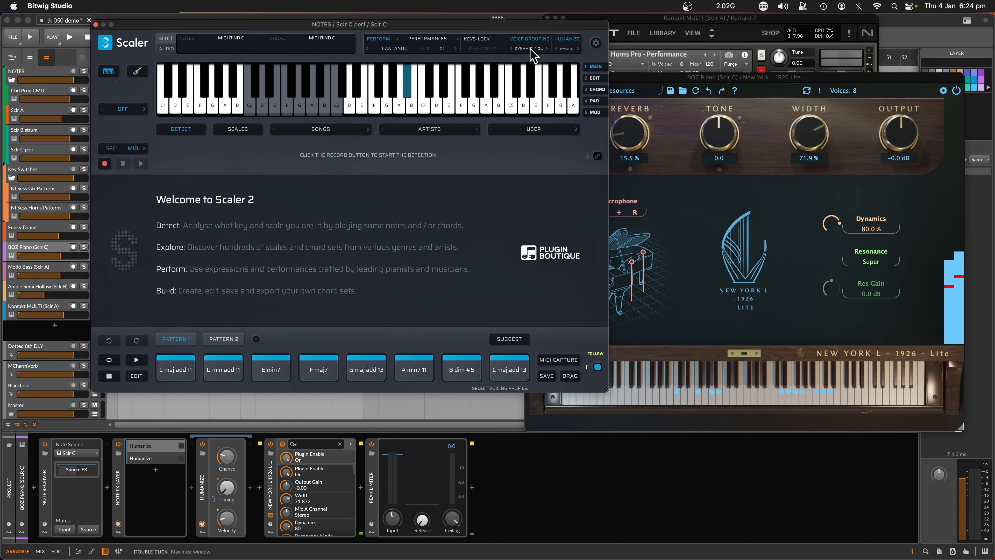
{"action": "left_click", "coordinate": [530, 49]}
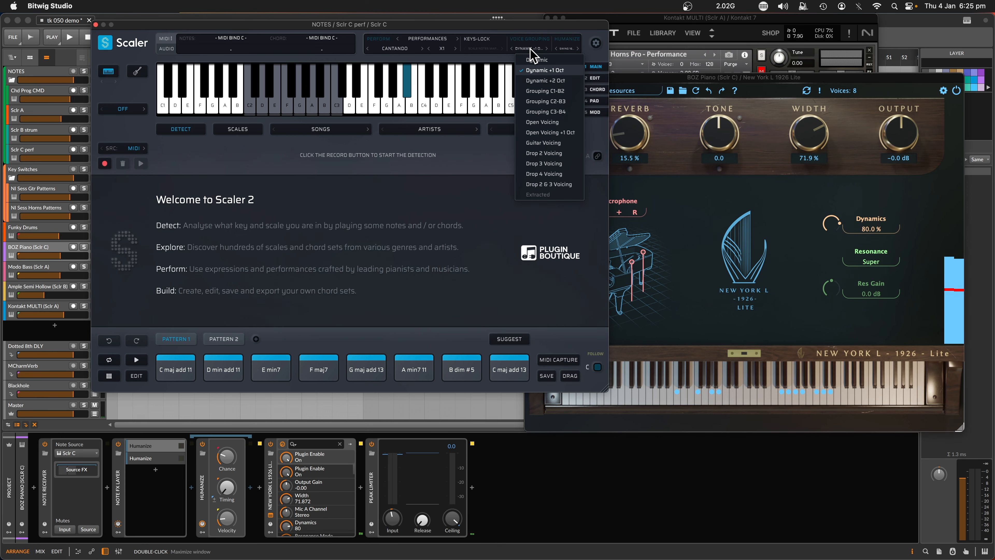
{"action": "left_click", "coordinate": [517, 46]}
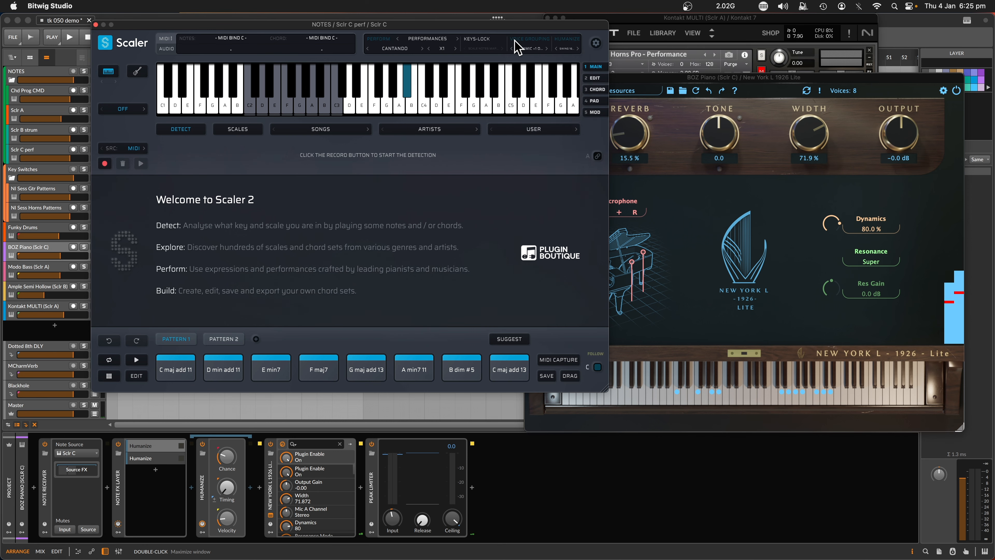
{"action": "left_click", "coordinate": [413, 371]}
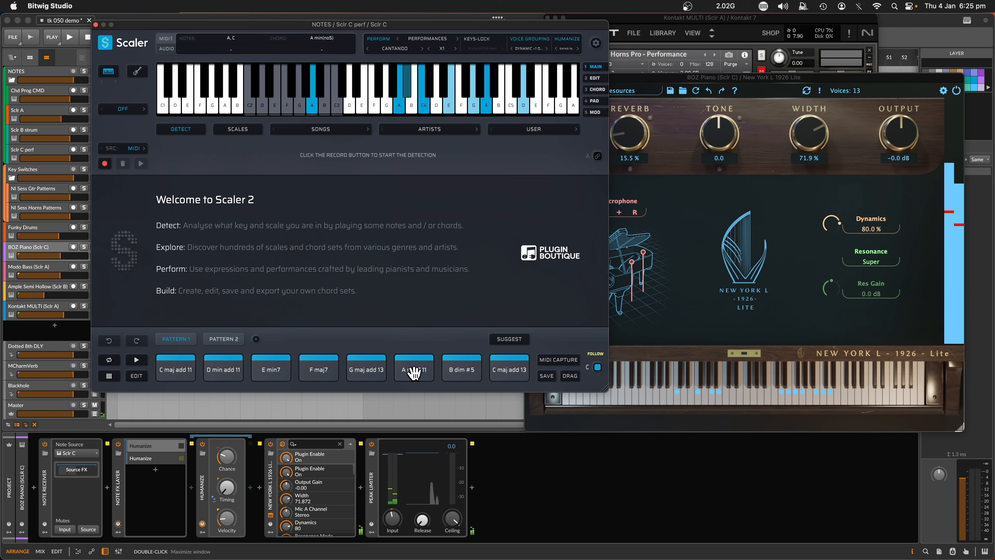
Compare the A min7 11 chord in Sclr C perf with Voice Grouping switched off and back on.
{"action": "left_click", "coordinate": [529, 43]}
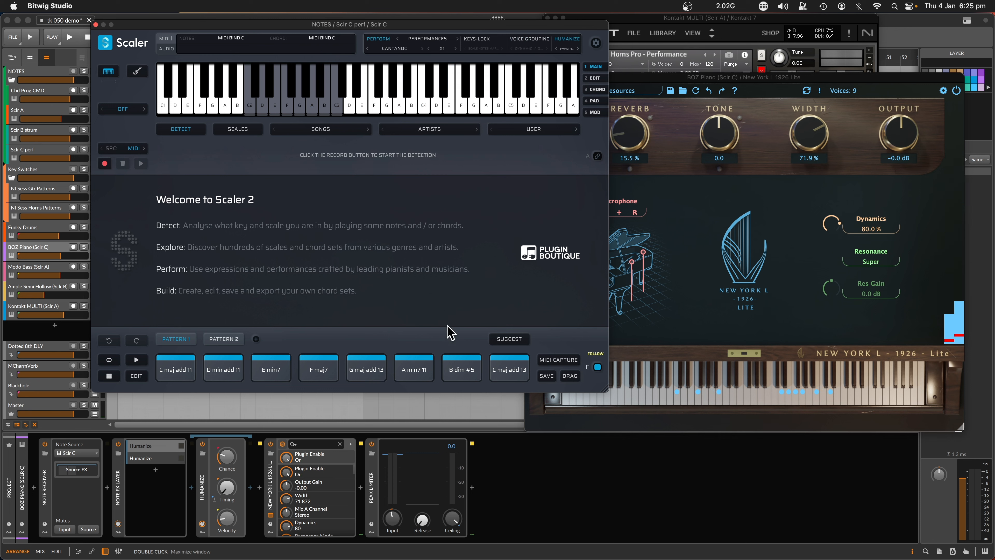
{"action": "left_click", "coordinate": [418, 366]}
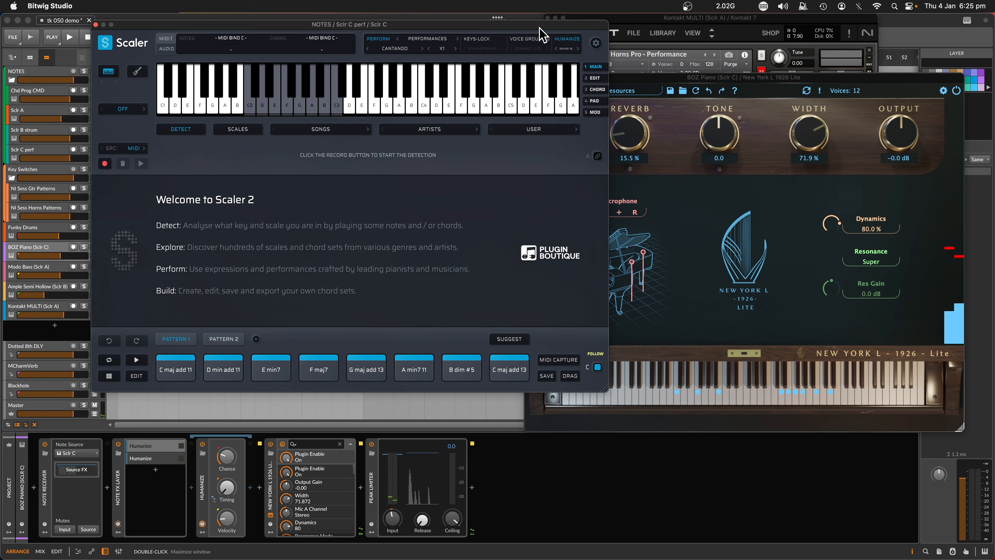
{"action": "left_click", "coordinate": [534, 39]}
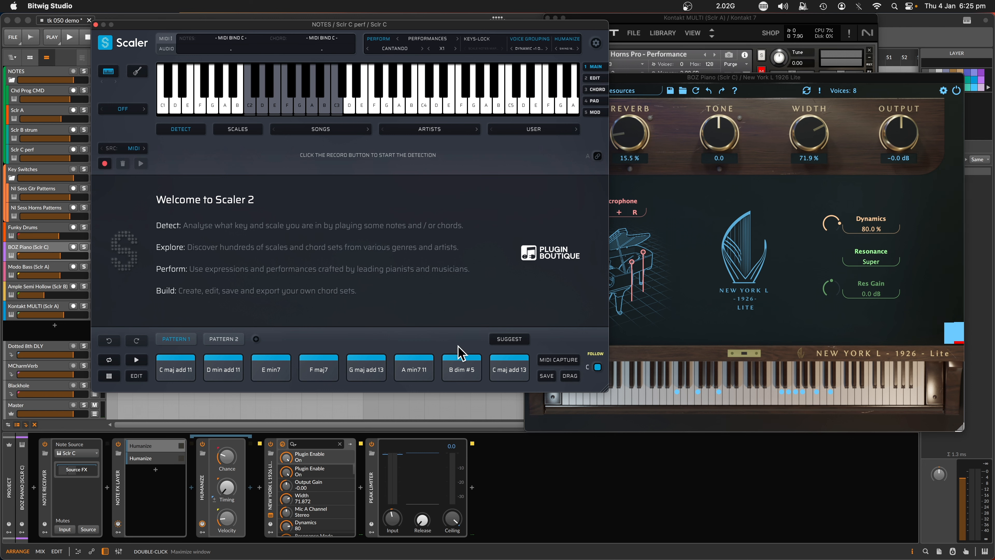
{"action": "left_click", "coordinate": [411, 366]}
Examine the available Voice Grouping profiles and the Humanize Swing settings in Sclr C perf.
{"action": "left_click", "coordinate": [527, 48]}
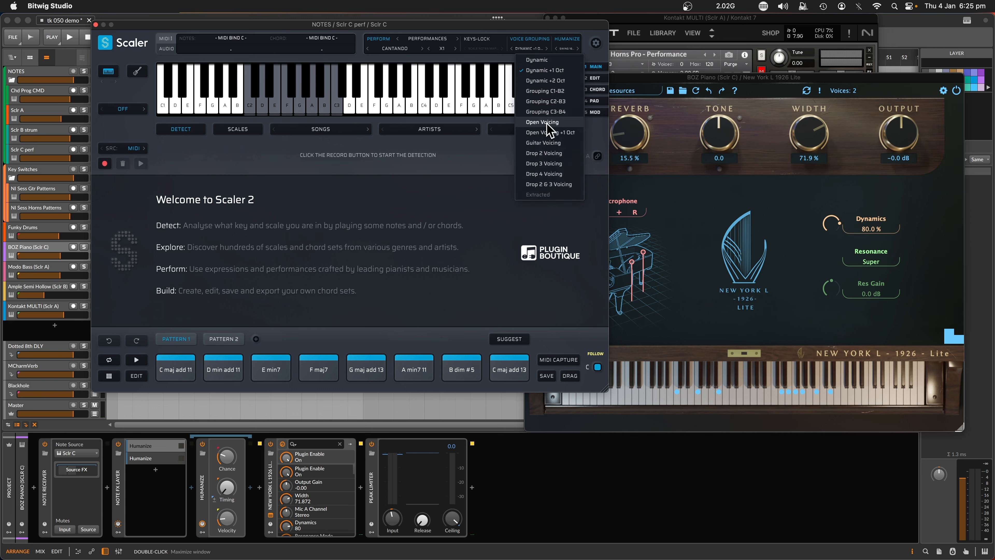
{"action": "left_click", "coordinate": [494, 154]}
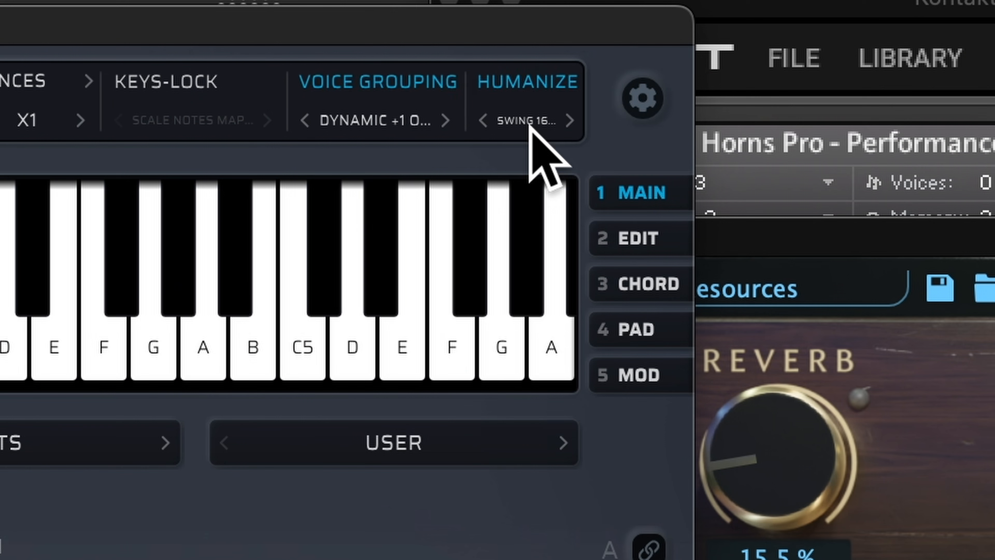
{"action": "left_click", "coordinate": [568, 50]}
{"action": "mouse_move", "coordinate": [578, 333]}
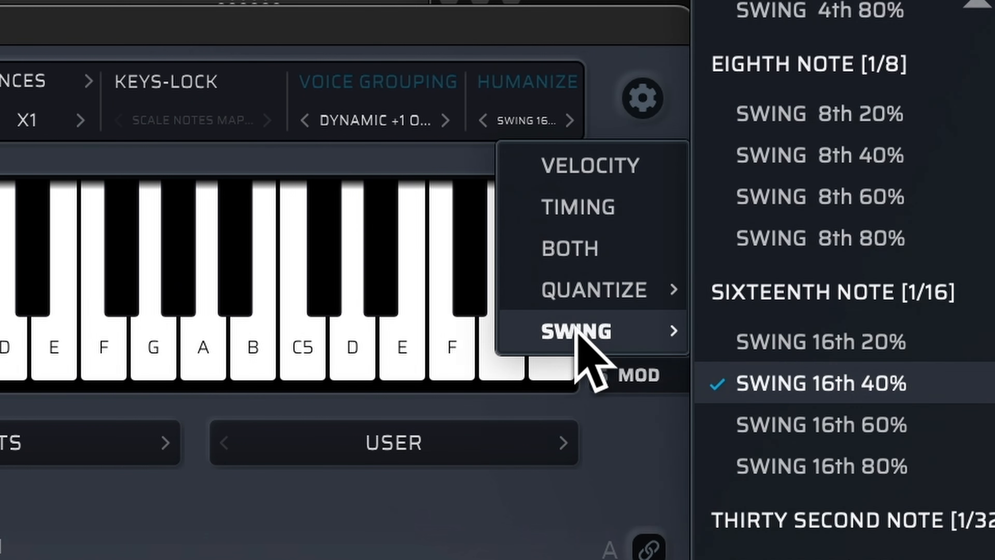
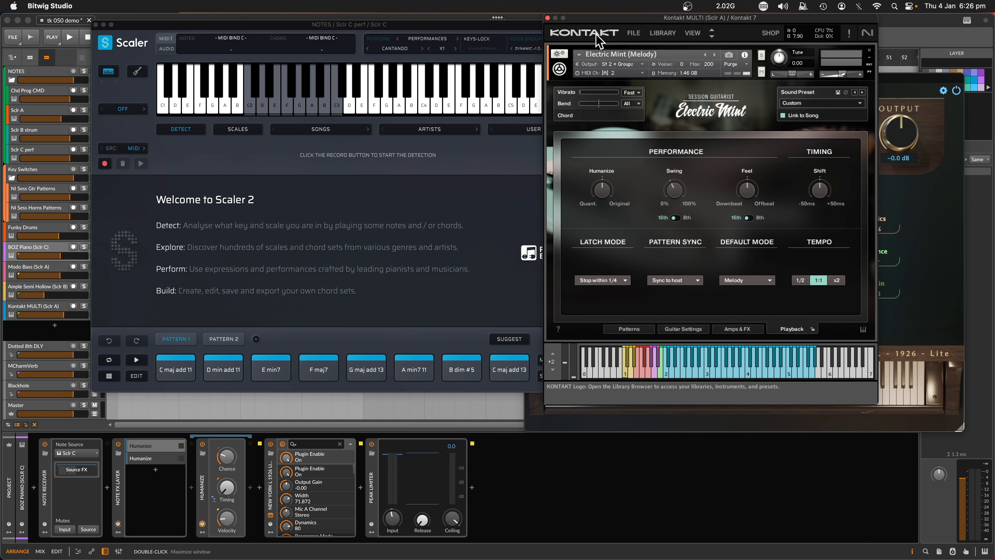
Play the arrangement while repositioning the Kontakt MULTI and Sclr C perf windows, and stop playback.
{"action": "left_click_drag", "start_coordinate": [591, 18], "coordinate": [682, 149]}
{"action": "key", "text": "space"}
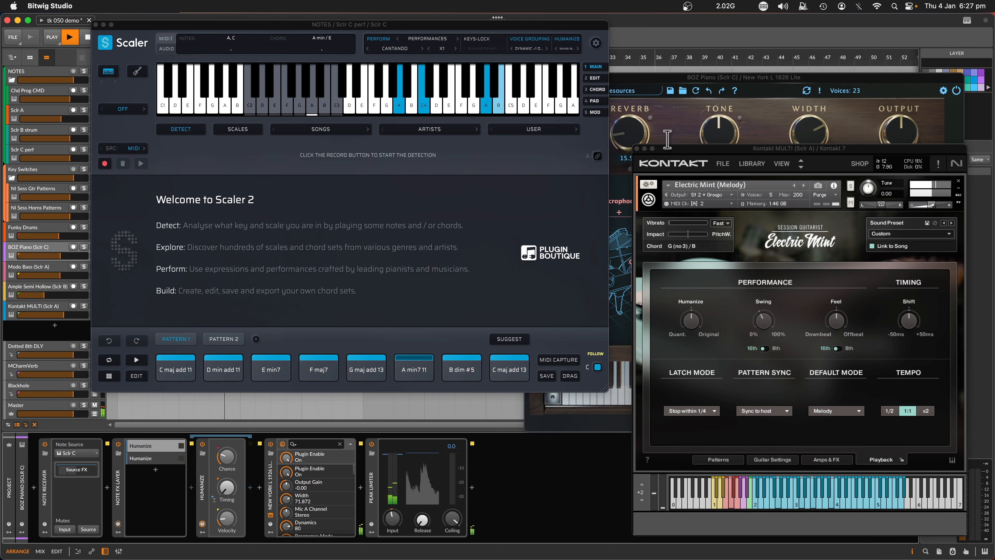
{"action": "left_click", "coordinate": [673, 150]}
{"action": "left_click_drag", "start_coordinate": [674, 151], "coordinate": [583, 158]}
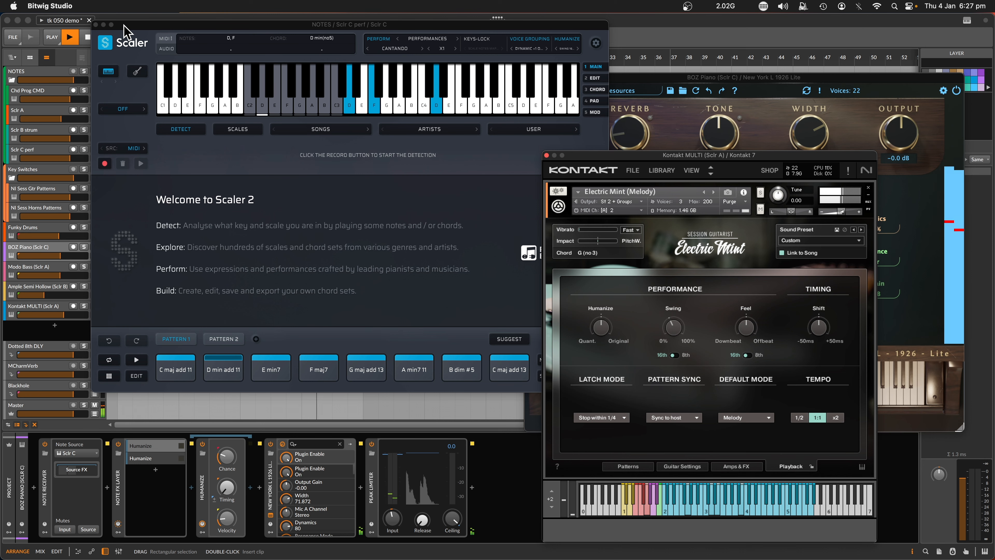
{"action": "left_click_drag", "start_coordinate": [125, 24], "coordinate": [162, 18]}
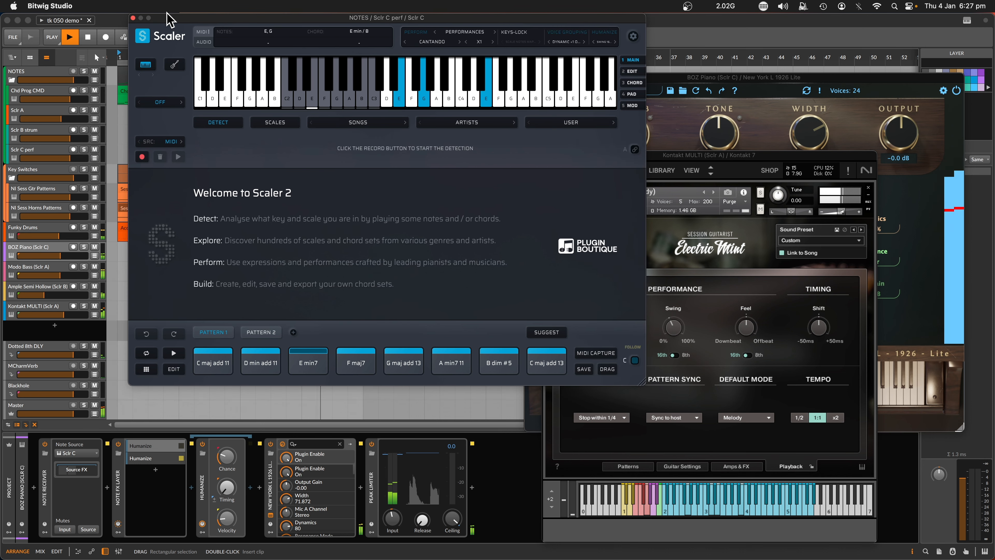
{"action": "left_click", "coordinate": [89, 40]}
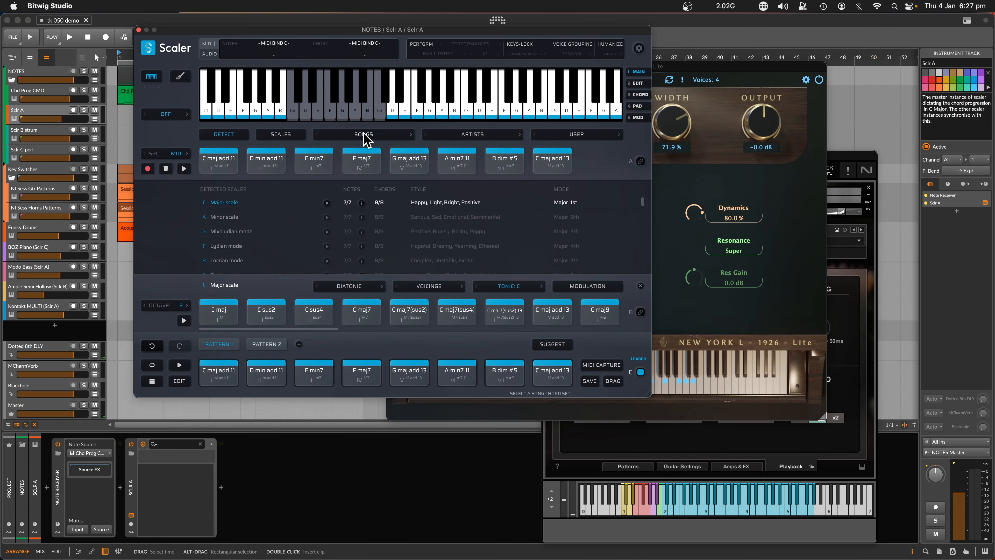
Load the Jazz 4 song chord set in Sclr A and copy all its chords into Pattern 2.
{"action": "left_click", "coordinate": [364, 135]}
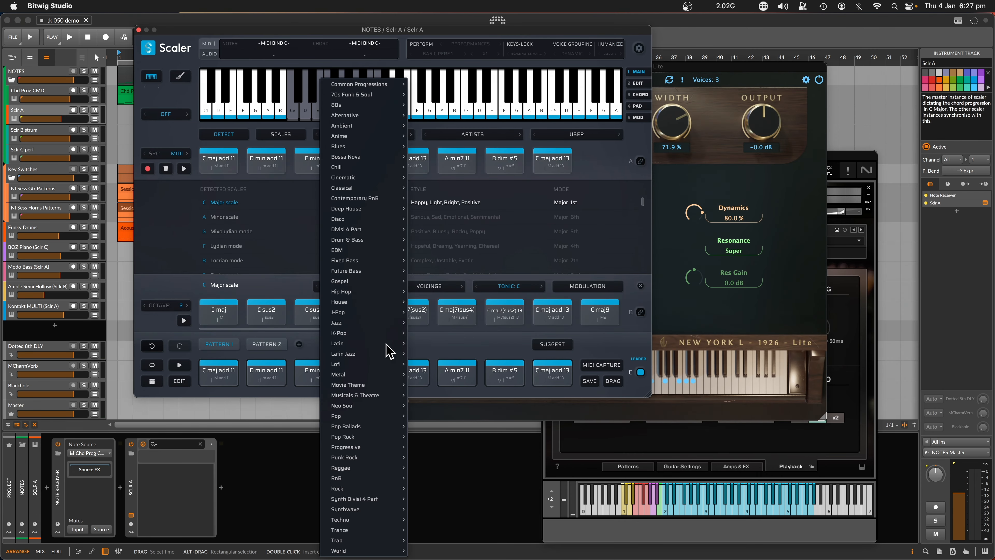
{"action": "mouse_move", "coordinate": [386, 350]}
{"action": "mouse_move", "coordinate": [377, 331]}
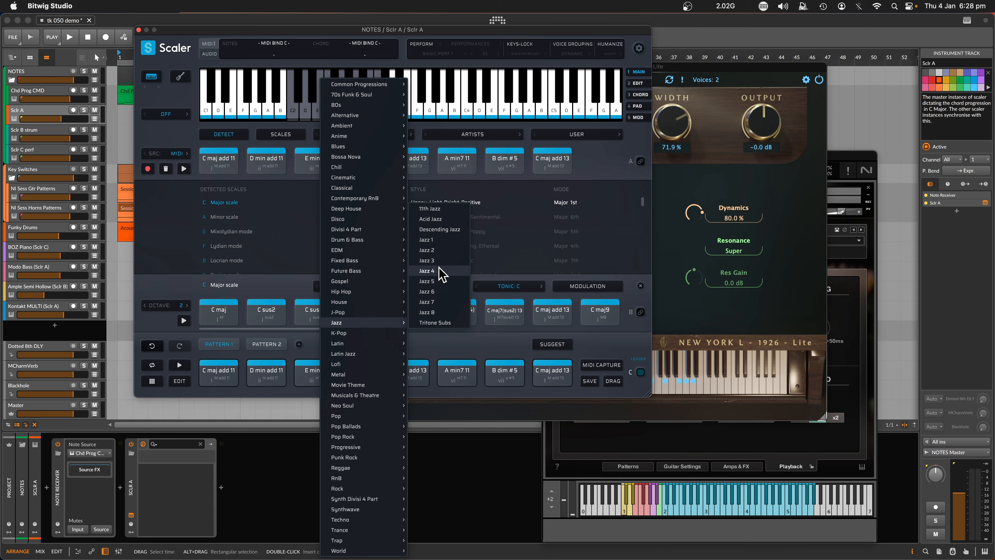
{"action": "left_click", "coordinate": [427, 270]}
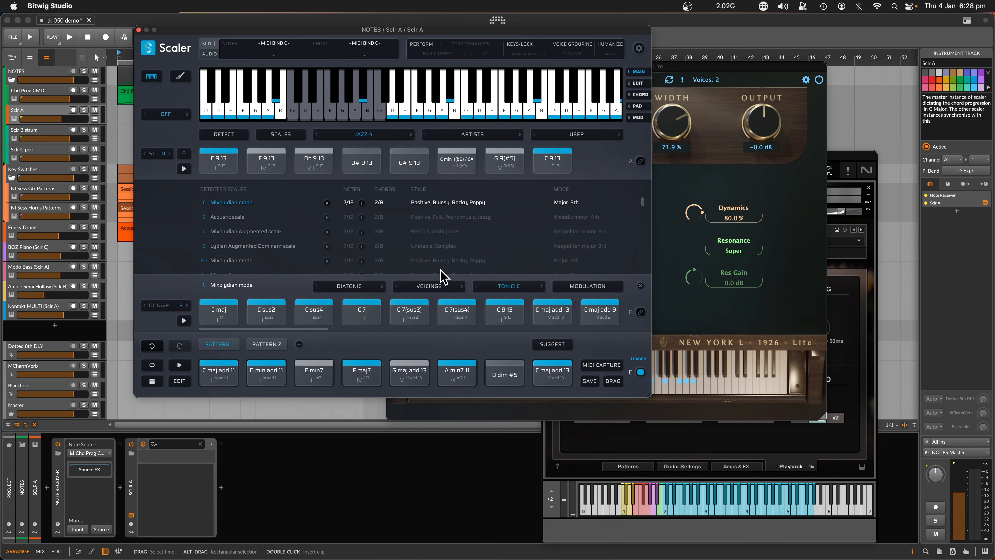
{"action": "left_click_drag", "start_coordinate": [608, 161], "coordinate": [215, 366]}
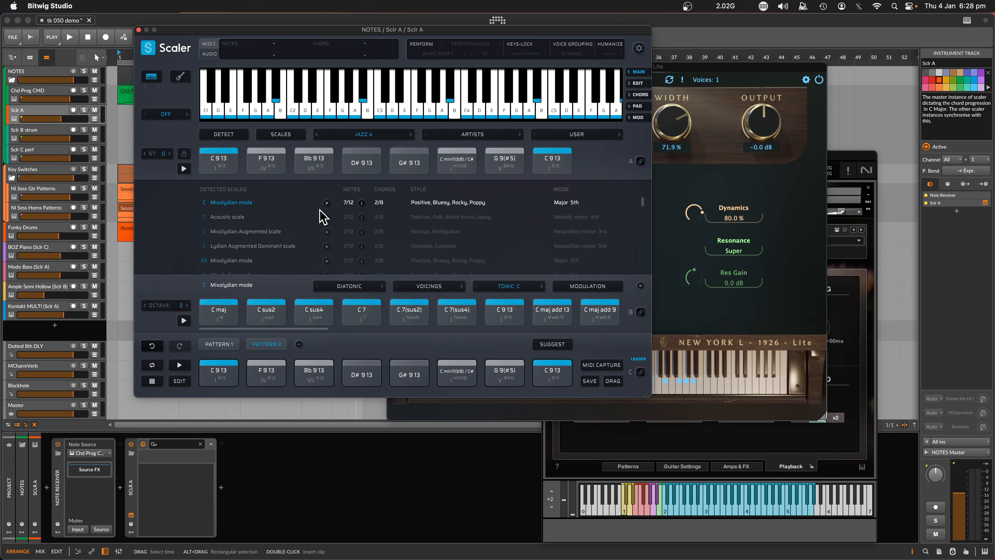
Move the Sclr A window below the arranger clips, play the arrangement with the Jazz 4 progression, and stop playback.
{"action": "left_click_drag", "start_coordinate": [248, 36], "coordinate": [336, 147]}
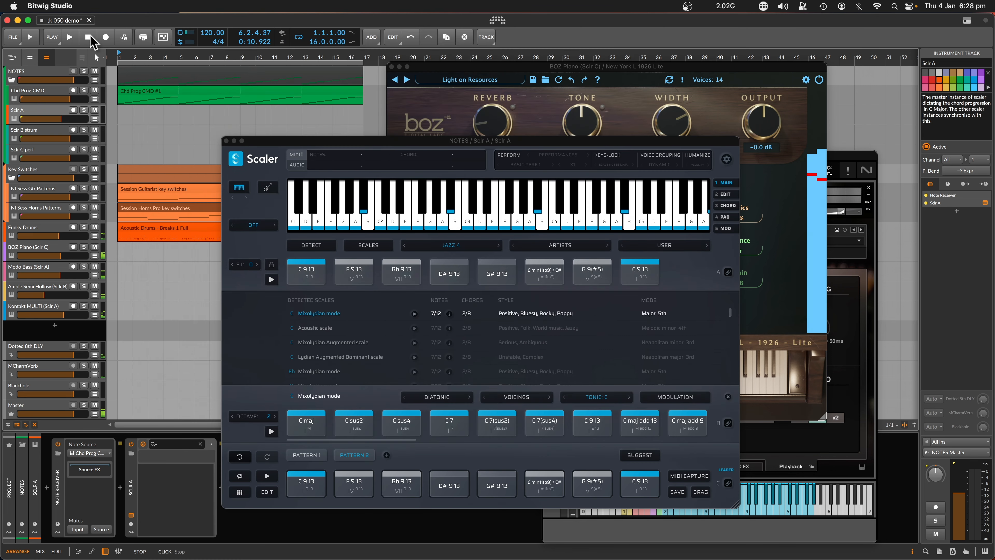
{"action": "left_click", "coordinate": [728, 483]}
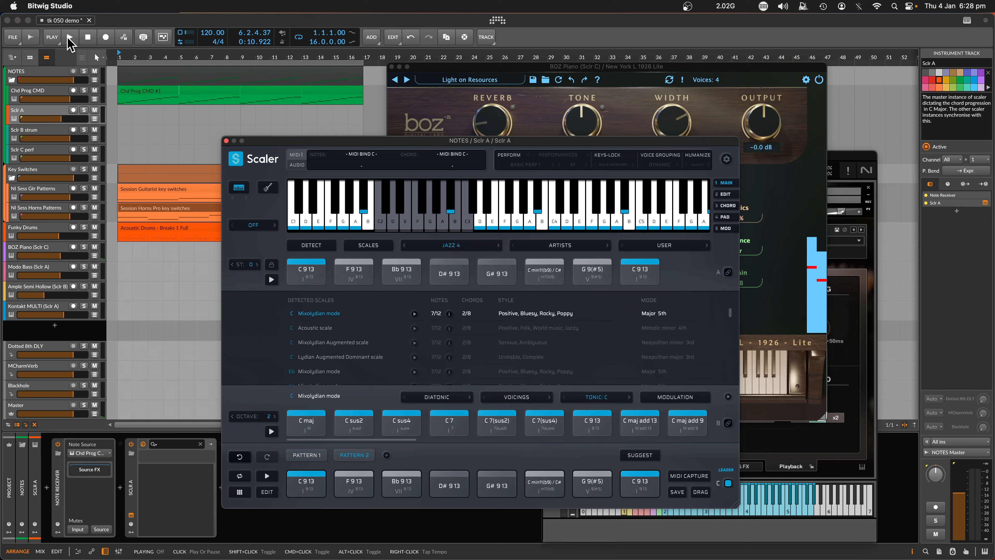
{"action": "left_click", "coordinate": [69, 38]}
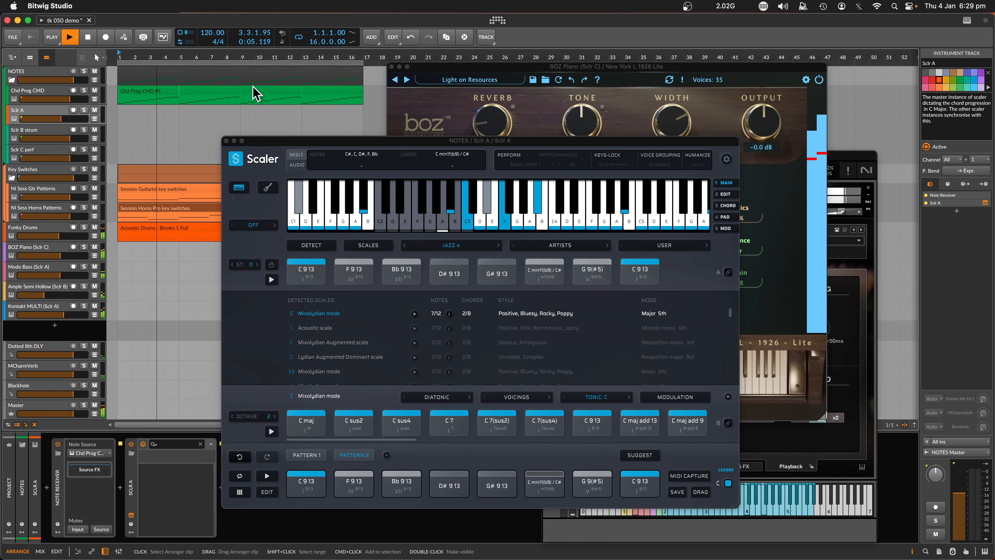
{"action": "left_click", "coordinate": [87, 37]}
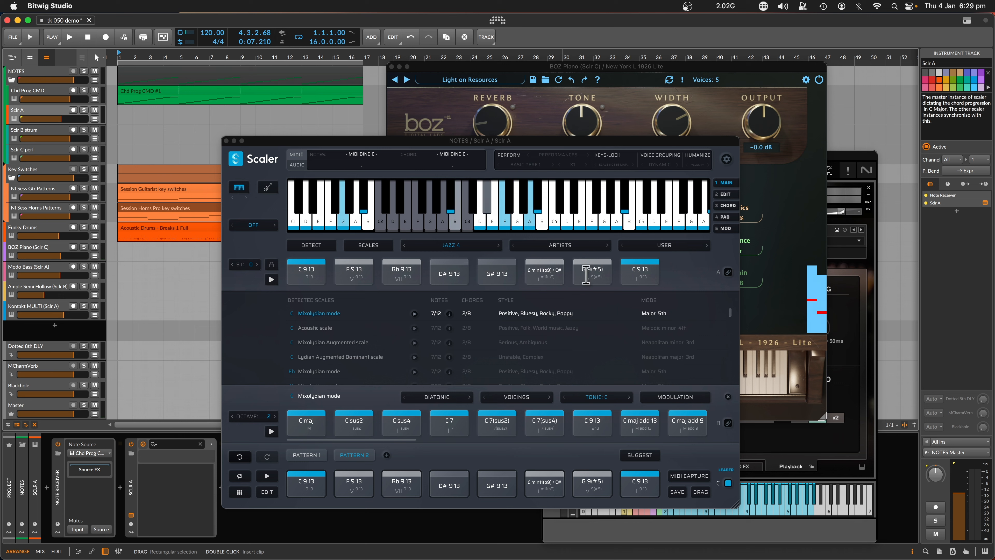
Advance Sclr A to the Jazz 6 song chord set and replace the Pattern 2 chords with its full progression.
{"action": "left_click", "coordinate": [355, 269]}
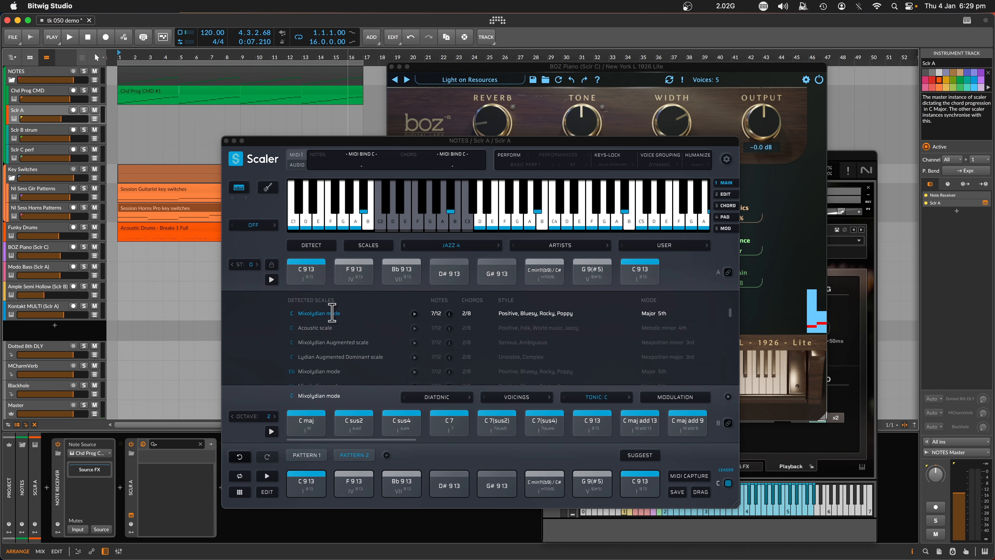
{"action": "left_click", "coordinate": [499, 244]}
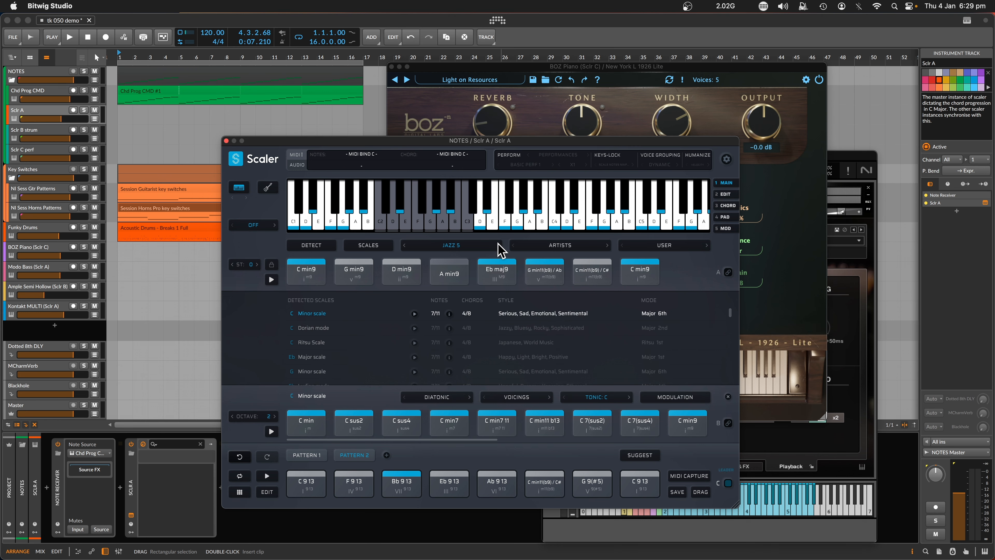
{"action": "left_click", "coordinate": [499, 245]}
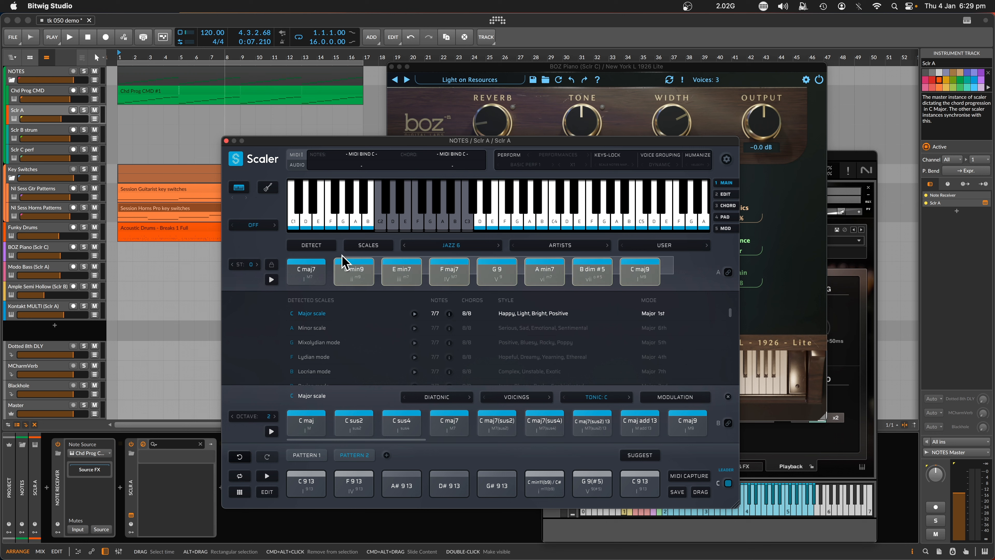
{"action": "left_click_drag", "start_coordinate": [342, 255], "coordinate": [294, 257]}
{"action": "left_click_drag", "start_coordinate": [307, 272], "coordinate": [306, 484]}
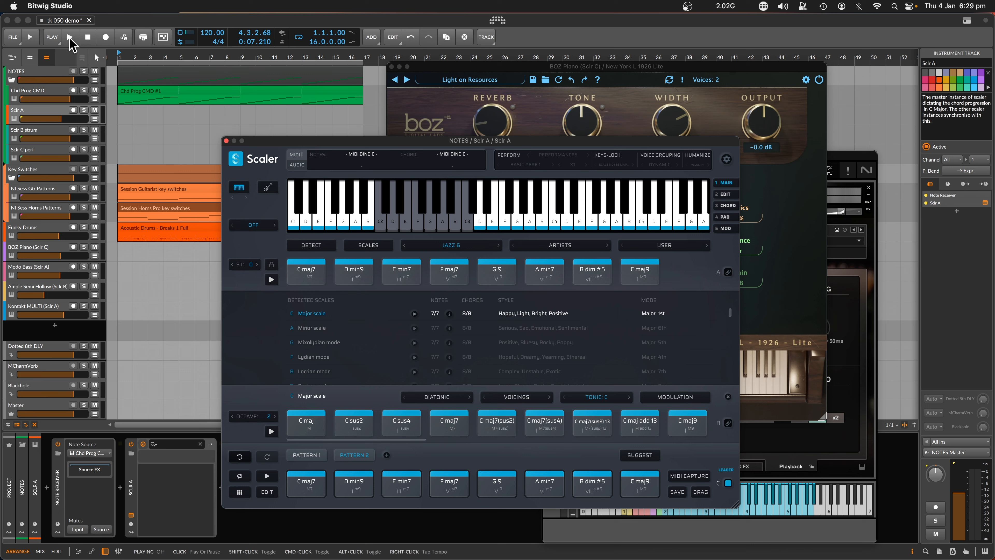
Play the arrangement, replace the Pattern 2 chords with the Jazz 7 set during playback, and stop after auditioning it.
{"action": "left_click", "coordinate": [70, 38]}
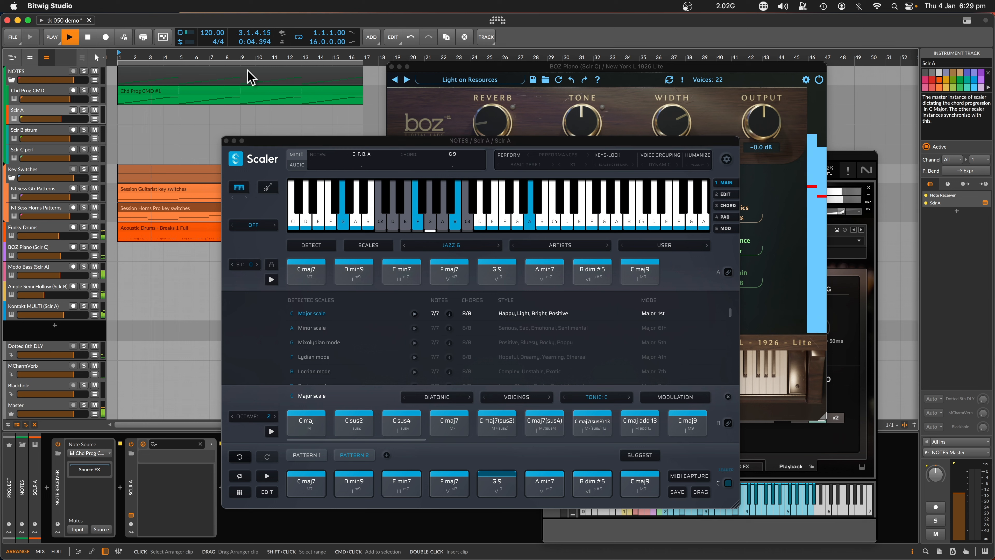
{"action": "left_click", "coordinate": [498, 245]}
{"action": "left_click_drag", "start_coordinate": [687, 280], "coordinate": [300, 477]}
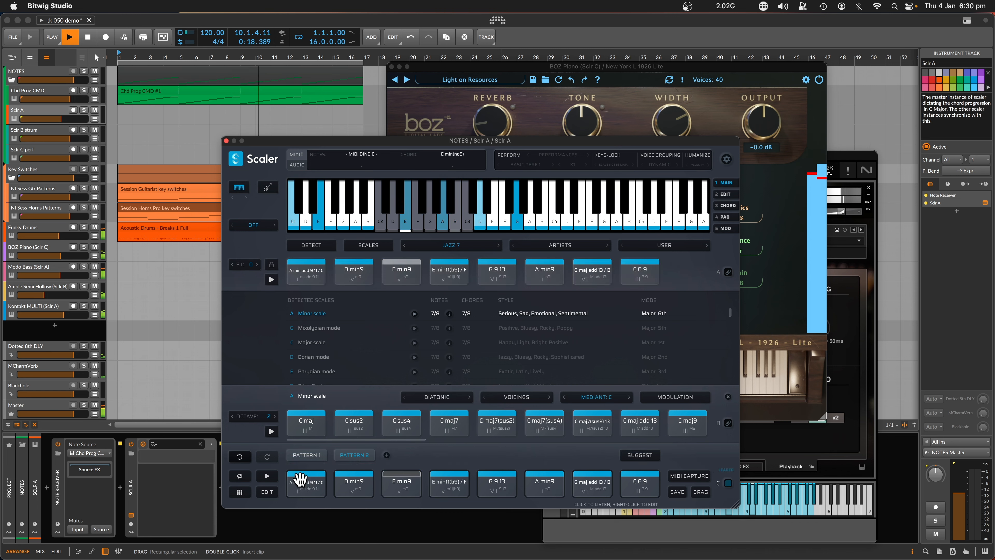
{"action": "left_click_drag", "start_coordinate": [389, 140], "coordinate": [410, 126]}
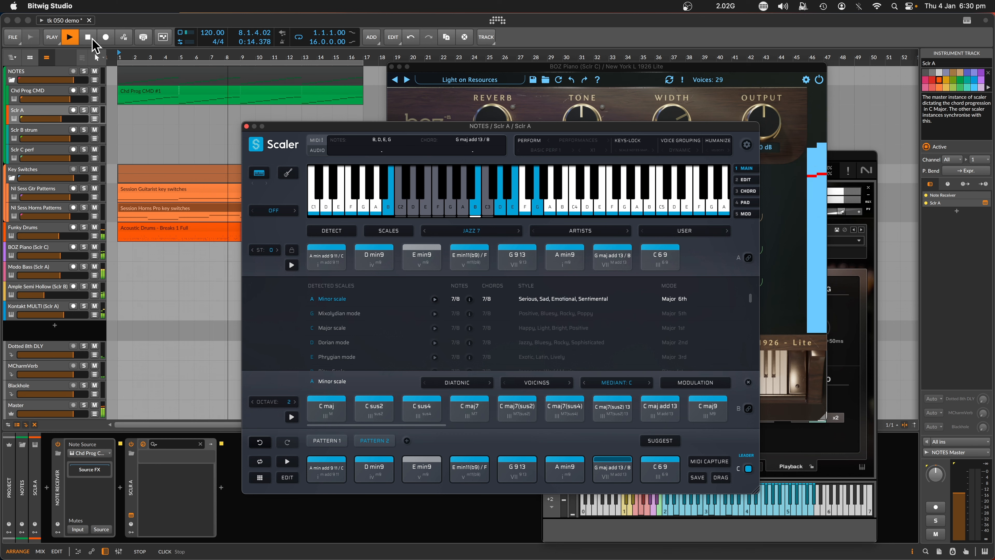
{"action": "key", "text": "space"}
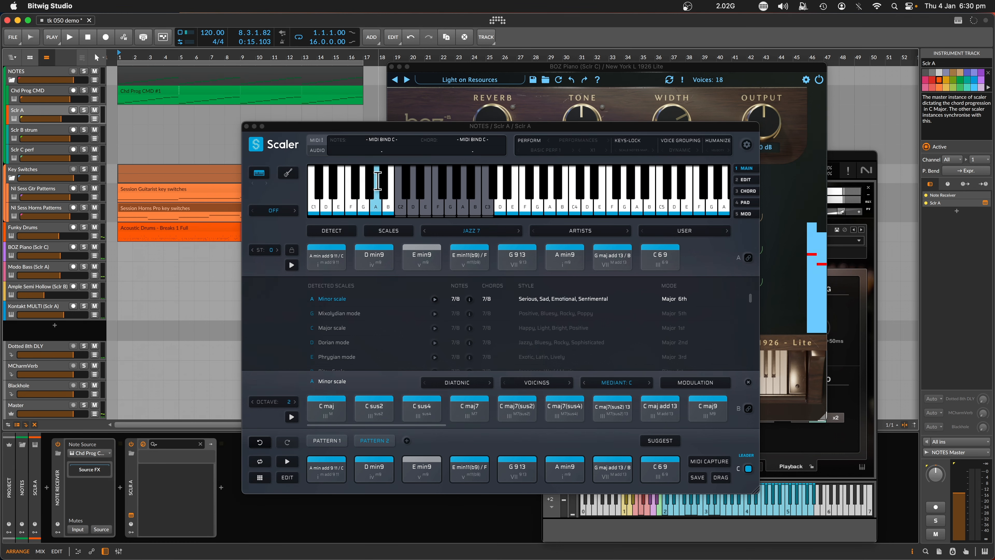
Load the Lofi 6 song chord set in Sclr A and fill Pattern 2 with its four-chord progression twice.
{"action": "left_click_drag", "start_coordinate": [395, 127], "coordinate": [420, 139]}
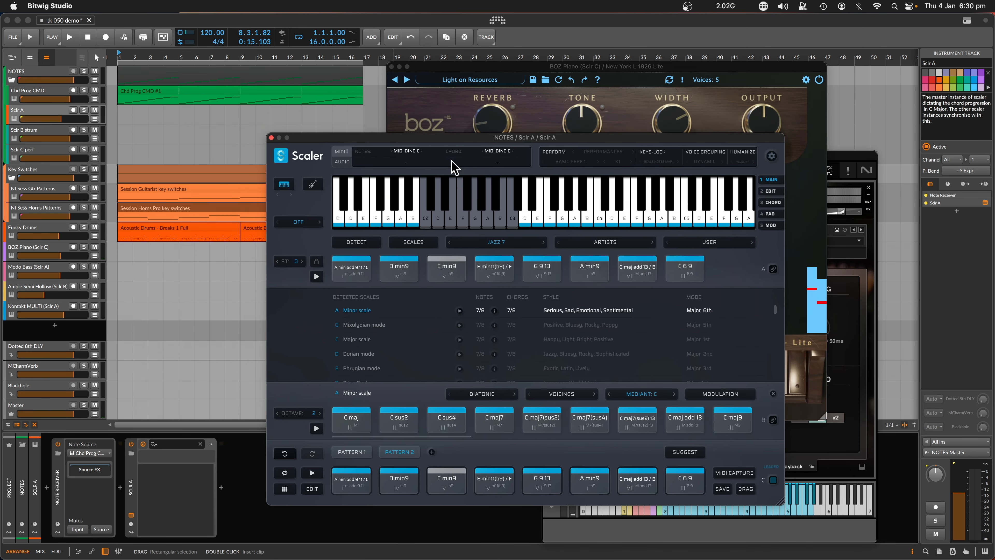
{"action": "left_click", "coordinate": [501, 246]}
{"action": "mouse_move", "coordinate": [504, 251]}
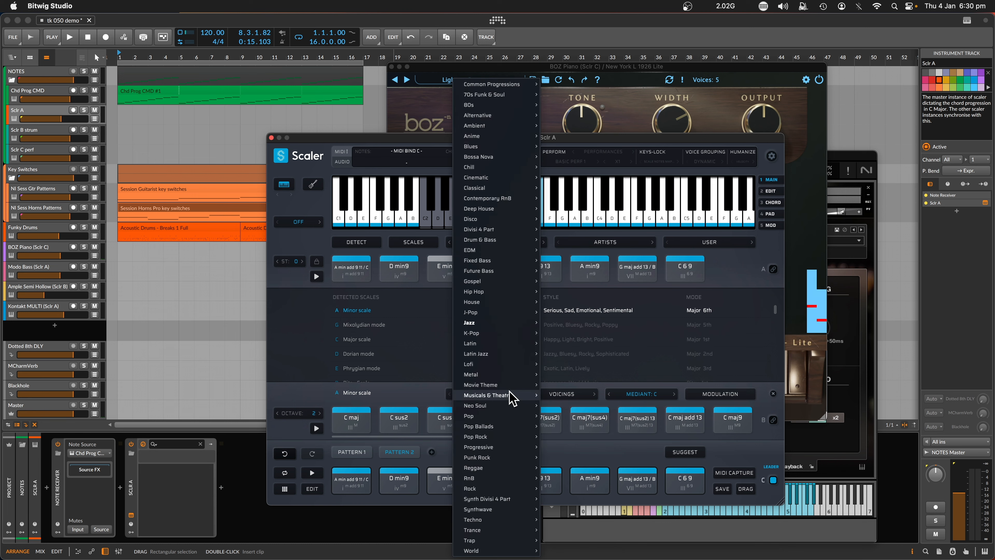
{"action": "mouse_move", "coordinate": [509, 374]}
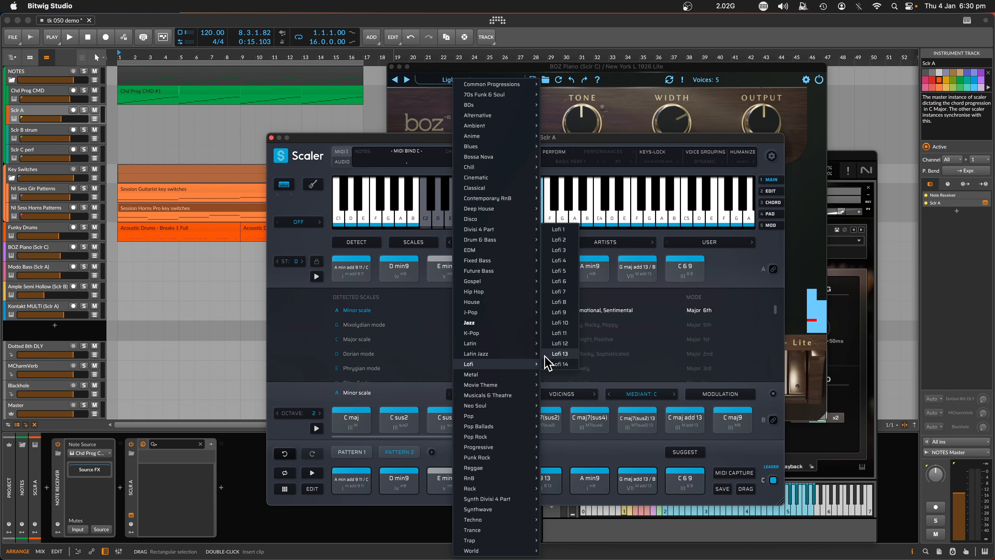
{"action": "left_click", "coordinate": [559, 281]}
{"action": "left_click_drag", "start_coordinate": [557, 281], "coordinate": [341, 263]}
{"action": "left_click_drag", "start_coordinate": [351, 270], "coordinate": [351, 483]}
{"action": "left_click_drag", "start_coordinate": [557, 282], "coordinate": [341, 263]}
{"action": "left_click_drag", "start_coordinate": [351, 271], "coordinate": [538, 482]}
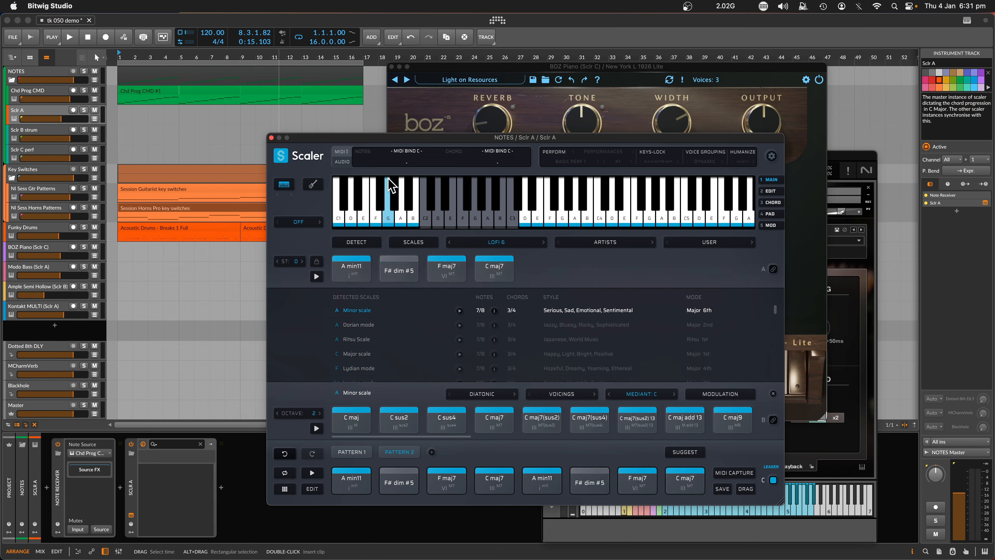
Audition the arrangement with the Lofi 6 progression, stop playback, and move the Sclr A window away from the track list.
{"action": "left_click", "coordinate": [70, 38]}
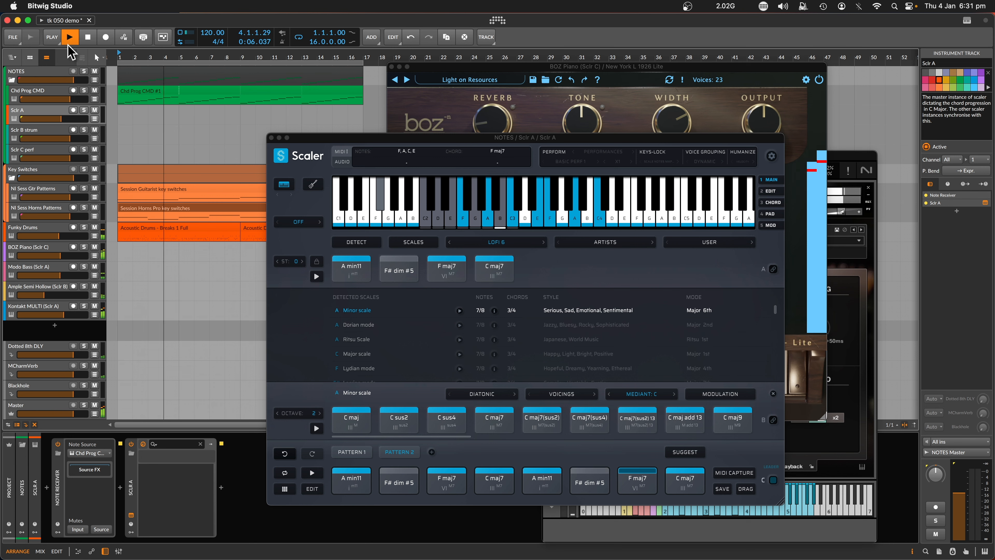
{"action": "left_click", "coordinate": [87, 37]}
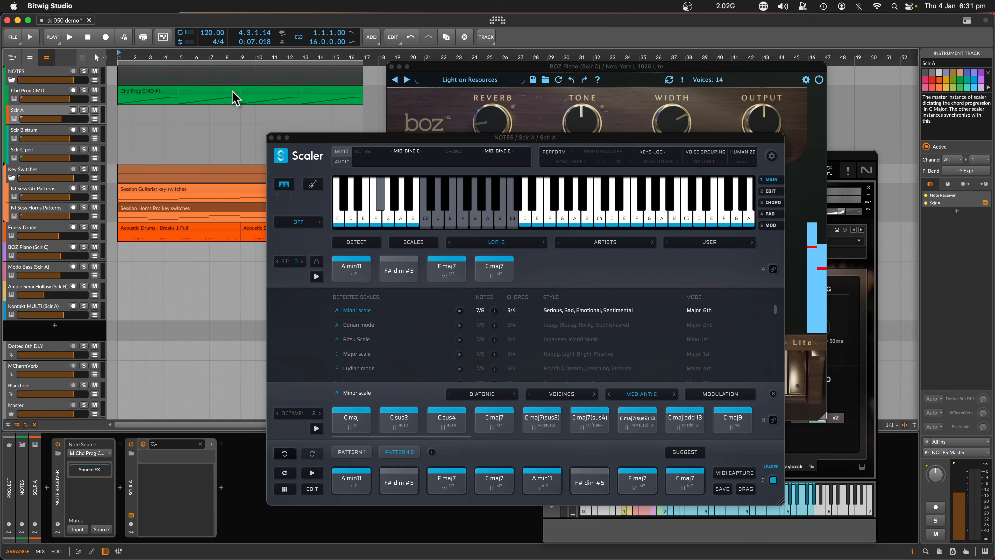
{"action": "left_click", "coordinate": [320, 141]}
{"action": "left_click_drag", "start_coordinate": [321, 140], "coordinate": [424, 126]}
Start adding an audio effect to the Master track and search the device browser for "mre".
{"action": "left_click", "coordinate": [24, 405]}
{"action": "left_click", "coordinate": [132, 488]}
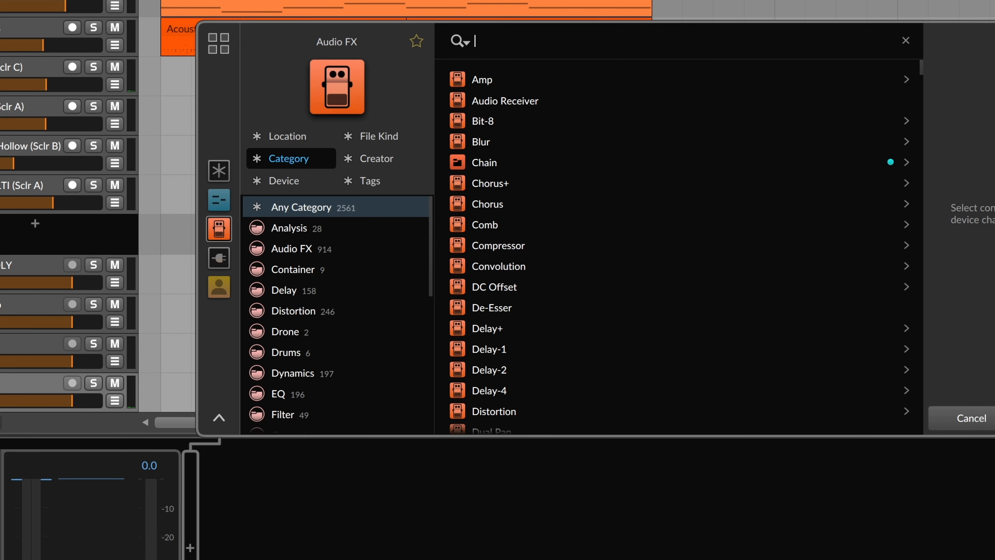
{"action": "type", "text": "mr"}
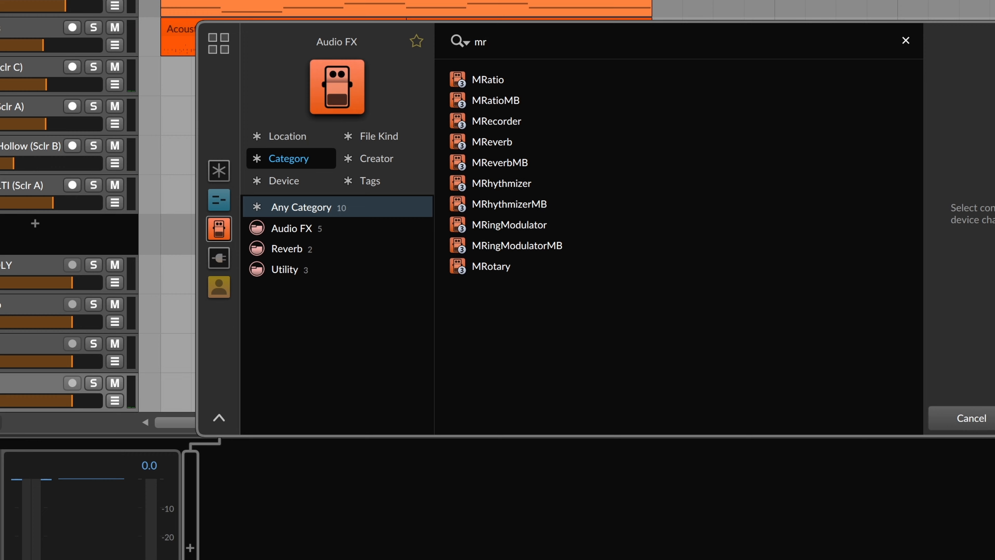
{"action": "type", "text": "e"}
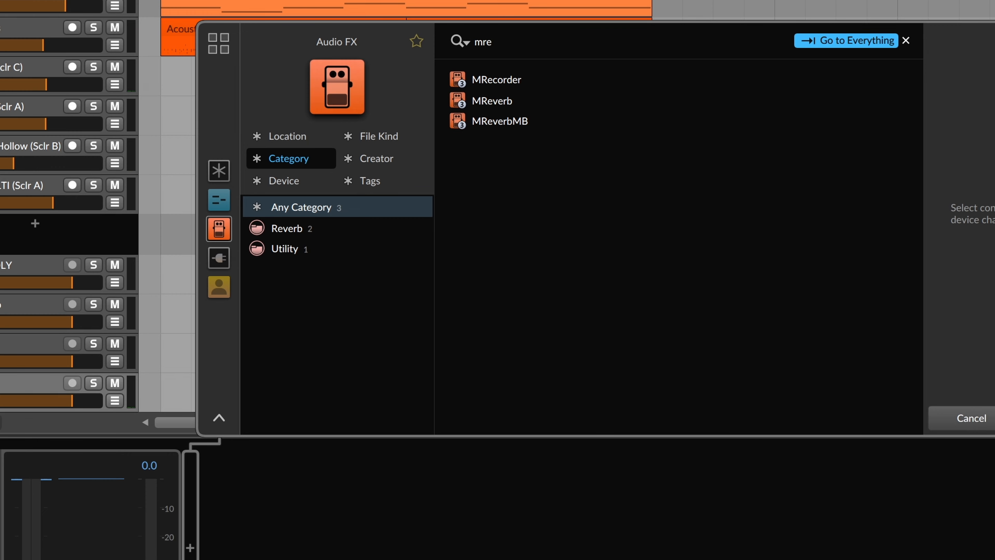